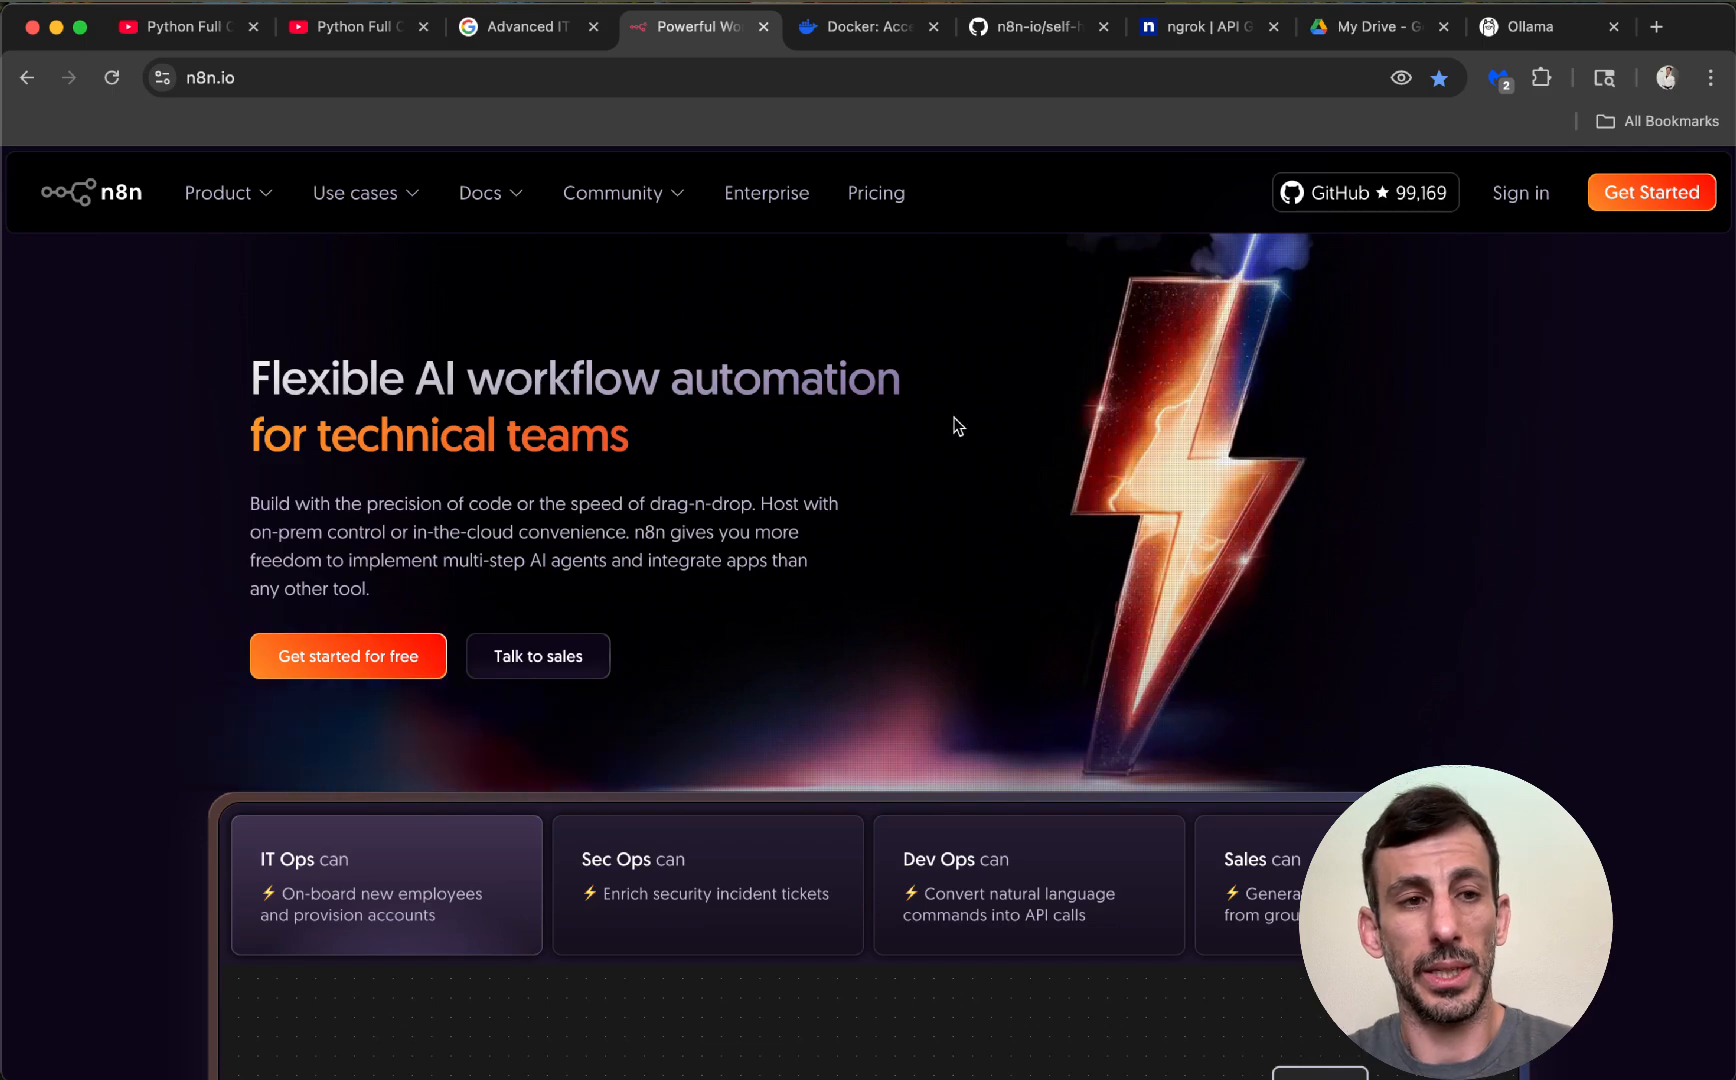
# Open n8n's pricing page and switch the plan prices to monthly billing
pyautogui.click(876, 194)
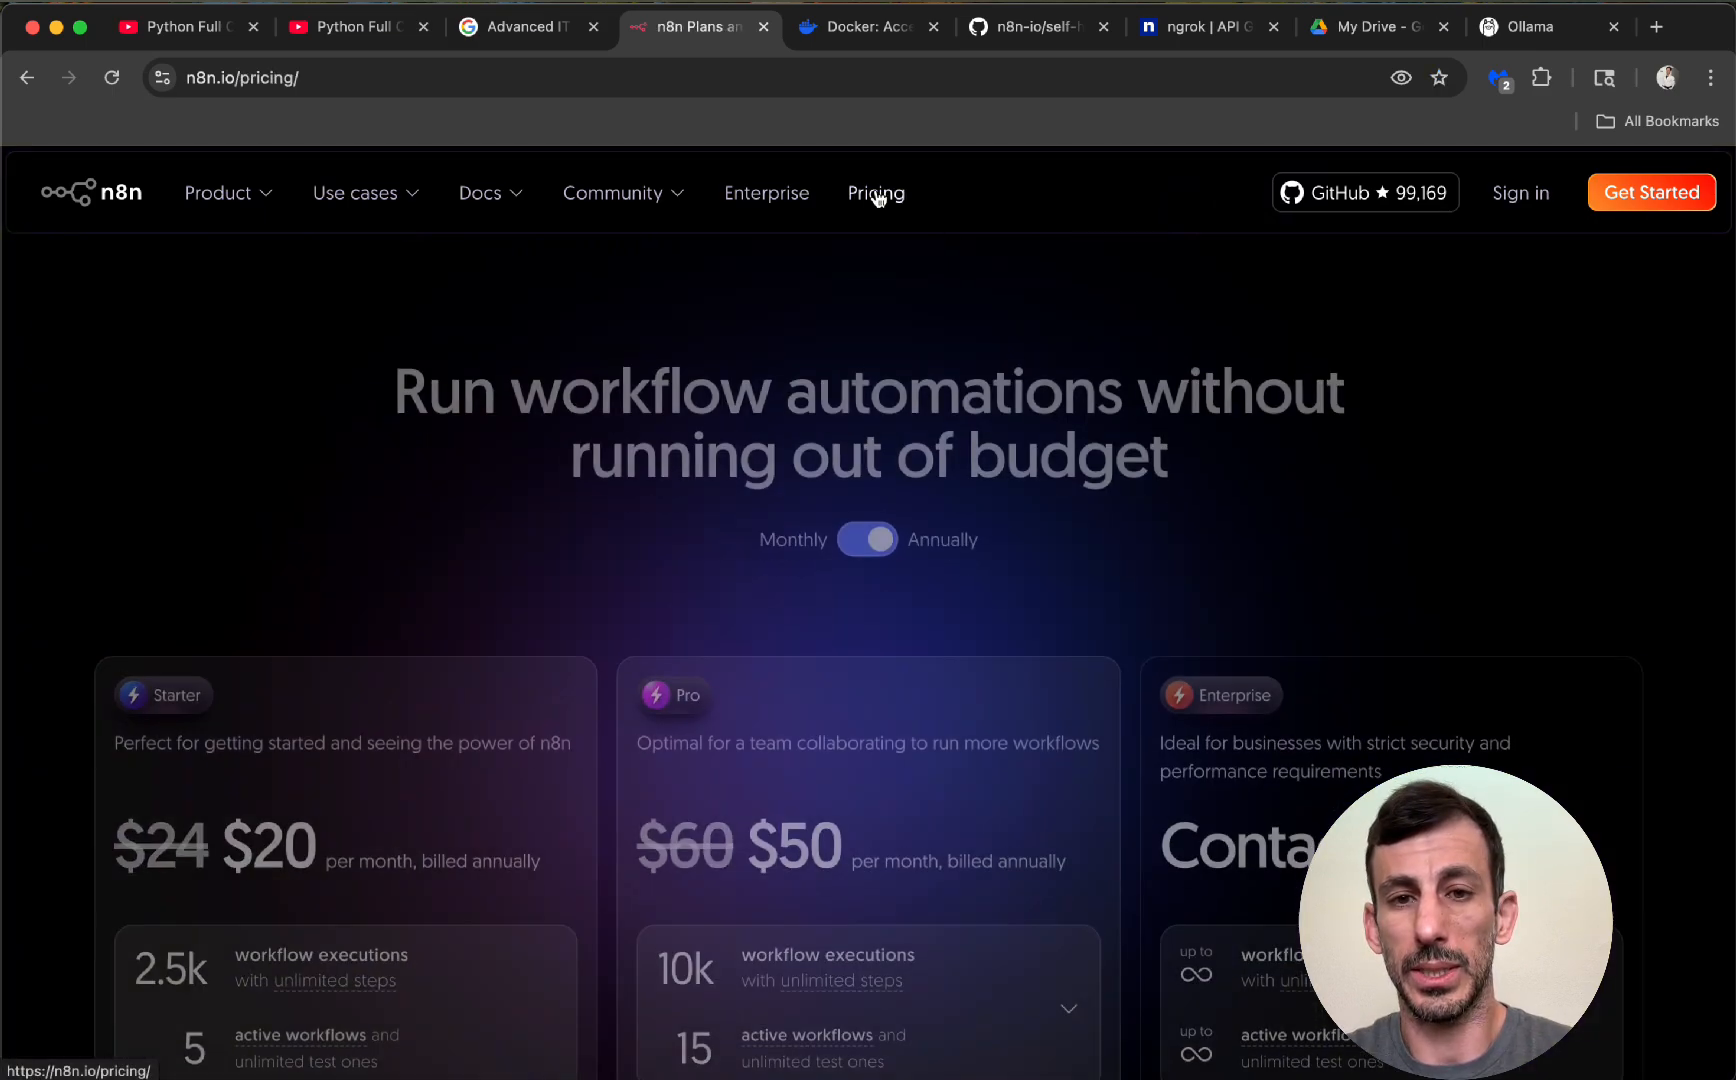
pyautogui.scroll(-2, 970, 288)
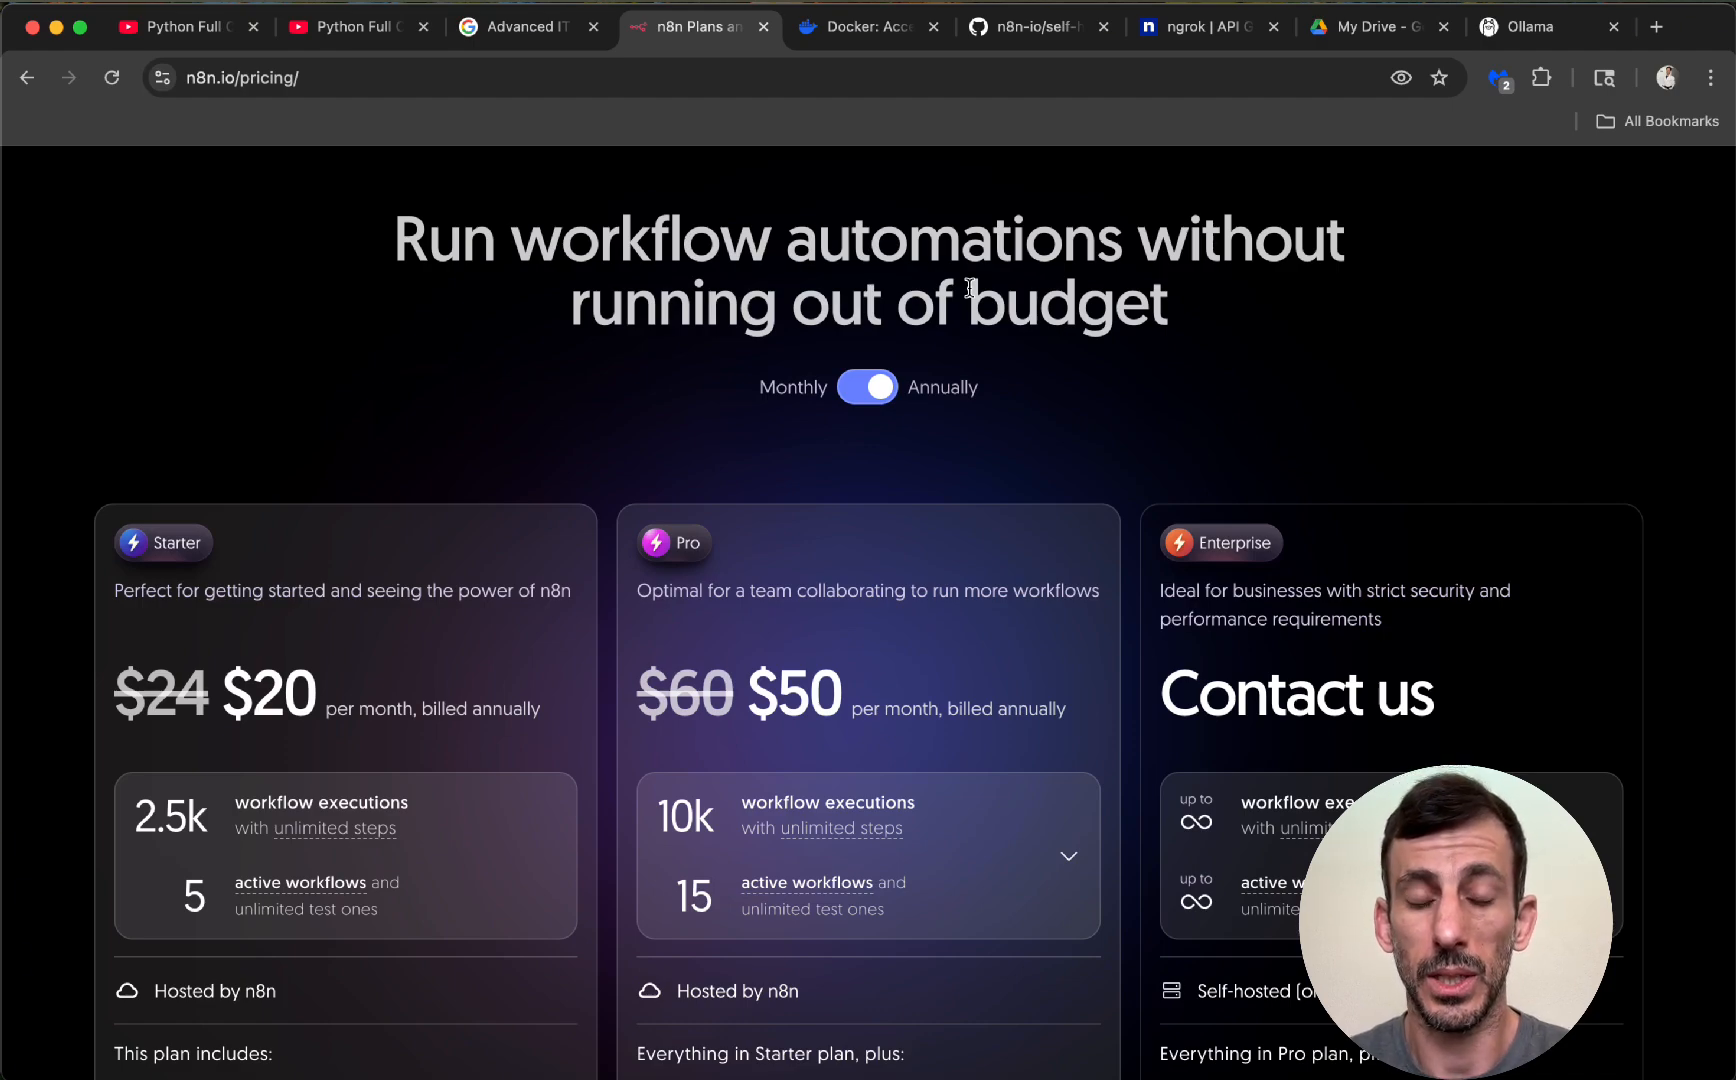
pyautogui.click(876, 391)
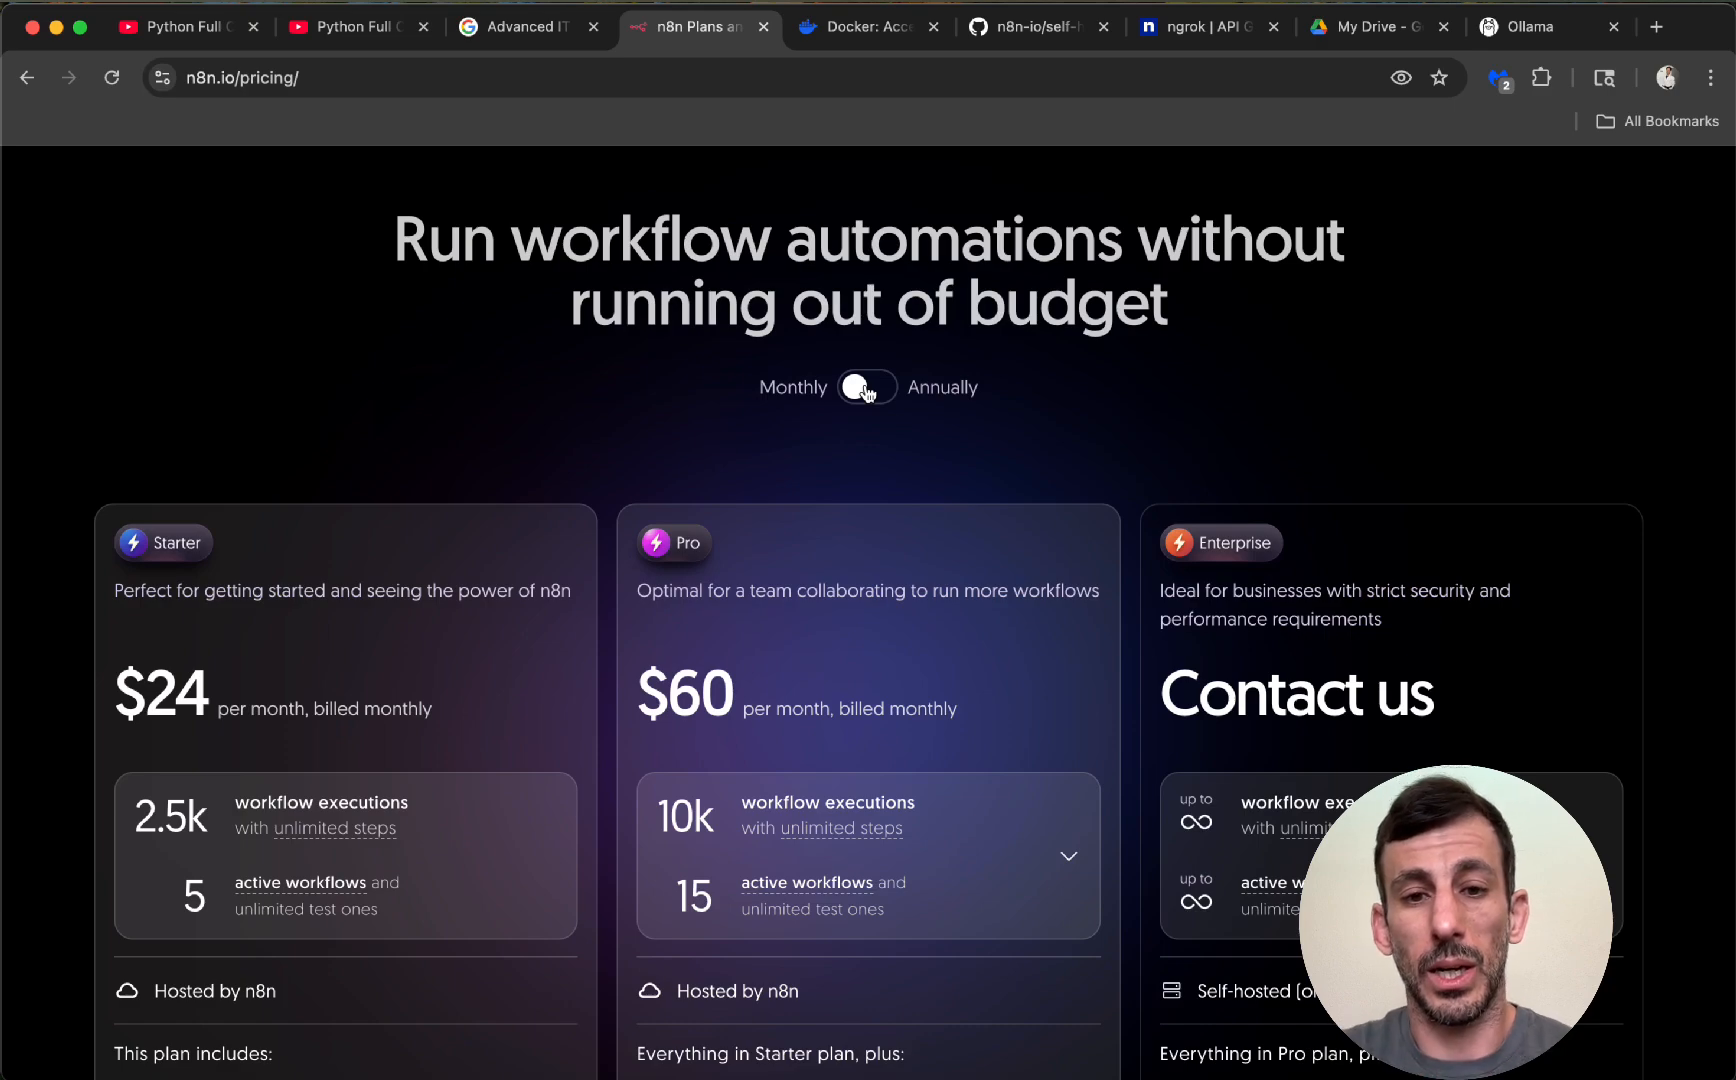
# Switch to the Docker website and view the available Docker Desktop downloads for each platform
pyautogui.click(868, 28)
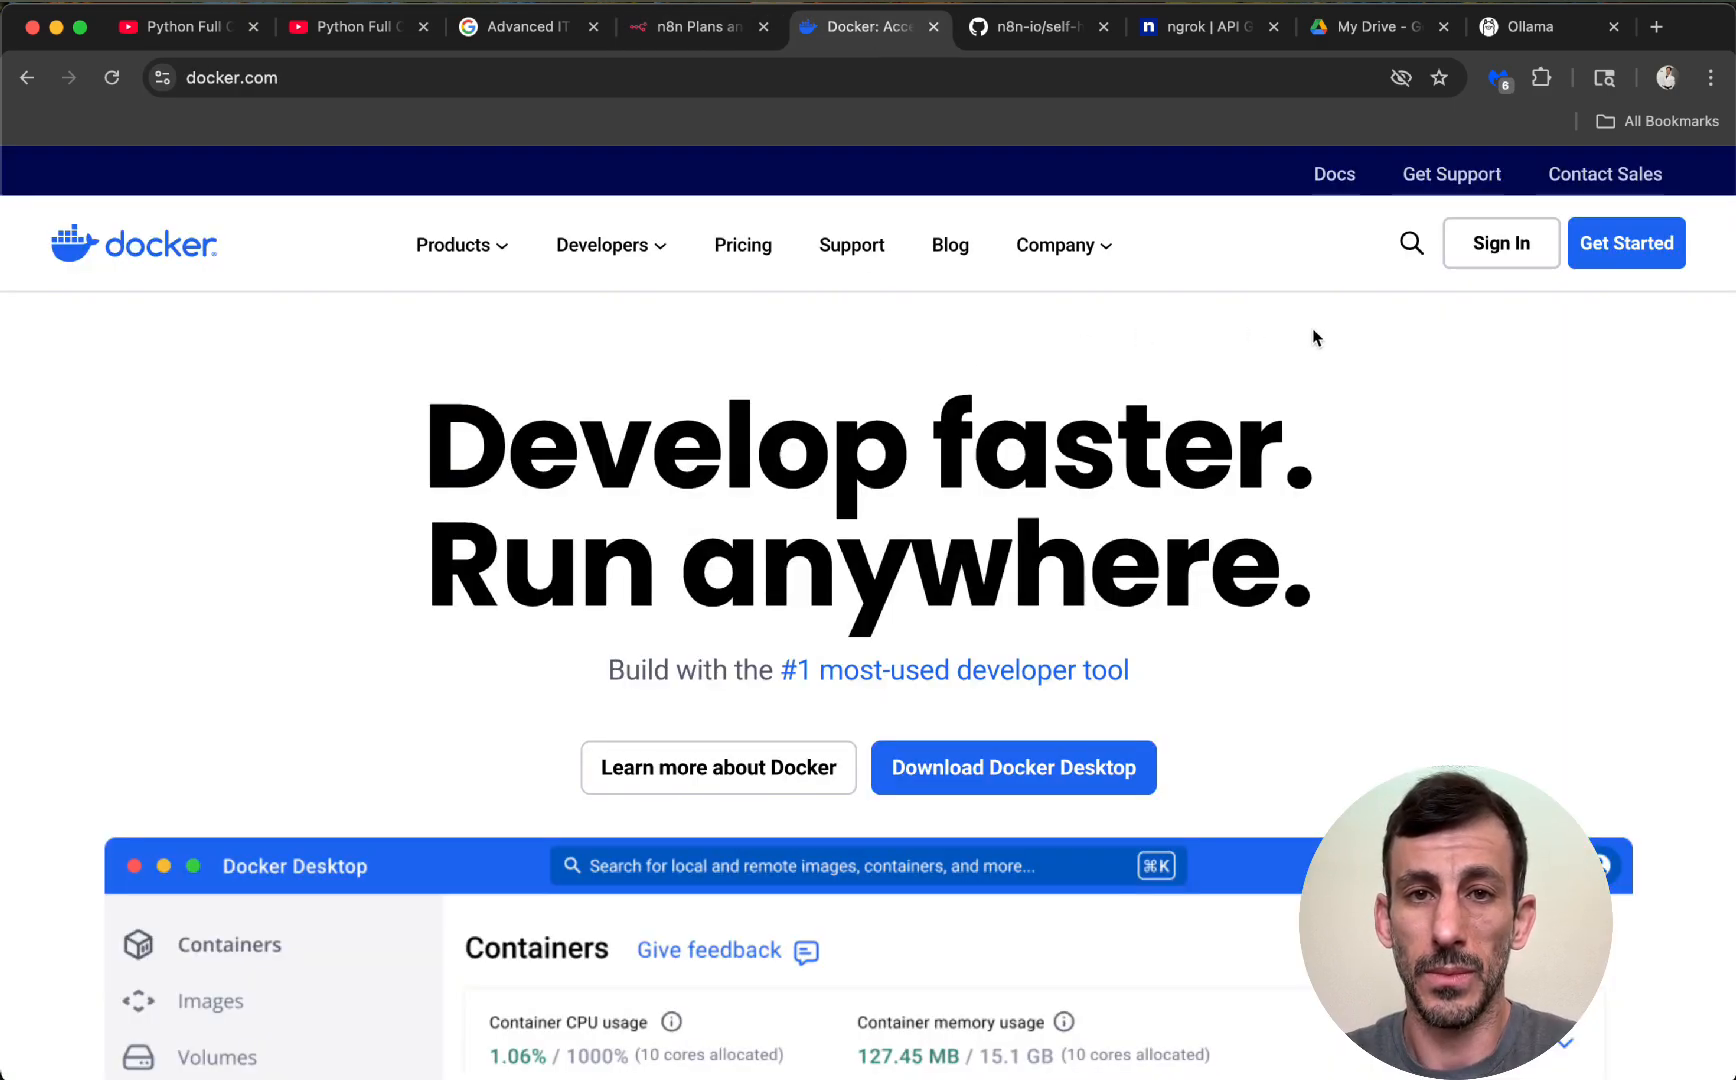
pyautogui.scroll(-4, 1427, 525)
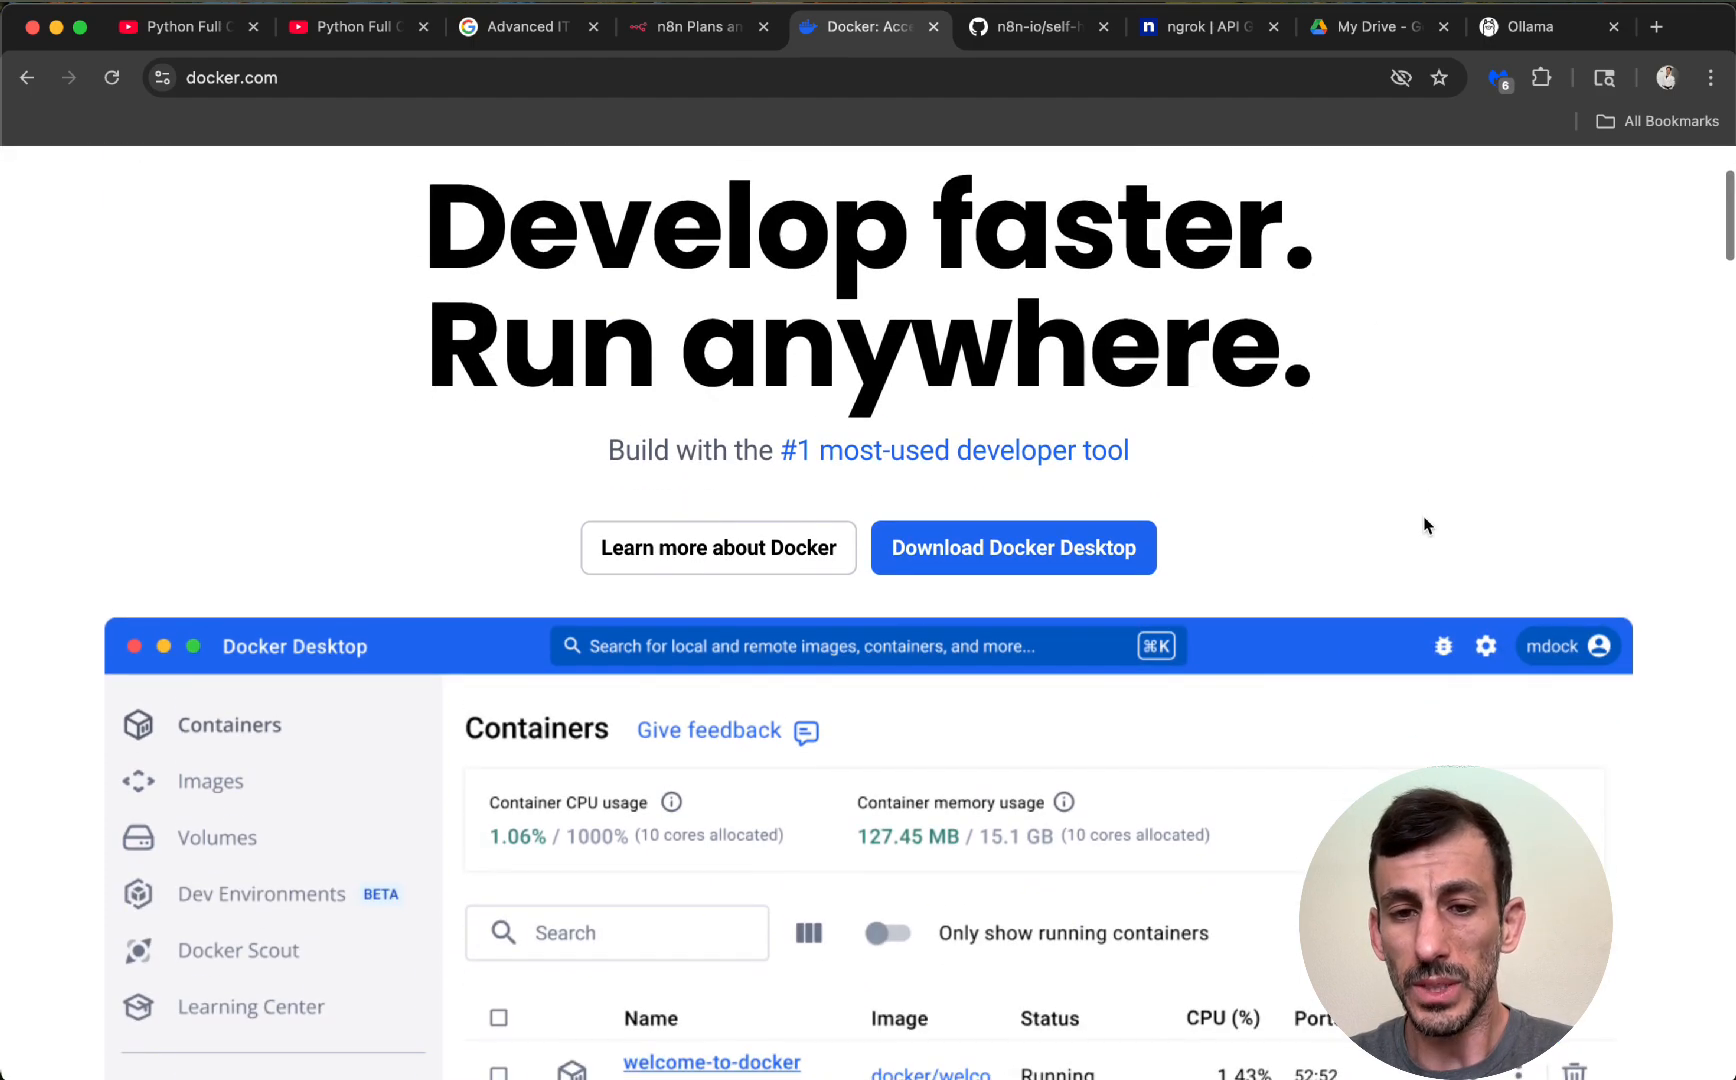
pyautogui.moveTo(1031, 538)
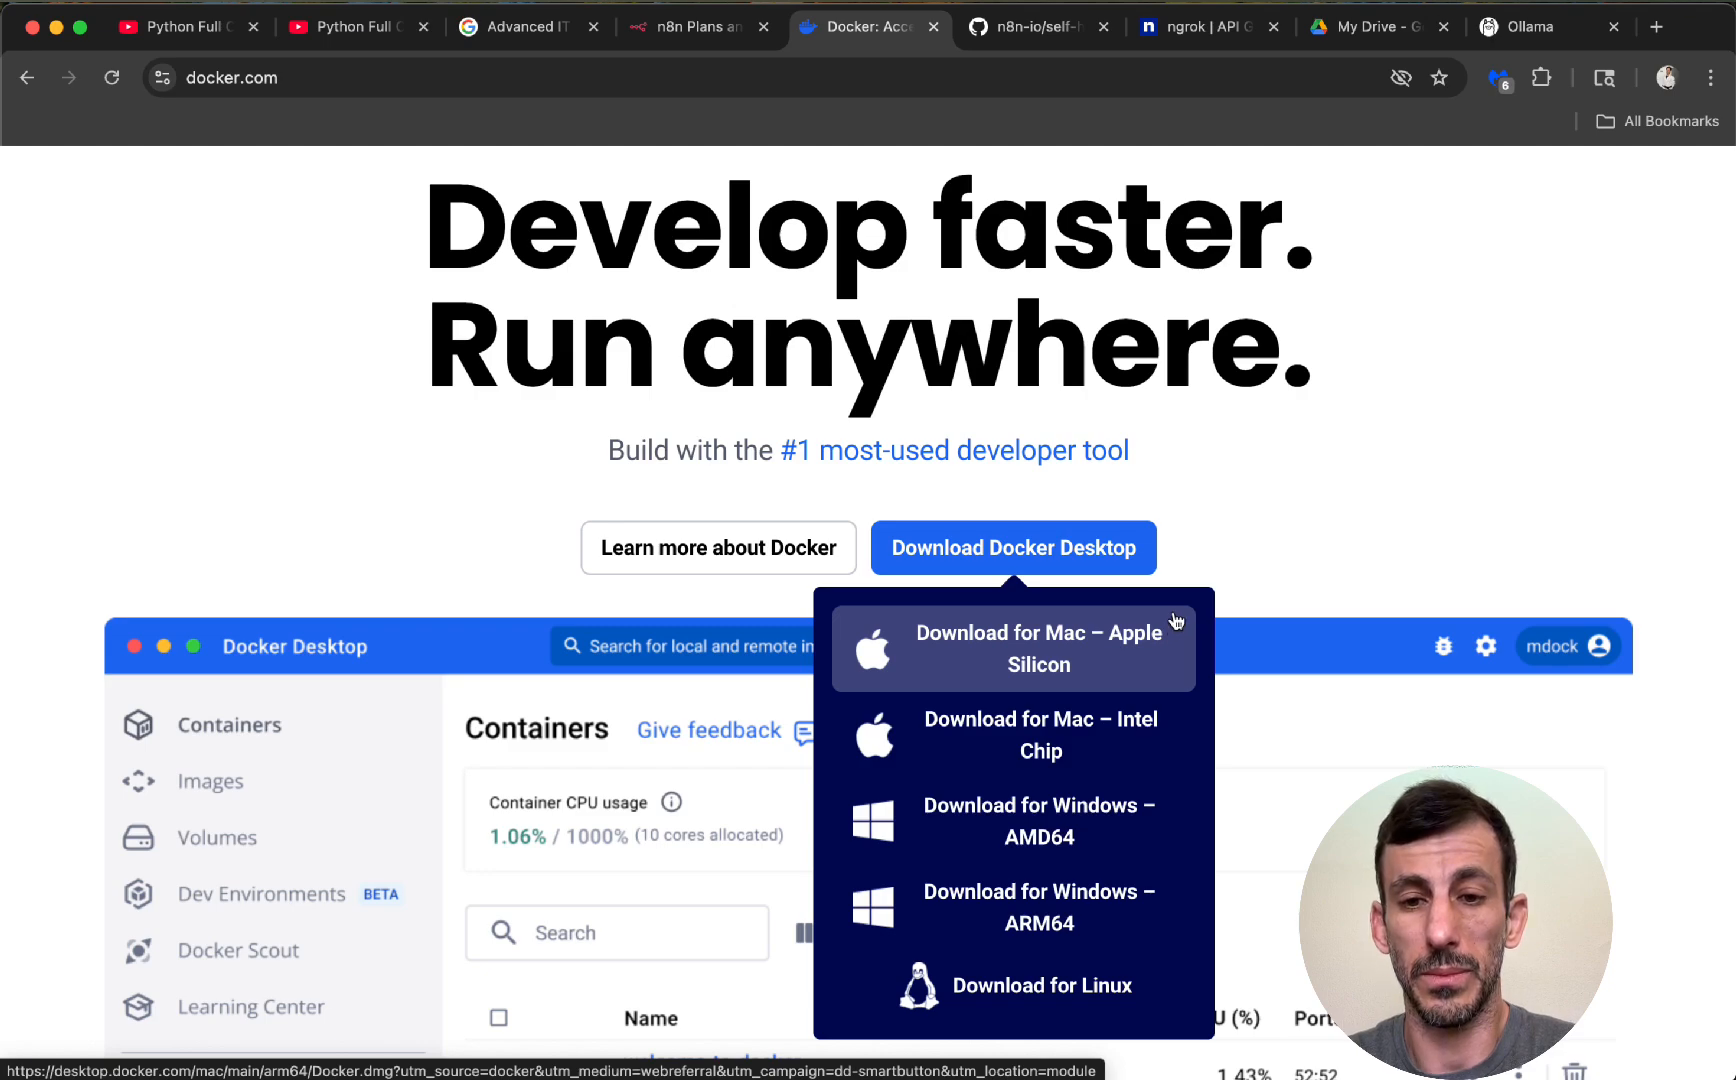
pyautogui.scroll(3, 1138, 423)
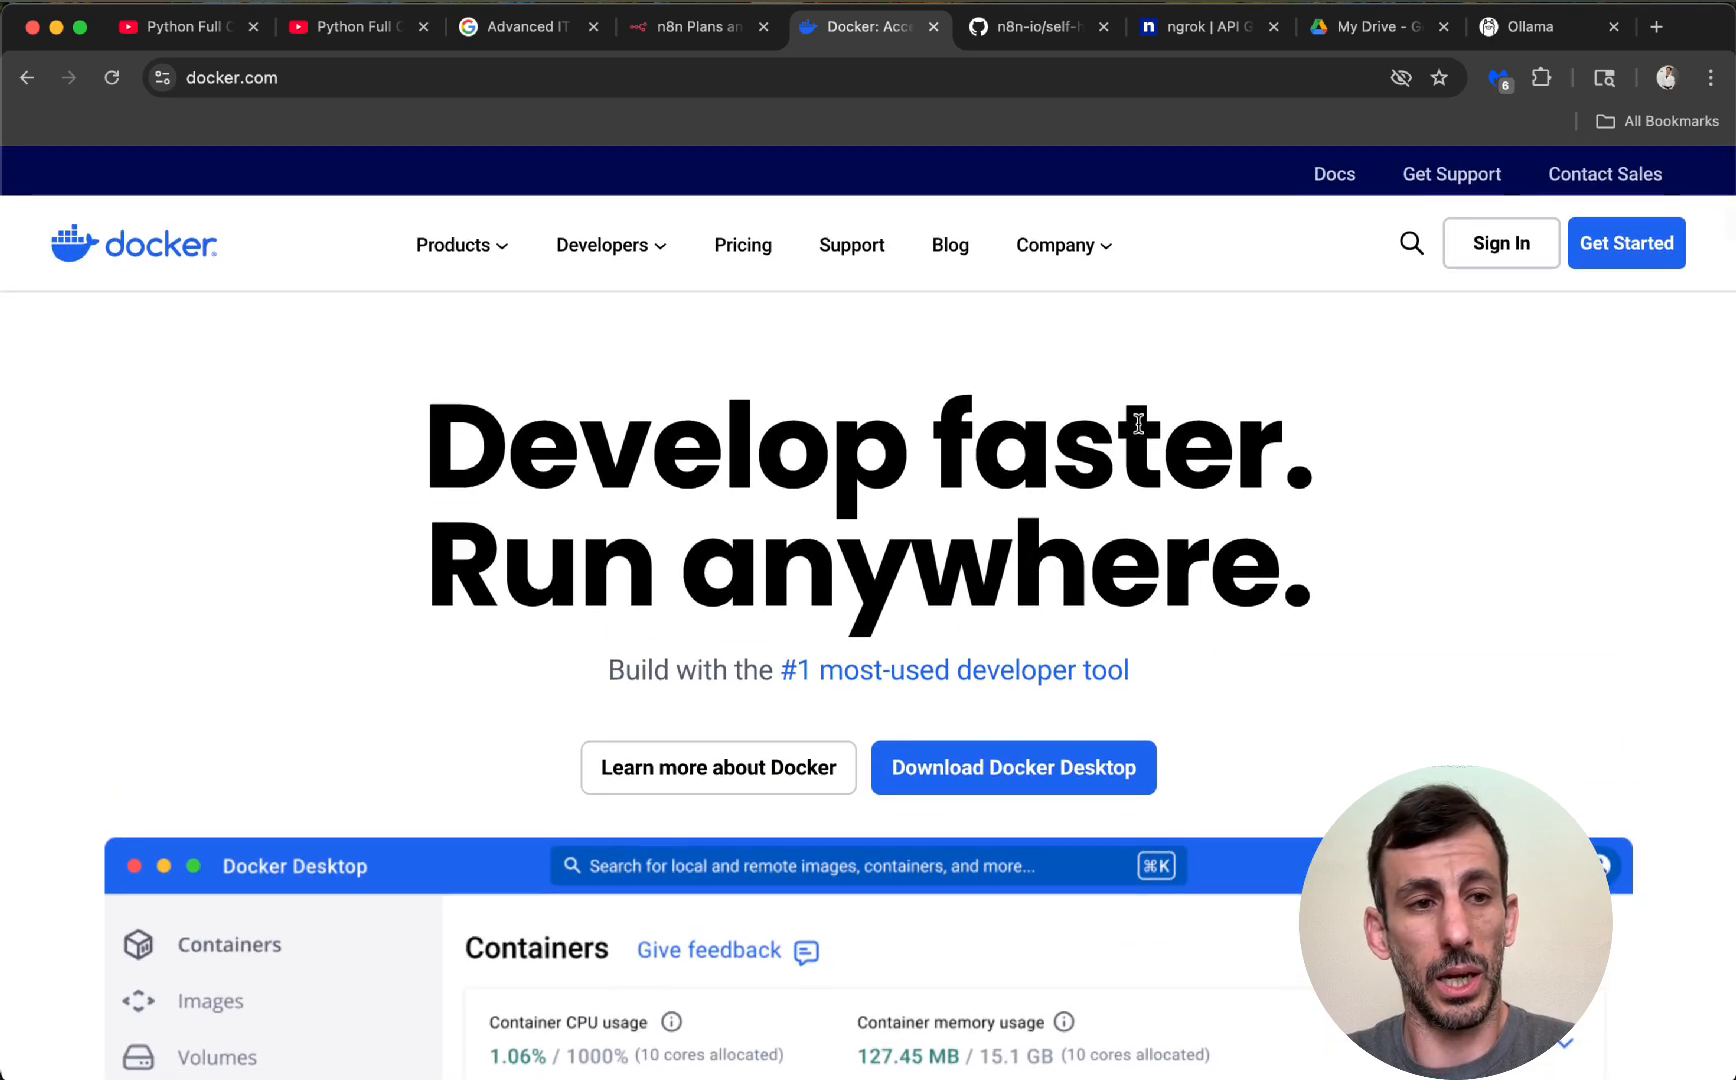
# Switch to the self-hosted-ai-starter-kit repository on GitHub and review the README's included components and suggested builds
pyautogui.click(1025, 28)
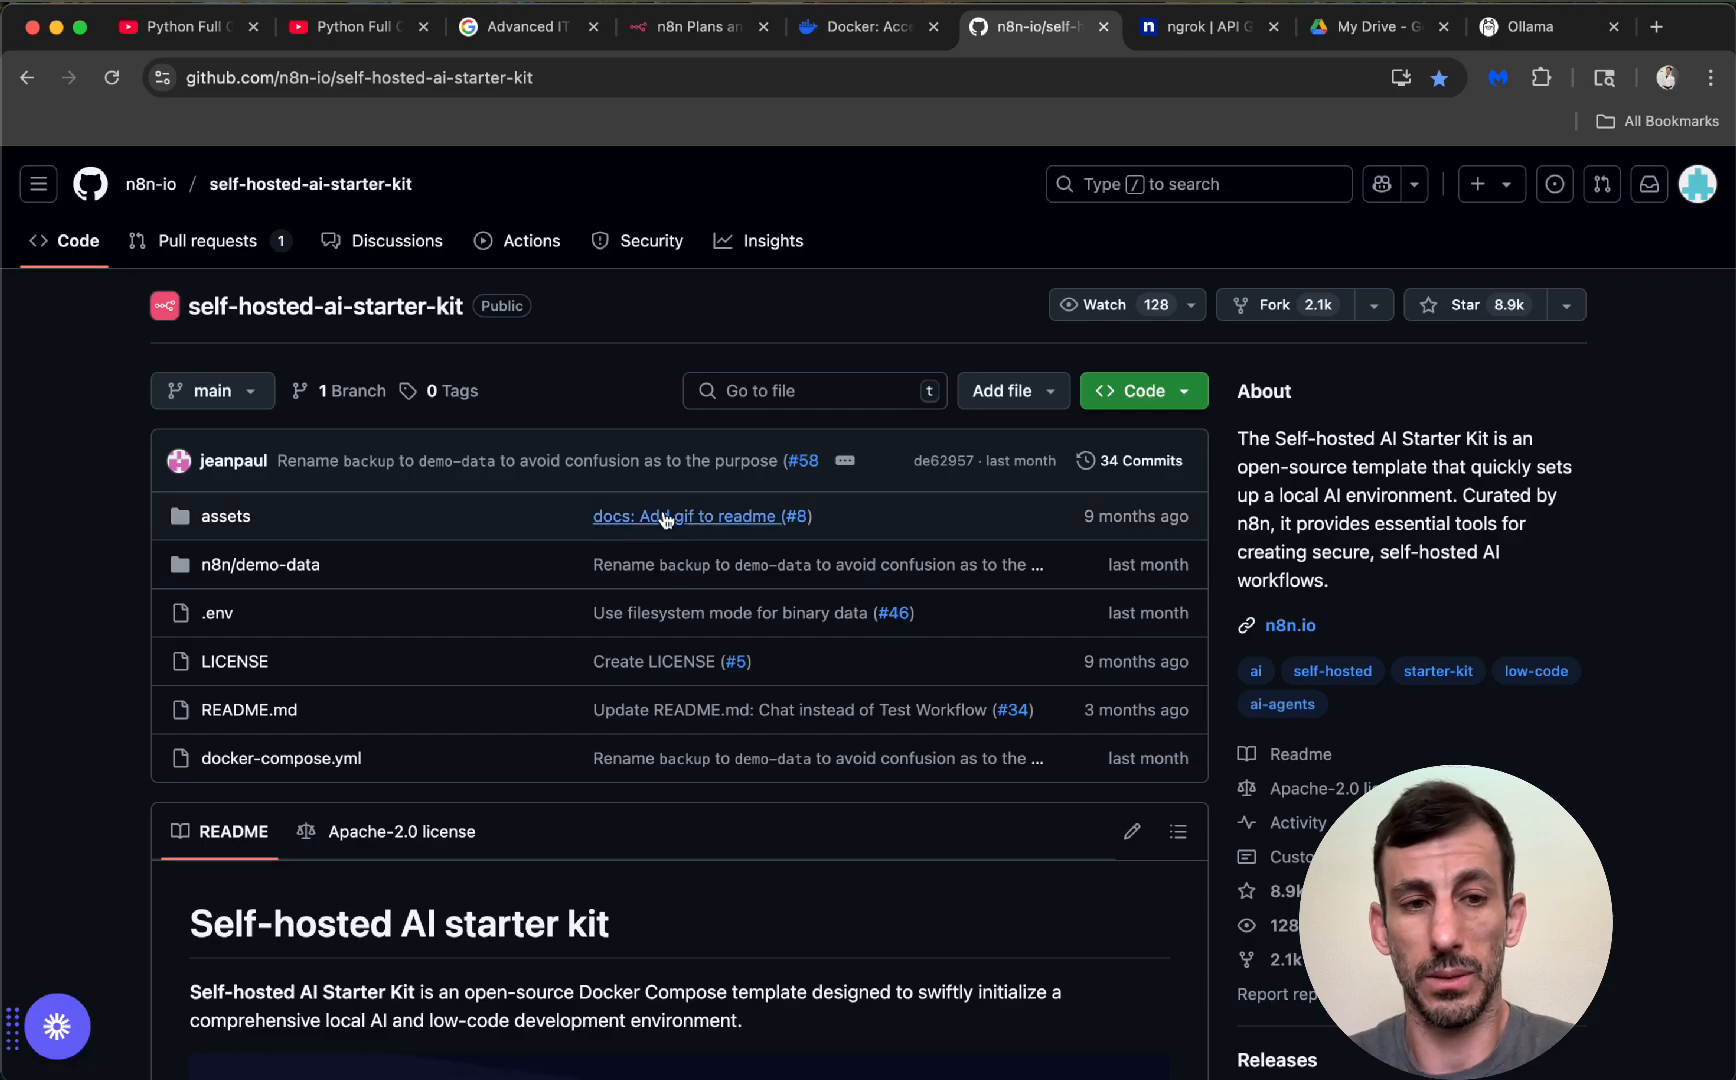
pyautogui.scroll(-6, 666, 515)
pyautogui.scroll(-5, 667, 518)
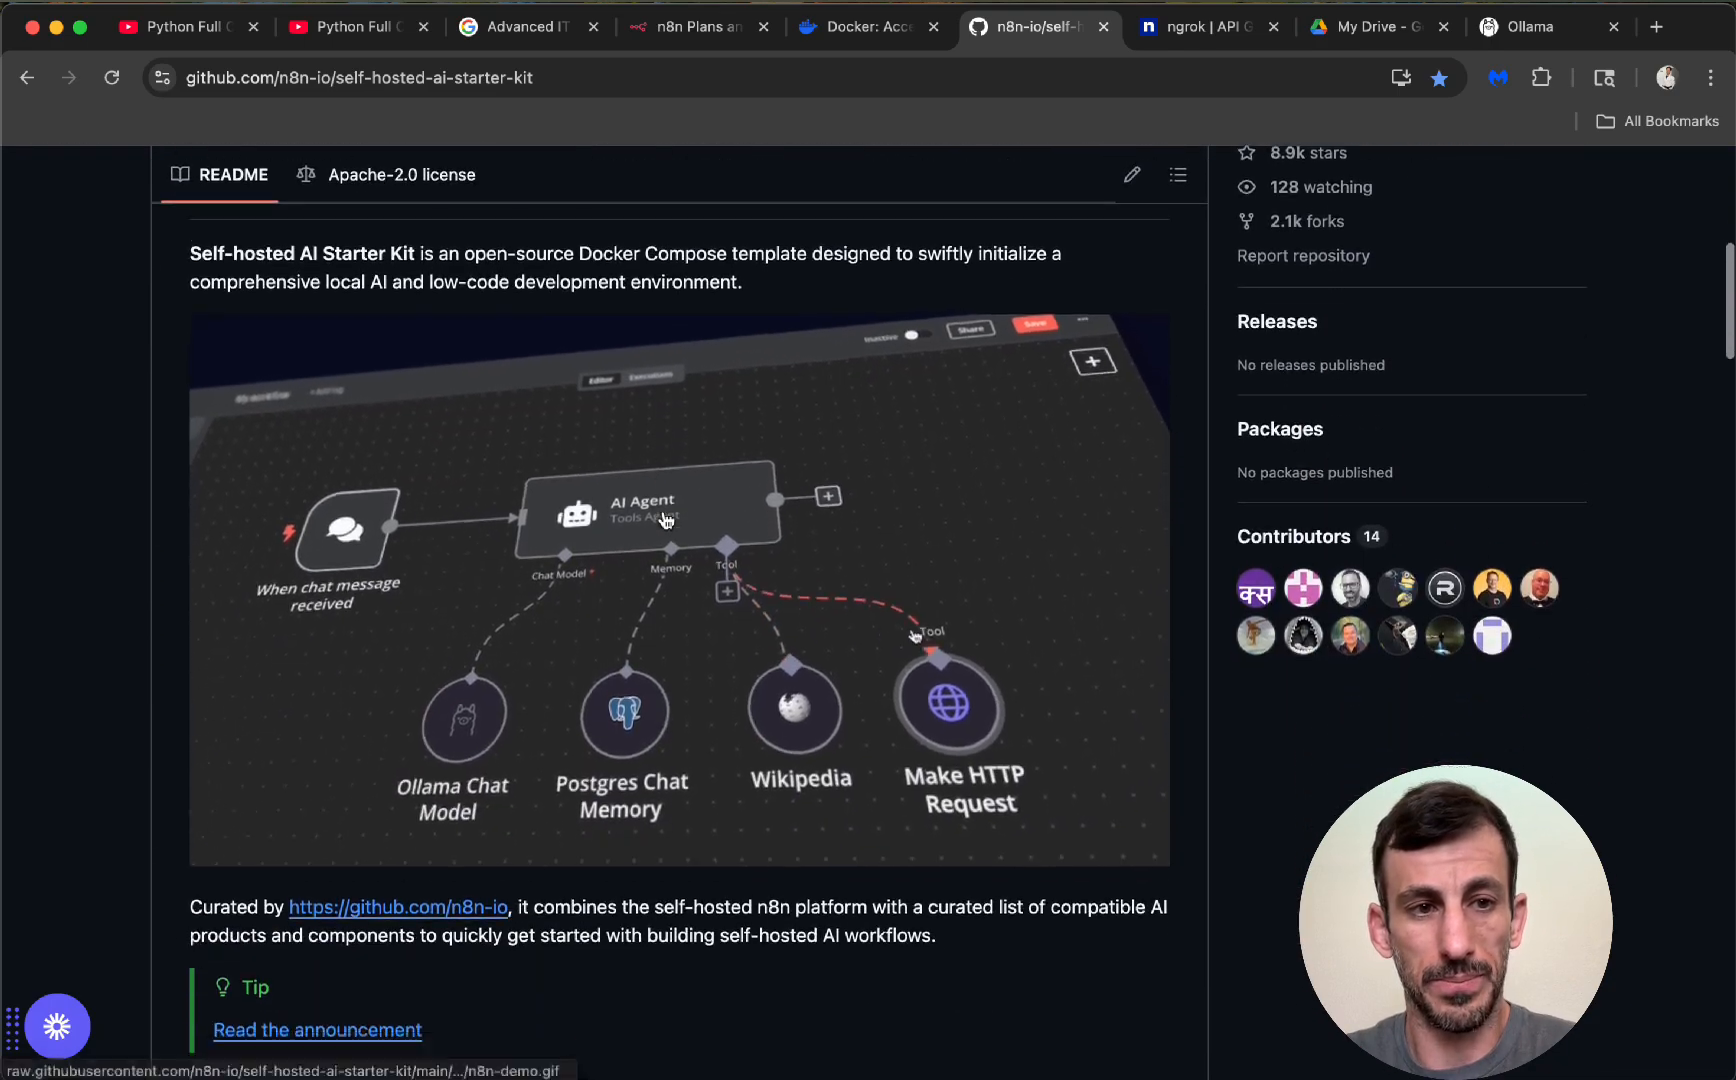
pyautogui.scroll(-3, 664, 514)
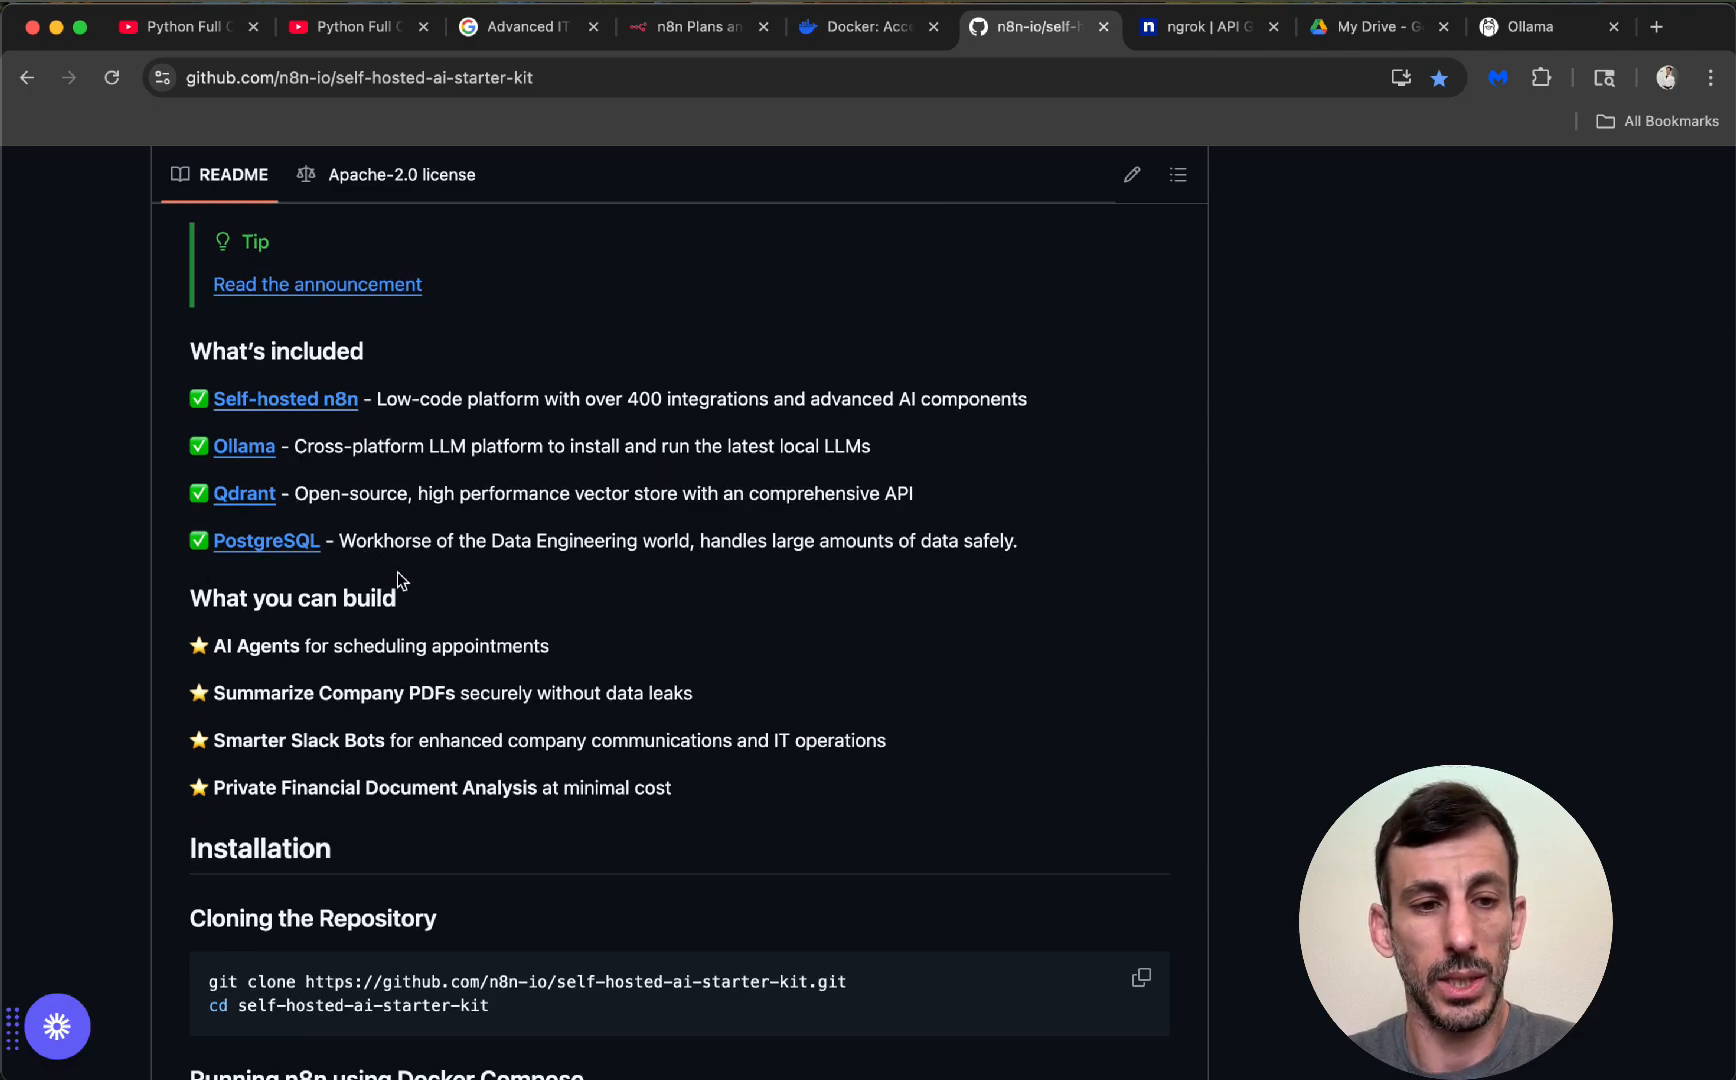
pyautogui.scroll(-2, 733, 626)
pyautogui.scroll(-2, 733, 626)
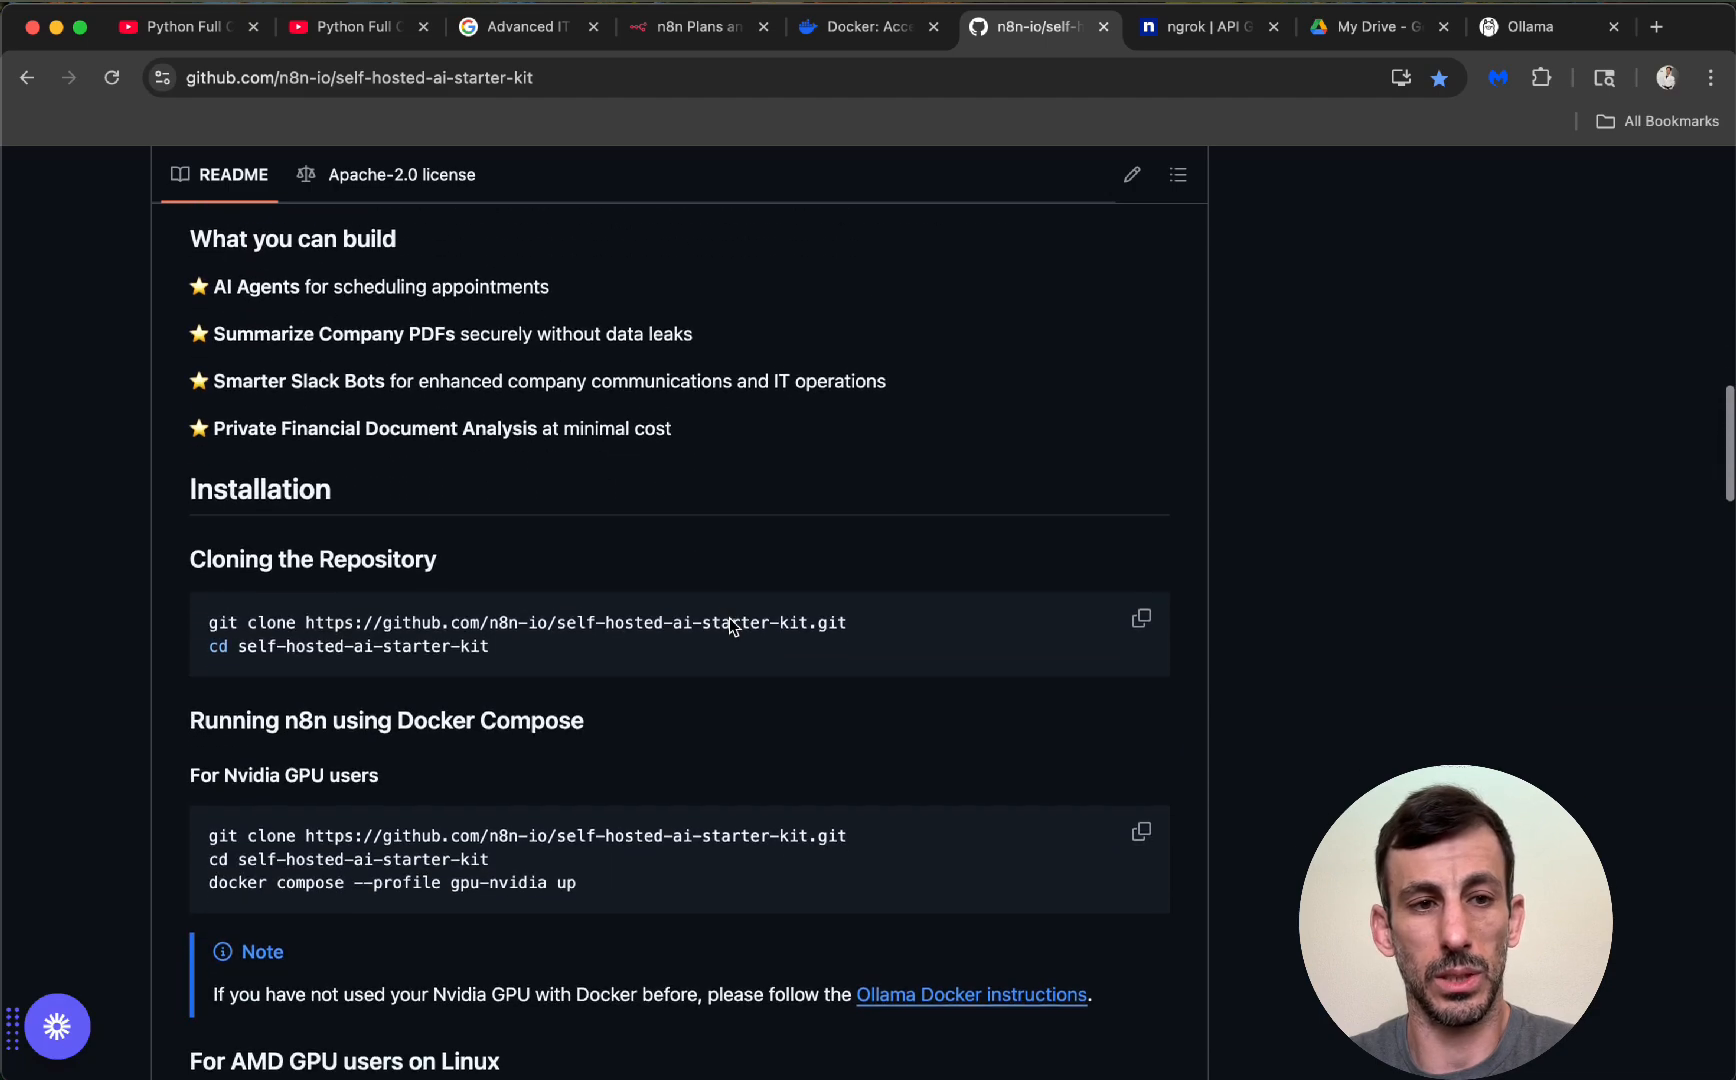
# Read the README's Docker Compose installation instructions for Nvidia, AMD, Mac and all other users
pyautogui.scroll(-2, 730, 619)
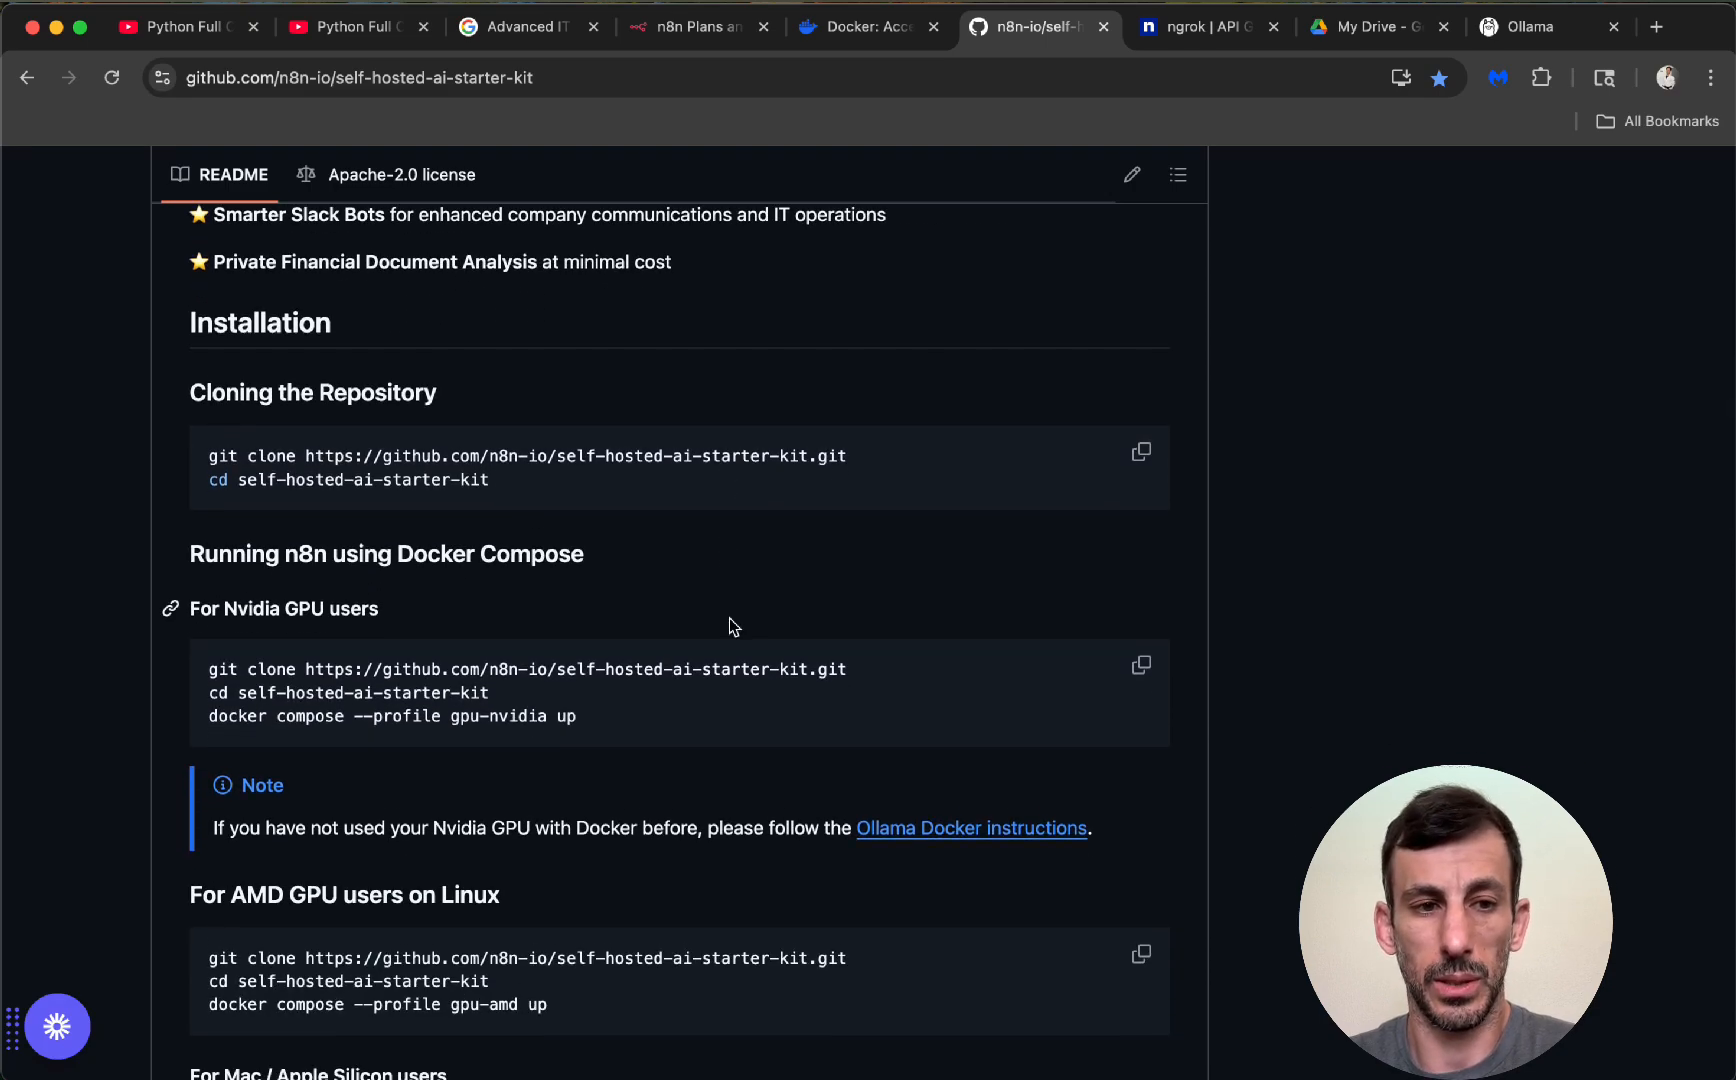
pyautogui.scroll(-4, 733, 626)
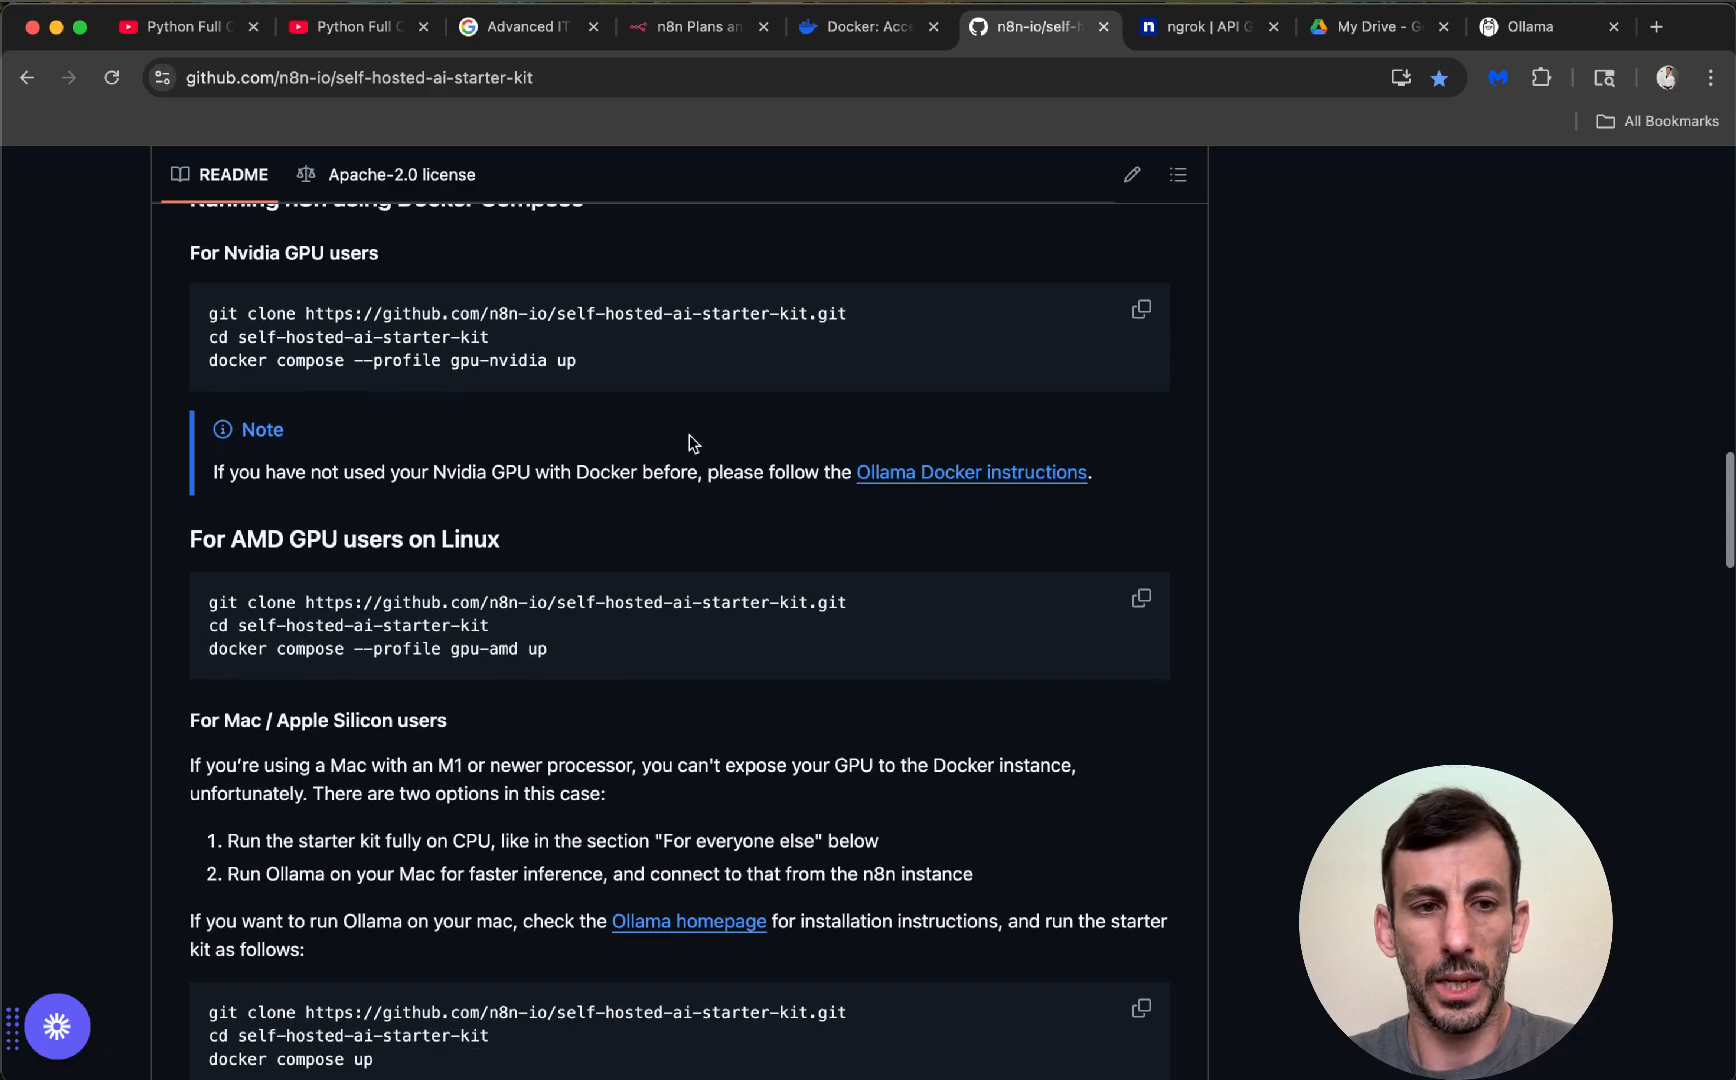
pyautogui.scroll(-2, 748, 700)
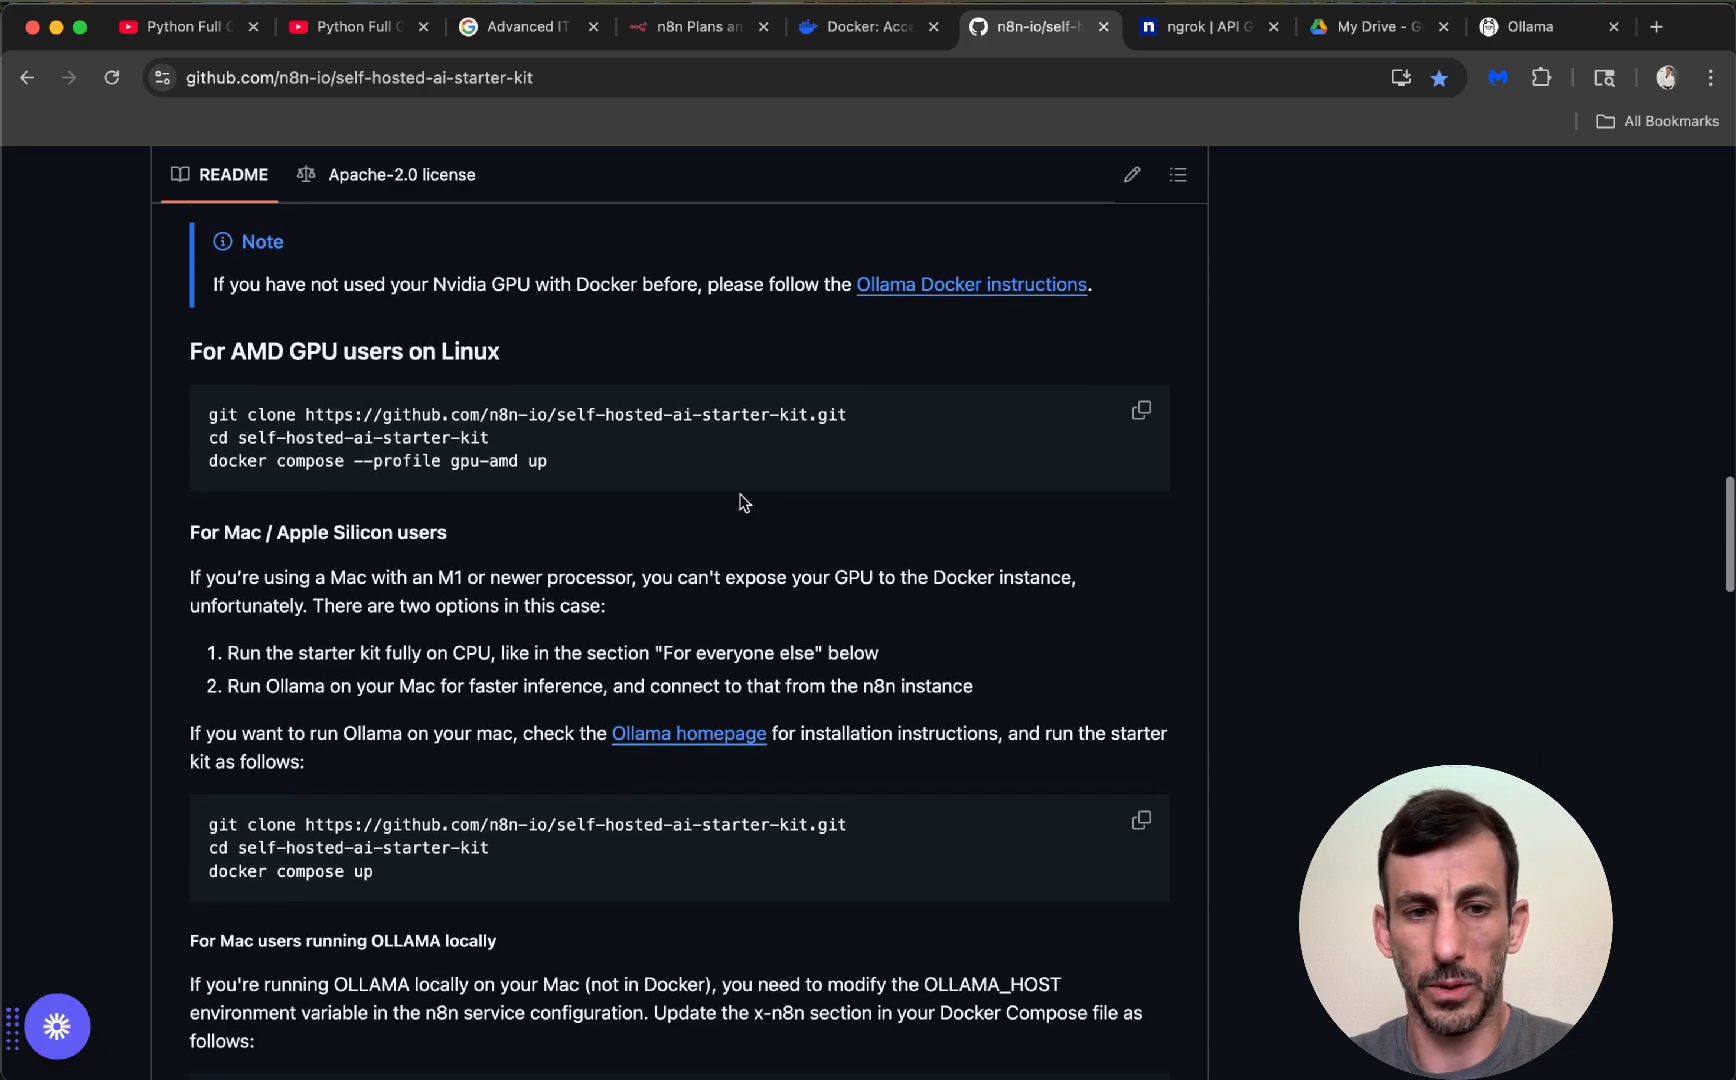
pyautogui.scroll(-2, 668, 455)
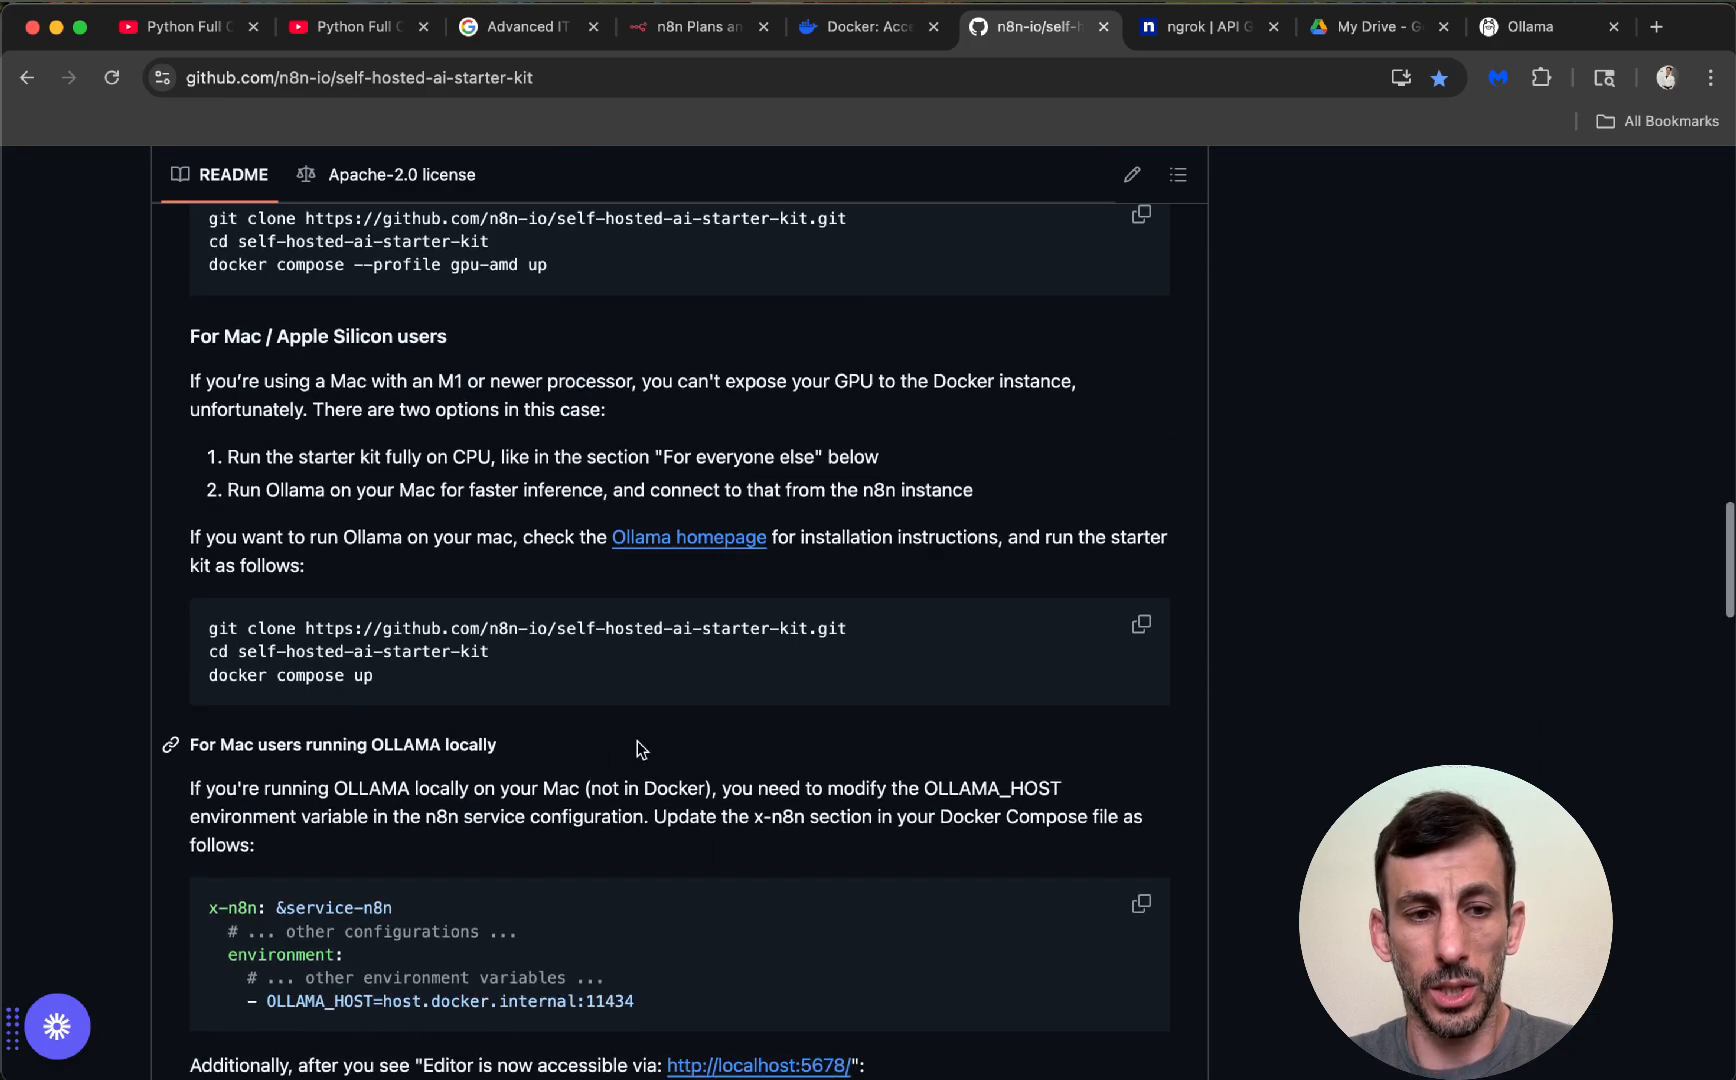
pyautogui.scroll(-2, 640, 747)
pyautogui.scroll(-3, 700, 760)
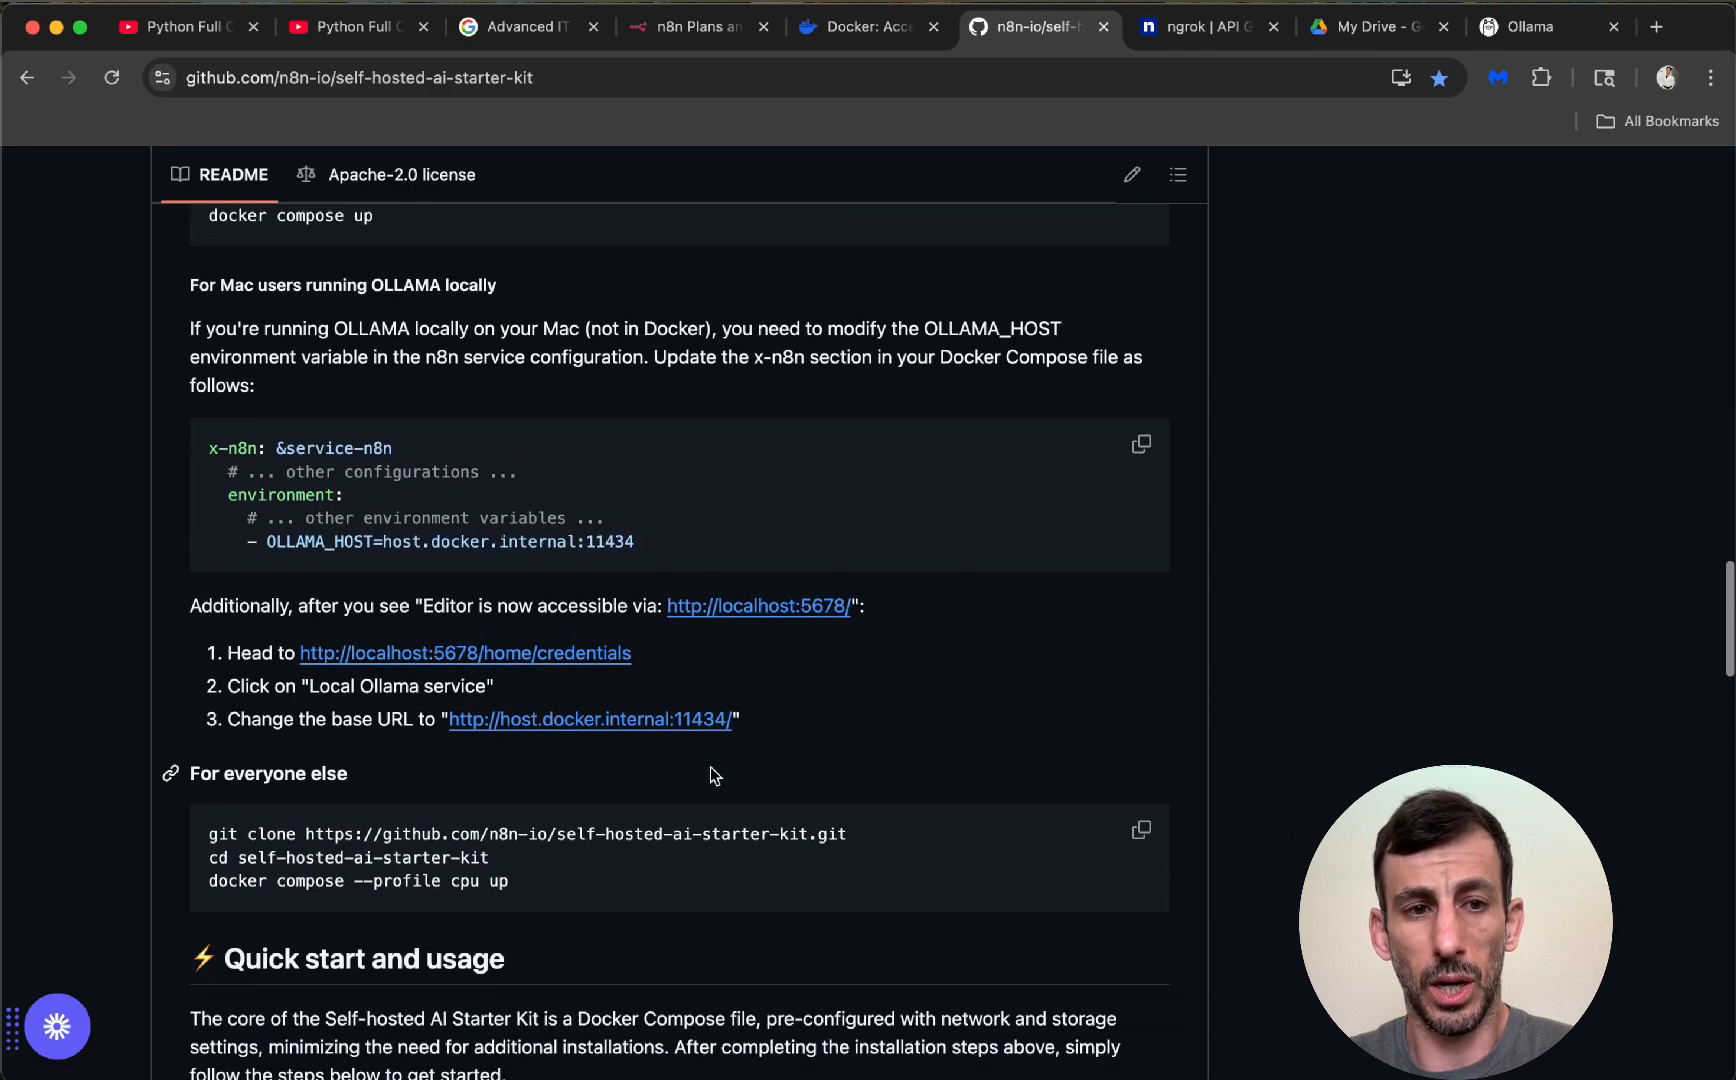
pyautogui.scroll(-2, 714, 775)
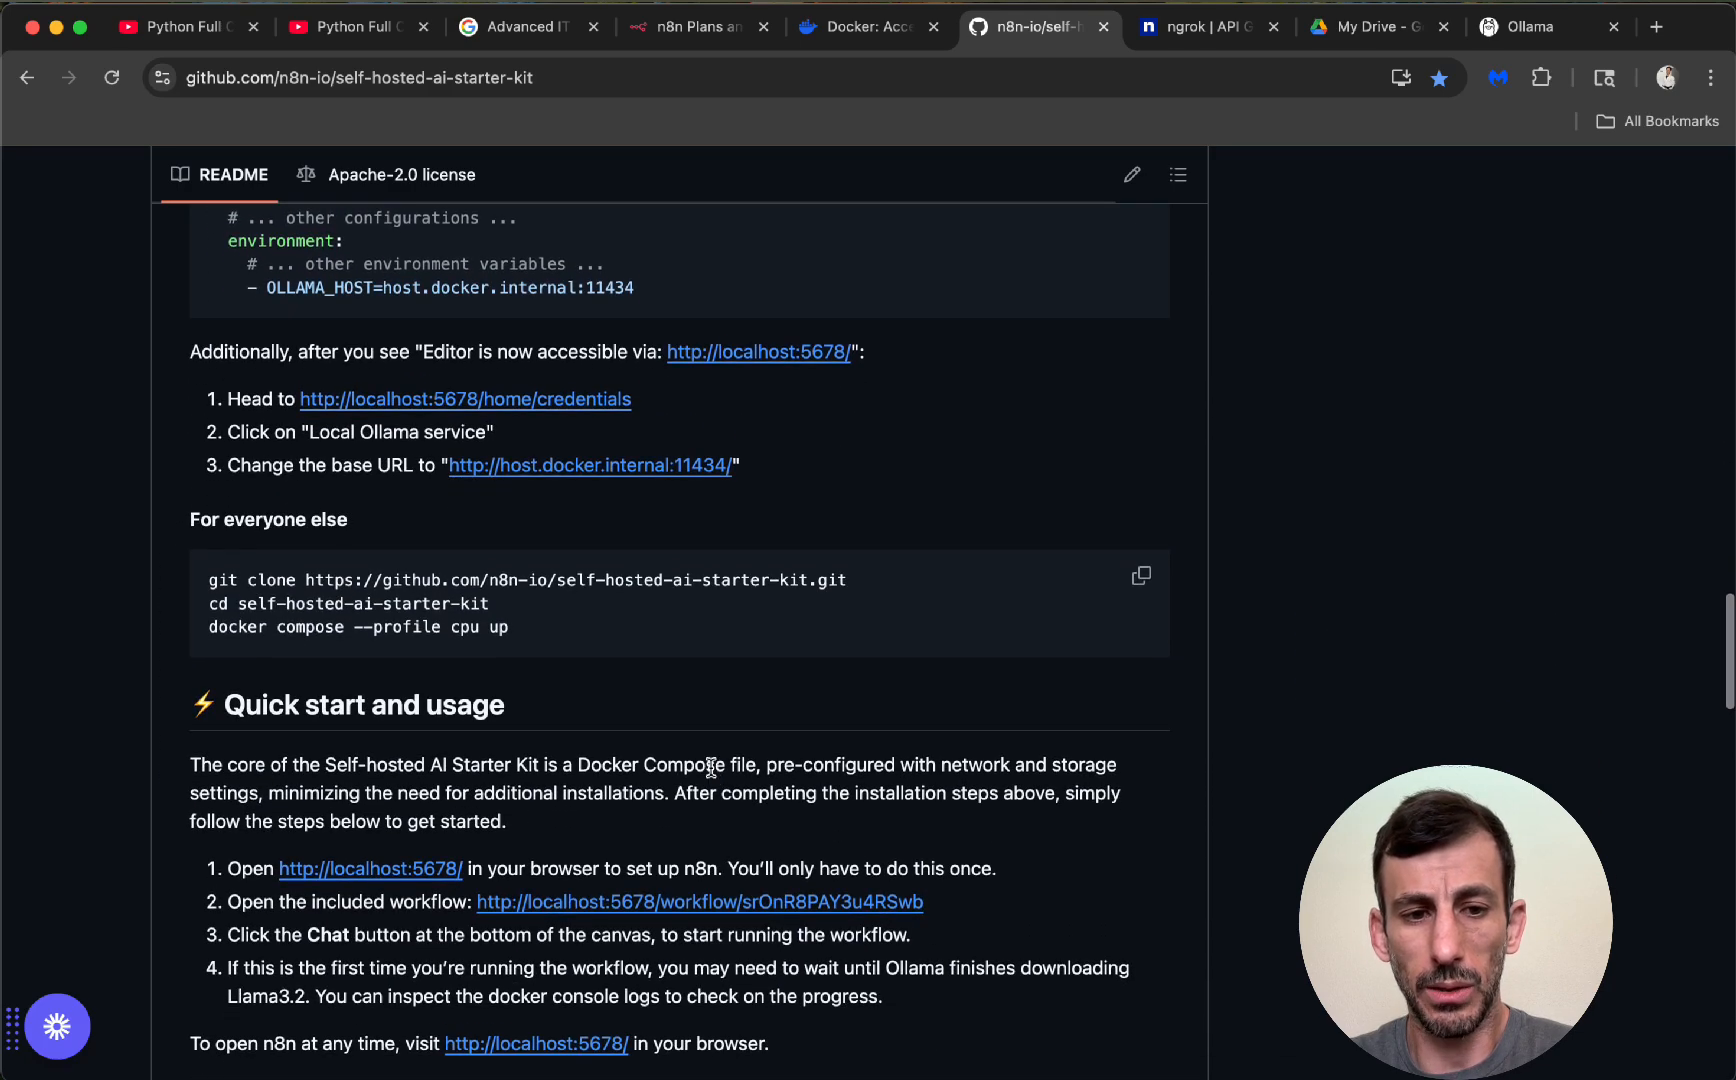
# Copy the Mac / Apple Silicon clone and docker compose up commands from the README and paste them into a Terminal prompt
pyautogui.scroll(5, 709, 765)
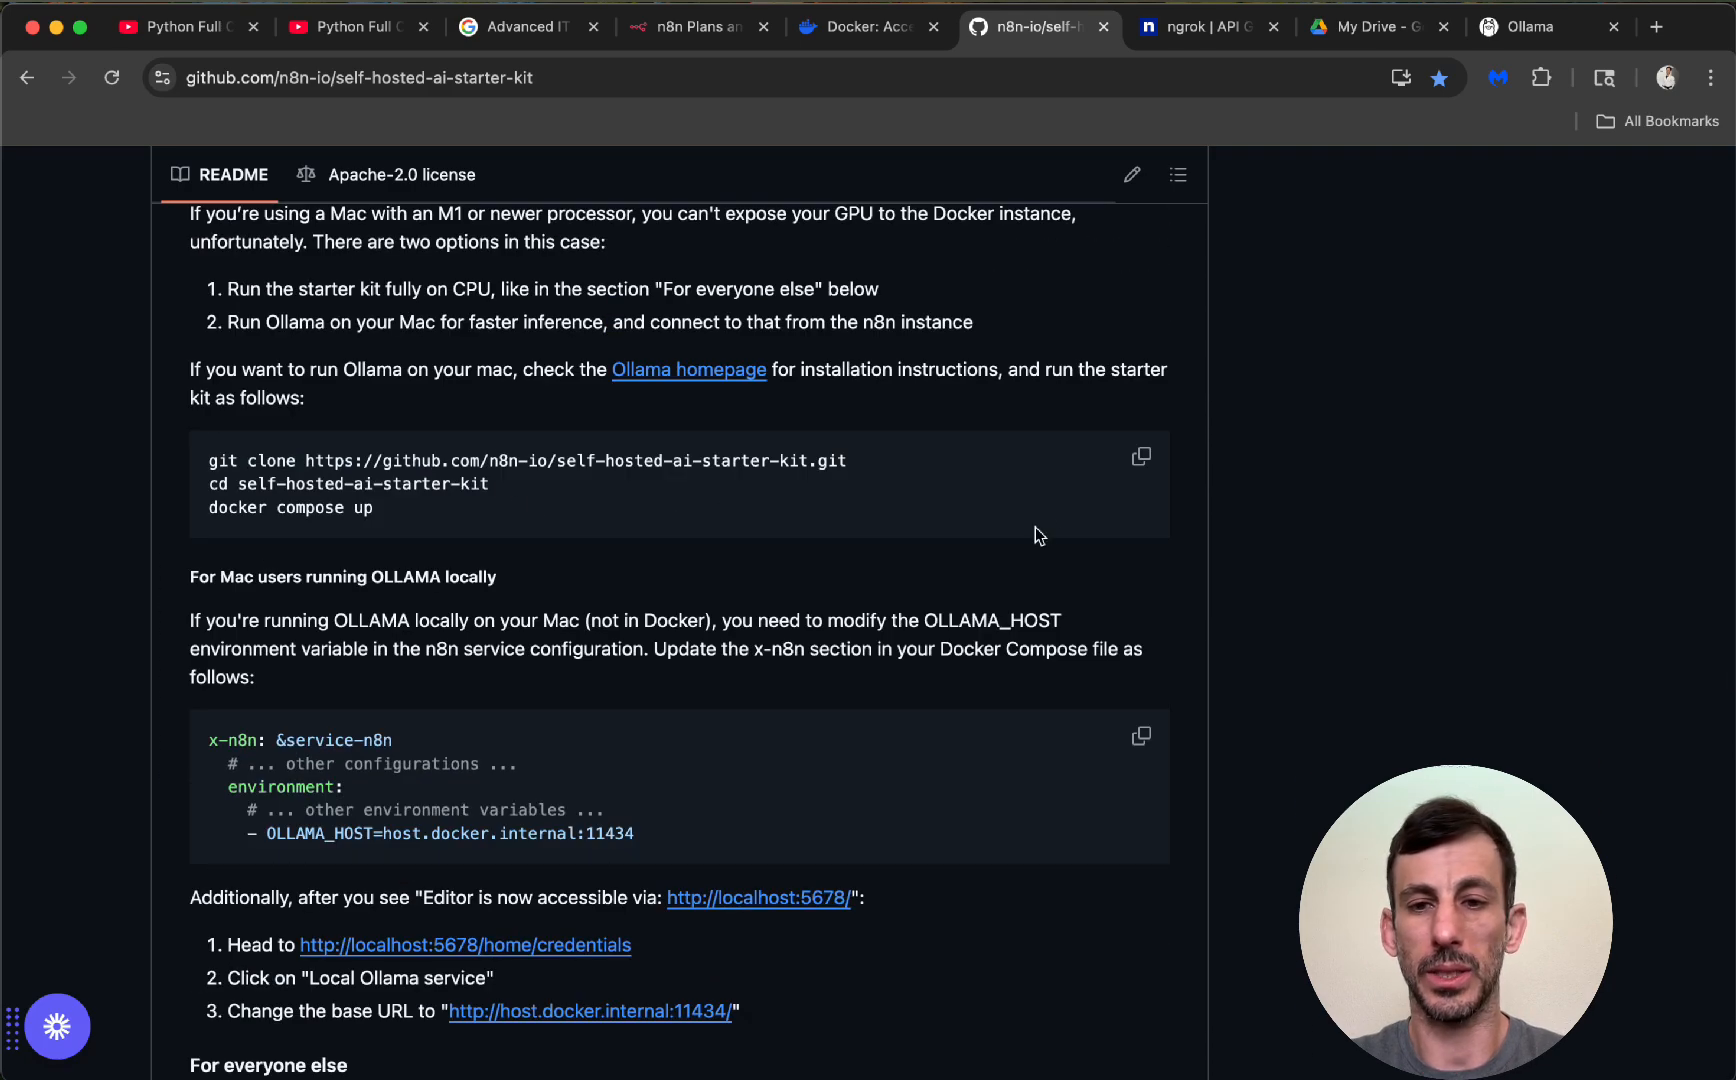
pyautogui.click(1141, 456)
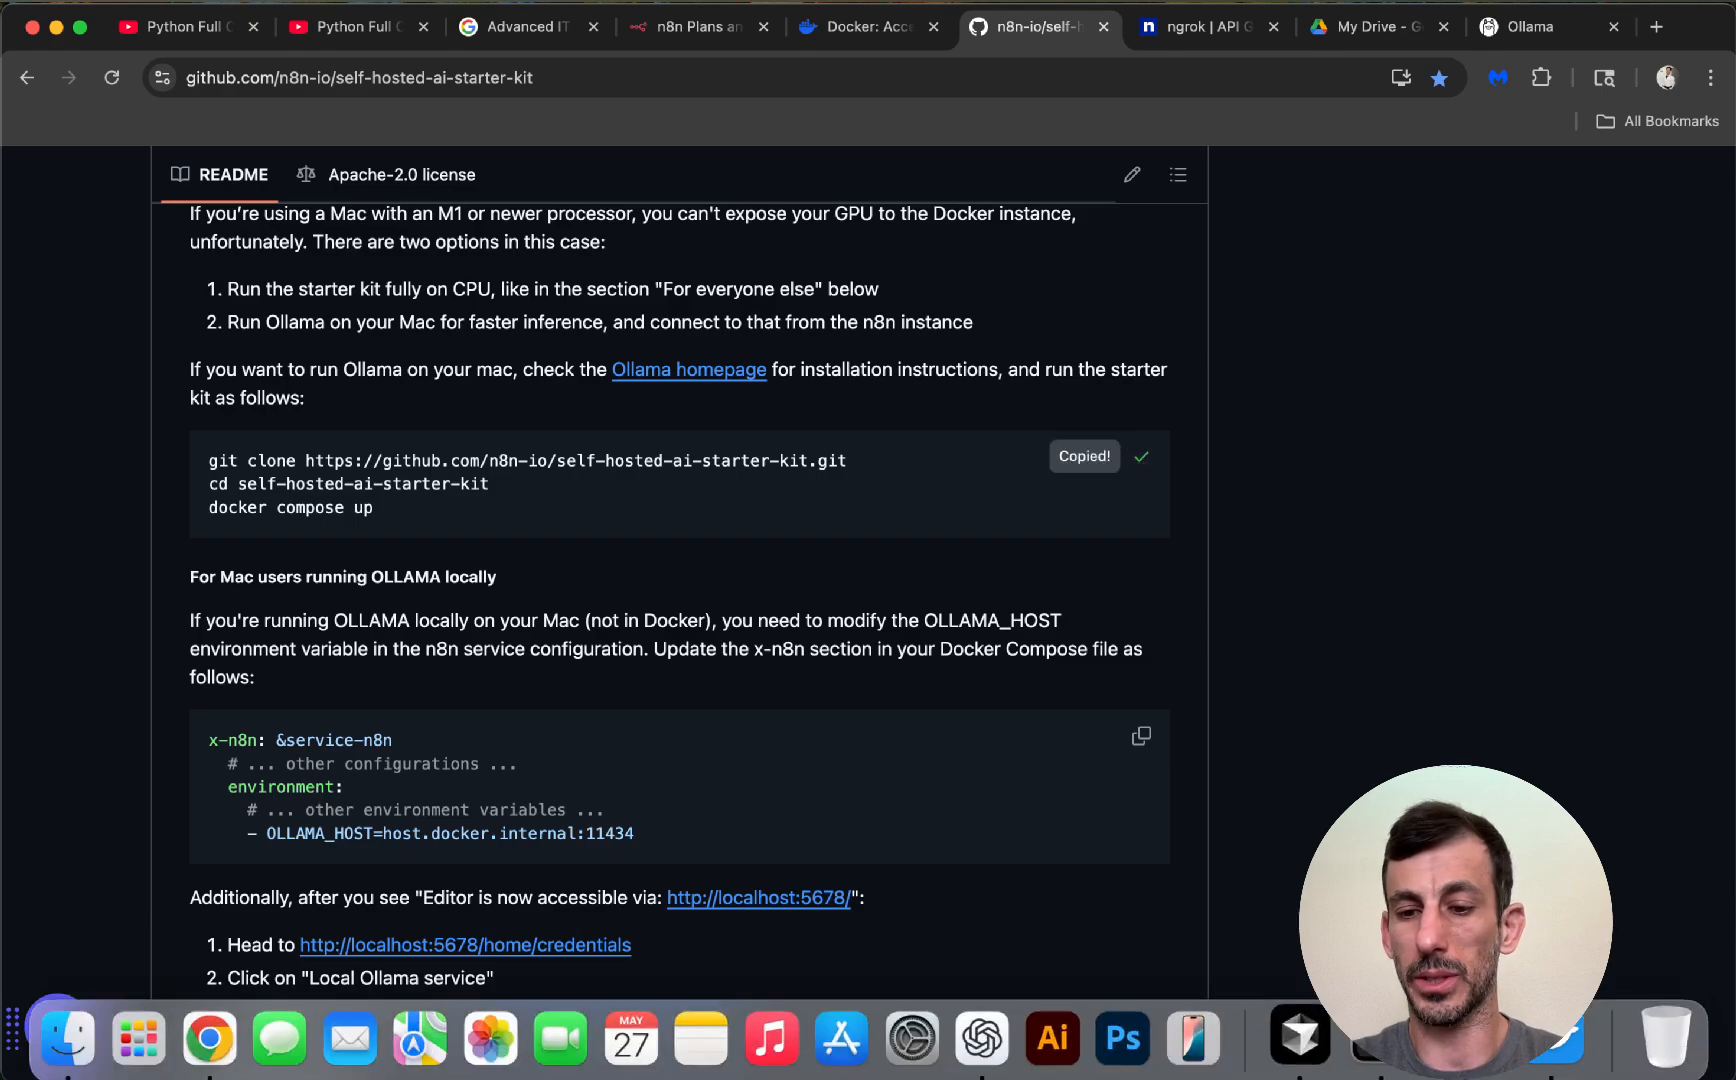
pyautogui.click(1378, 1038)
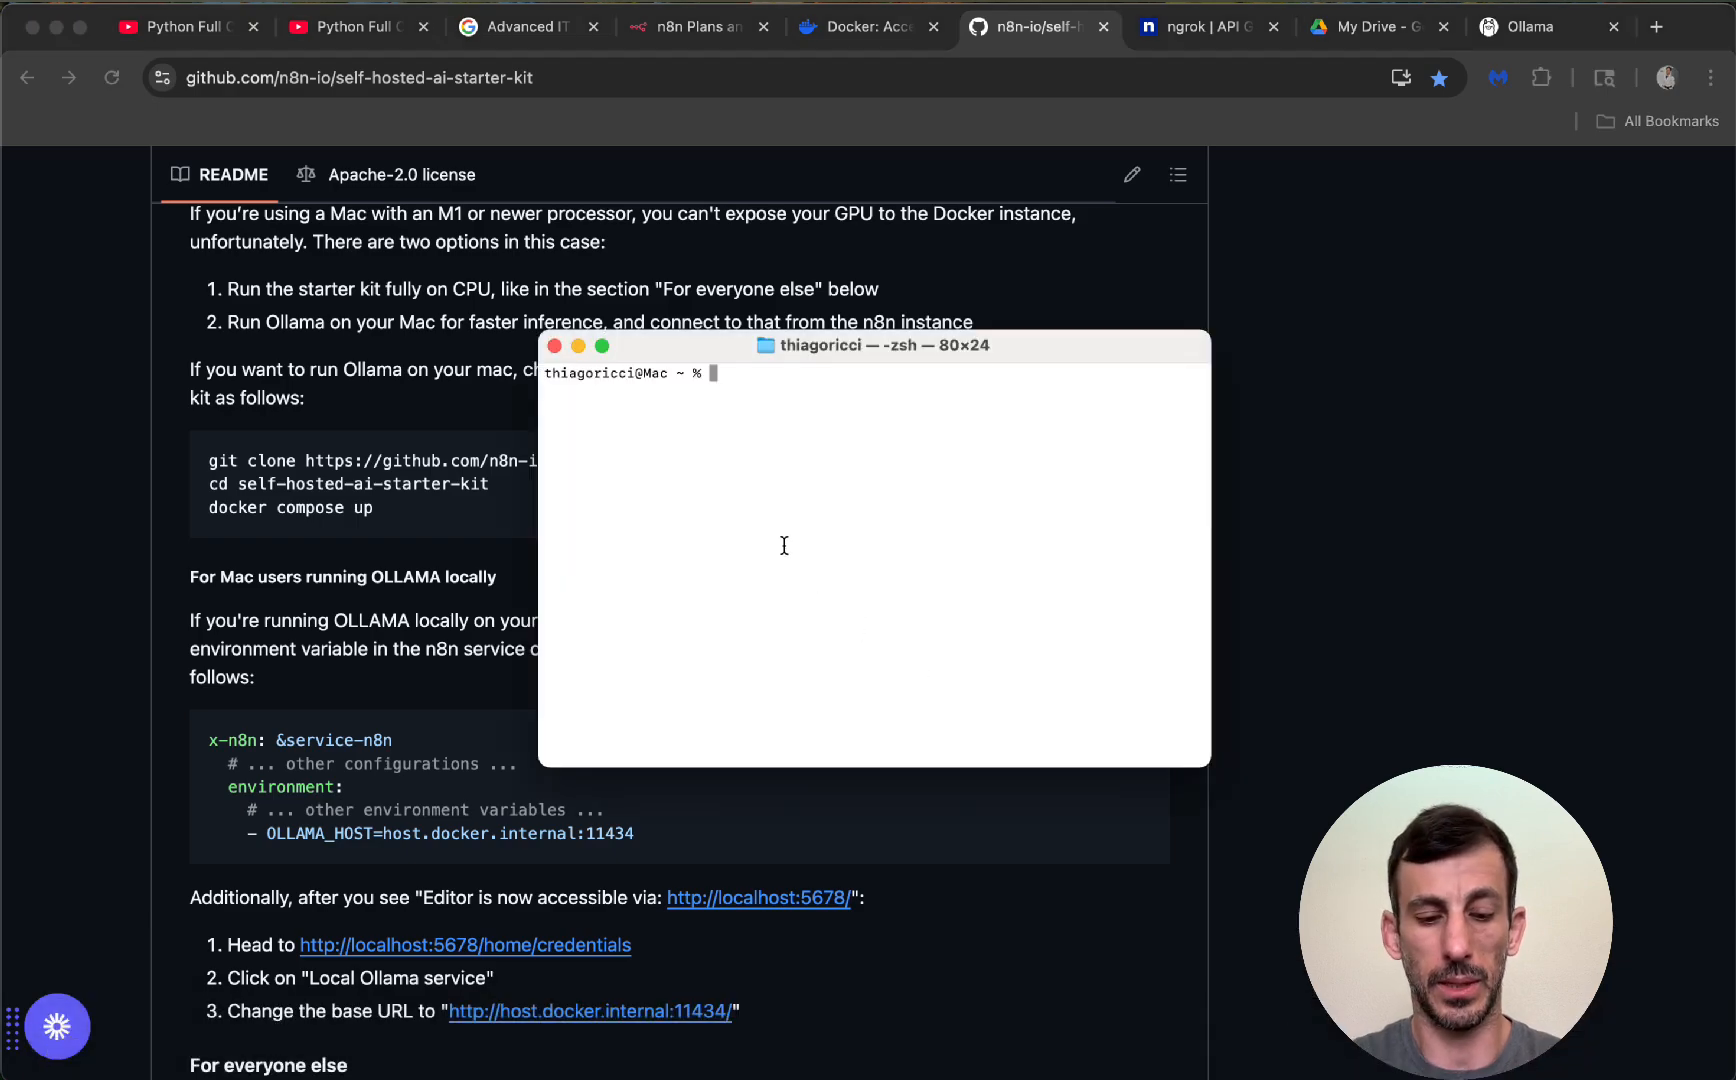
pyautogui.press('super+v')
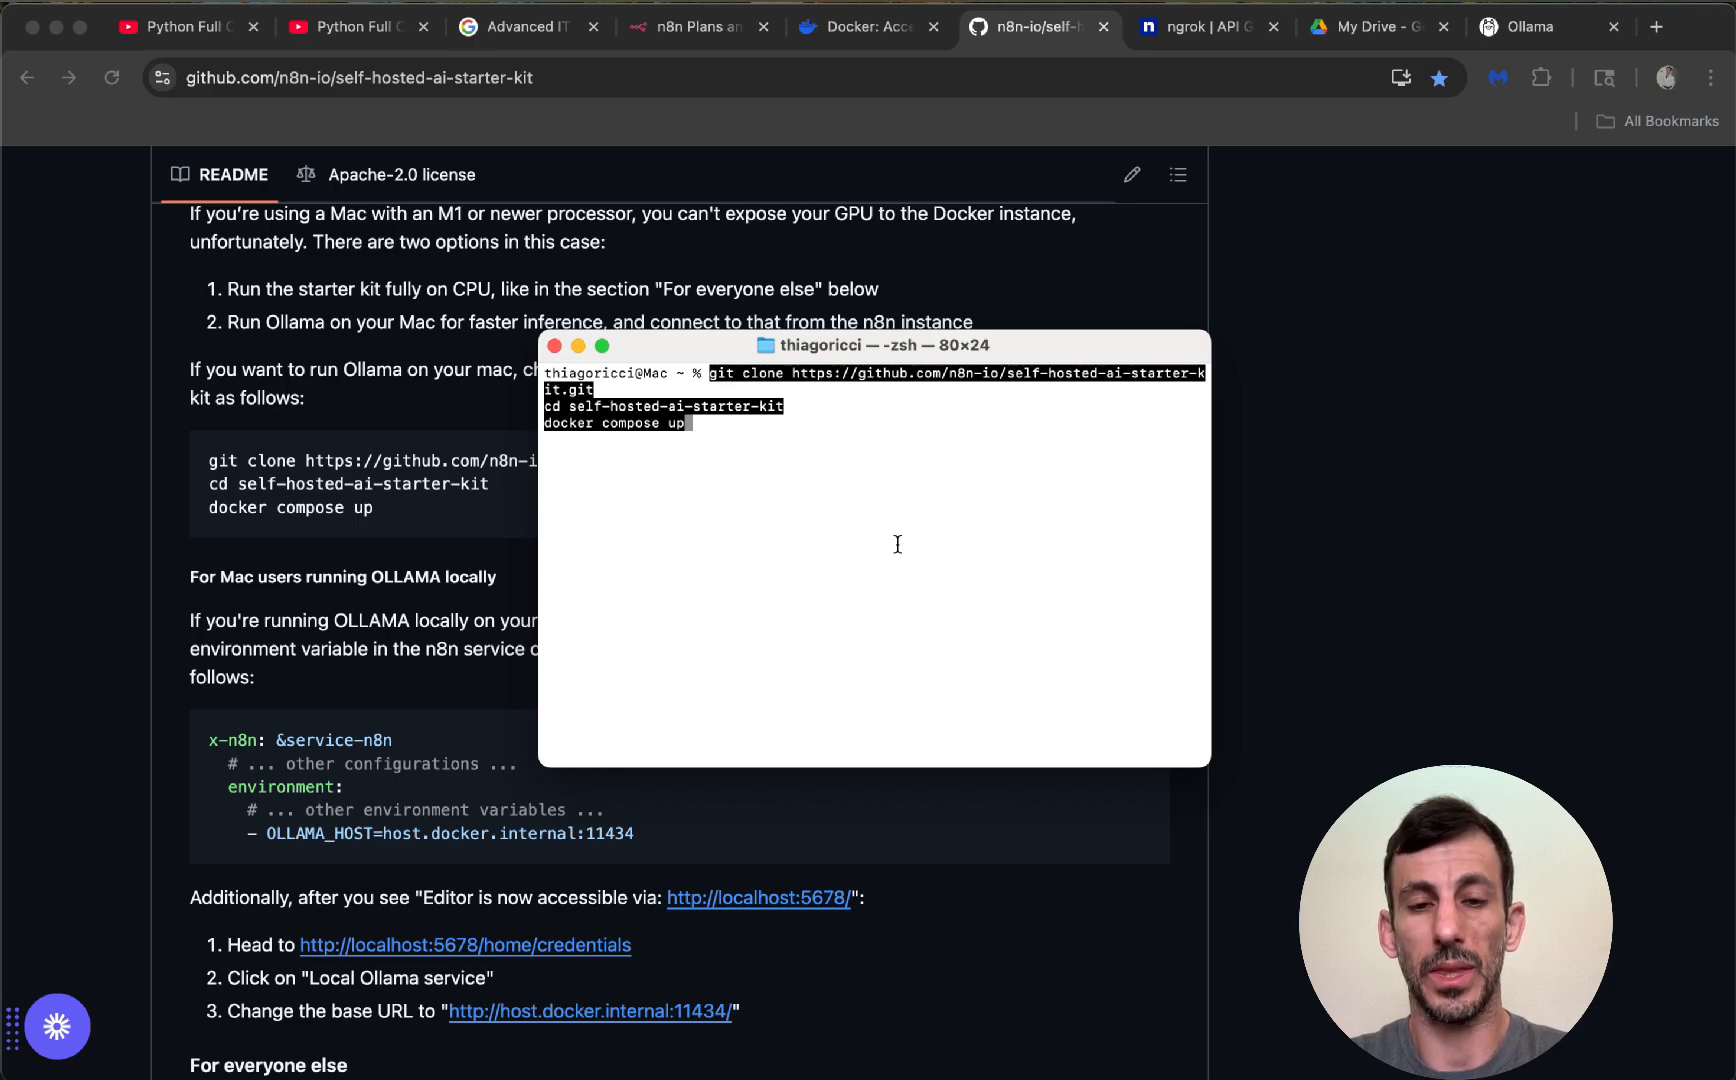
# Switch to Docker Desktop and start the whole self-hosted-ai-starter-kit container group
pyautogui.moveTo(1545, 1077)
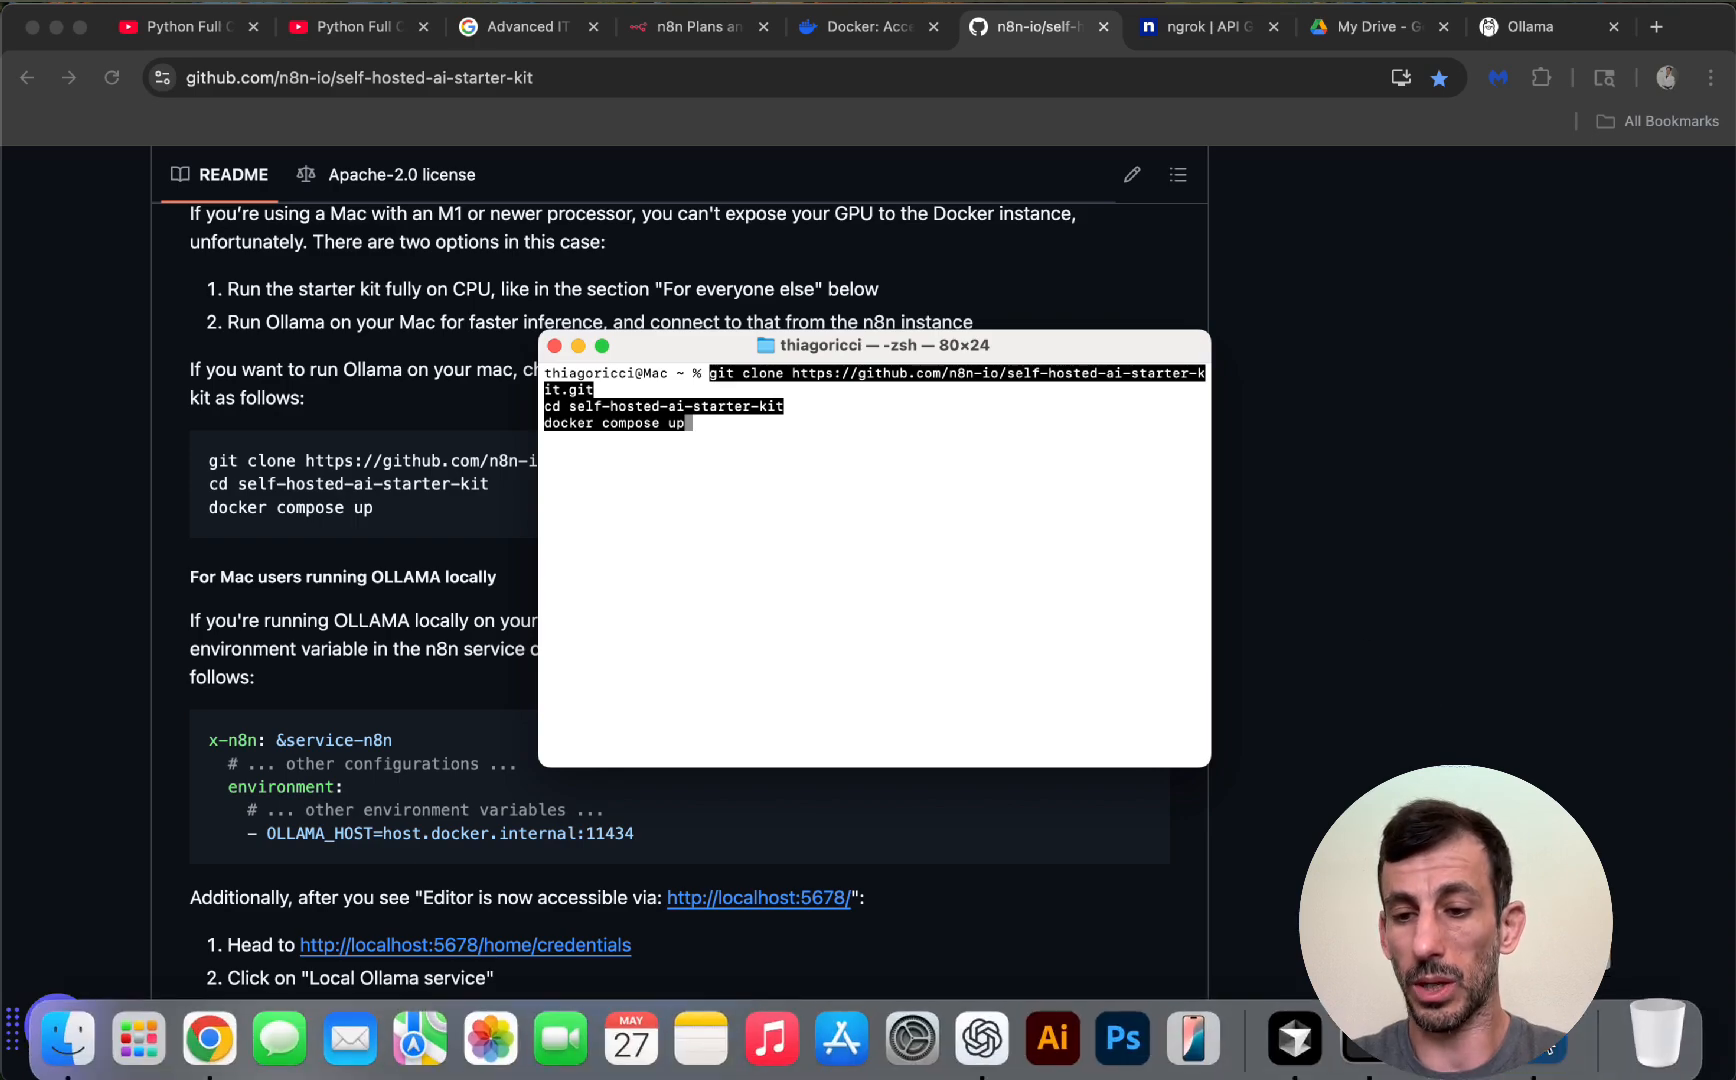
pyautogui.click(1549, 1043)
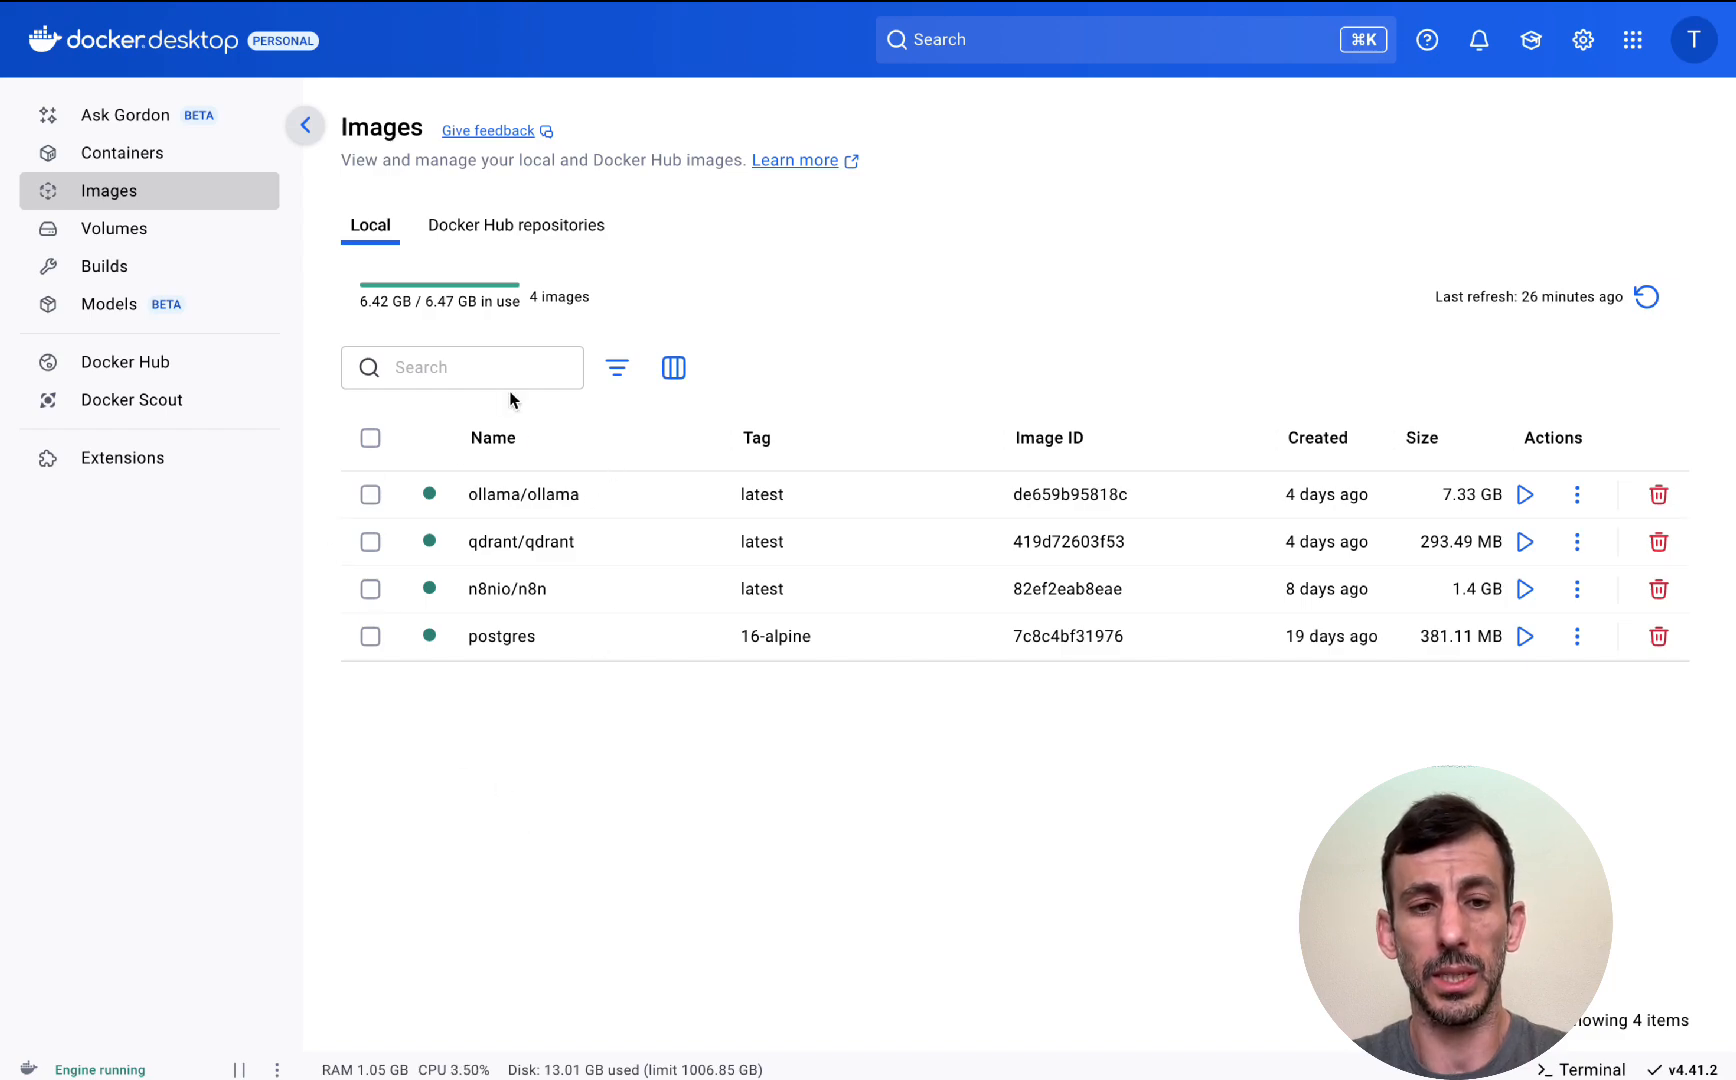
pyautogui.click(139, 163)
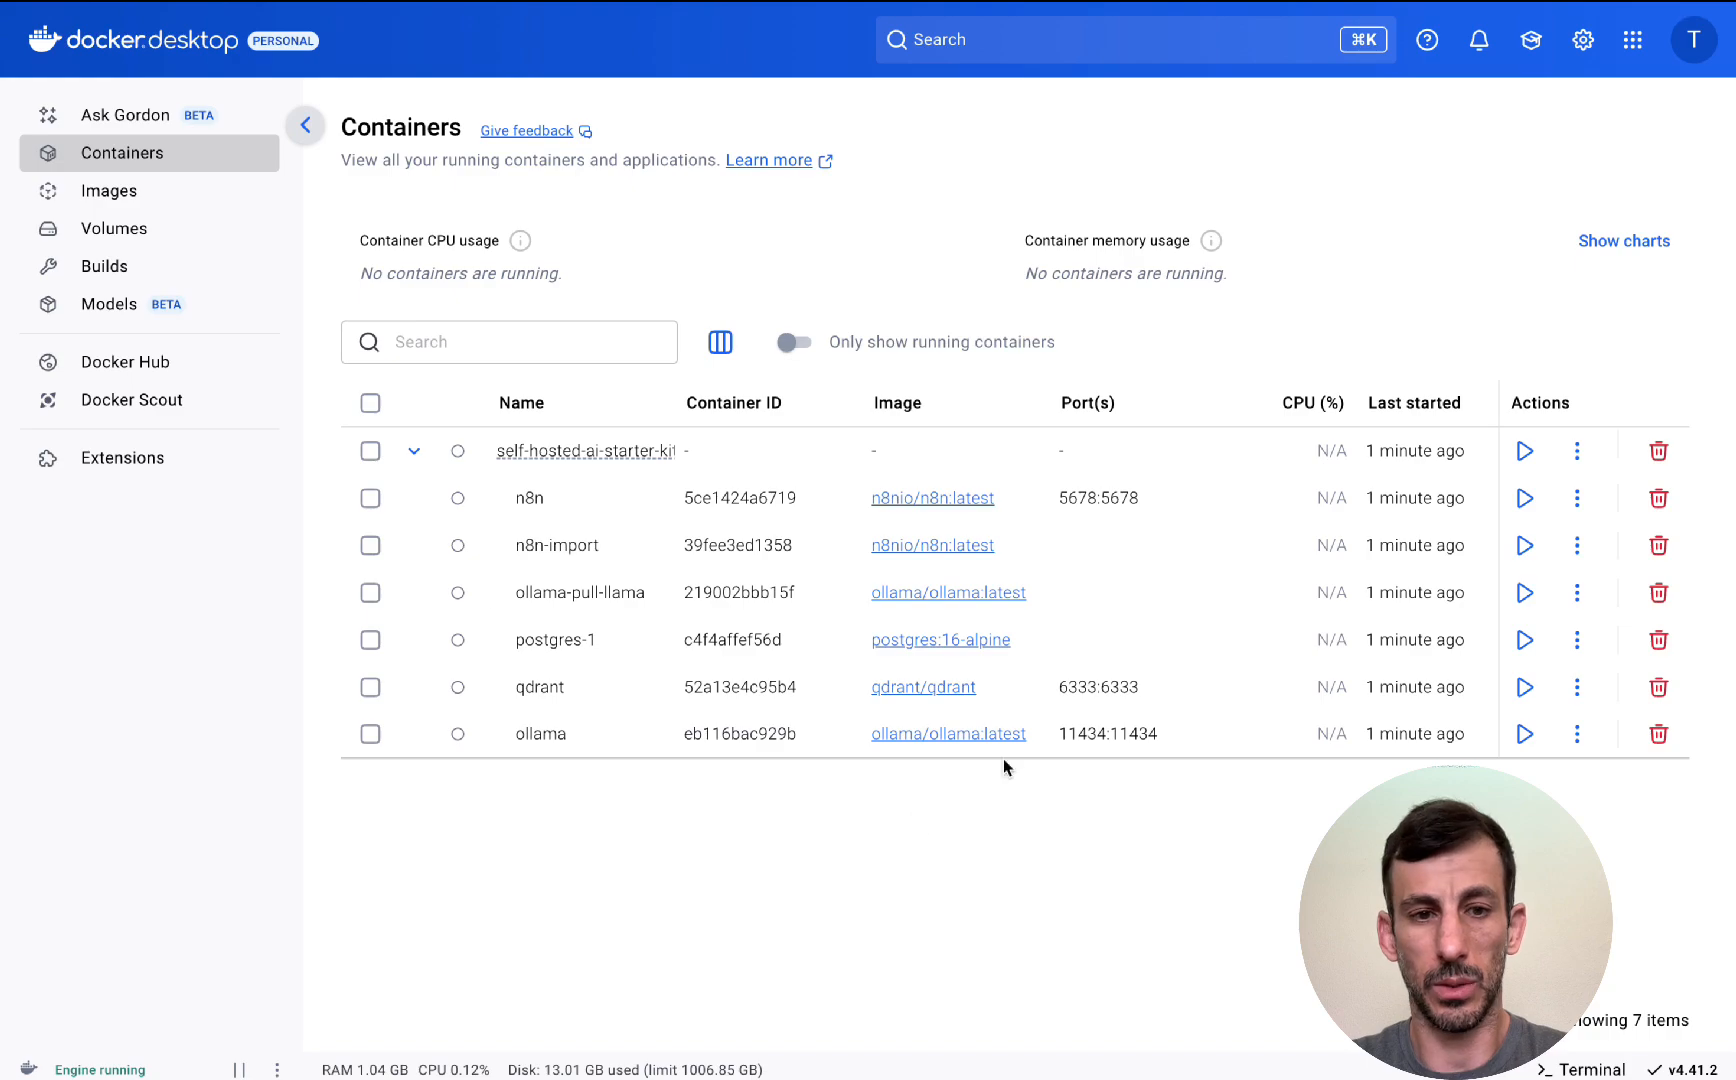
pyautogui.click(1527, 455)
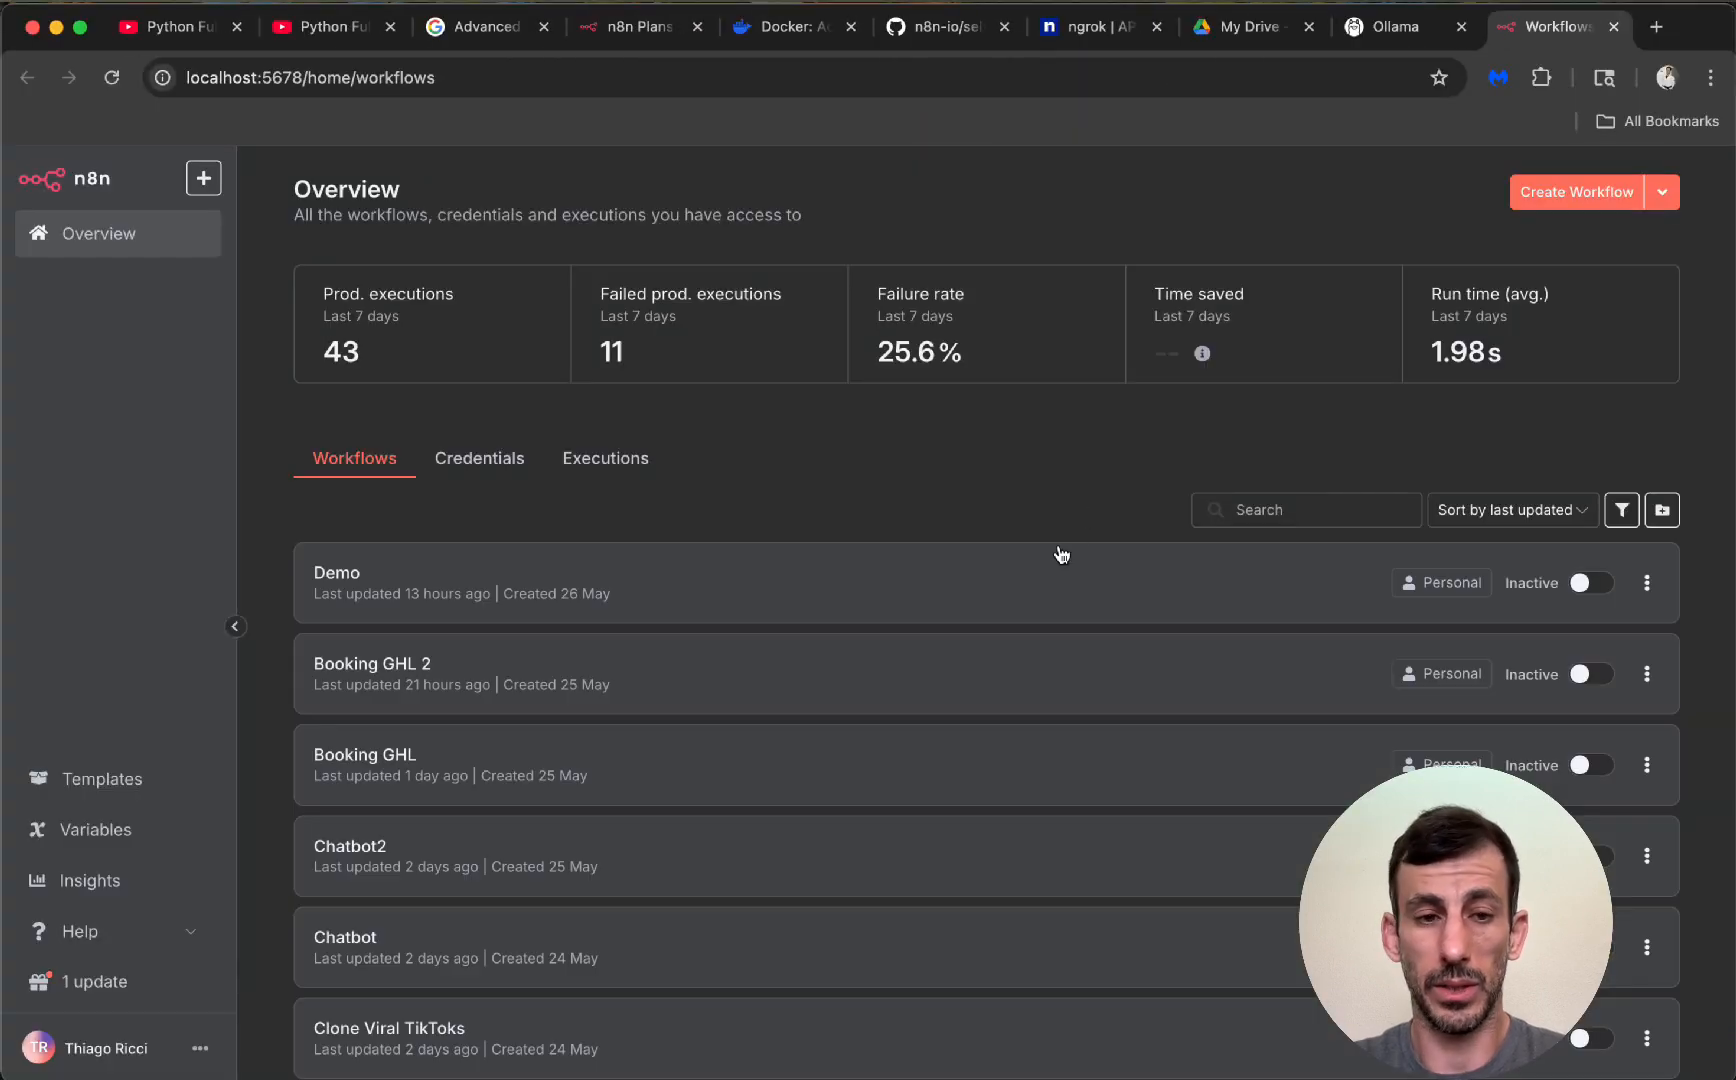
# Open the Demo workflow in the local n8n instance and add a chat message trigger as its first step
pyautogui.click(531, 581)
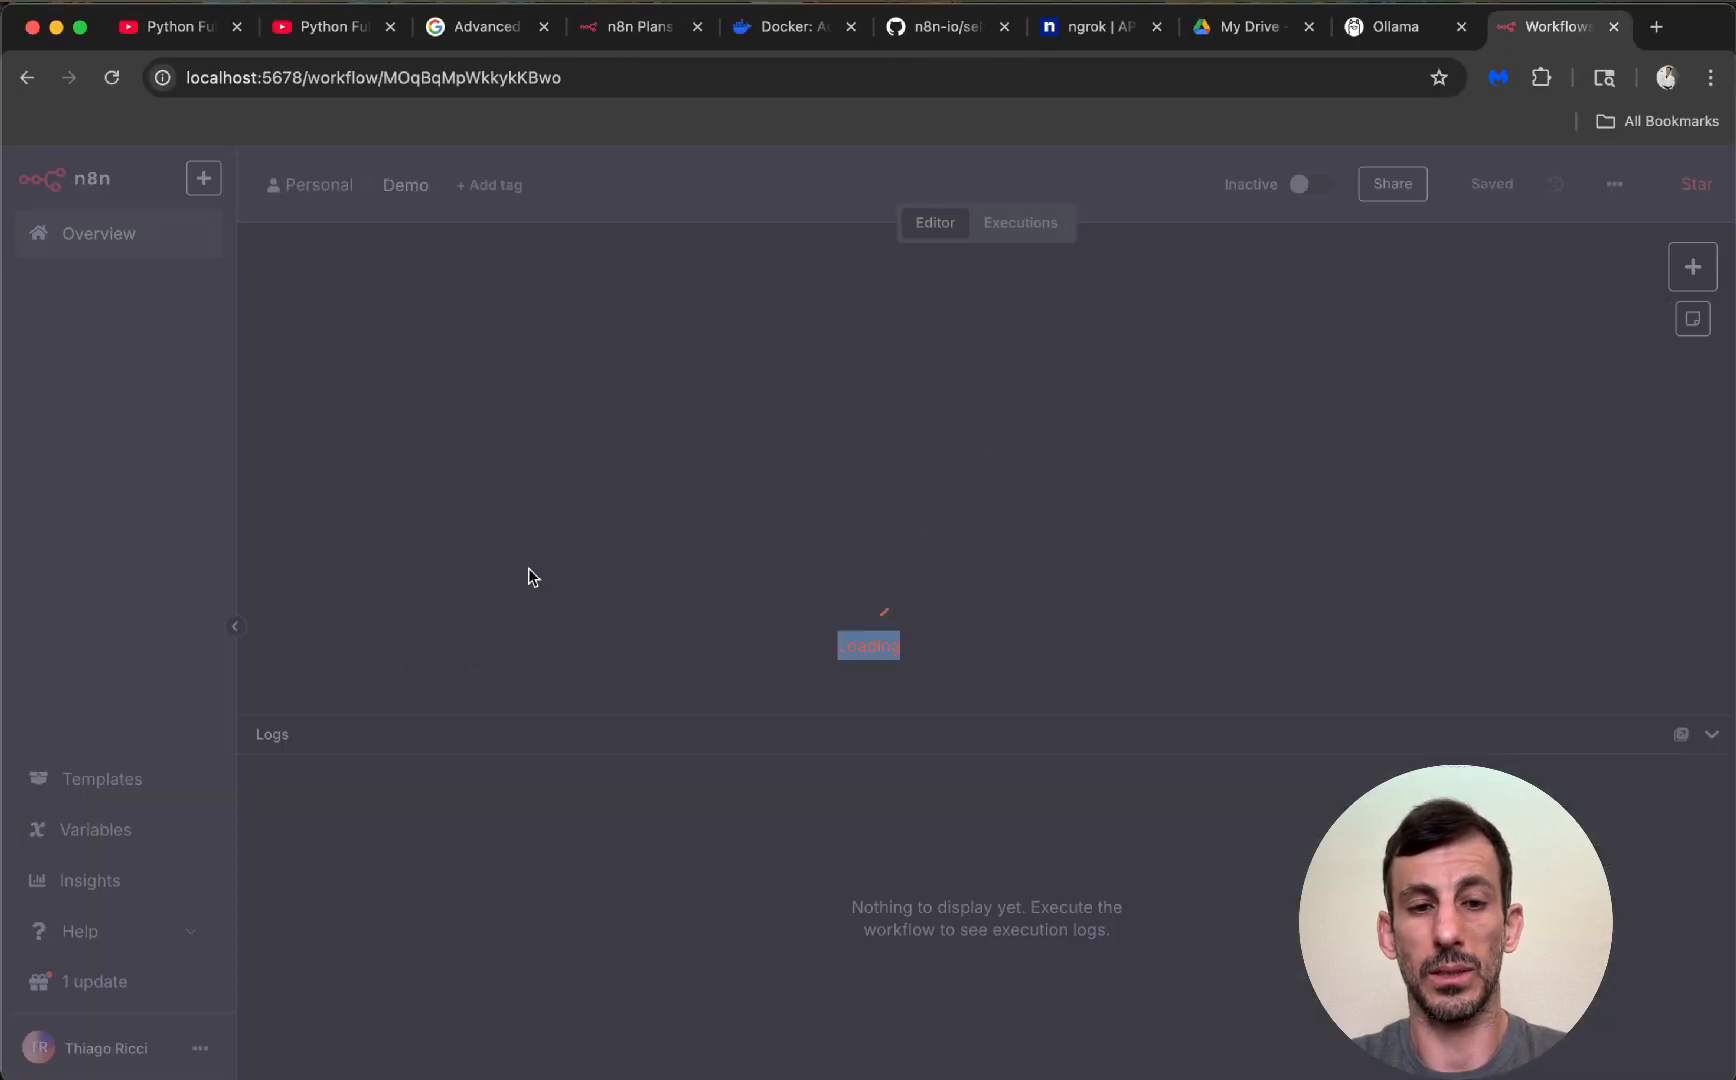
pyautogui.click(997, 445)
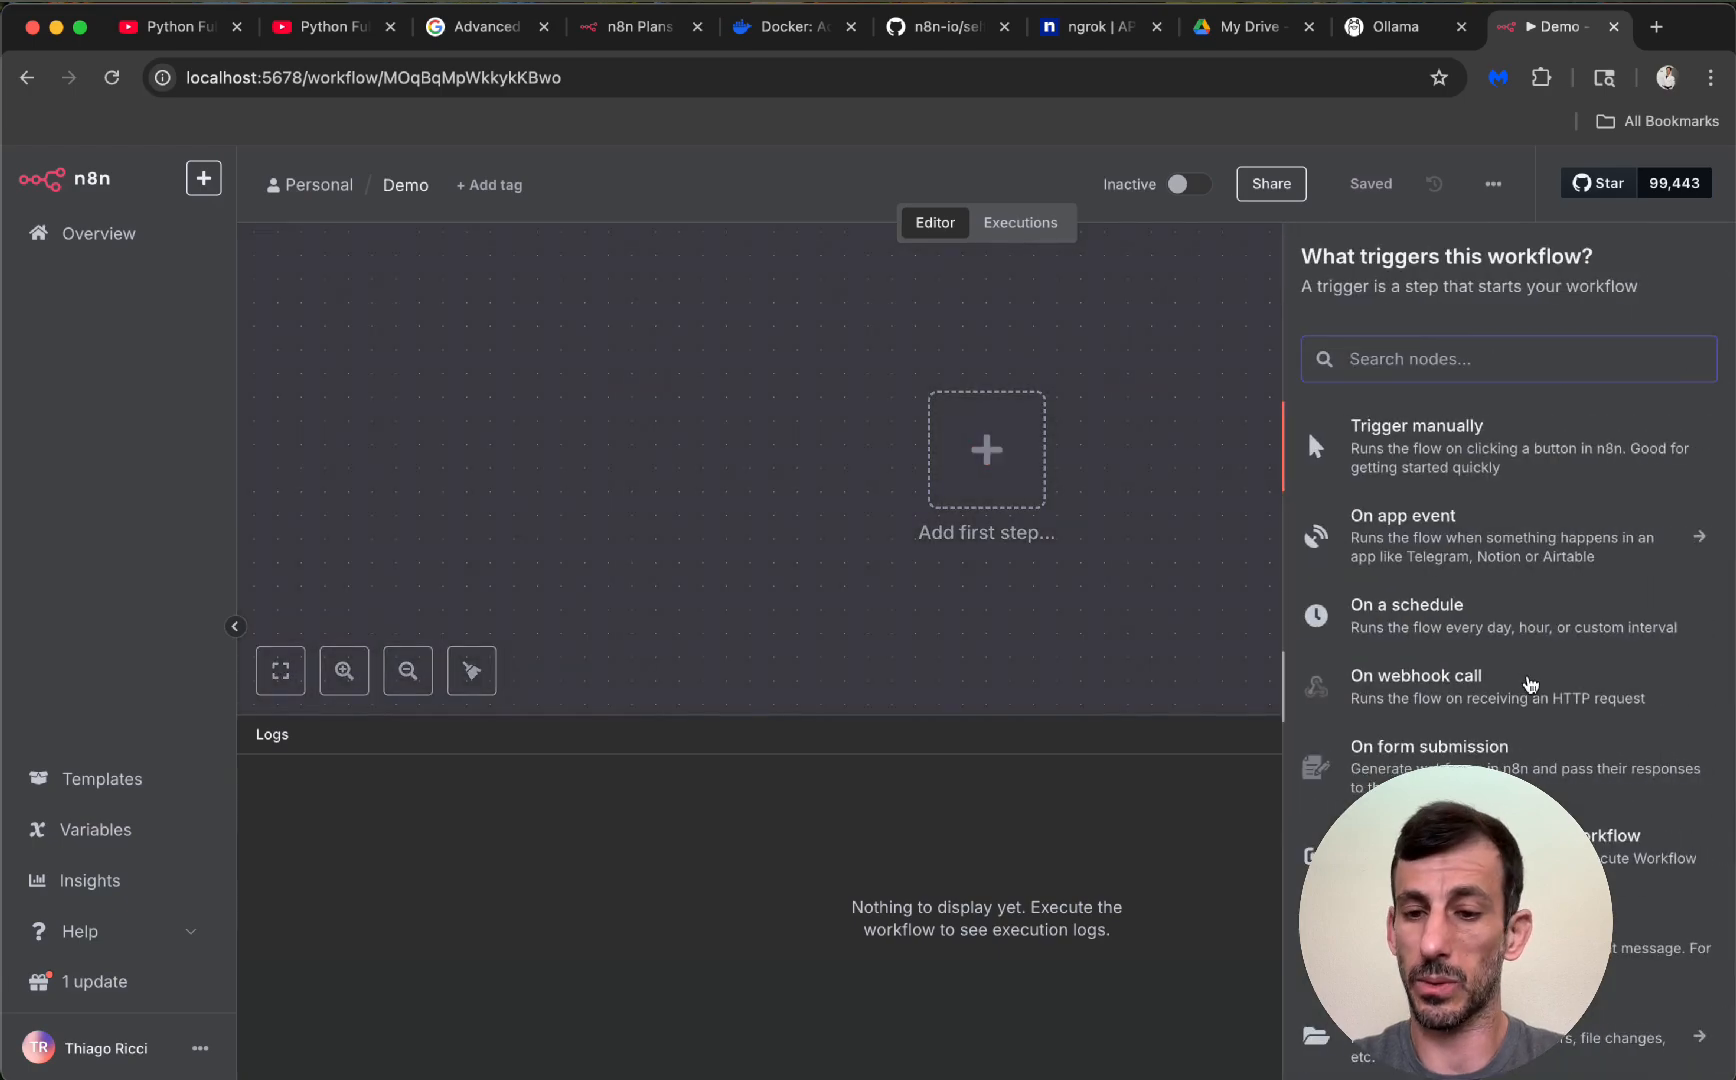
pyautogui.click(1510, 945)
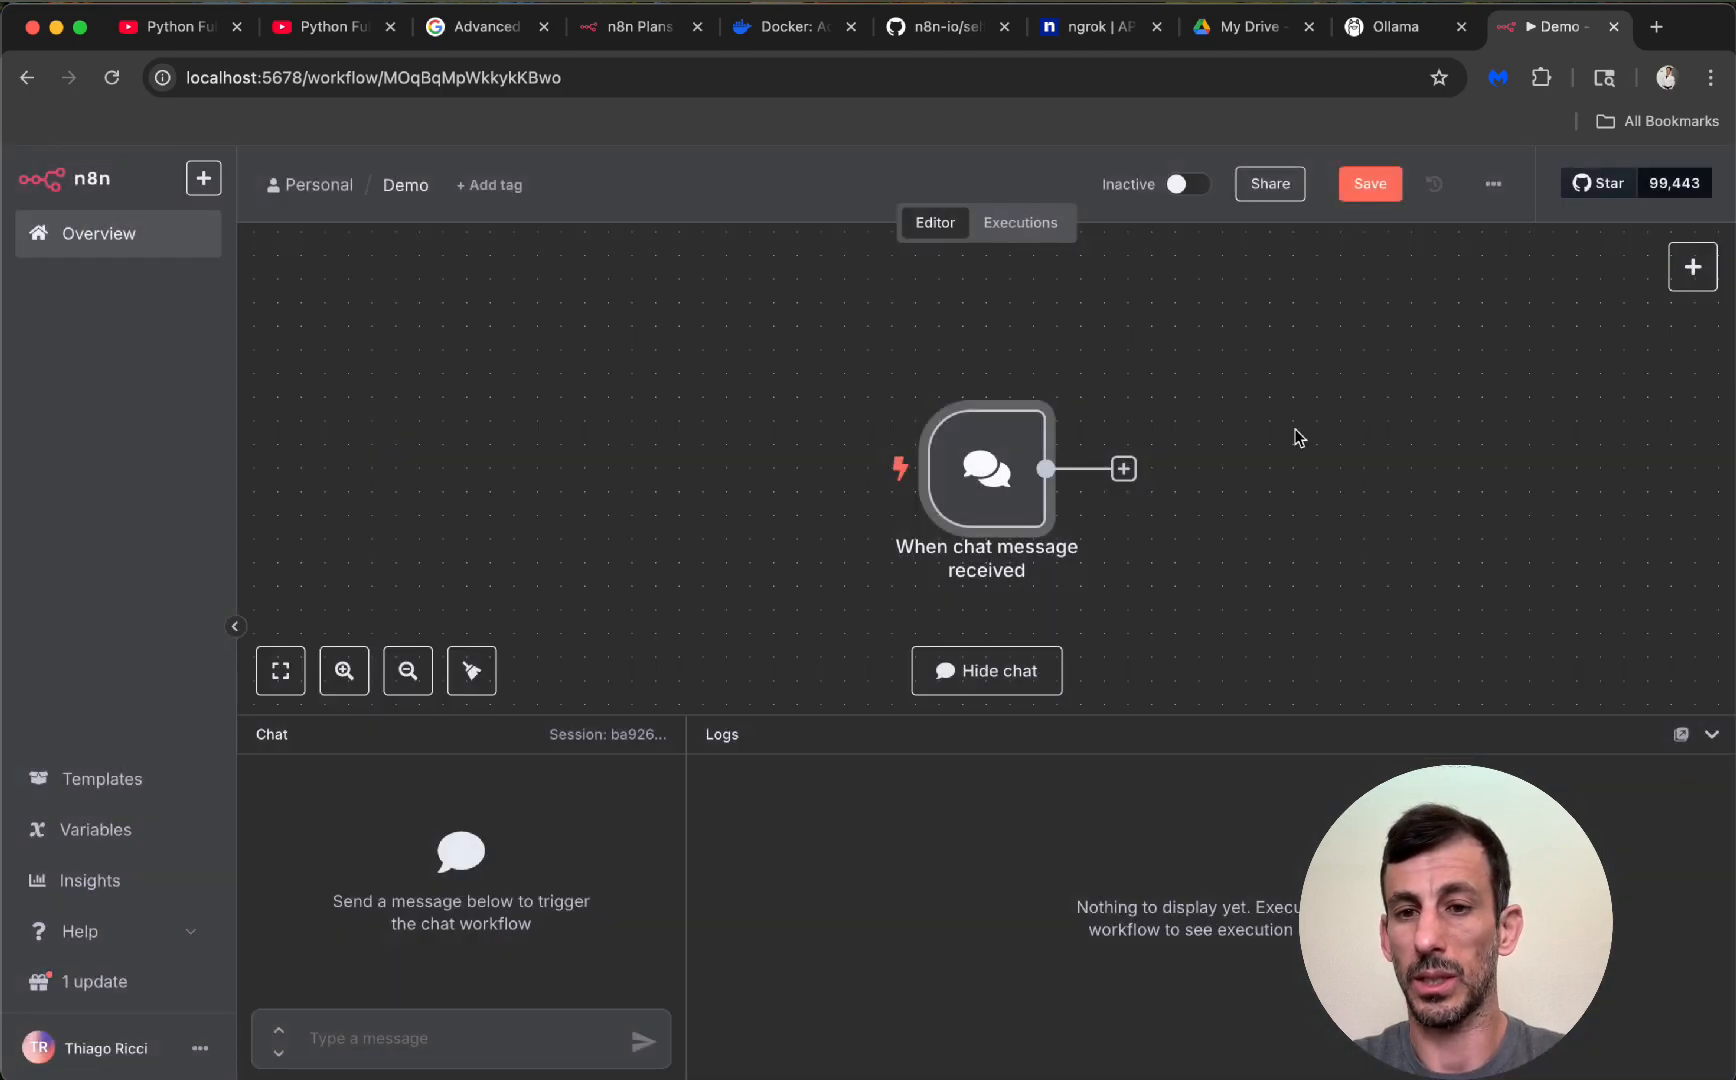
# Add an AI Agent node after the chat trigger and return to the canvas
pyautogui.click(1124, 468)
pyautogui.click(1475, 420)
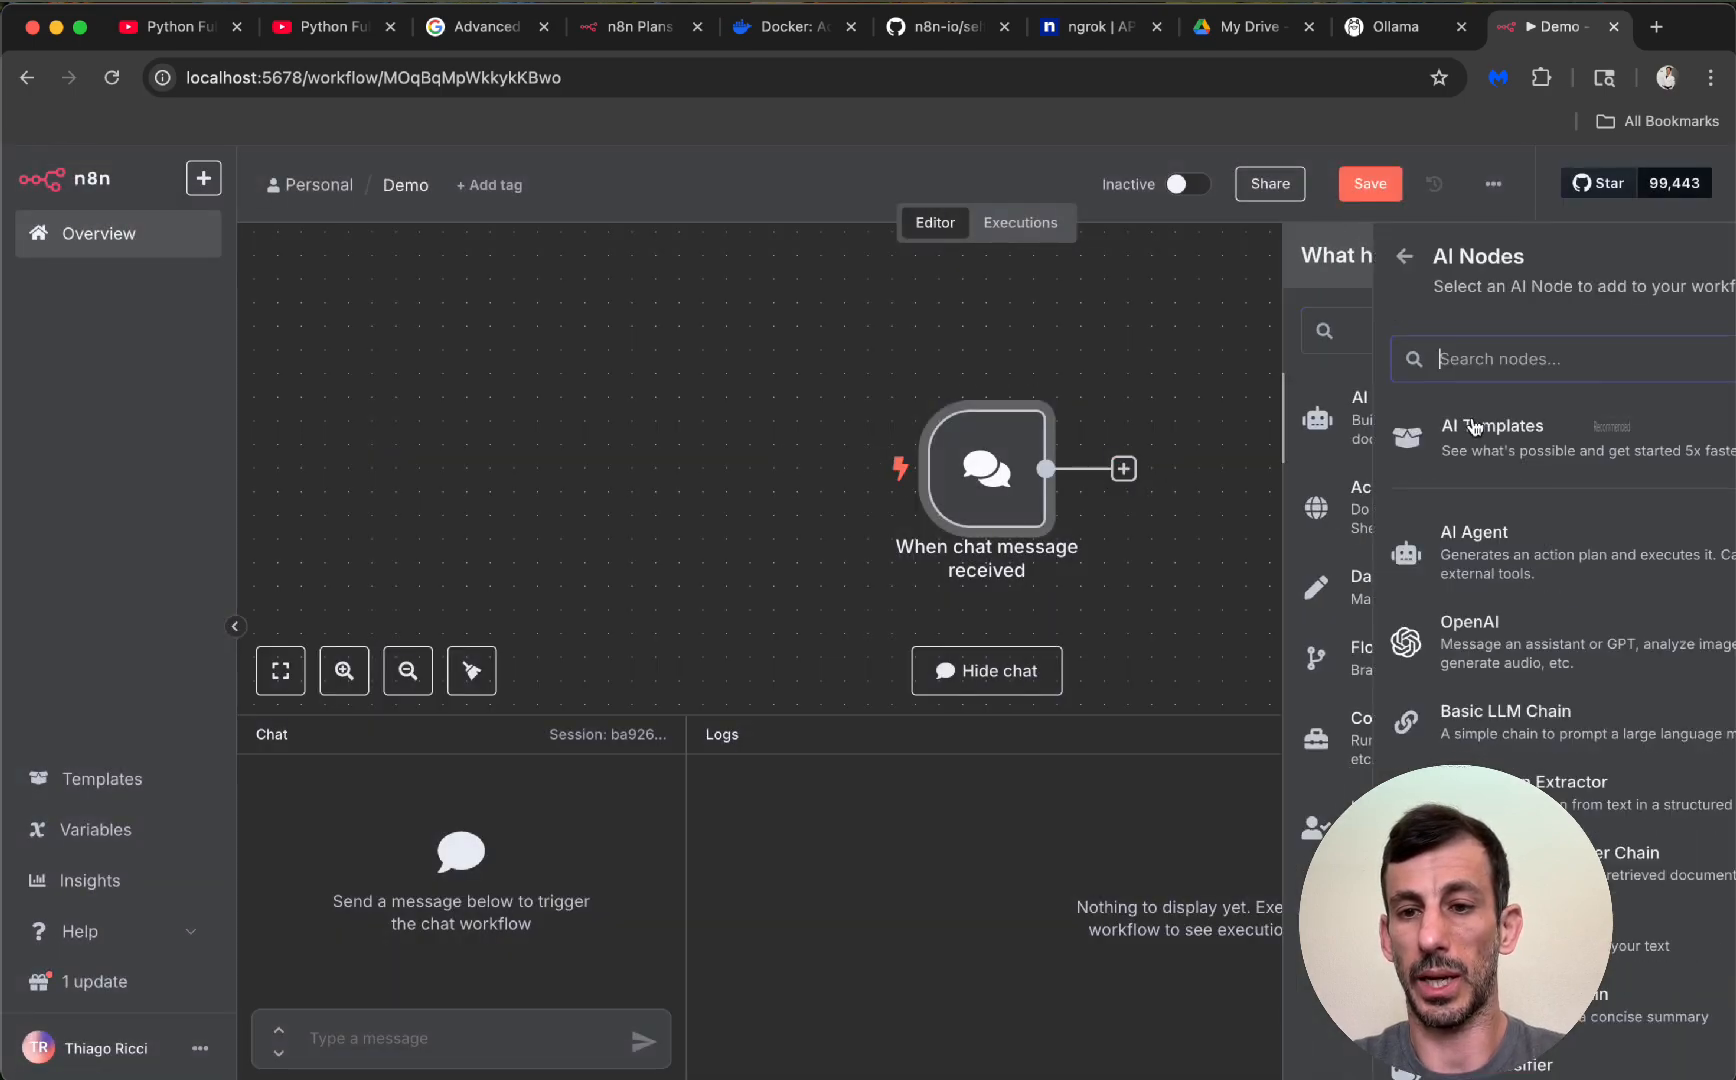
pyautogui.click(1403, 562)
pyautogui.press('Escape')
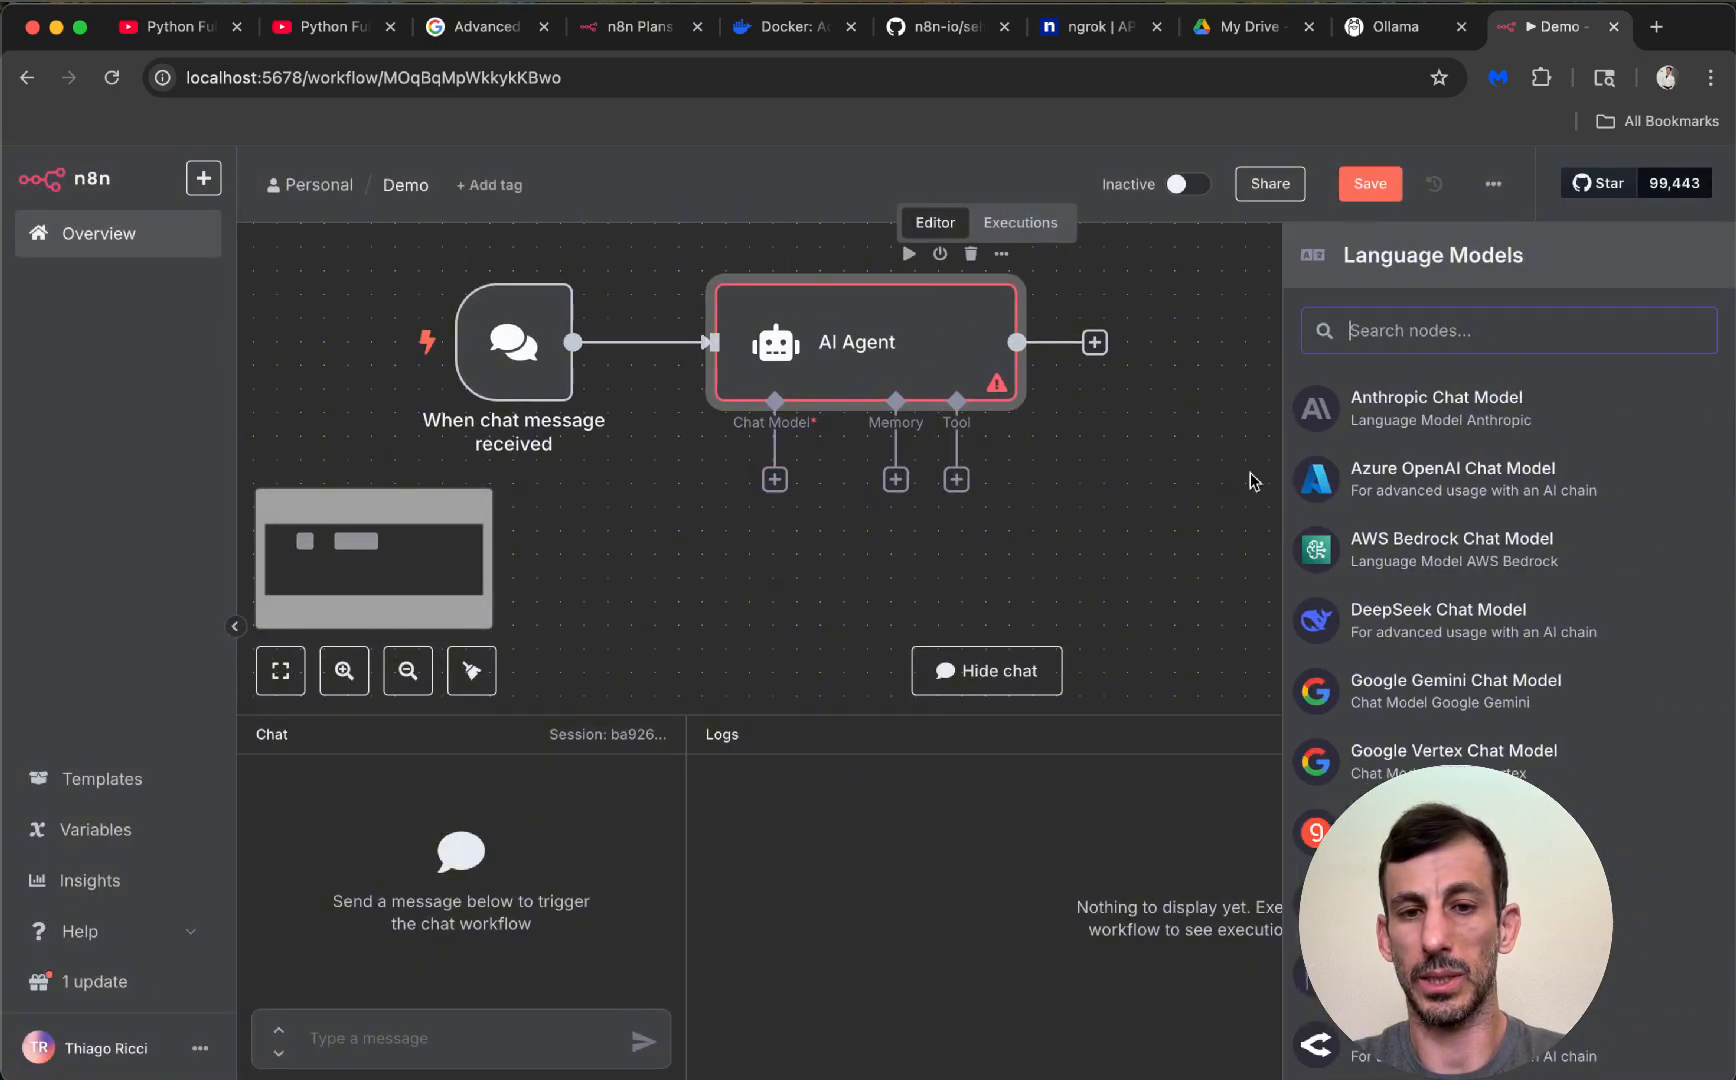
# Attach an Ollama Chat Model to the AI Agent, using the Local Ollama service credential and the llama3.2 model
pyautogui.scroll(-3, 1480, 590)
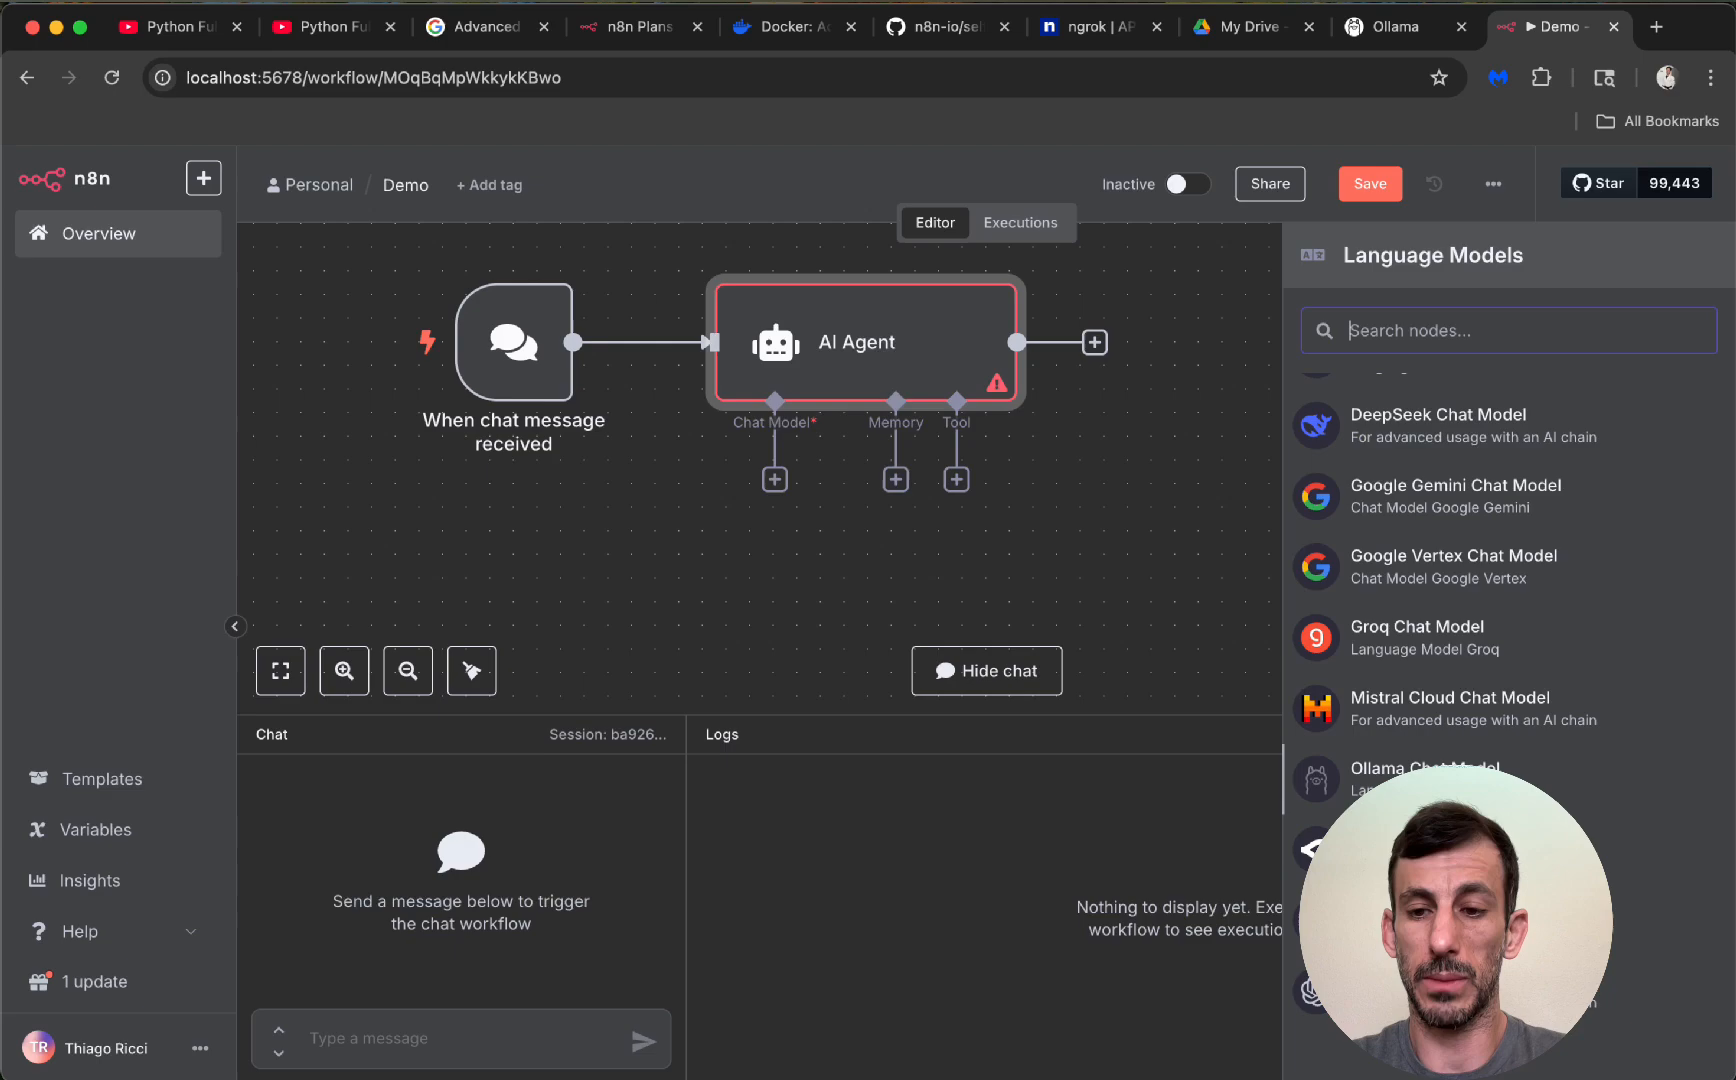
pyautogui.click(1420, 770)
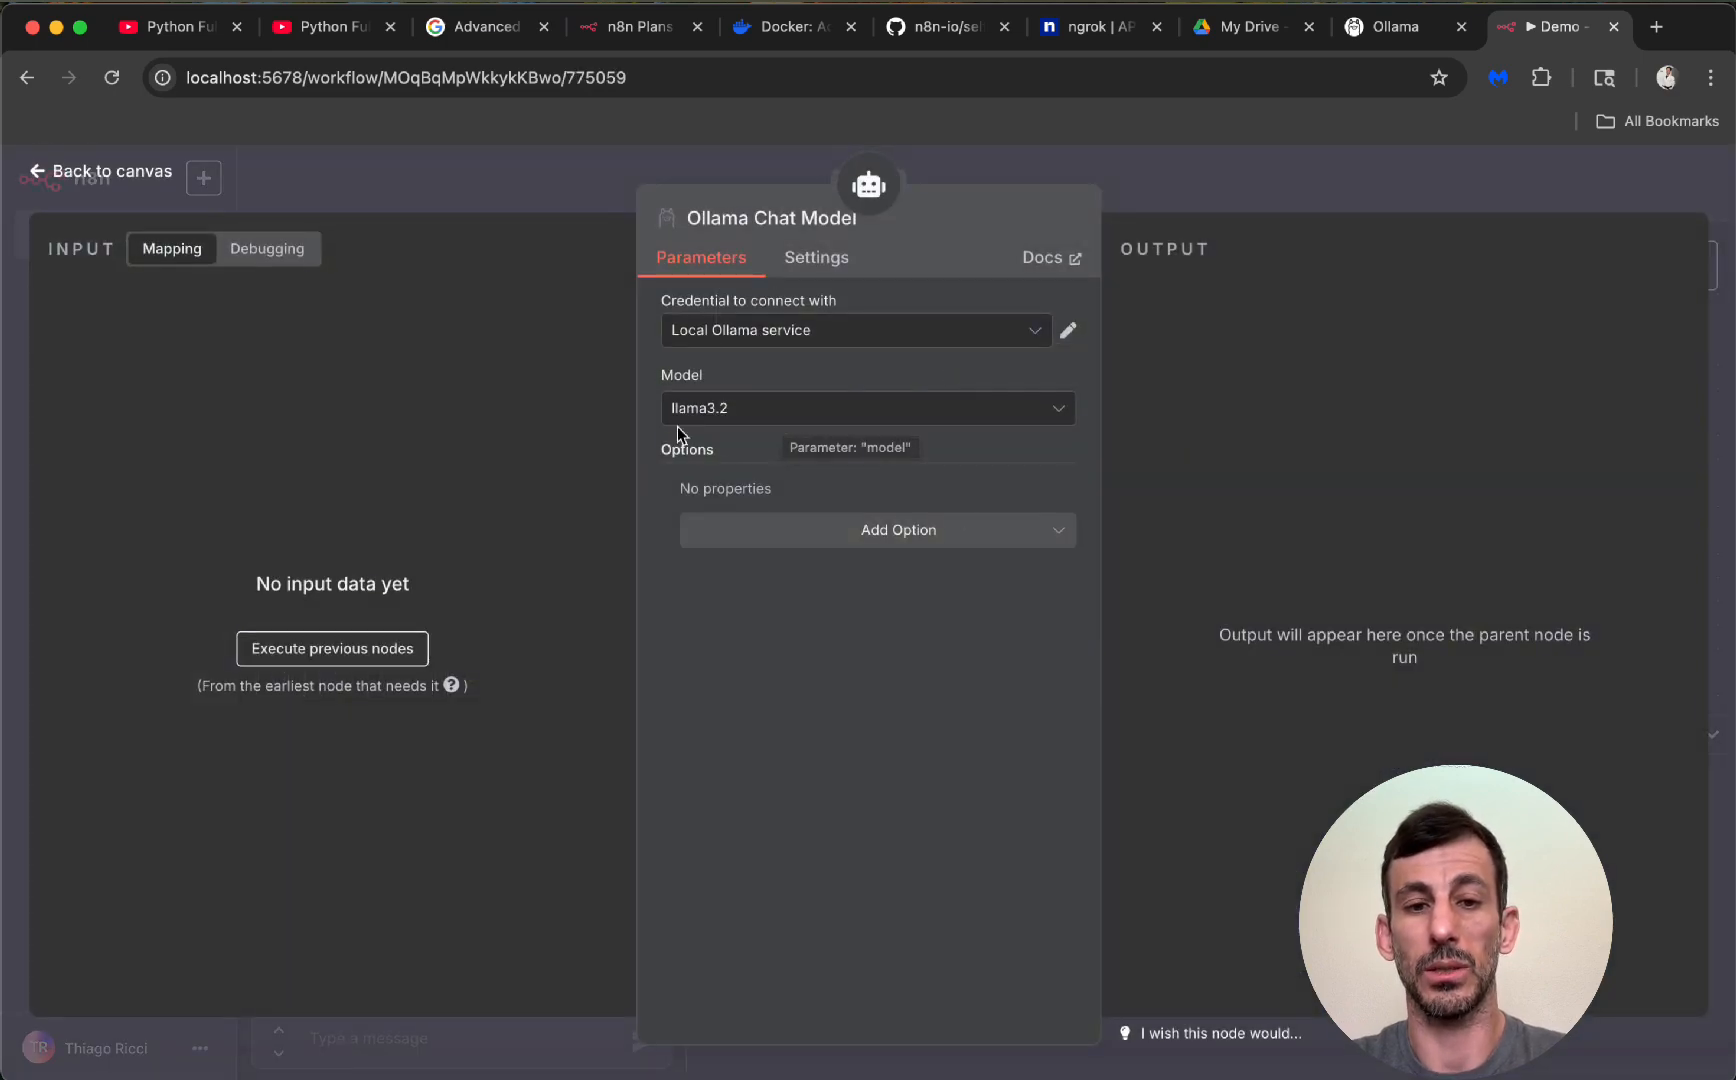
pyautogui.click(40, 175)
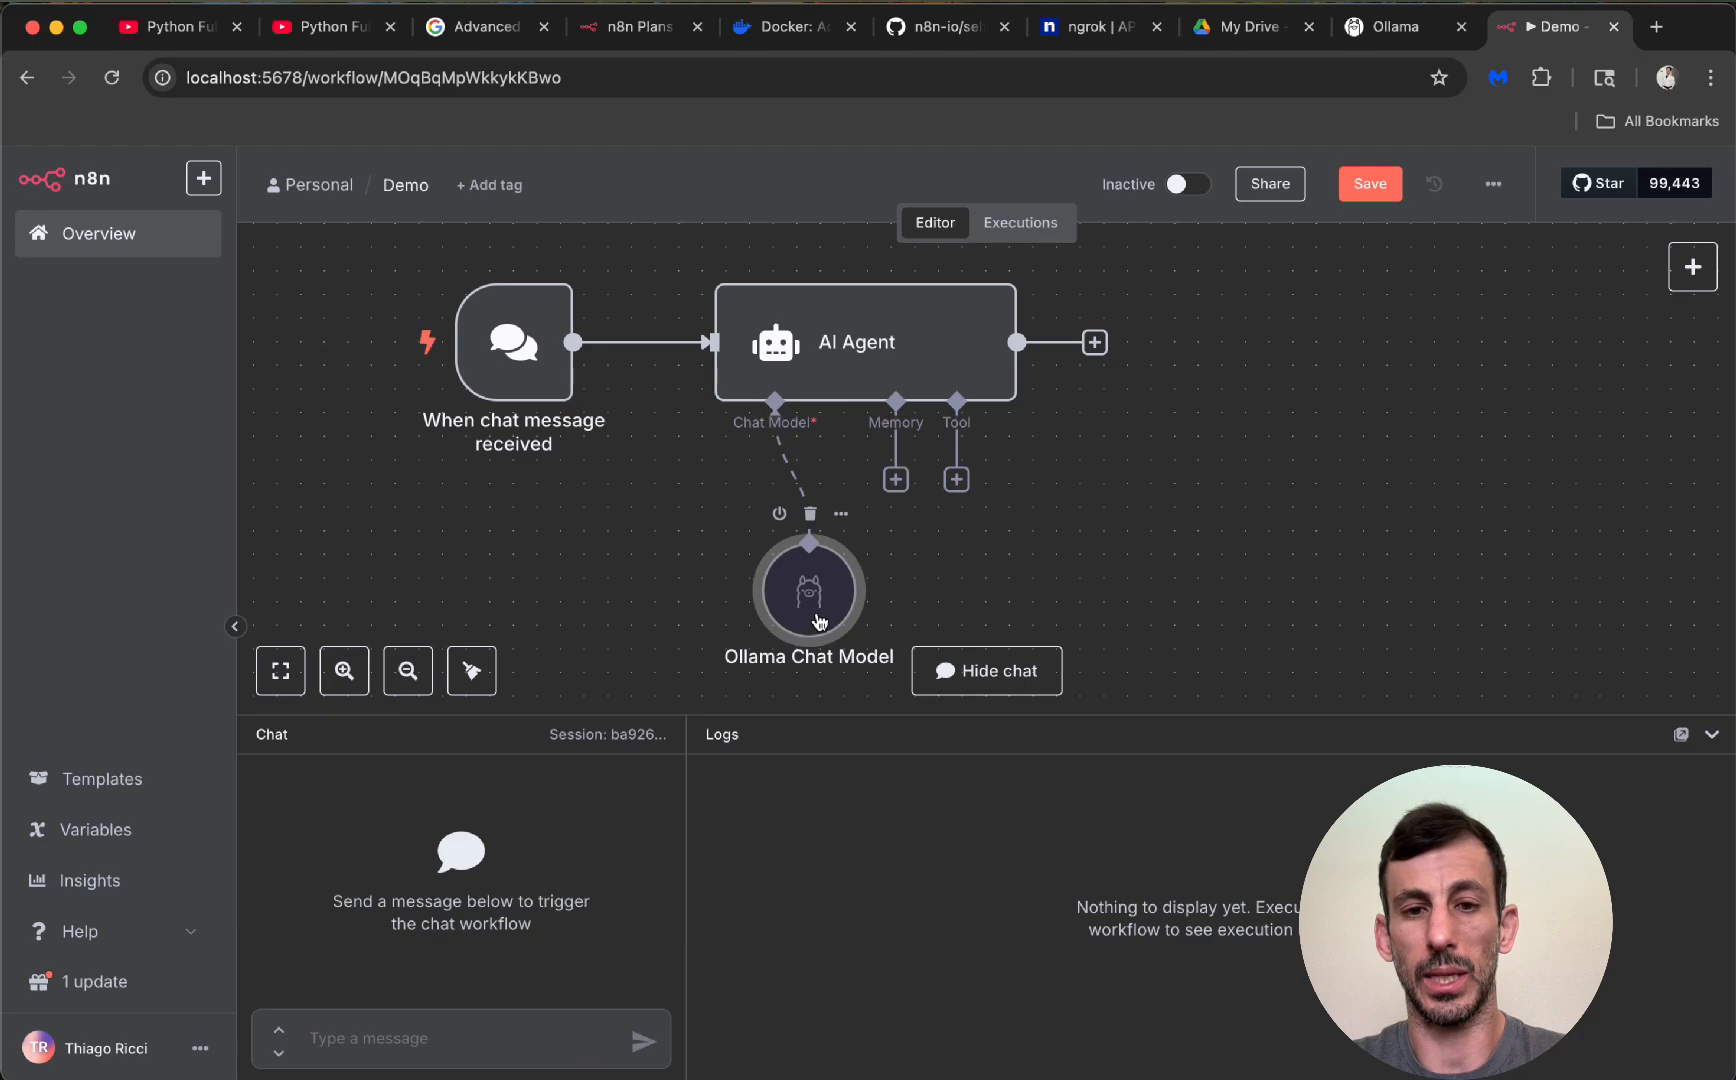
# Send the test message "heelo" in the workflow chat to run the AI Agent
pyautogui.click(540, 1026)
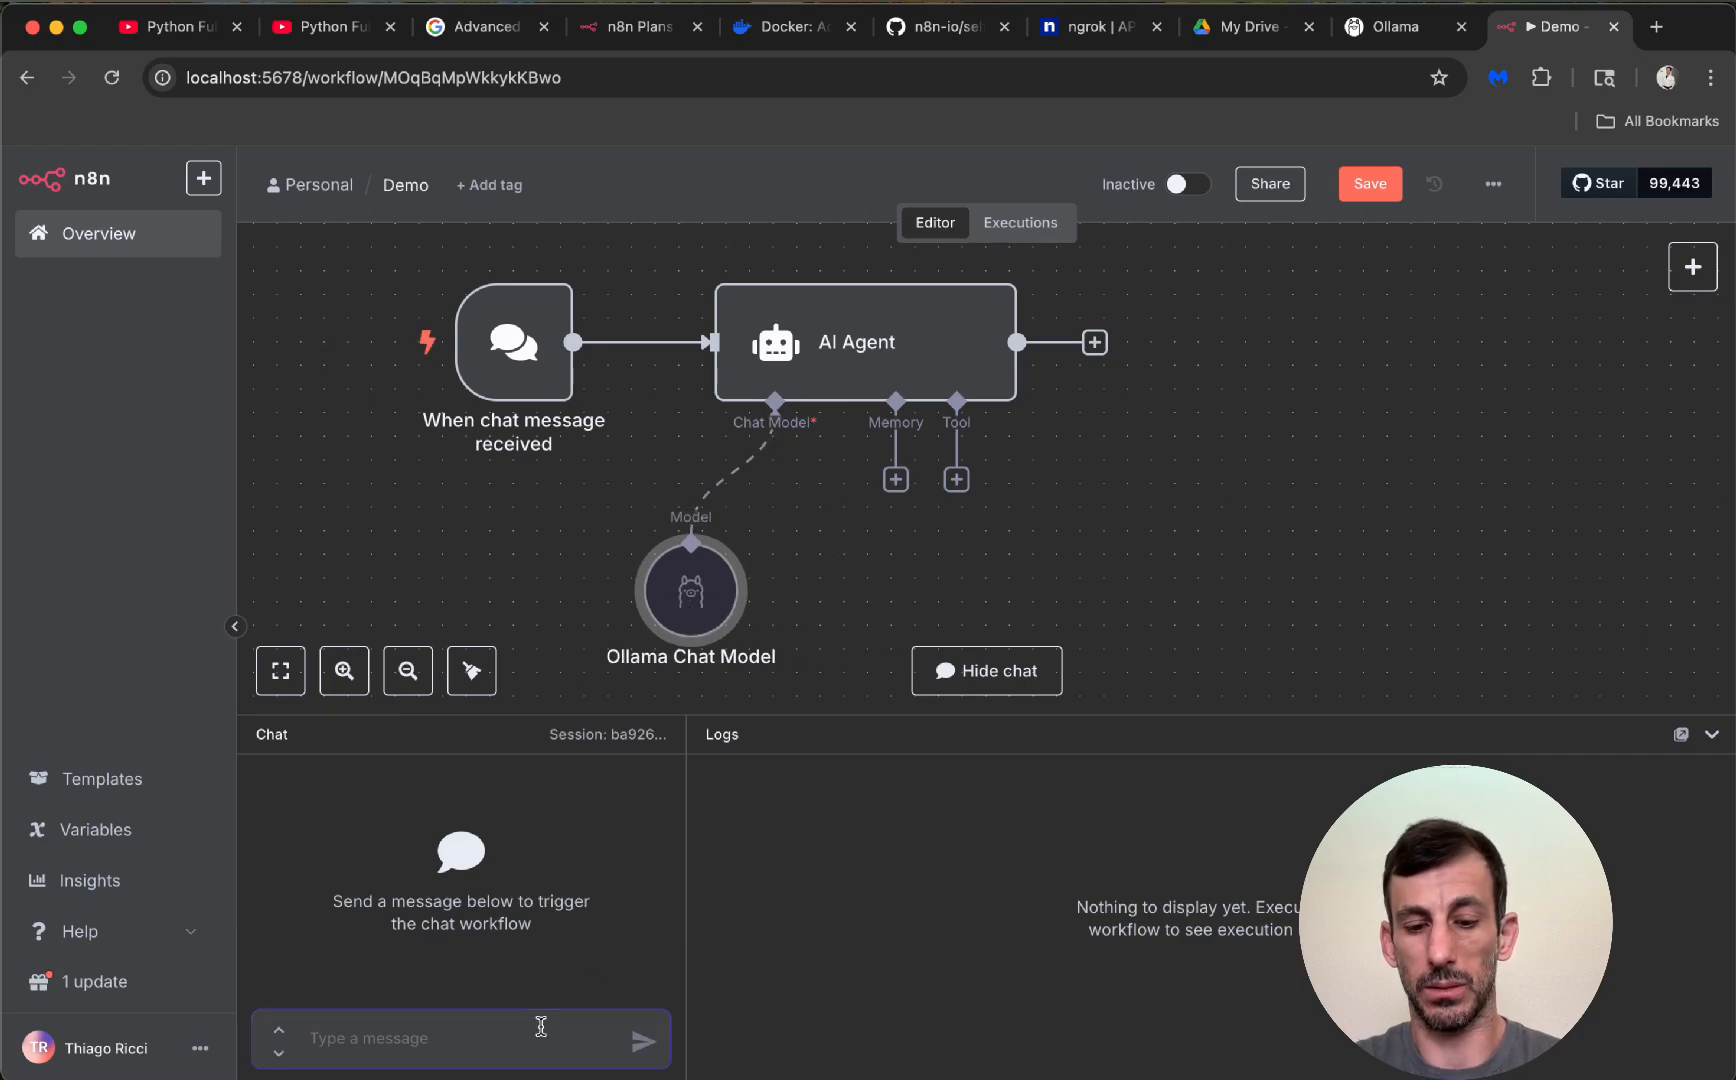
pyautogui.write('heelo')
pyautogui.press('Return')
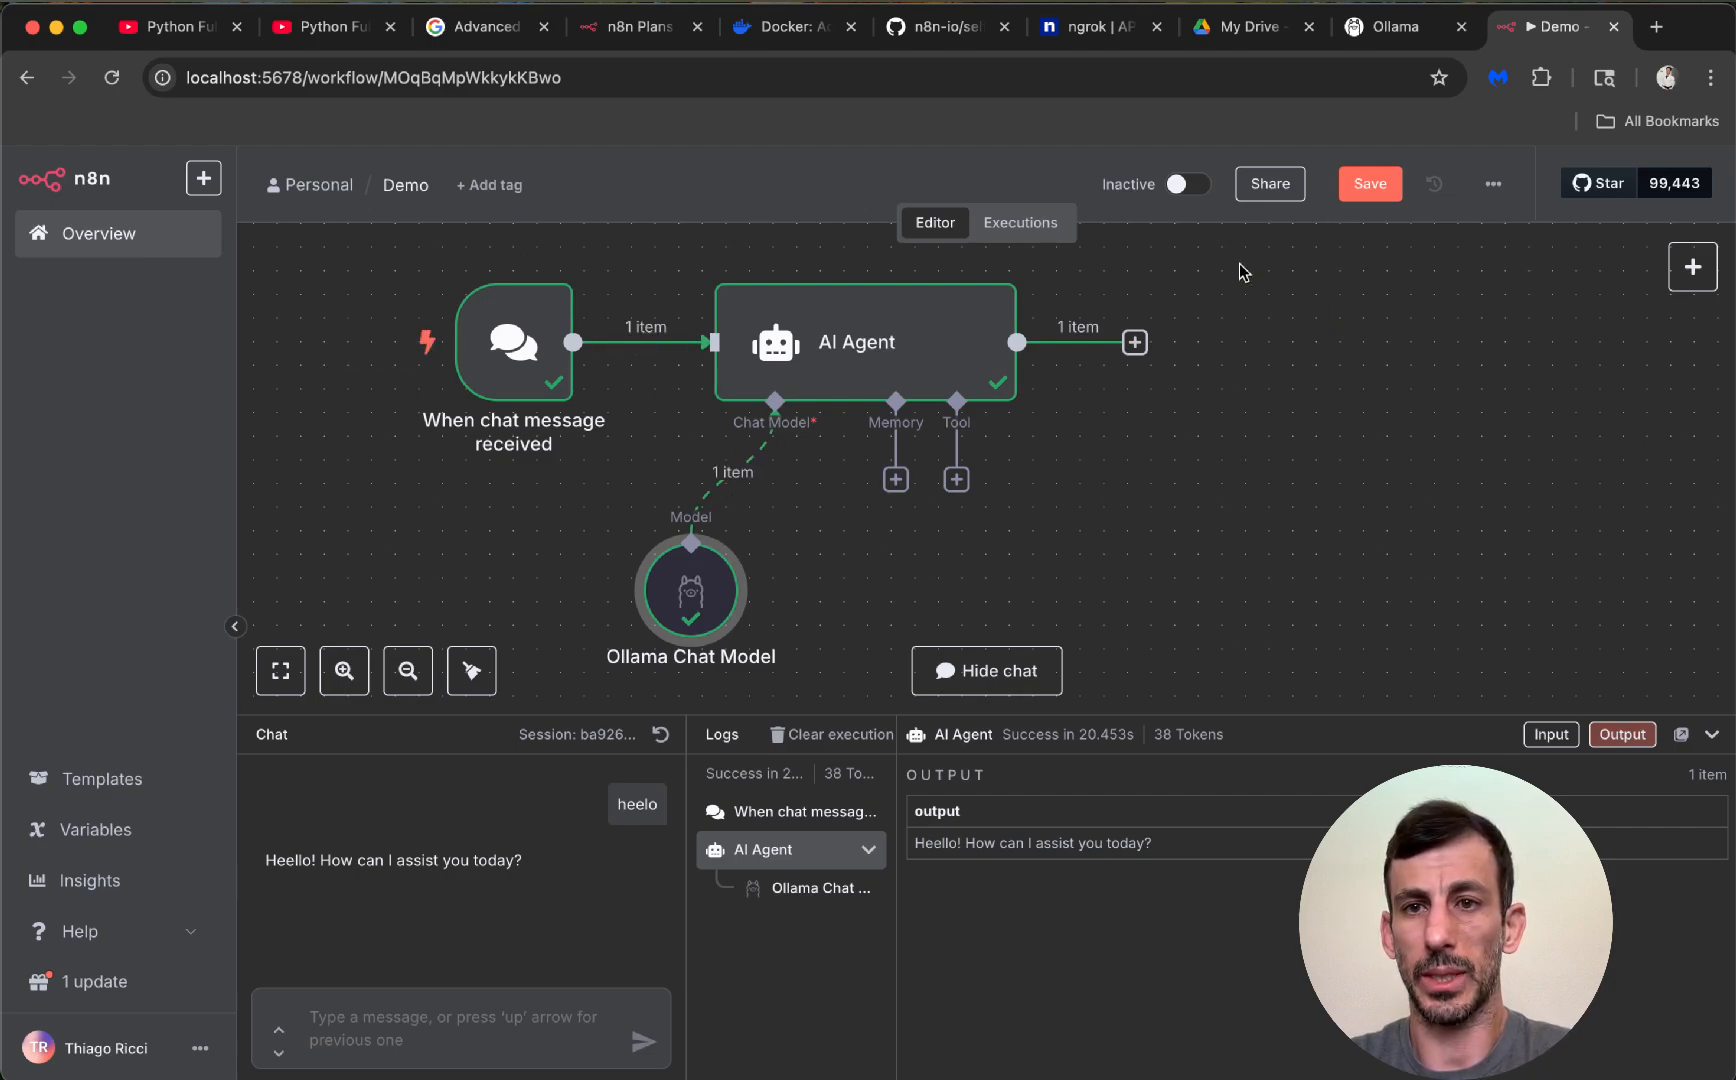
# Open the Ollama Chat Model settings, then browse the list of available models on the Ollama website
pyautogui.doubleClick(673, 595)
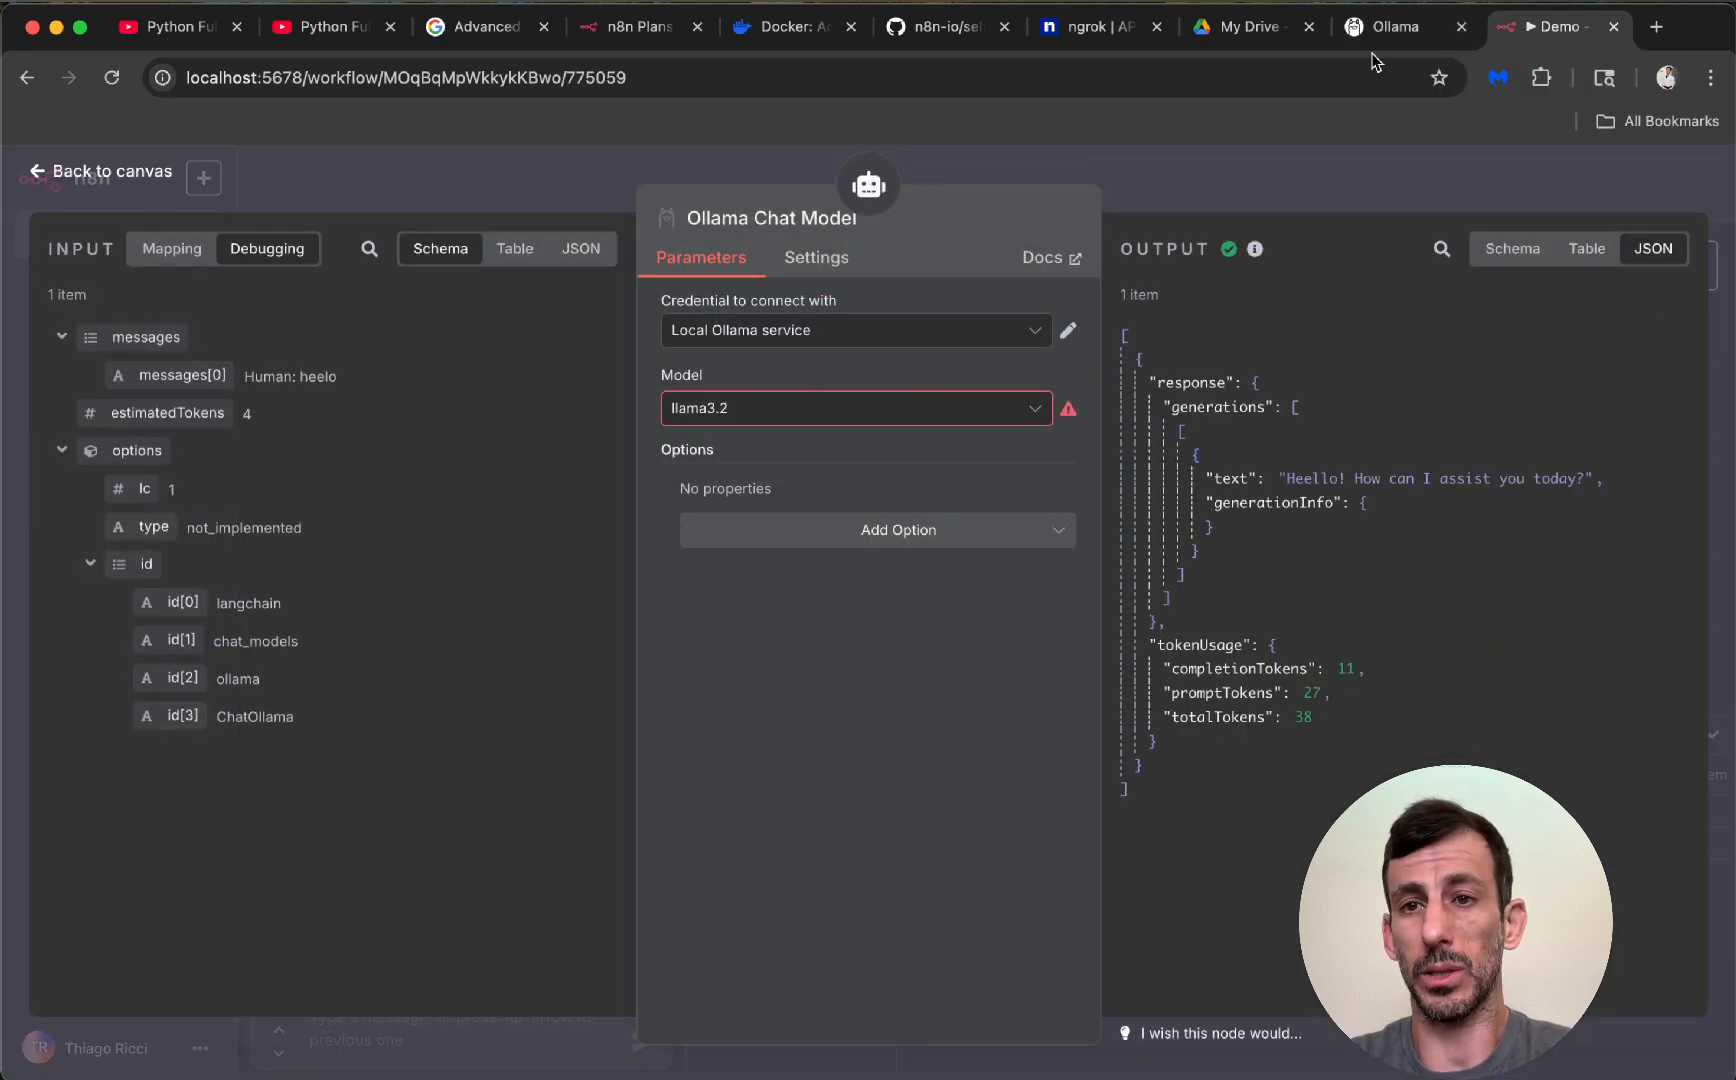
pyautogui.click(1400, 28)
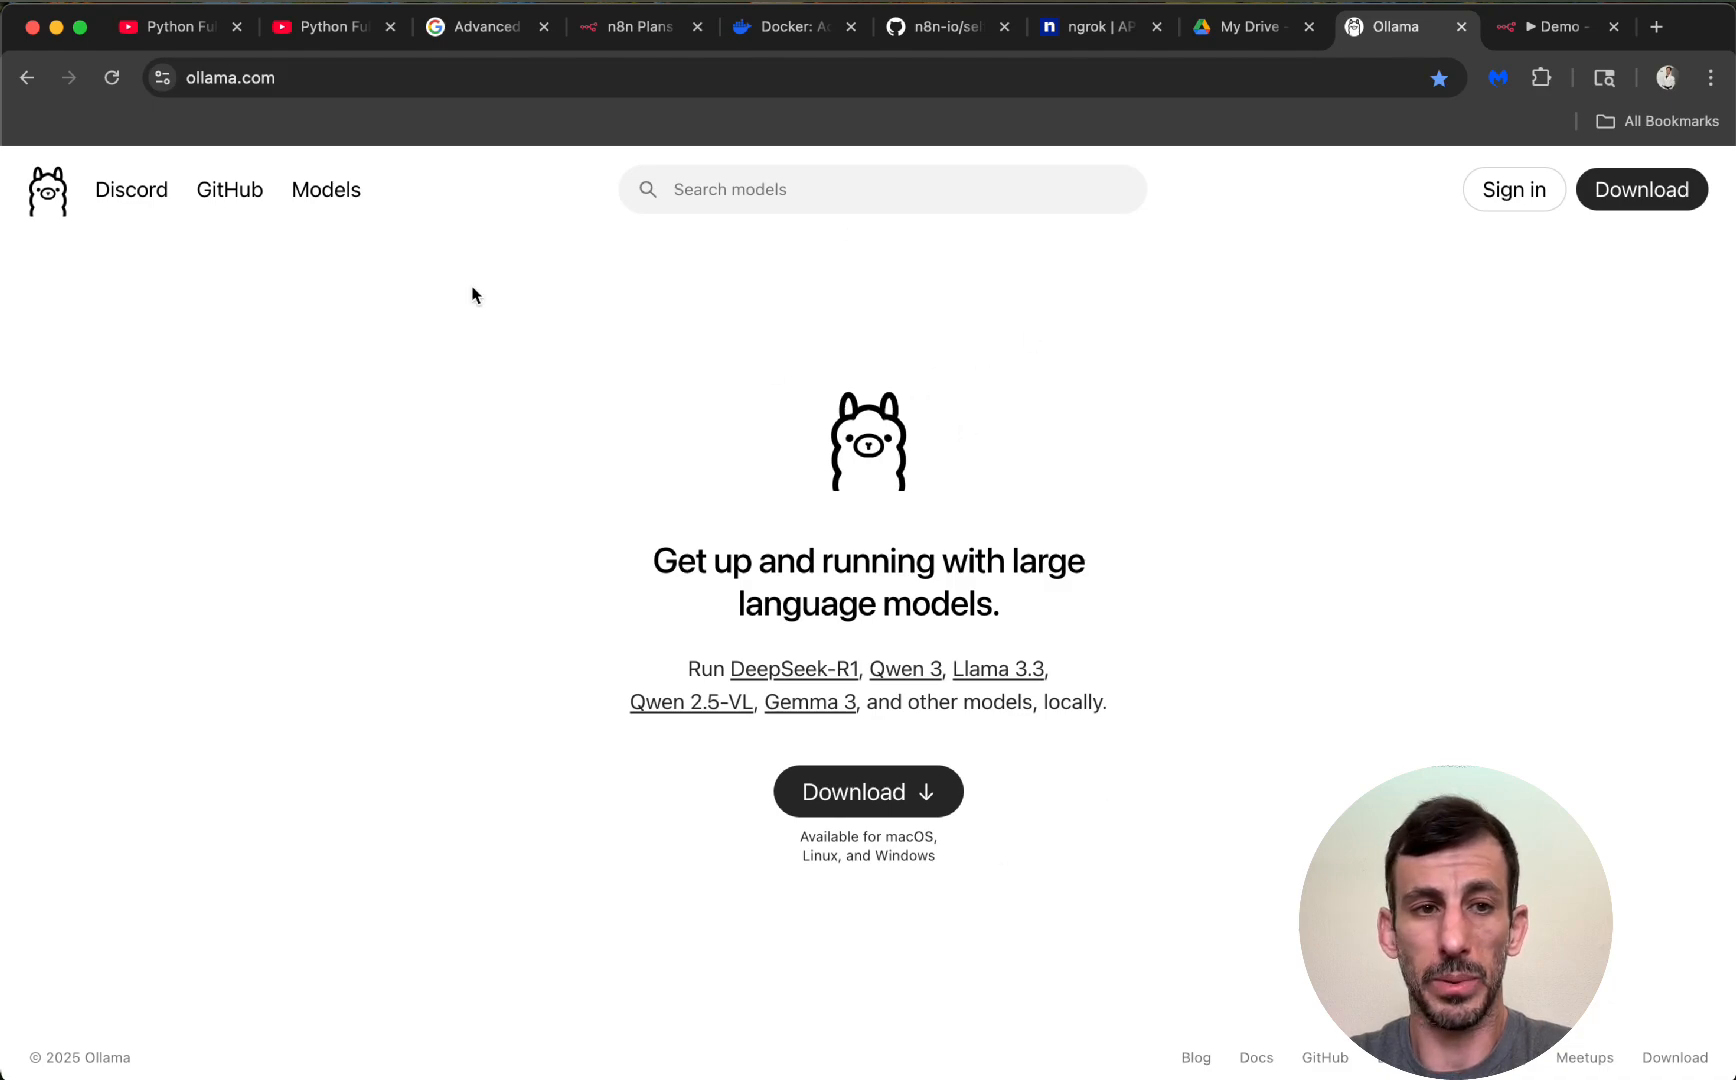
pyautogui.click(336, 196)
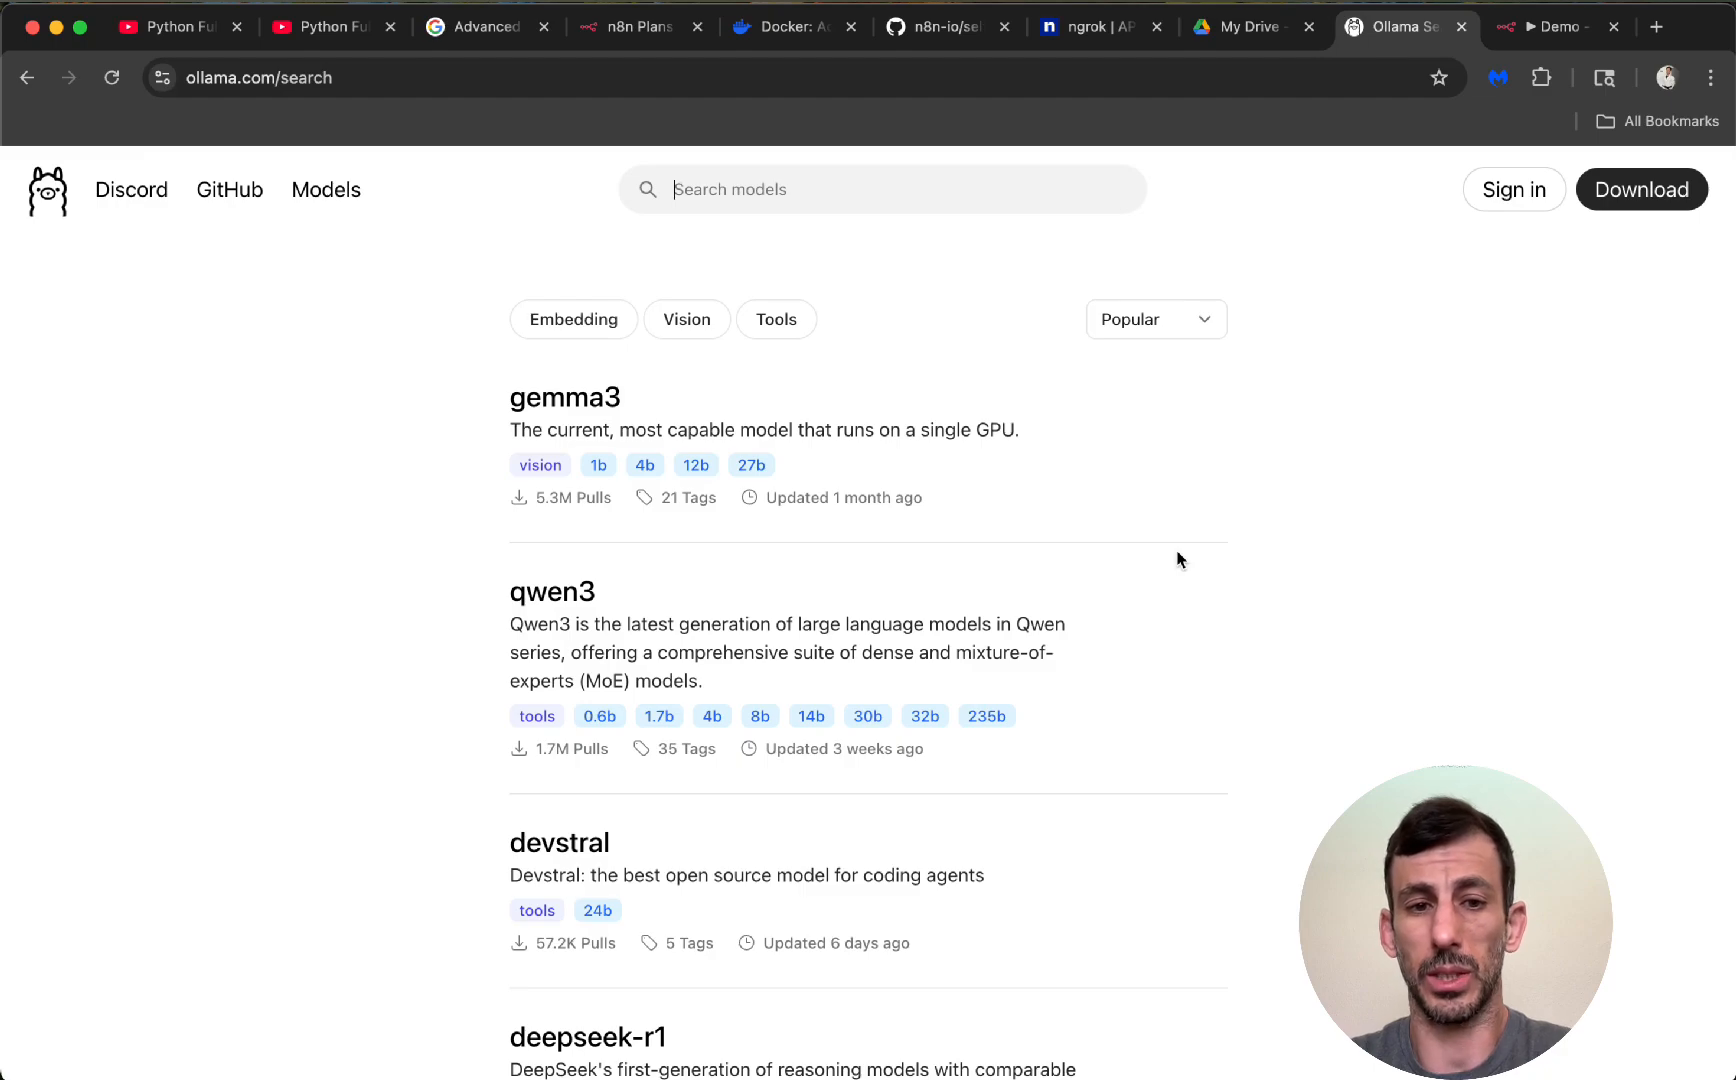
pyautogui.scroll(-4, 594, 812)
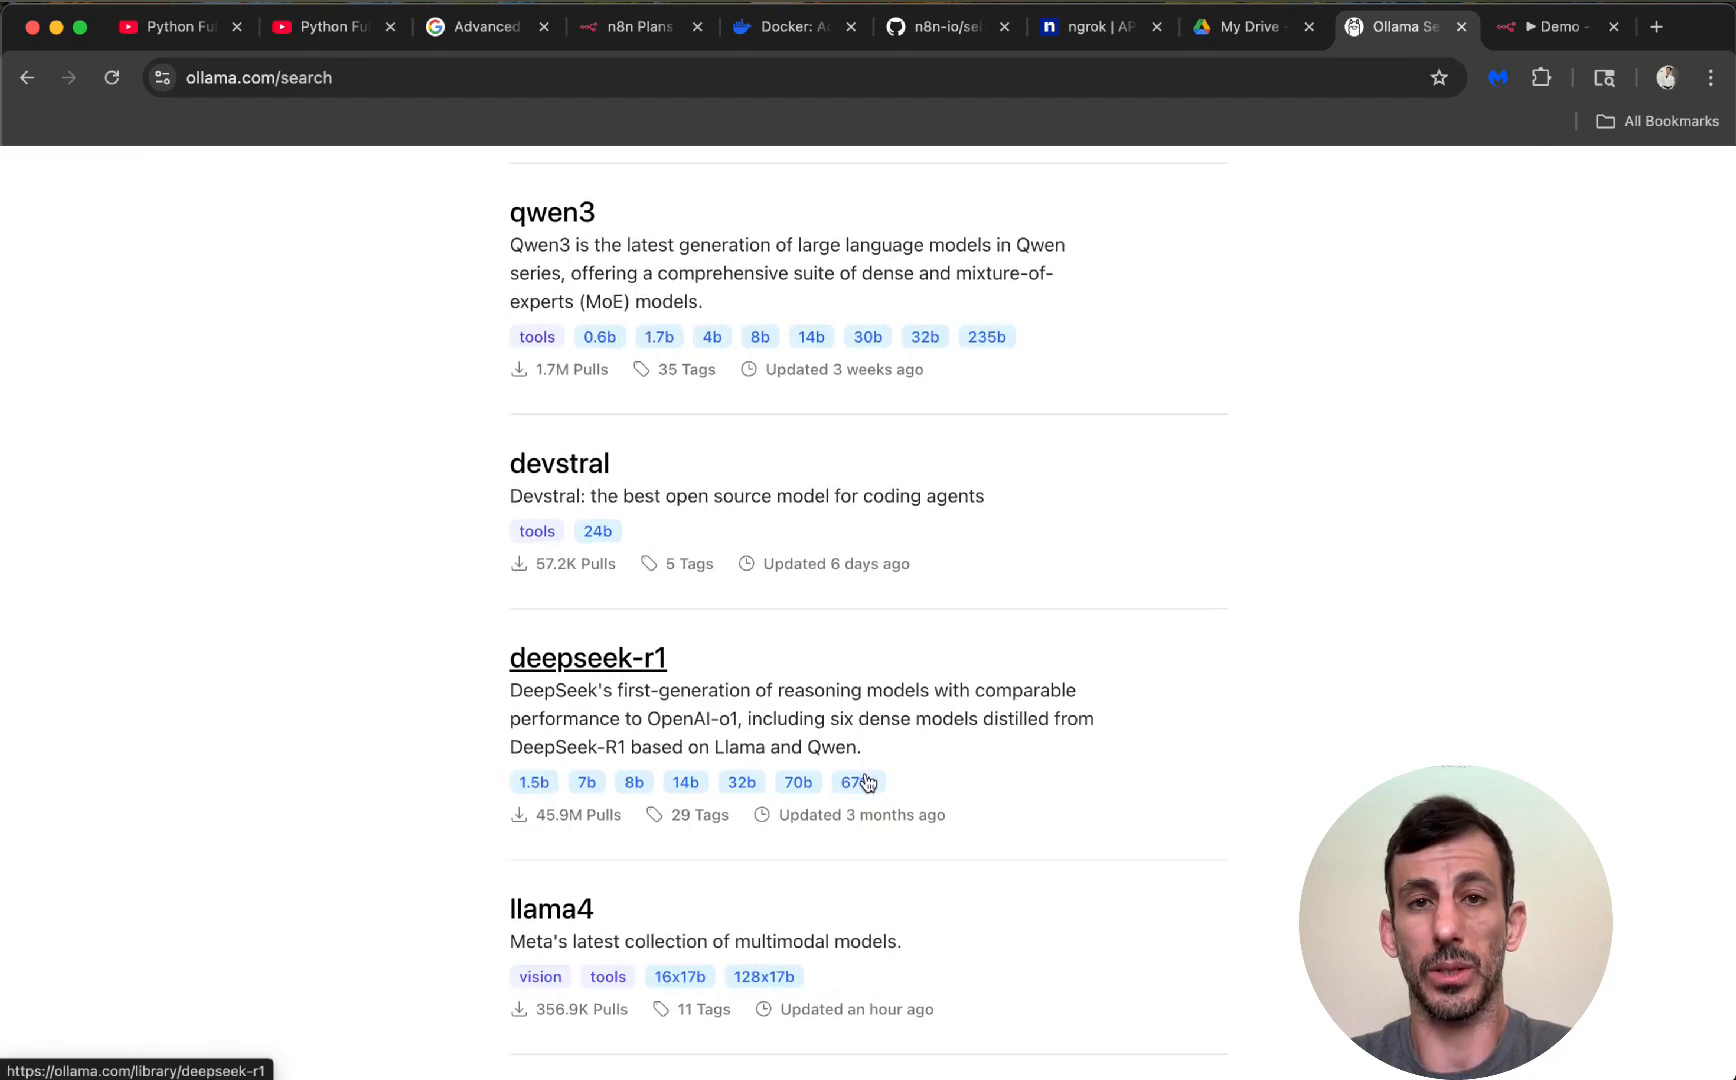
pyautogui.scroll(-5, 867, 782)
pyautogui.scroll(10, 867, 782)
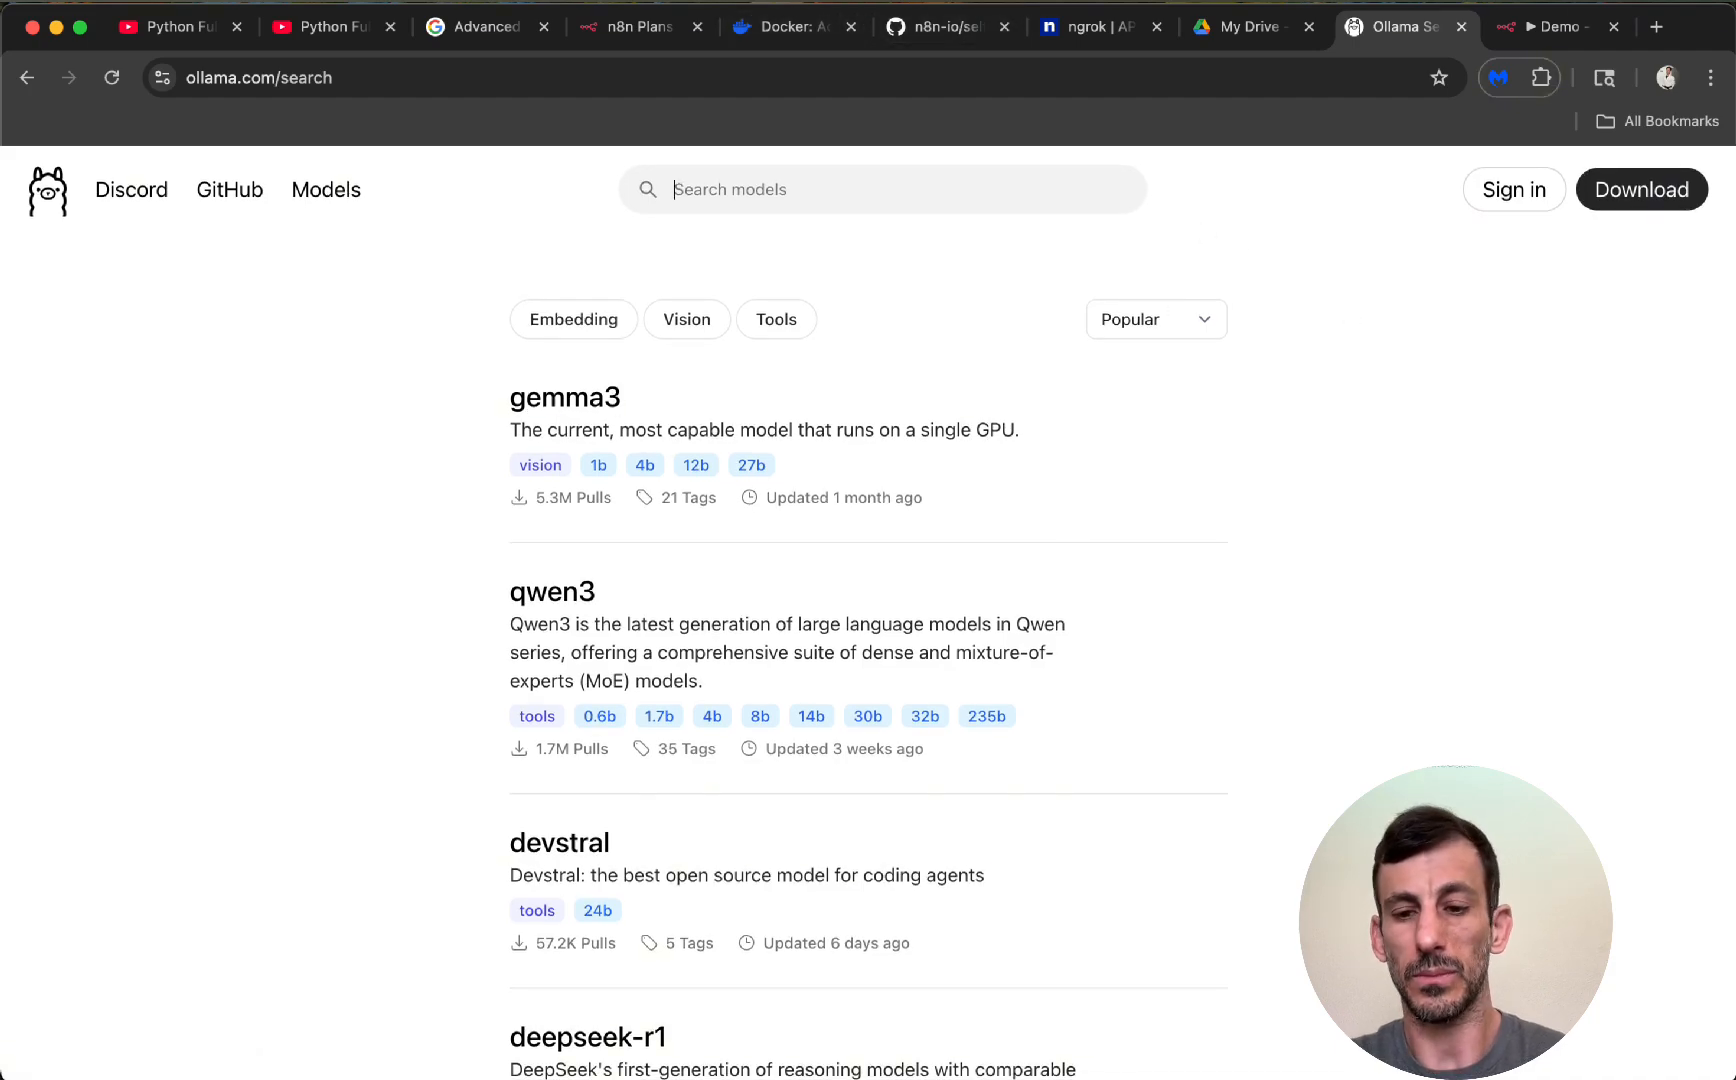
# In Docker Desktop, open a shell in the ollama container and list its installed models with "ollama list"
pyautogui.click(1292, 1038)
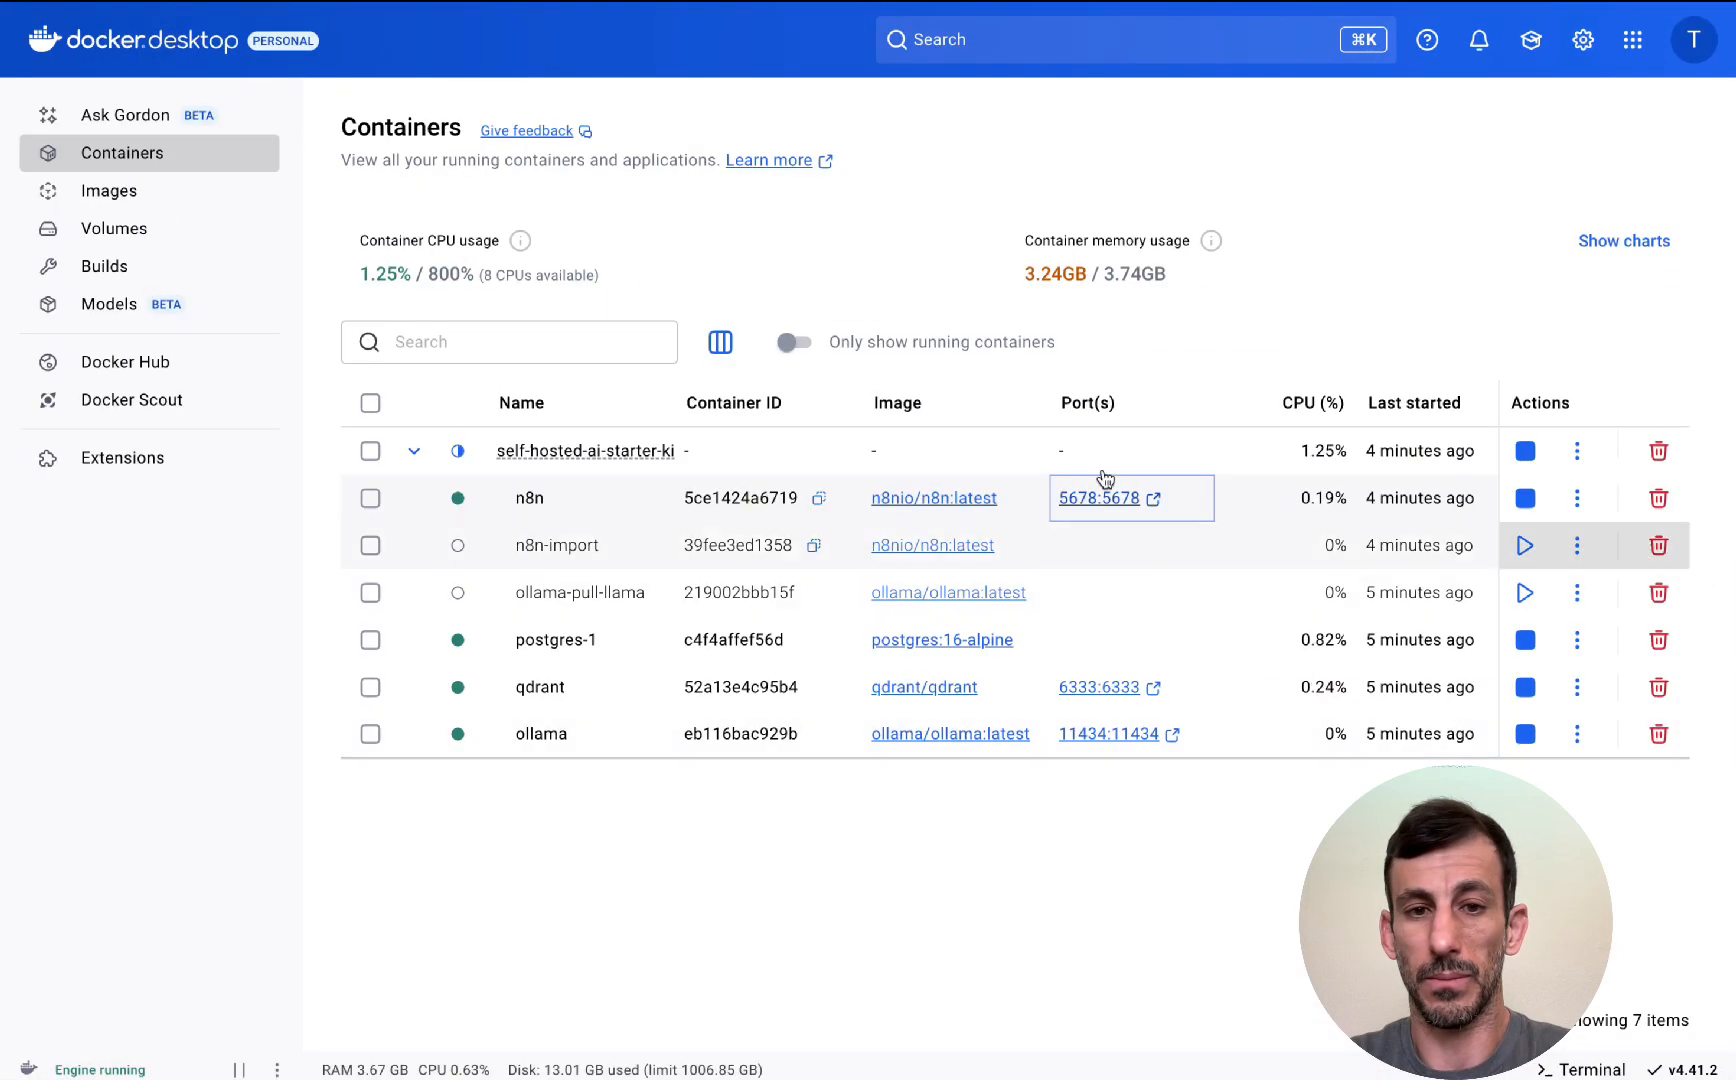
pyautogui.doubleClick(541, 734)
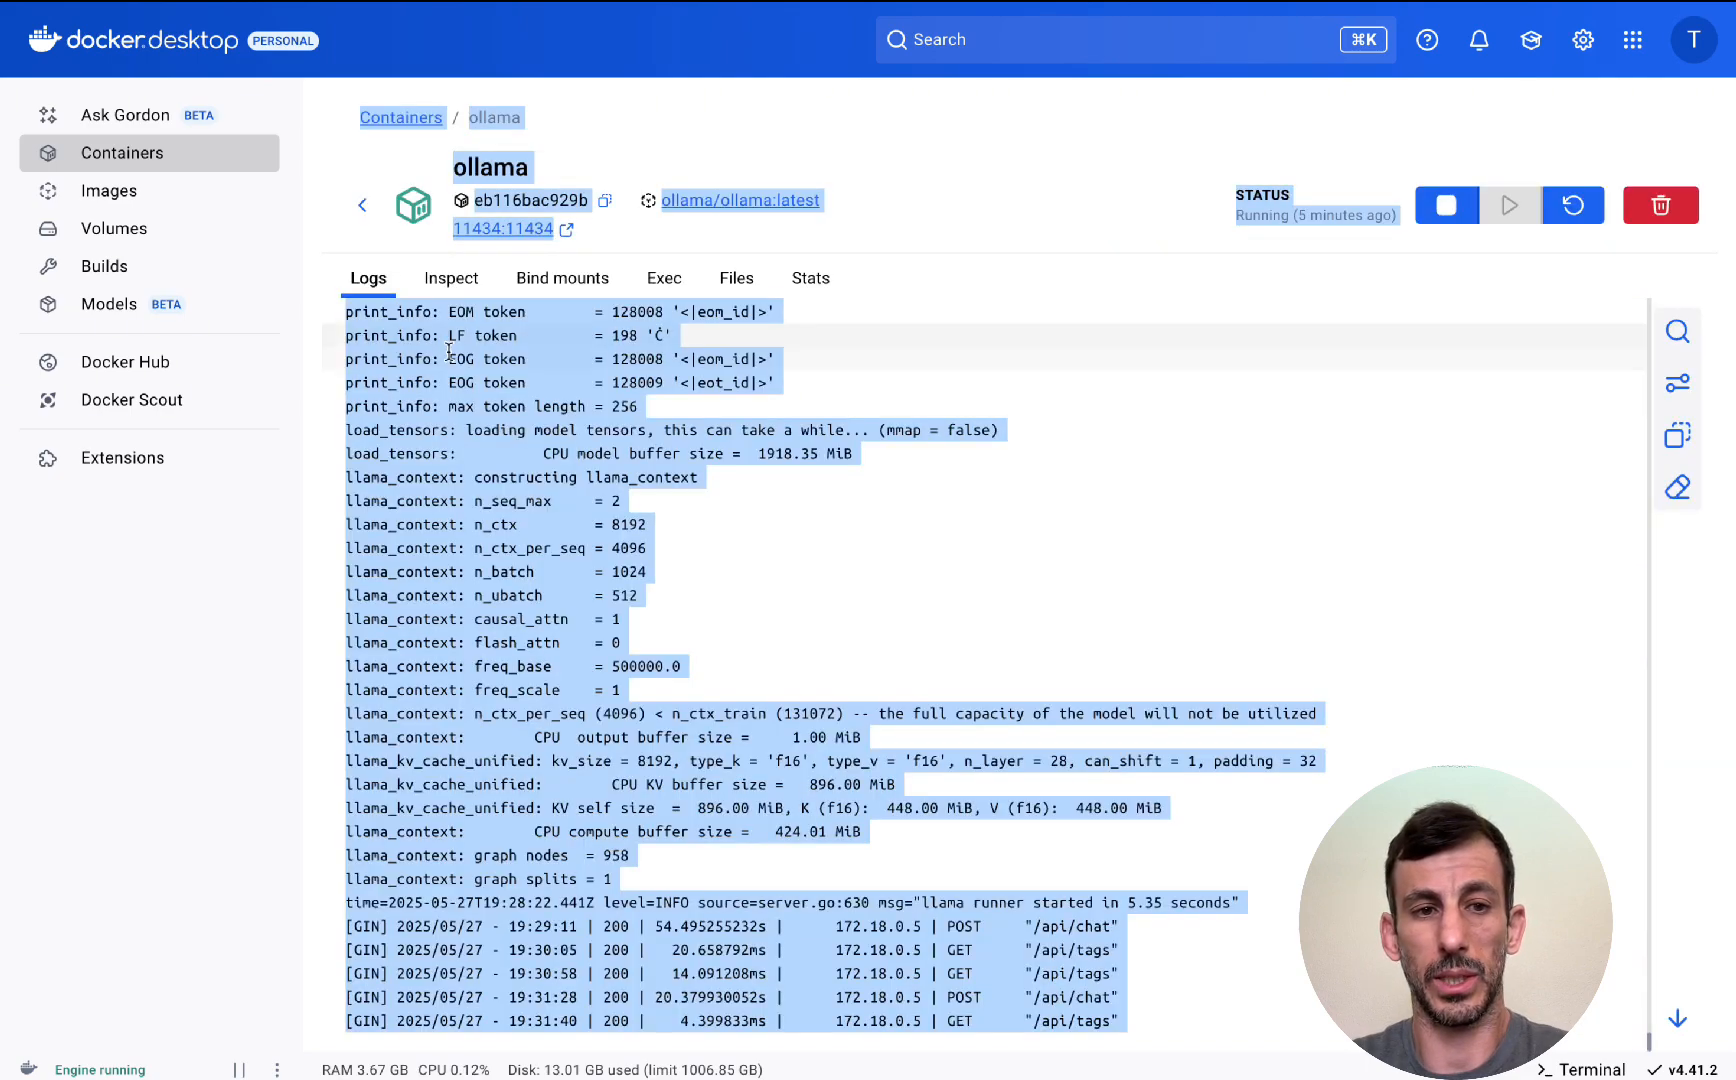
pyautogui.click(664, 280)
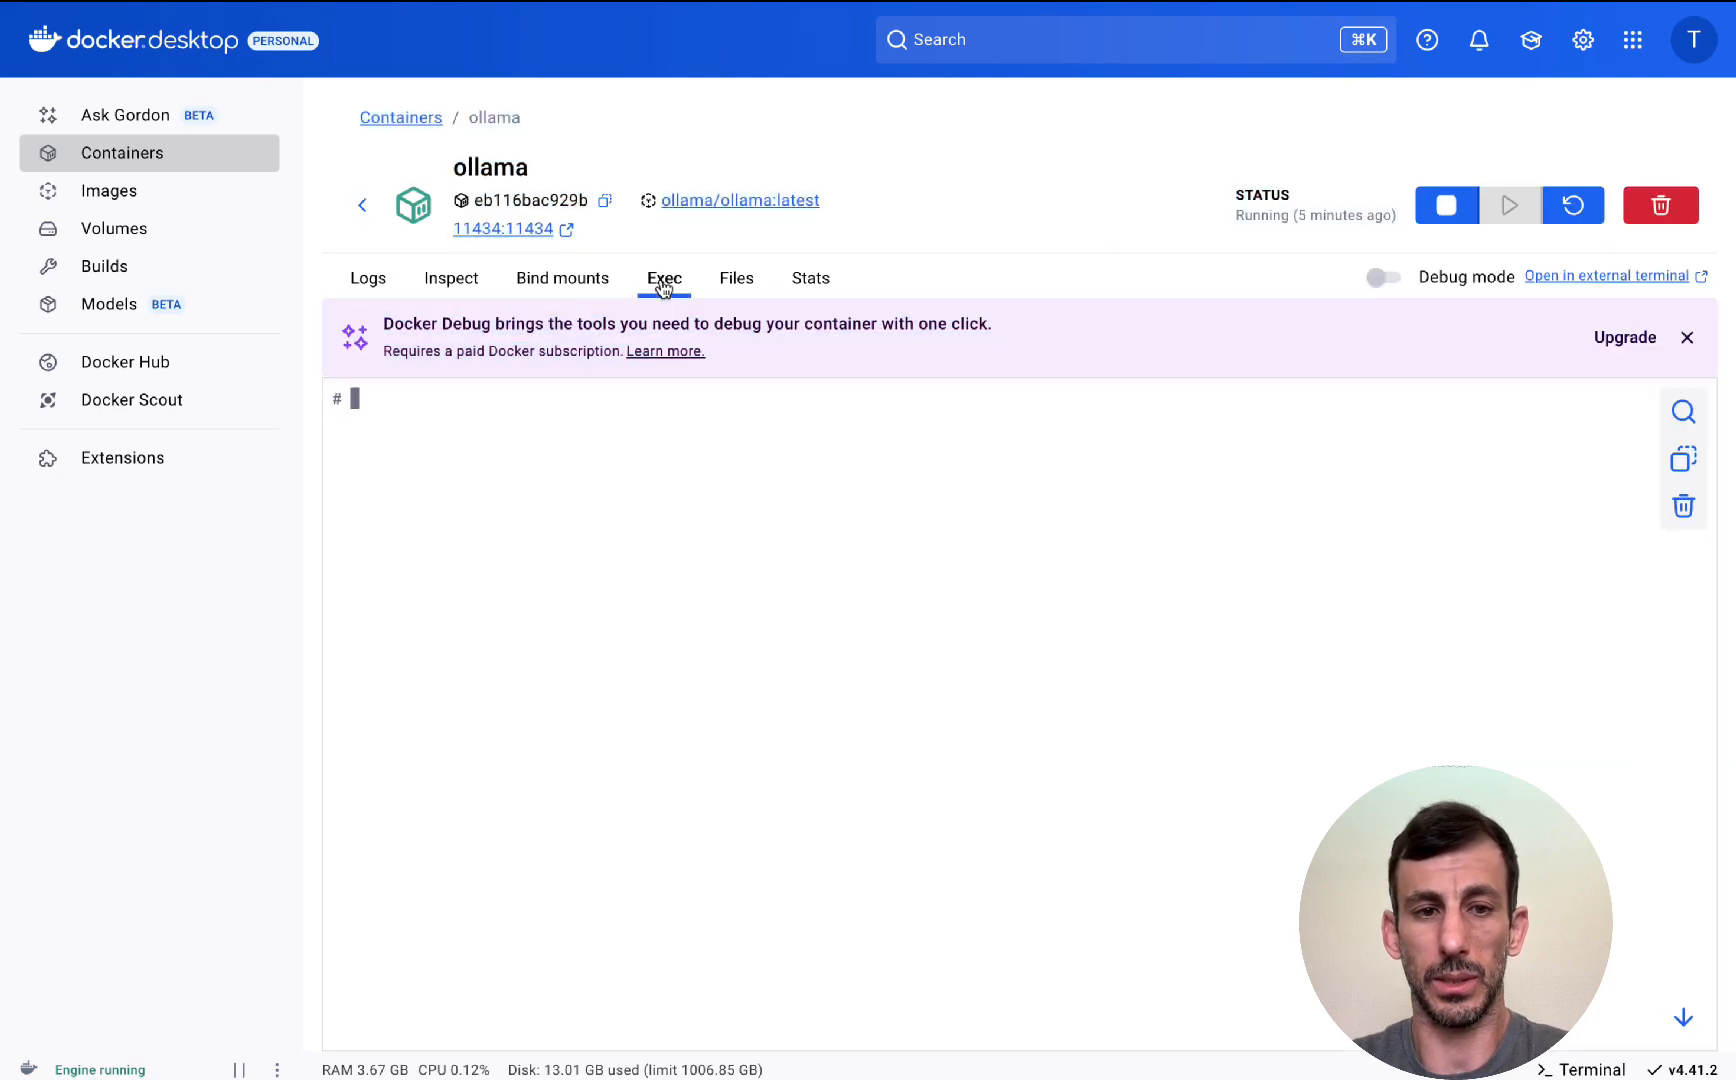
pyautogui.write('ollama list')
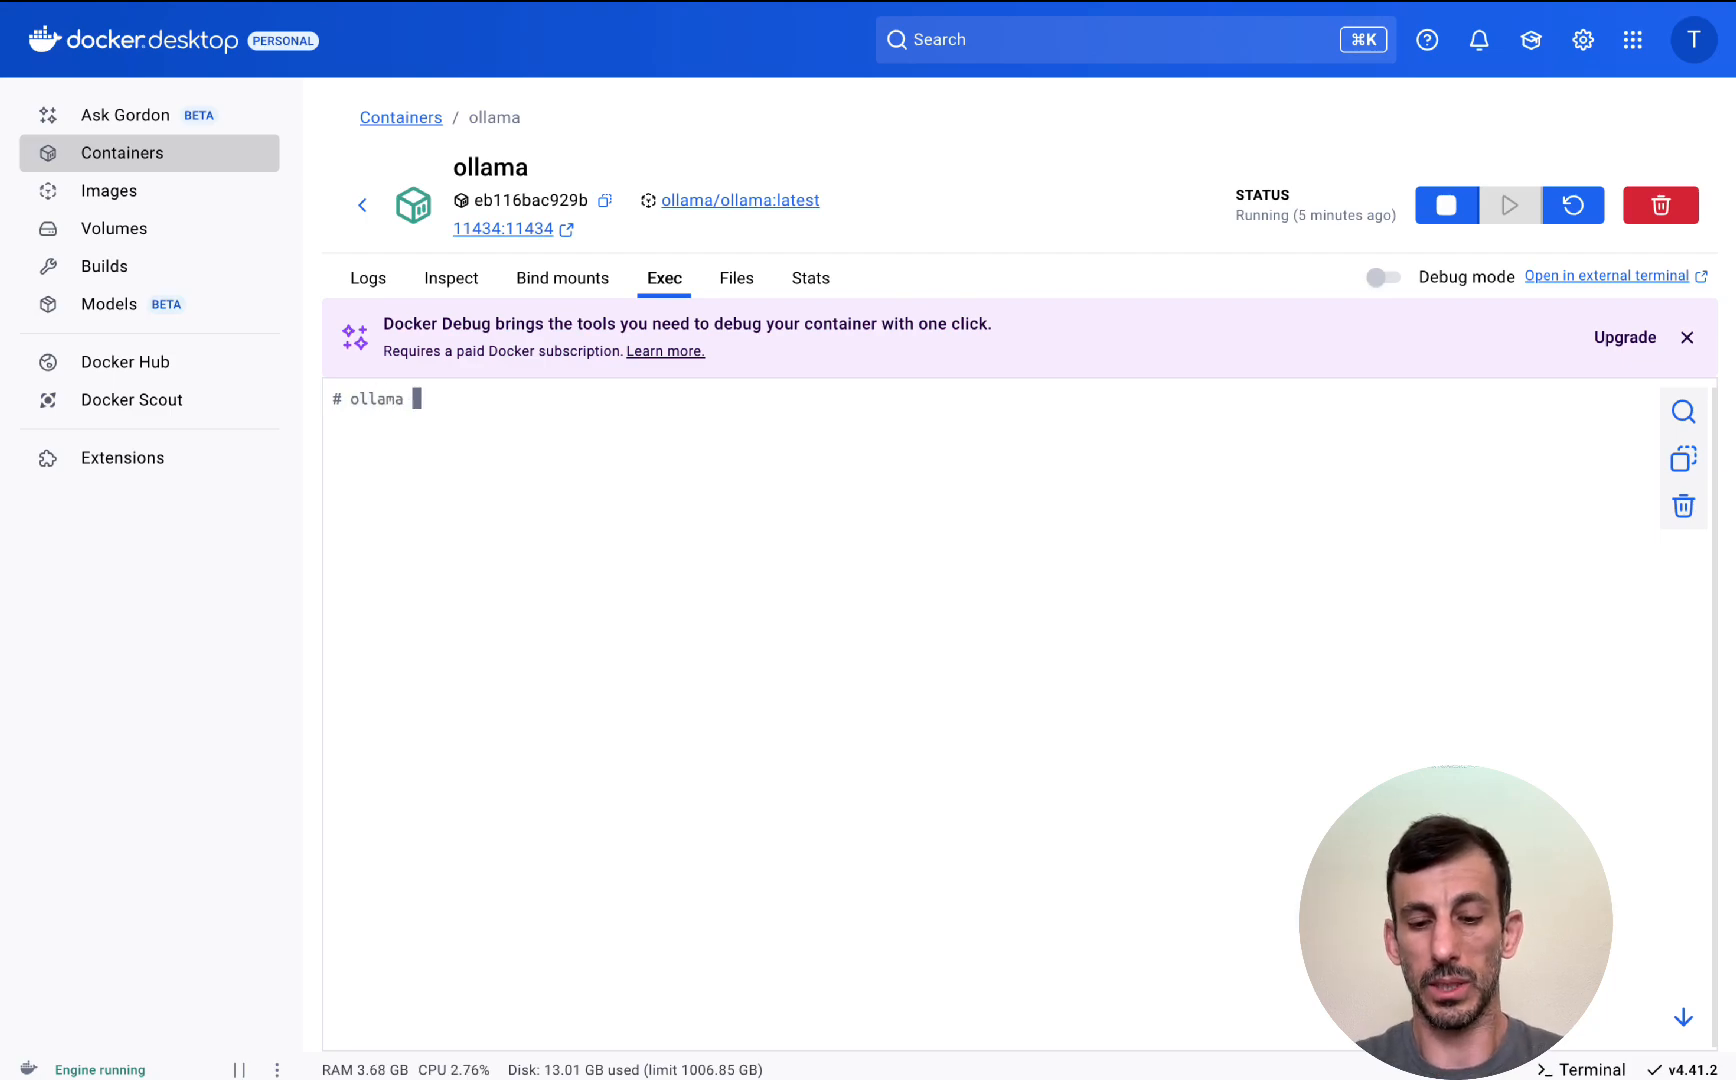
pyautogui.press('Return')
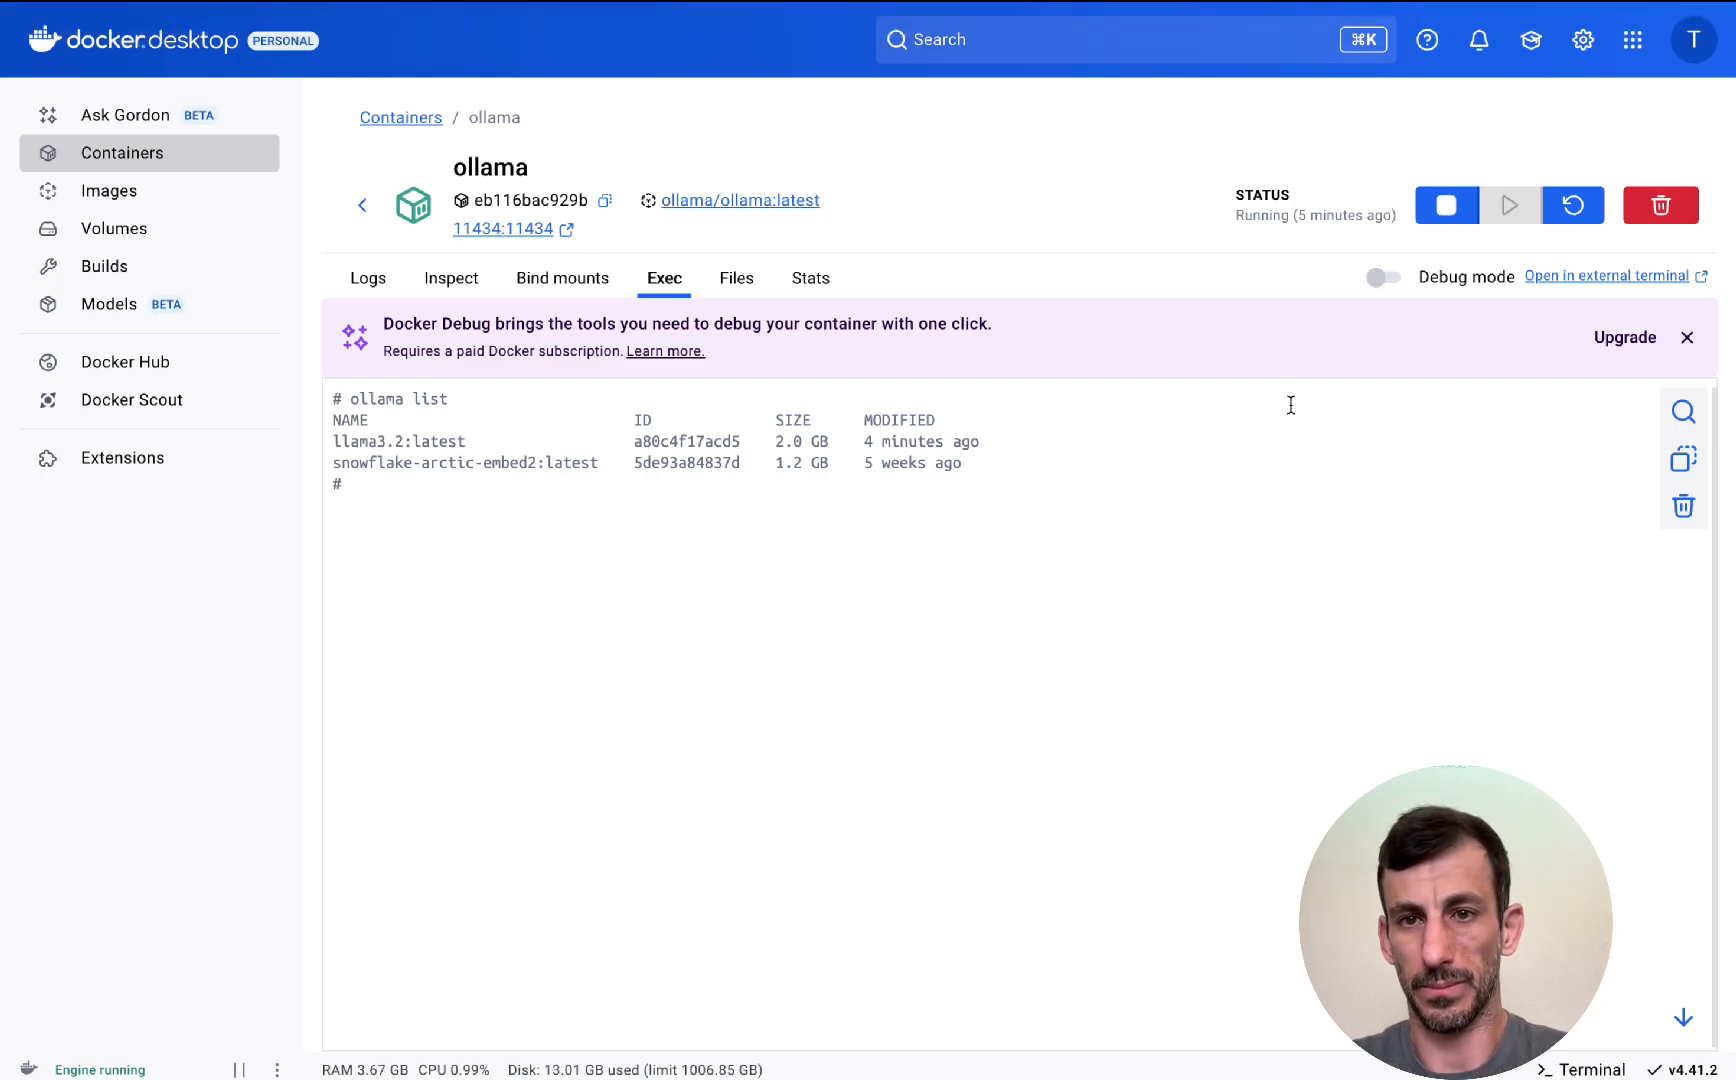
# Return to the Ollama website in the browser, open the qwen3 model page and copy the model name qwen3:0.6b
pyautogui.hotkey('ctrl', 'Left')
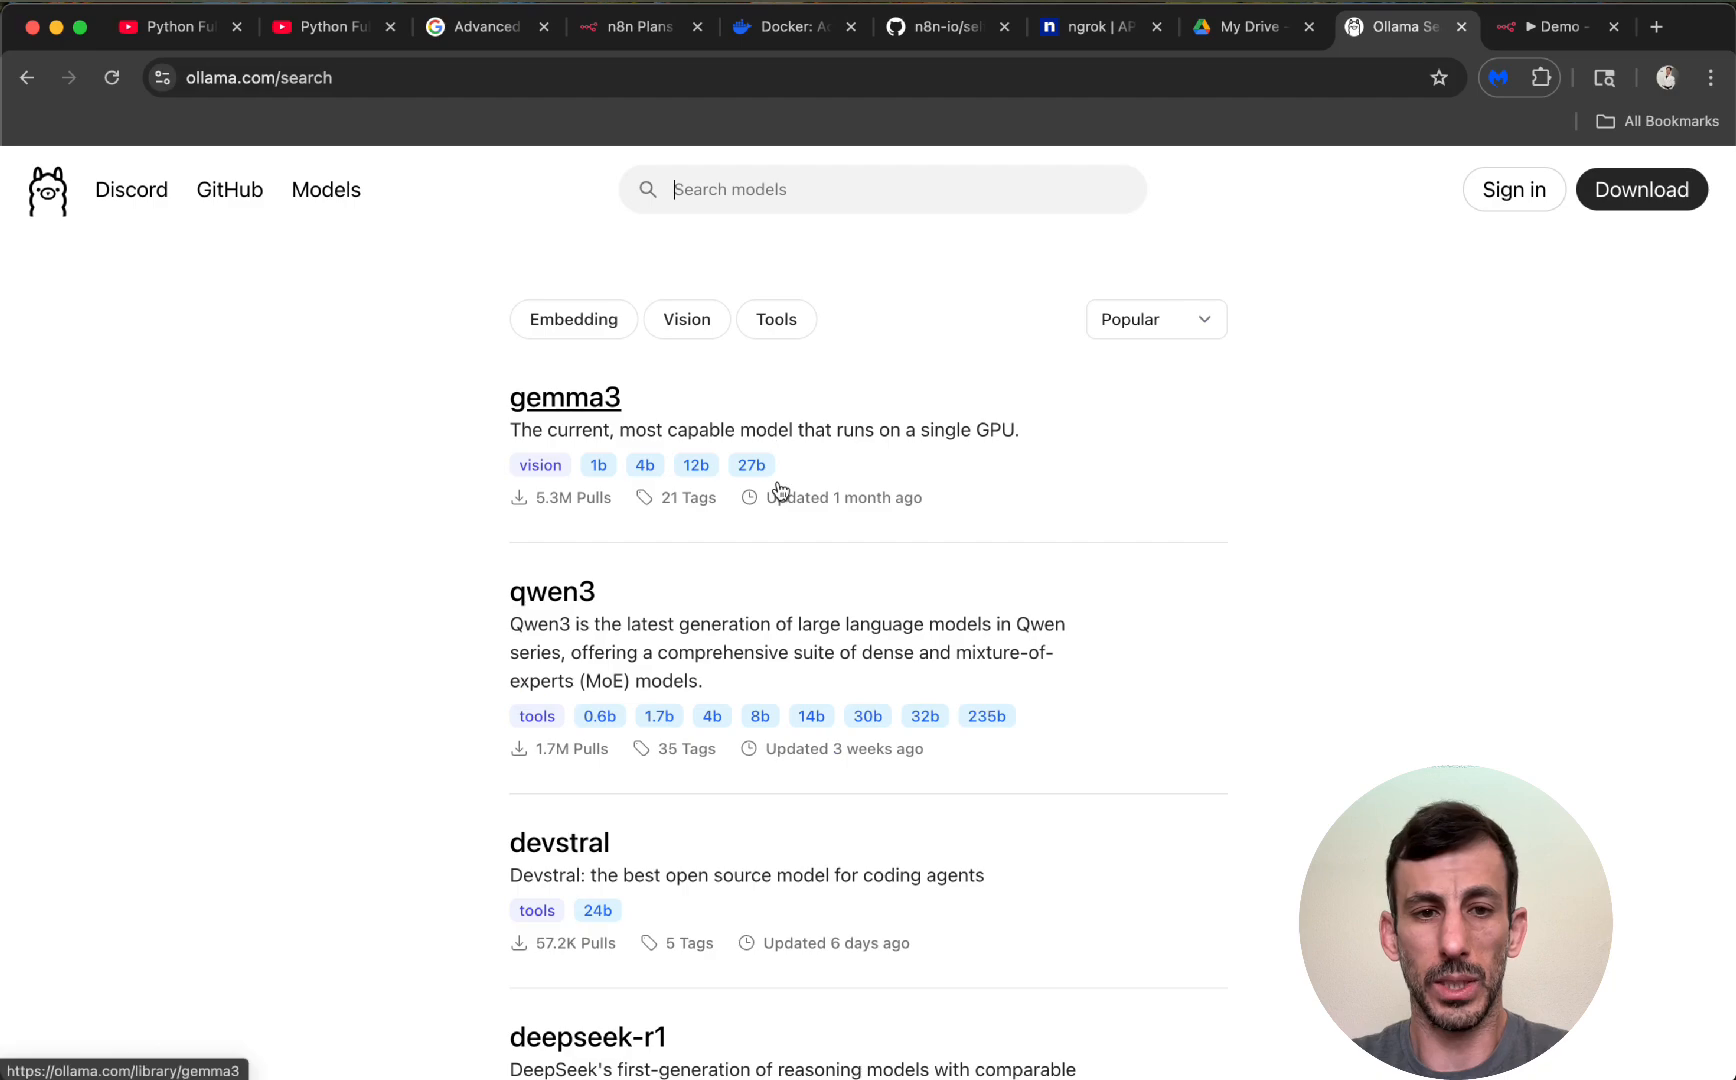
pyautogui.scroll(-3, 800, 549)
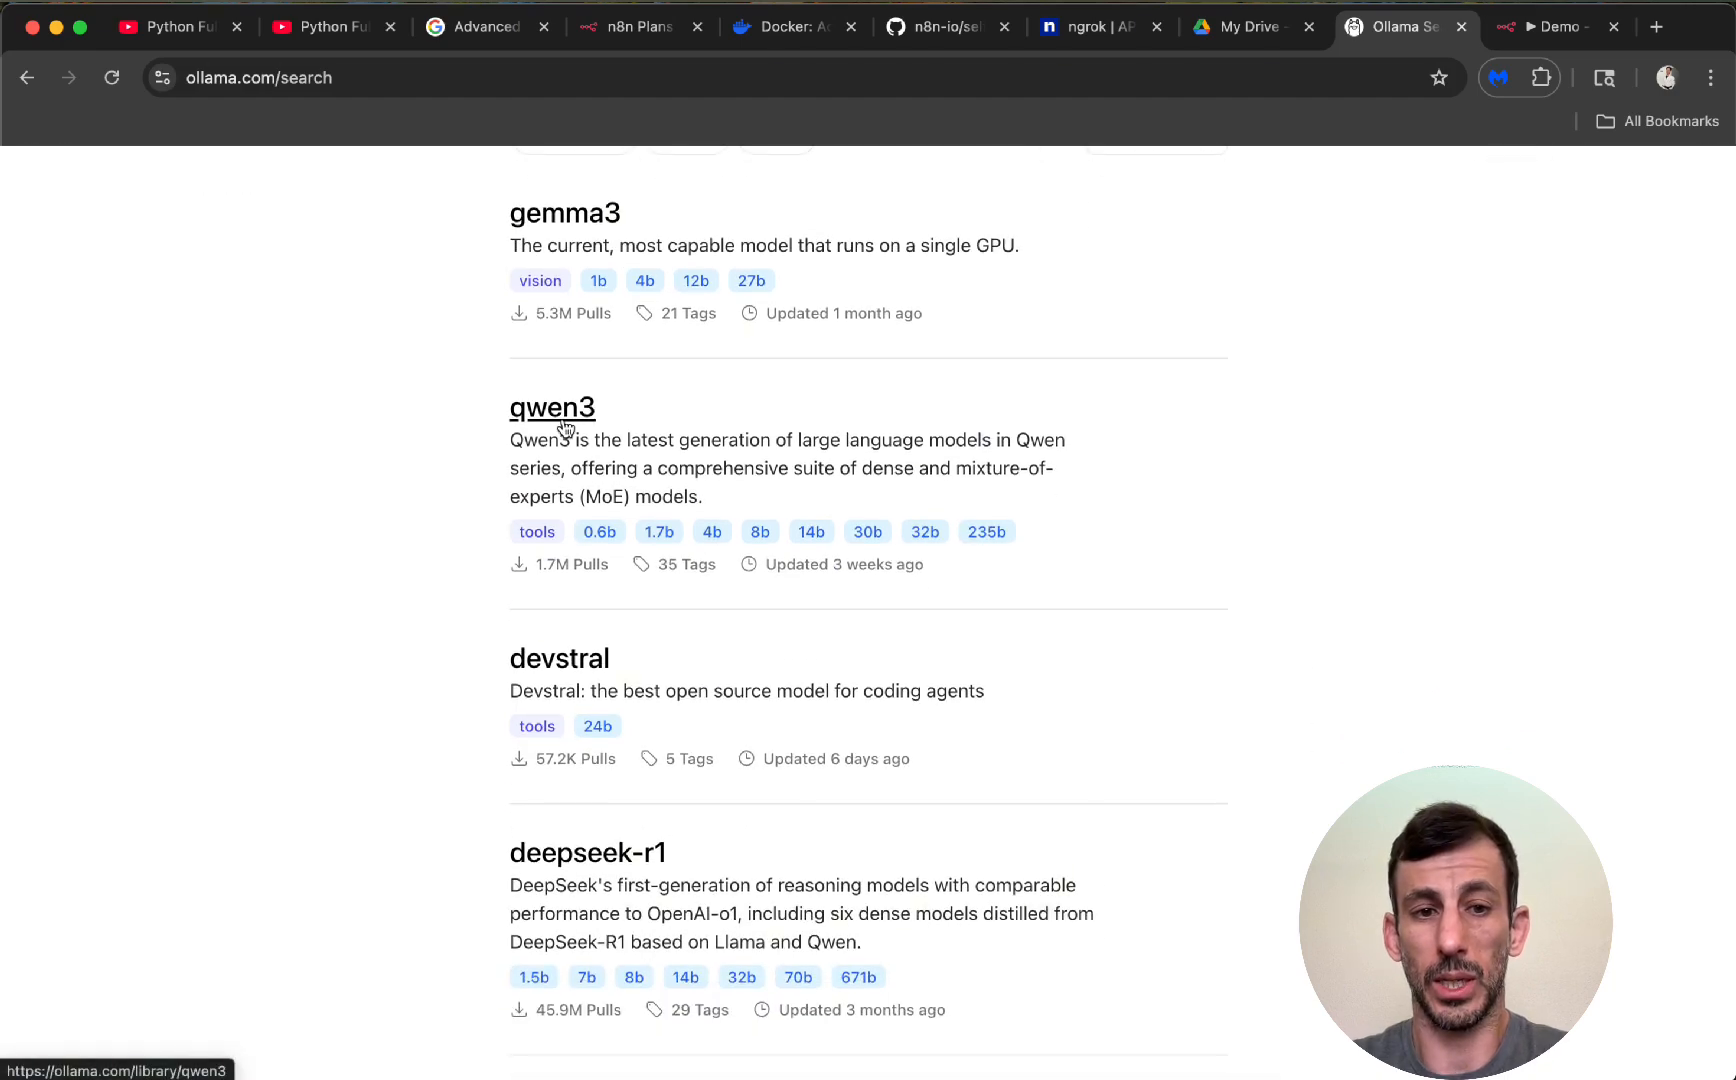
pyautogui.click(554, 413)
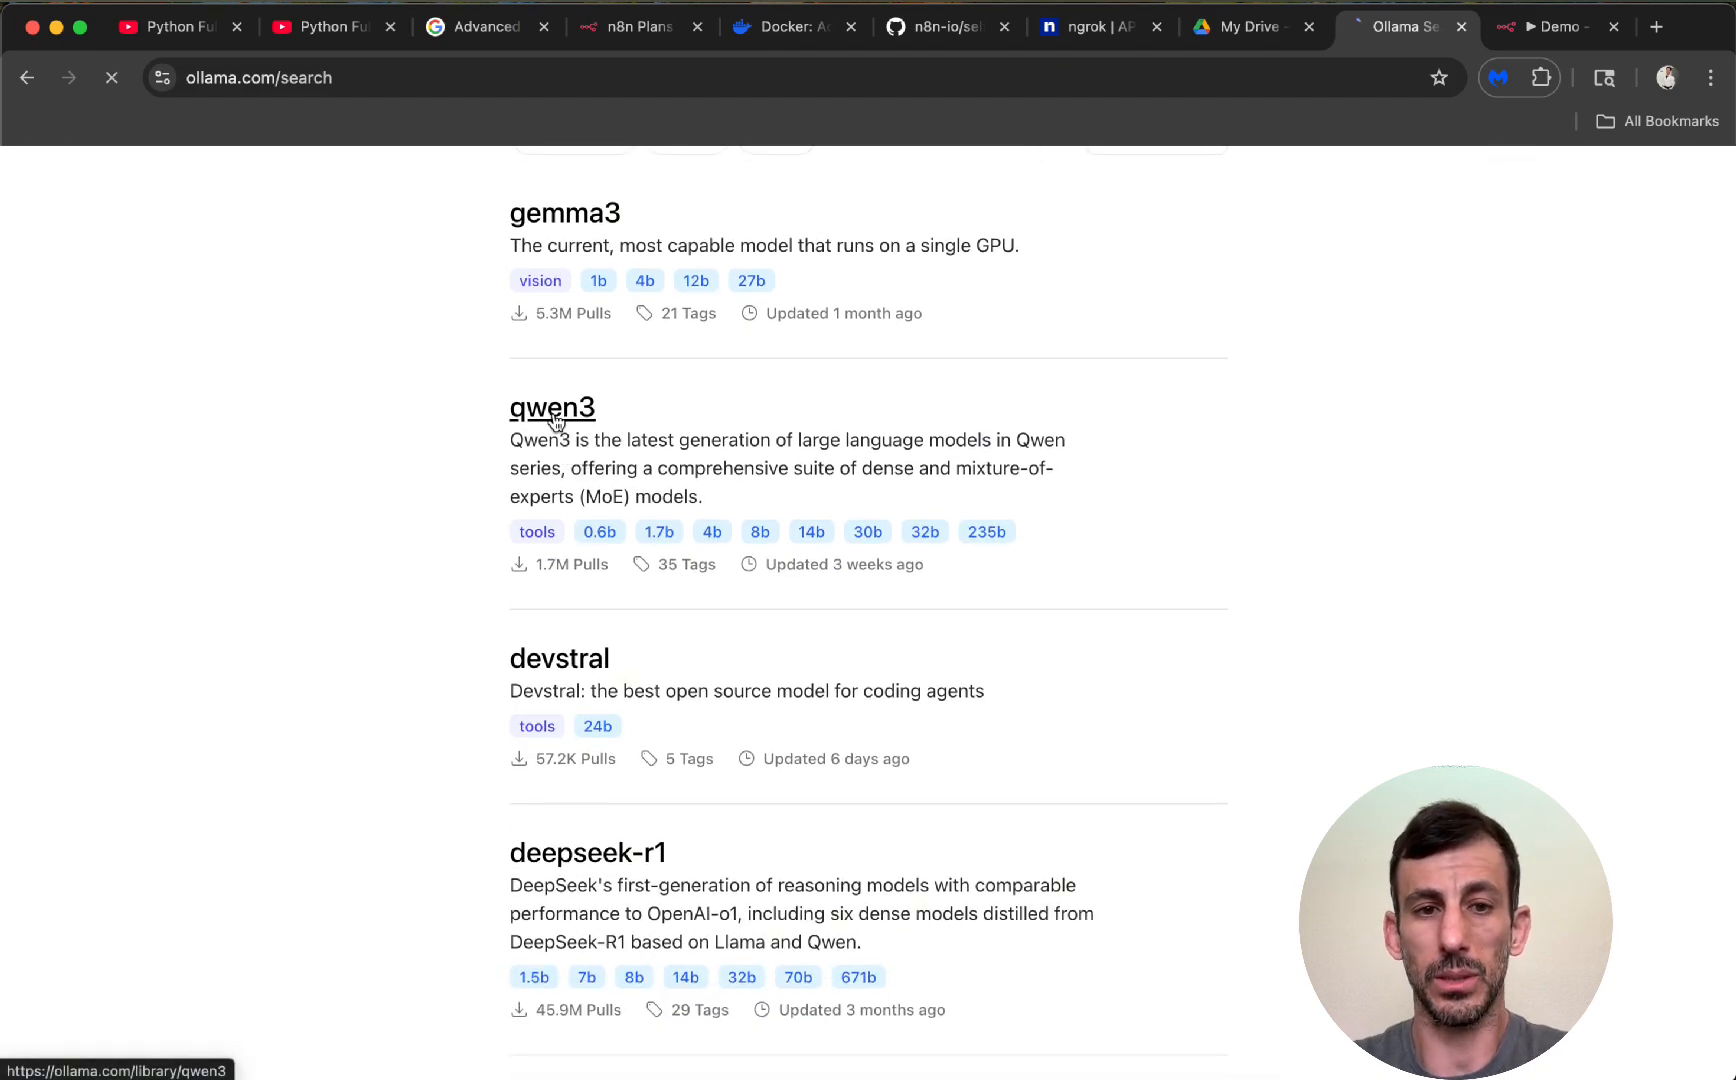
pyautogui.scroll(-4, 717, 513)
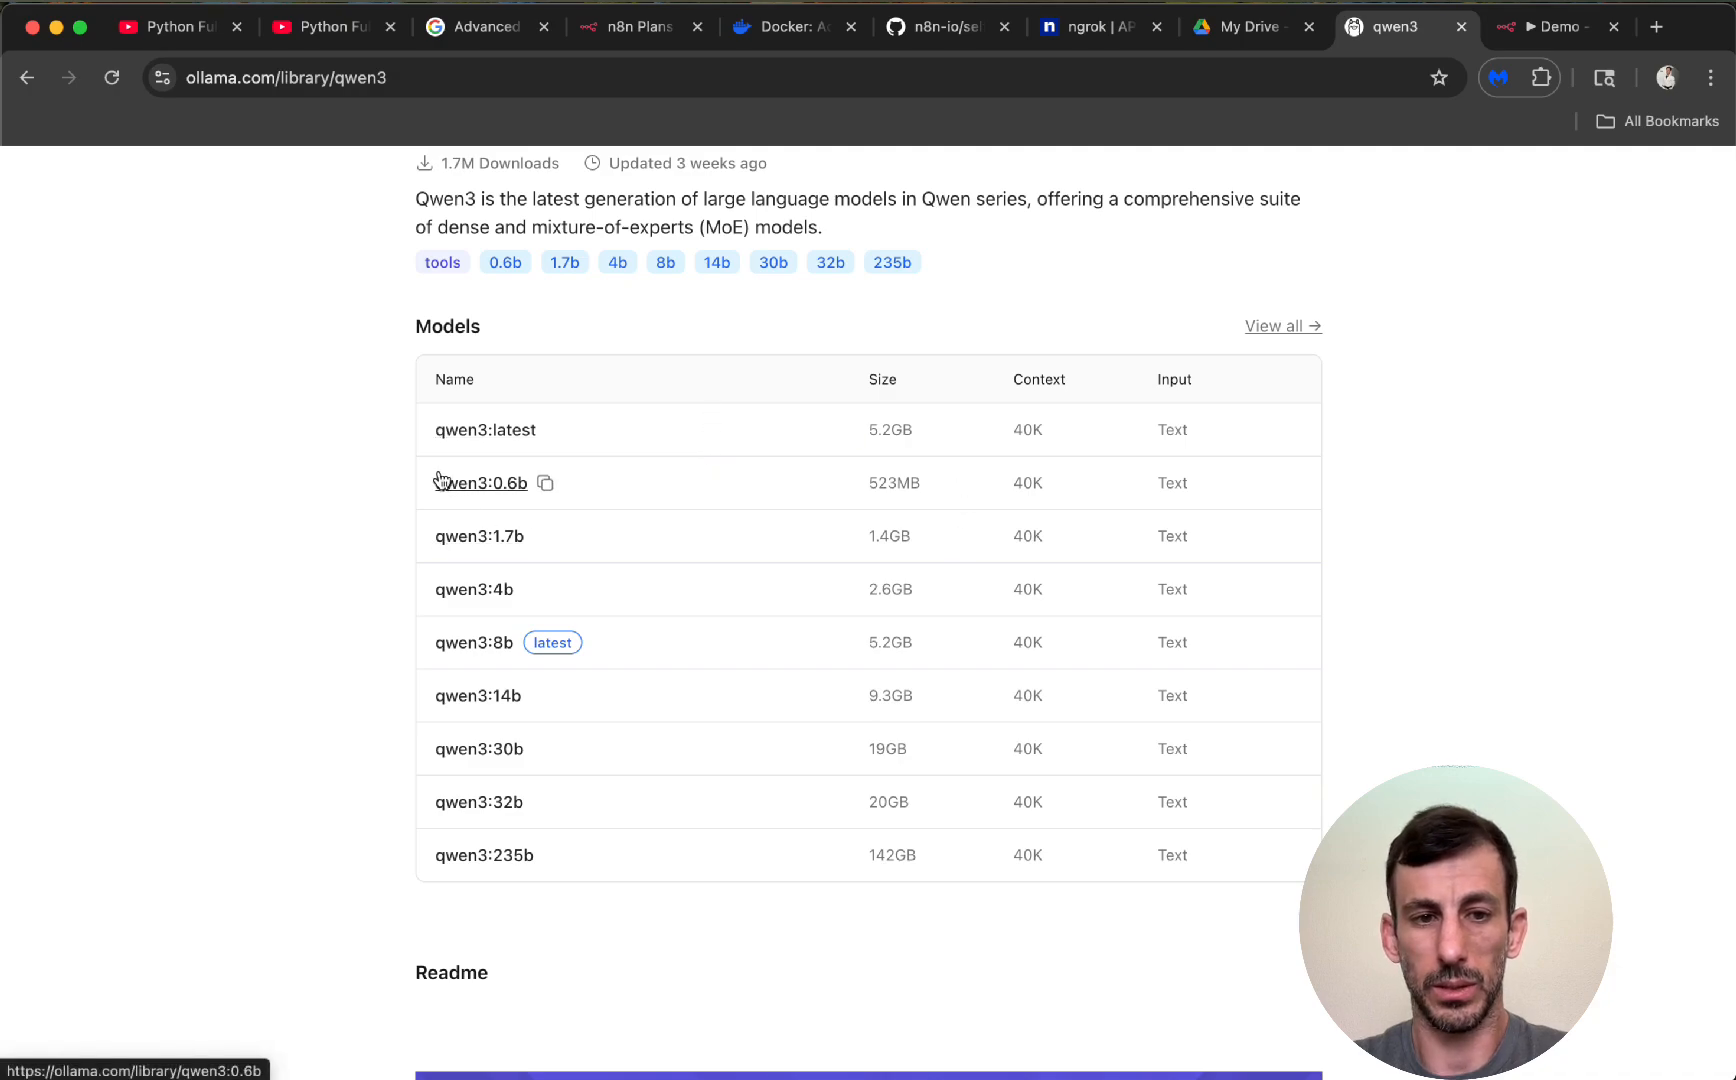
pyautogui.click(546, 484)
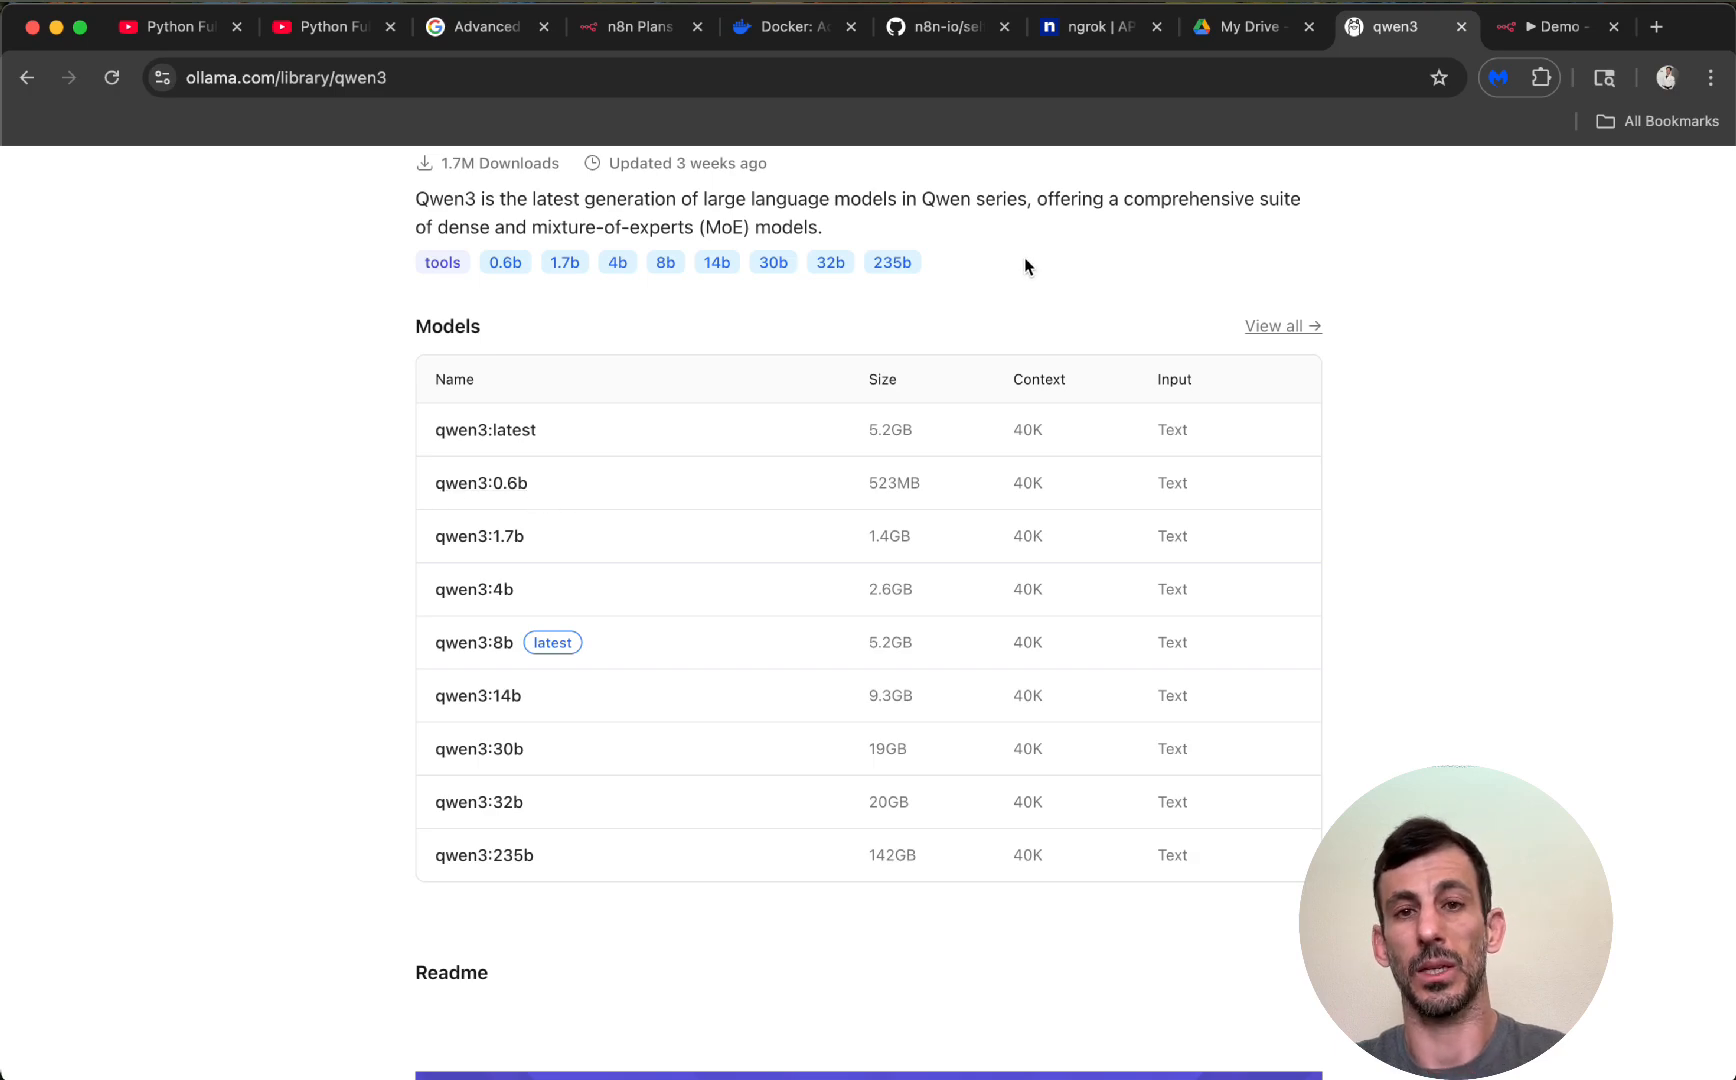
# Switch back to Docker Desktop and run "ollama pull qwen3:0.6b" in the ollama container's shell
pyautogui.press('super+Tab')
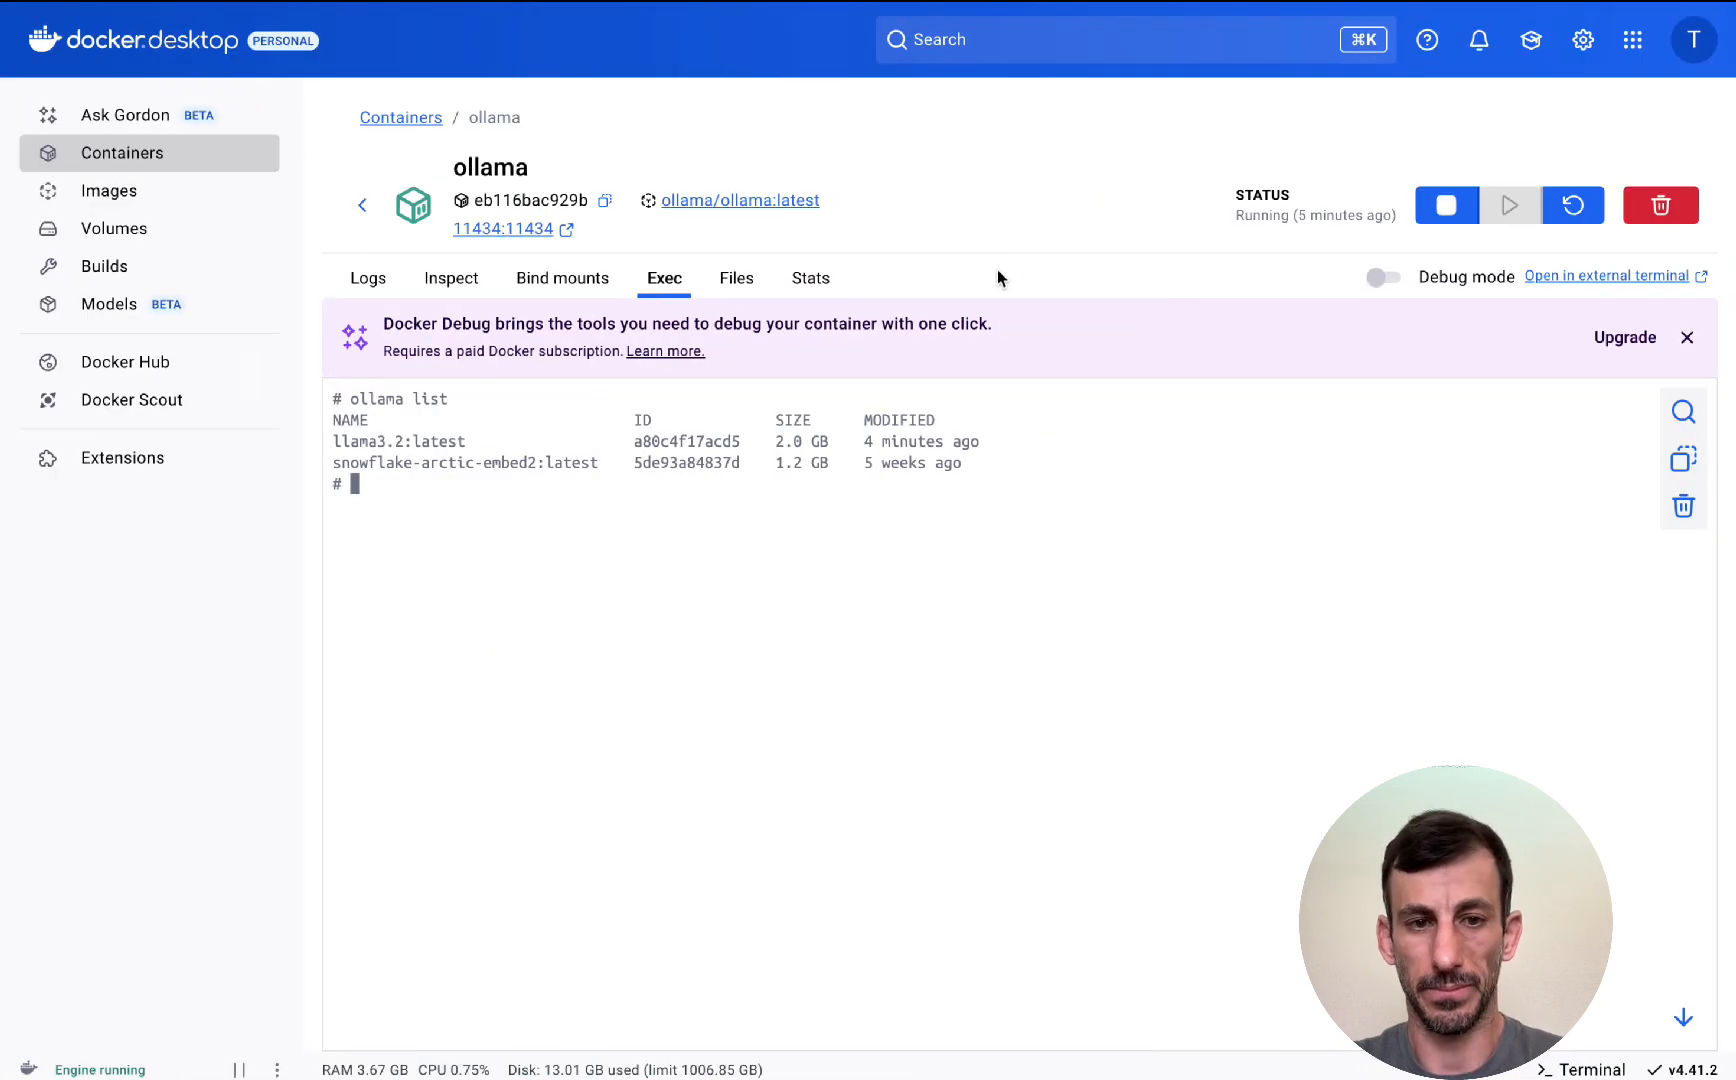
pyautogui.write('olla')
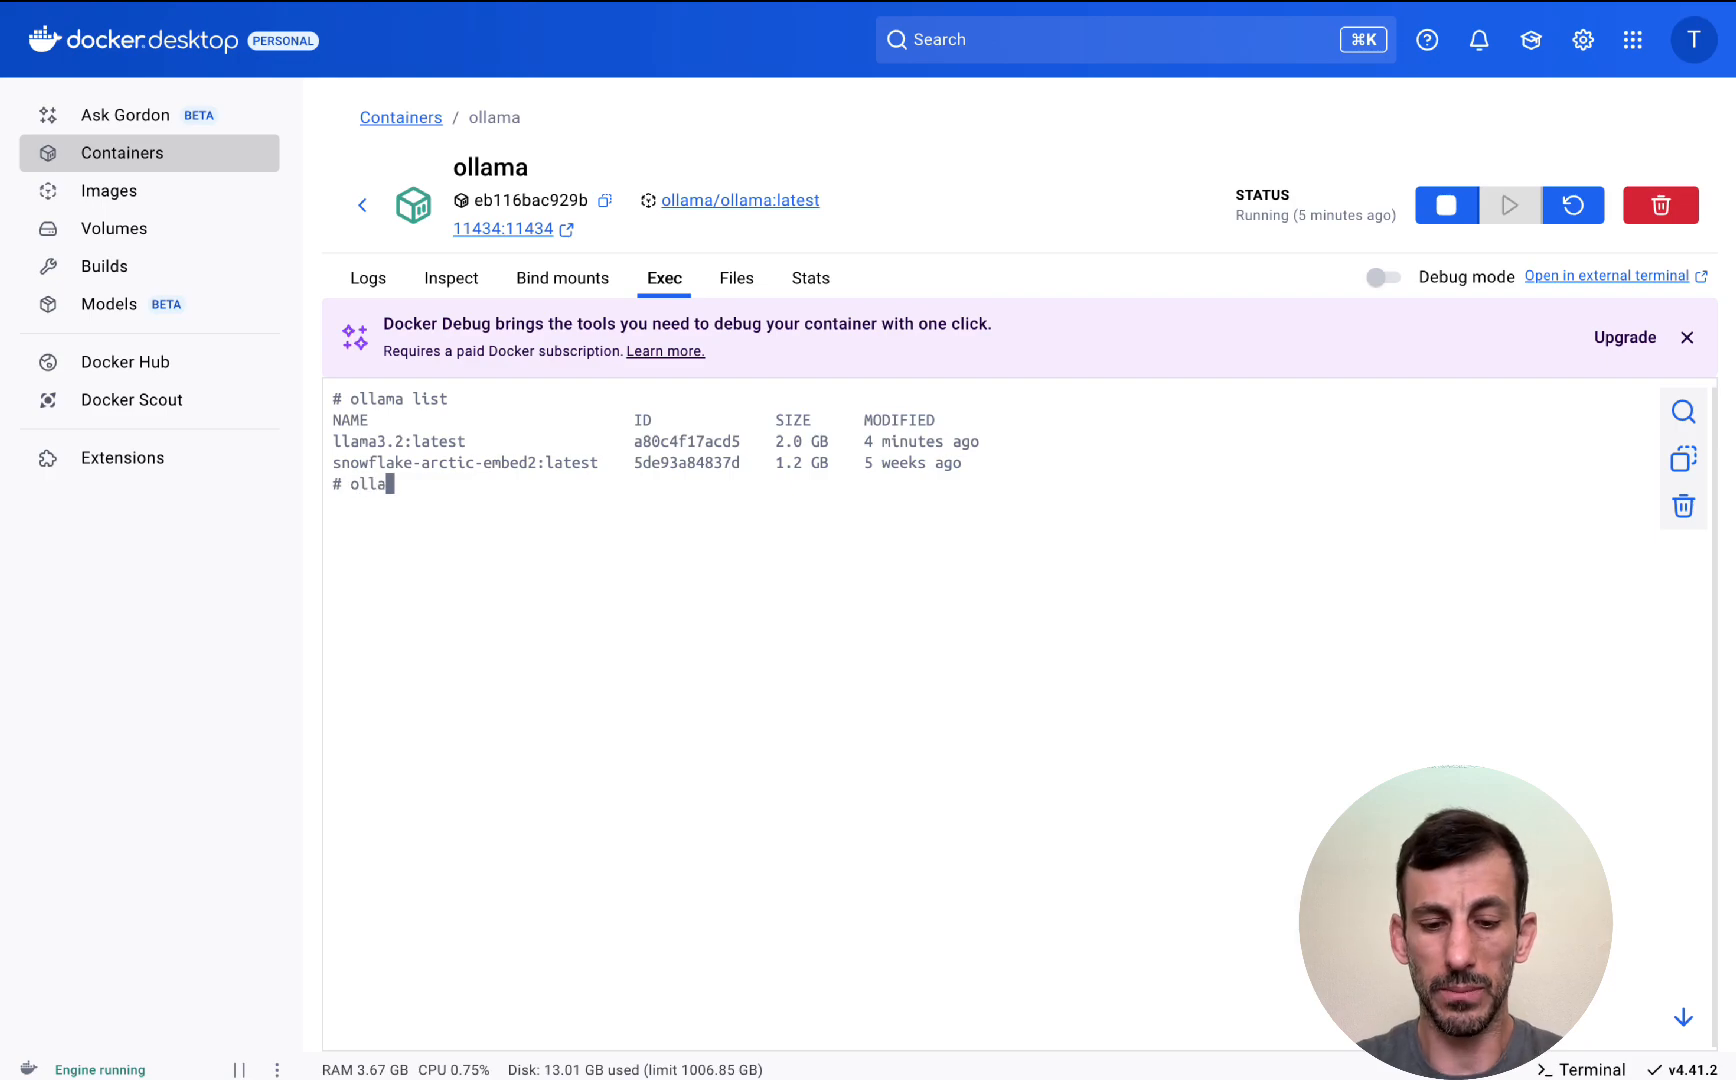
pyautogui.write('ma pull qwen3:0.6b')
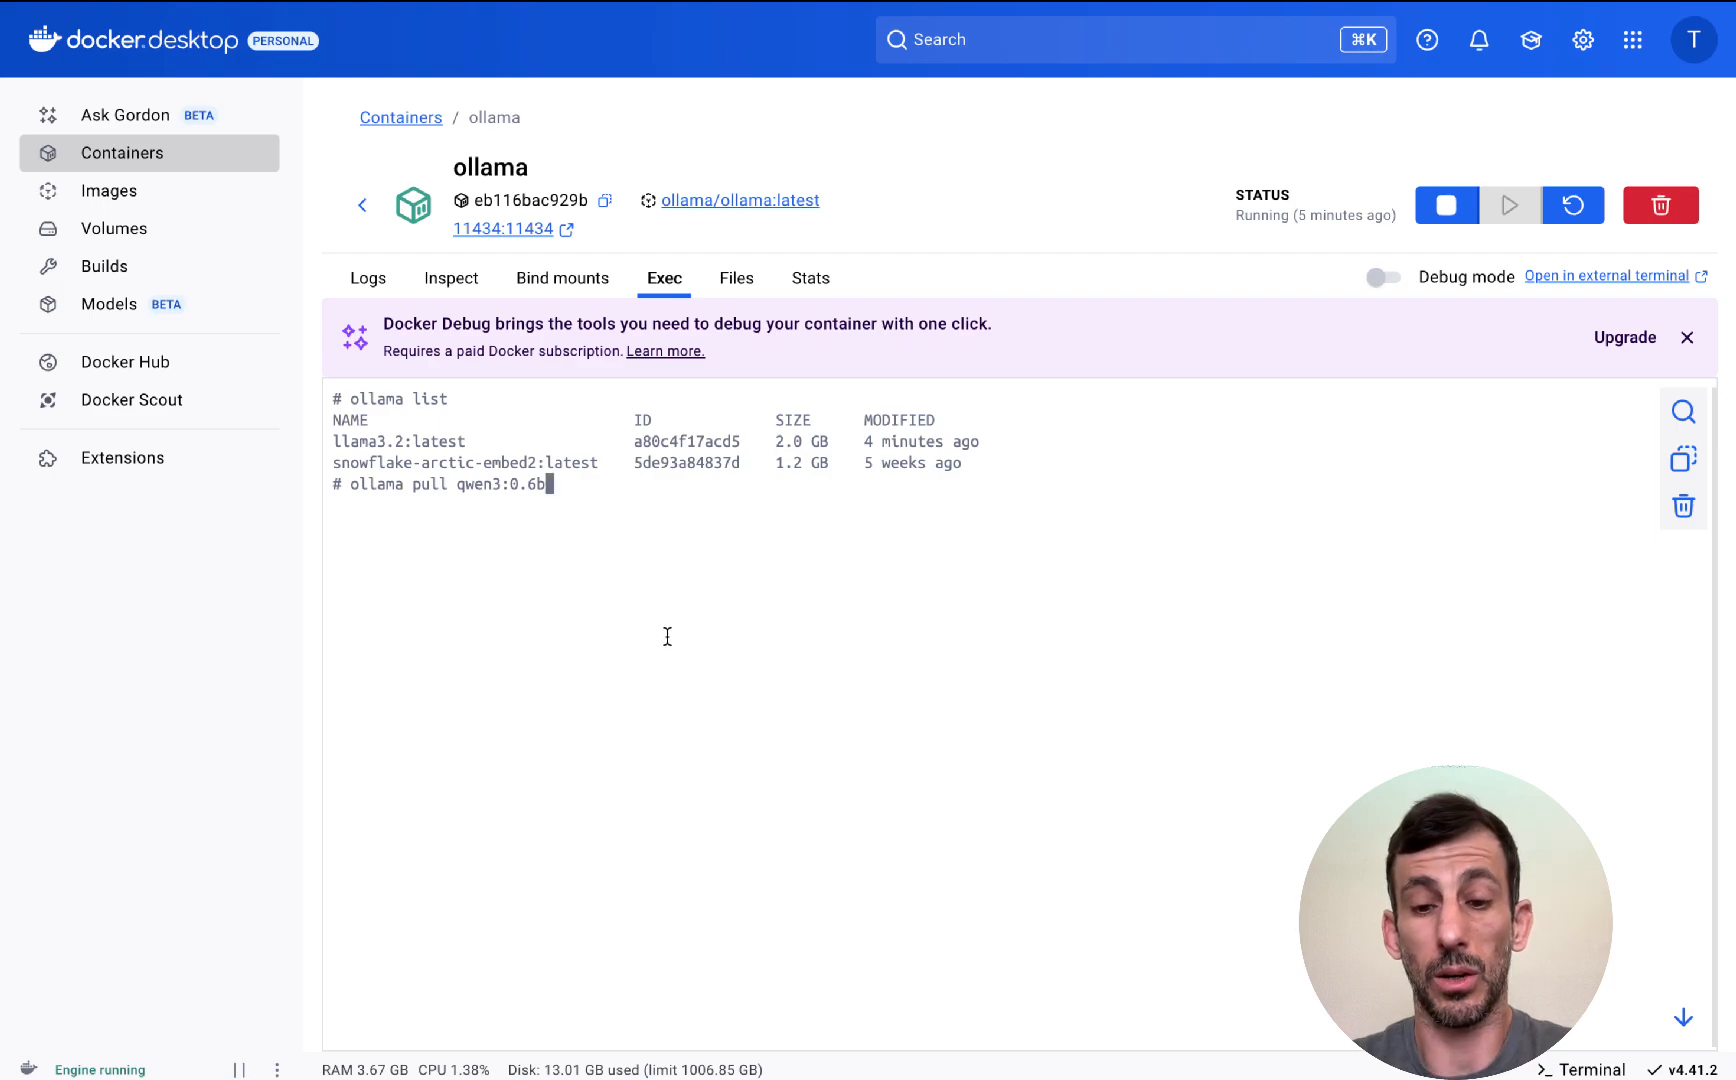
pyautogui.press('Return')
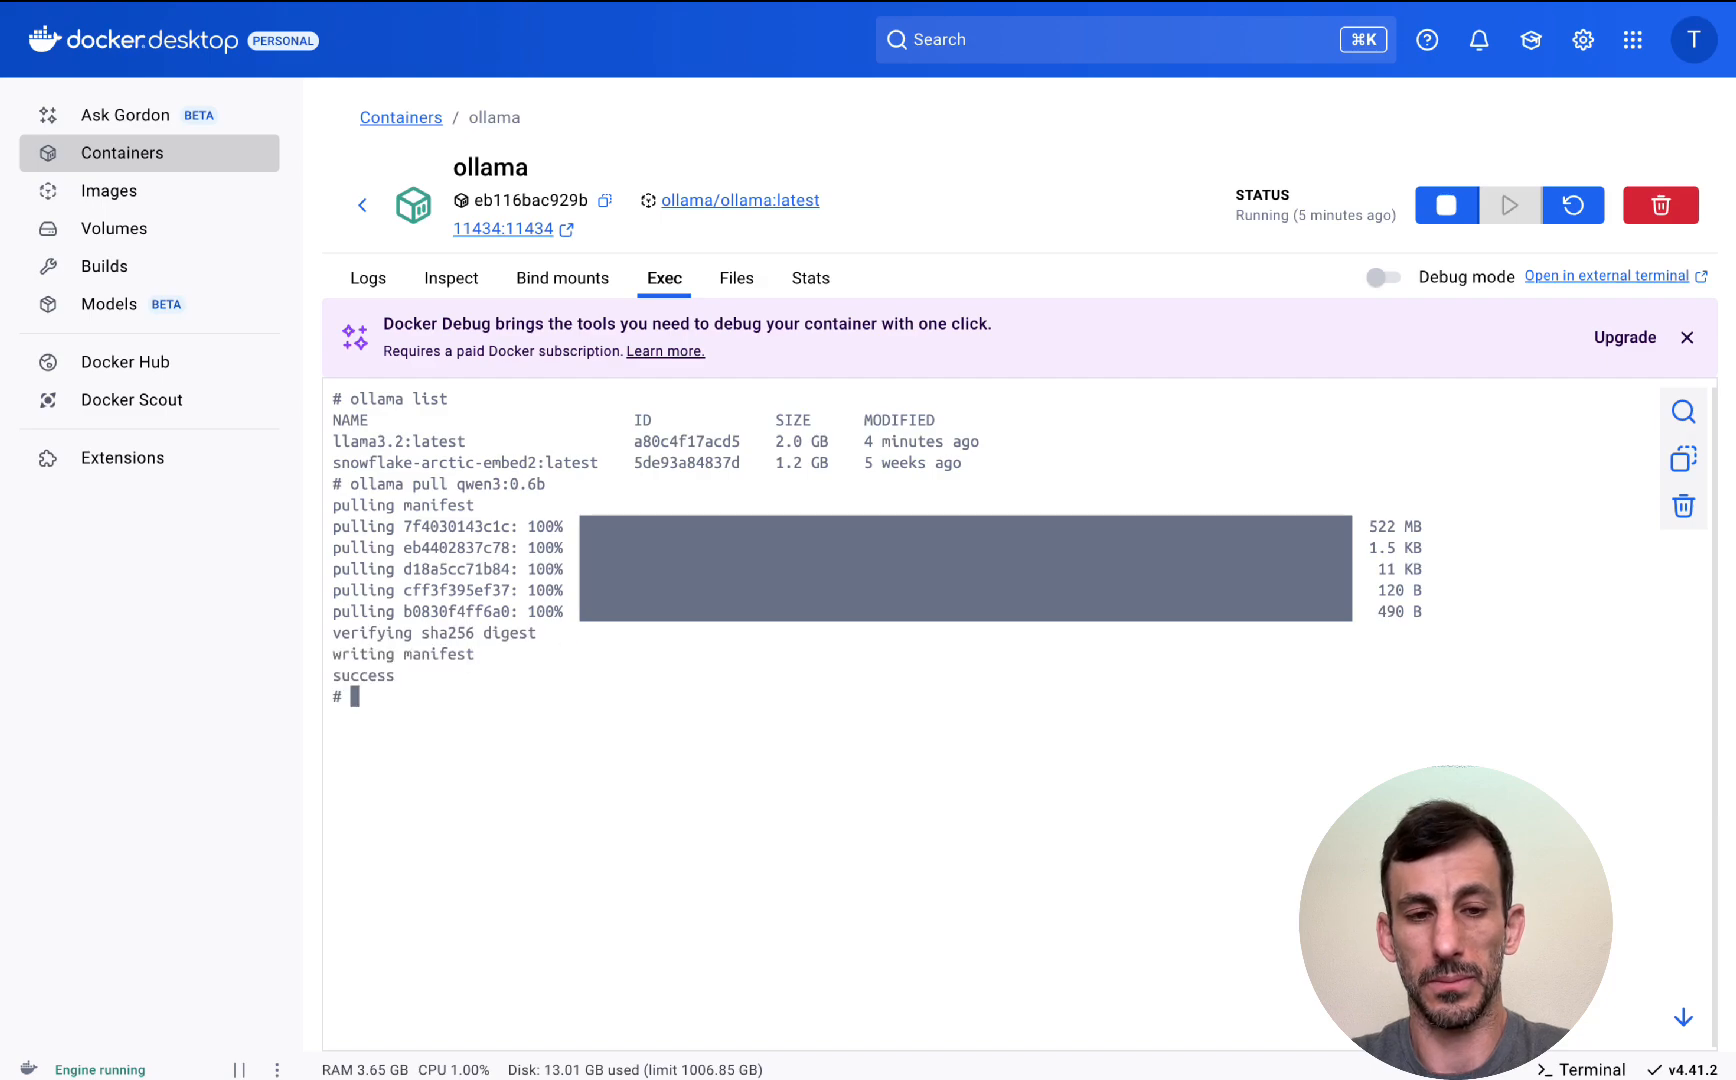
# Run "ollama list" in the container again and check the qwen3:0.6b entry
pyautogui.write('llama list')
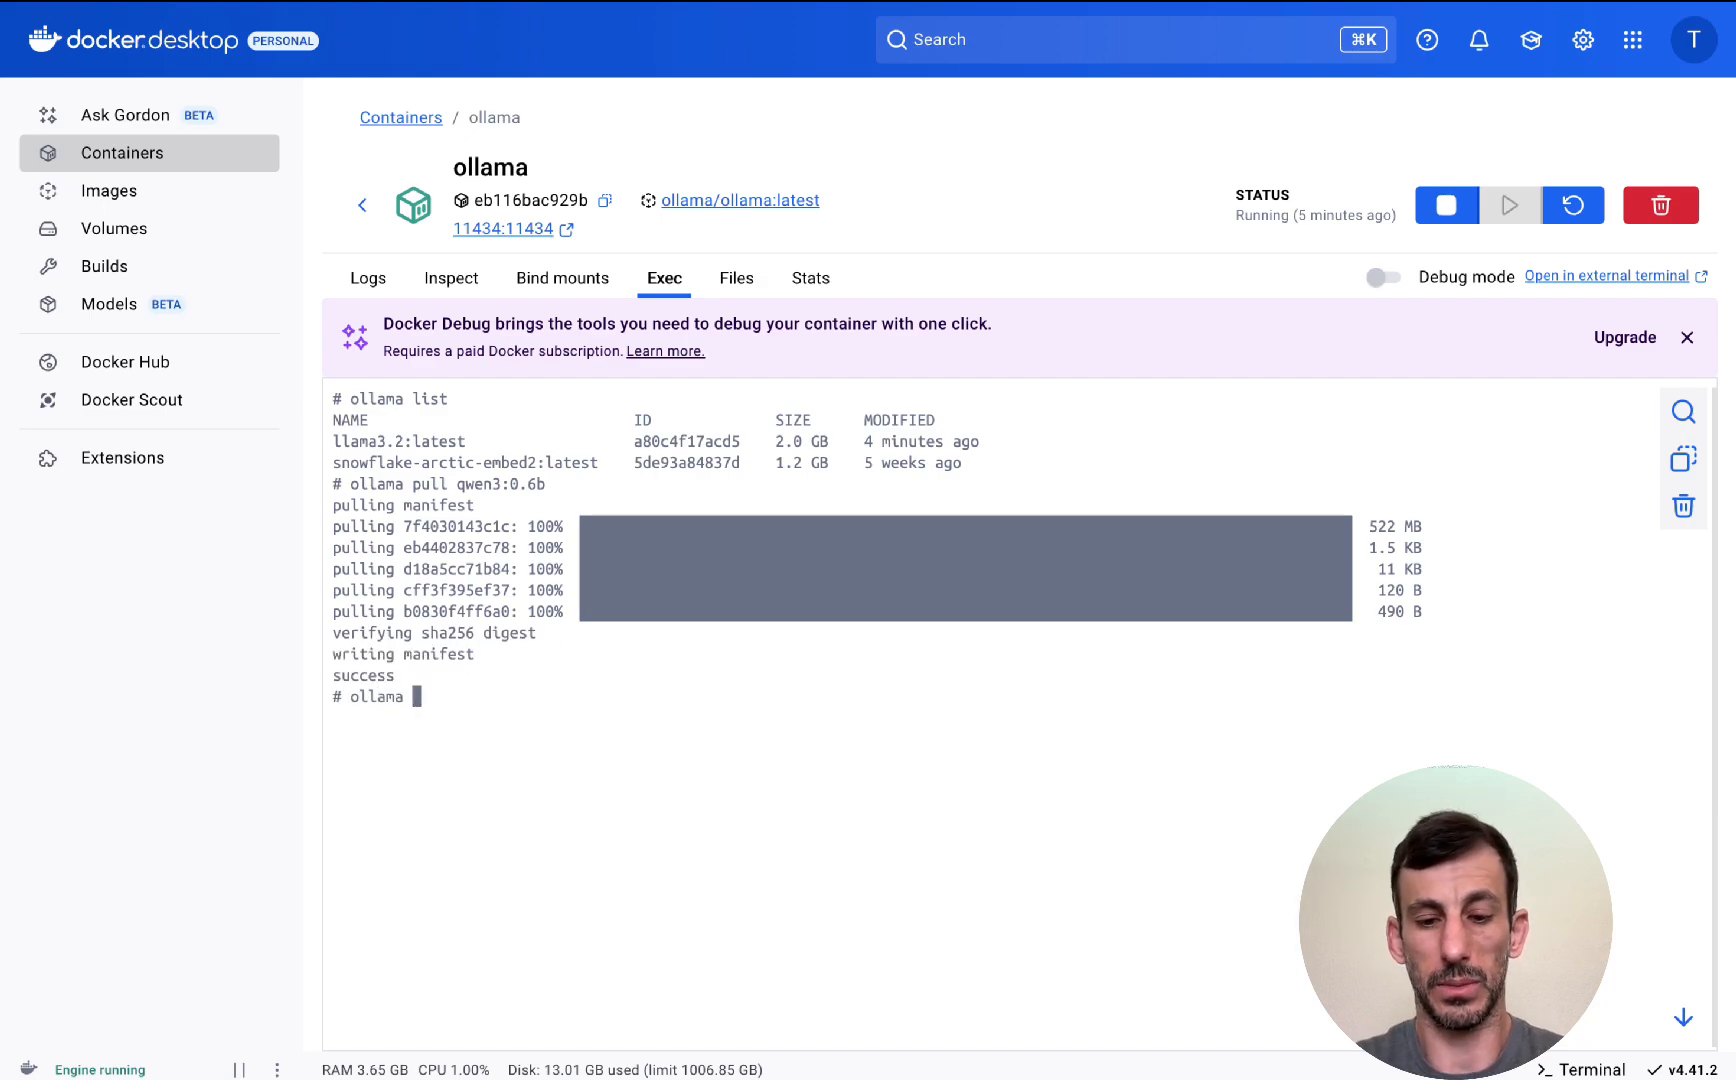
pyautogui.press('Return')
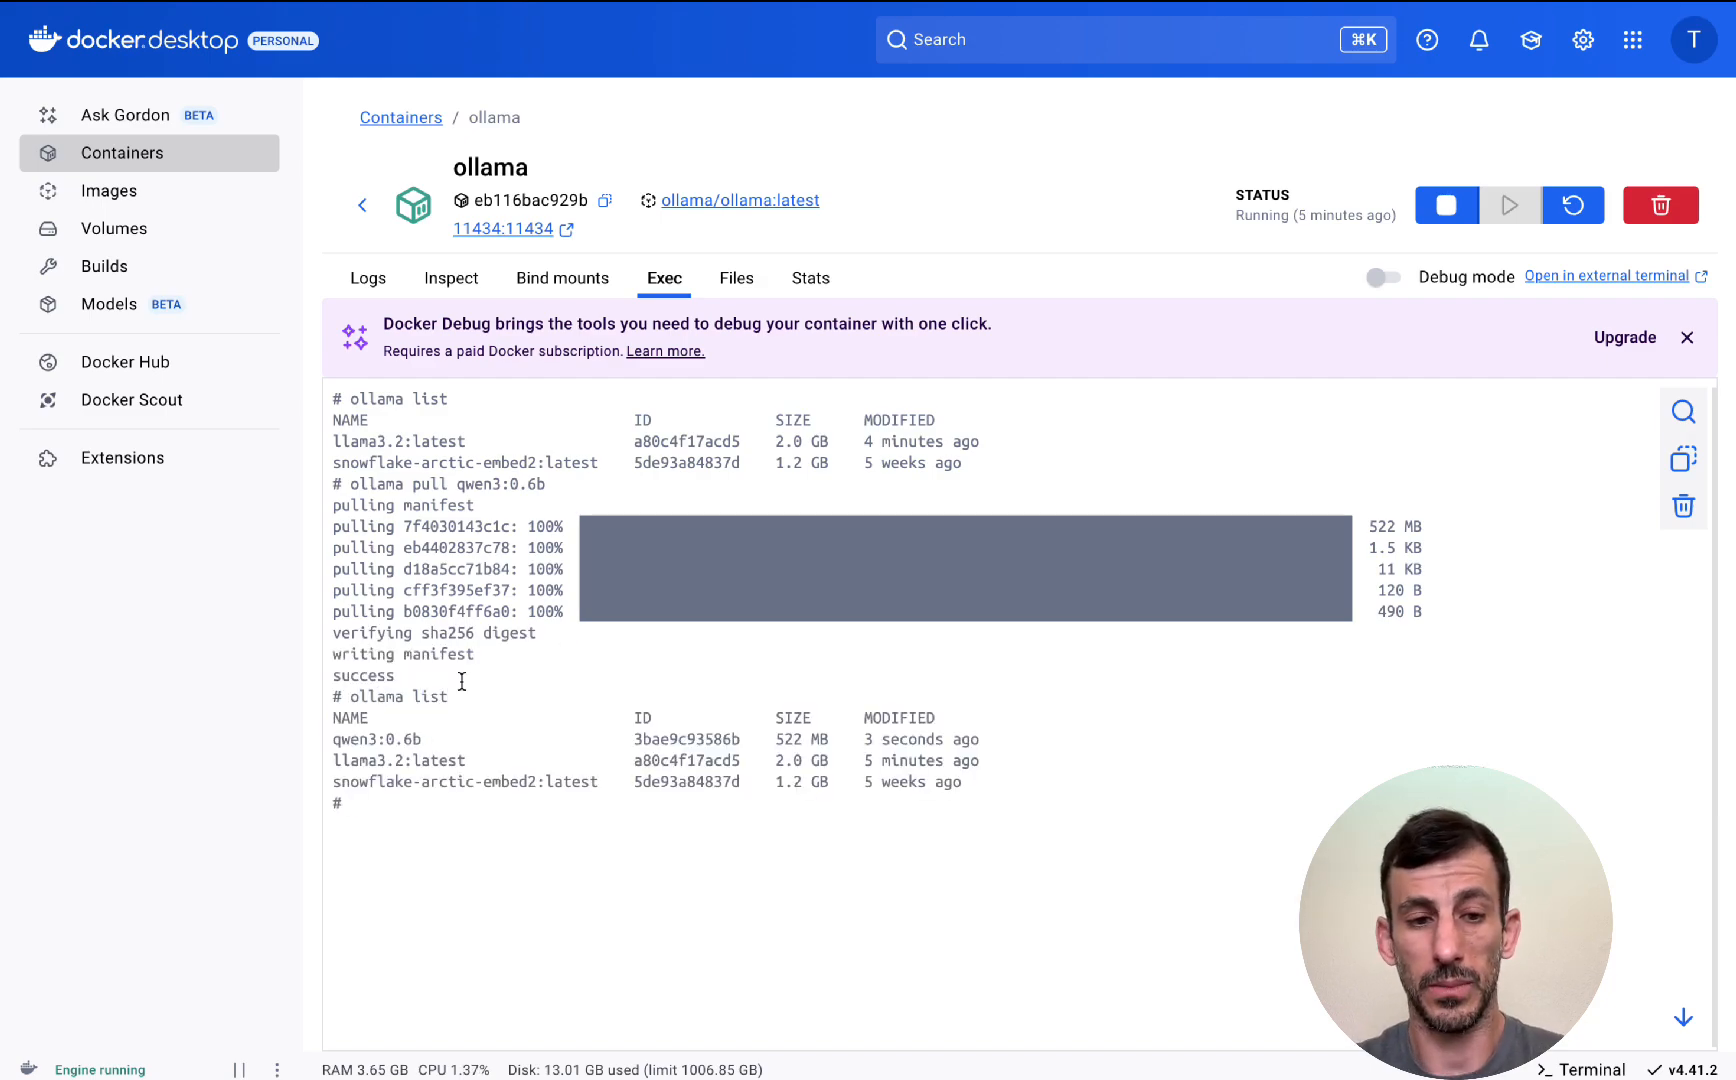
pyautogui.tripleClick(421, 740)
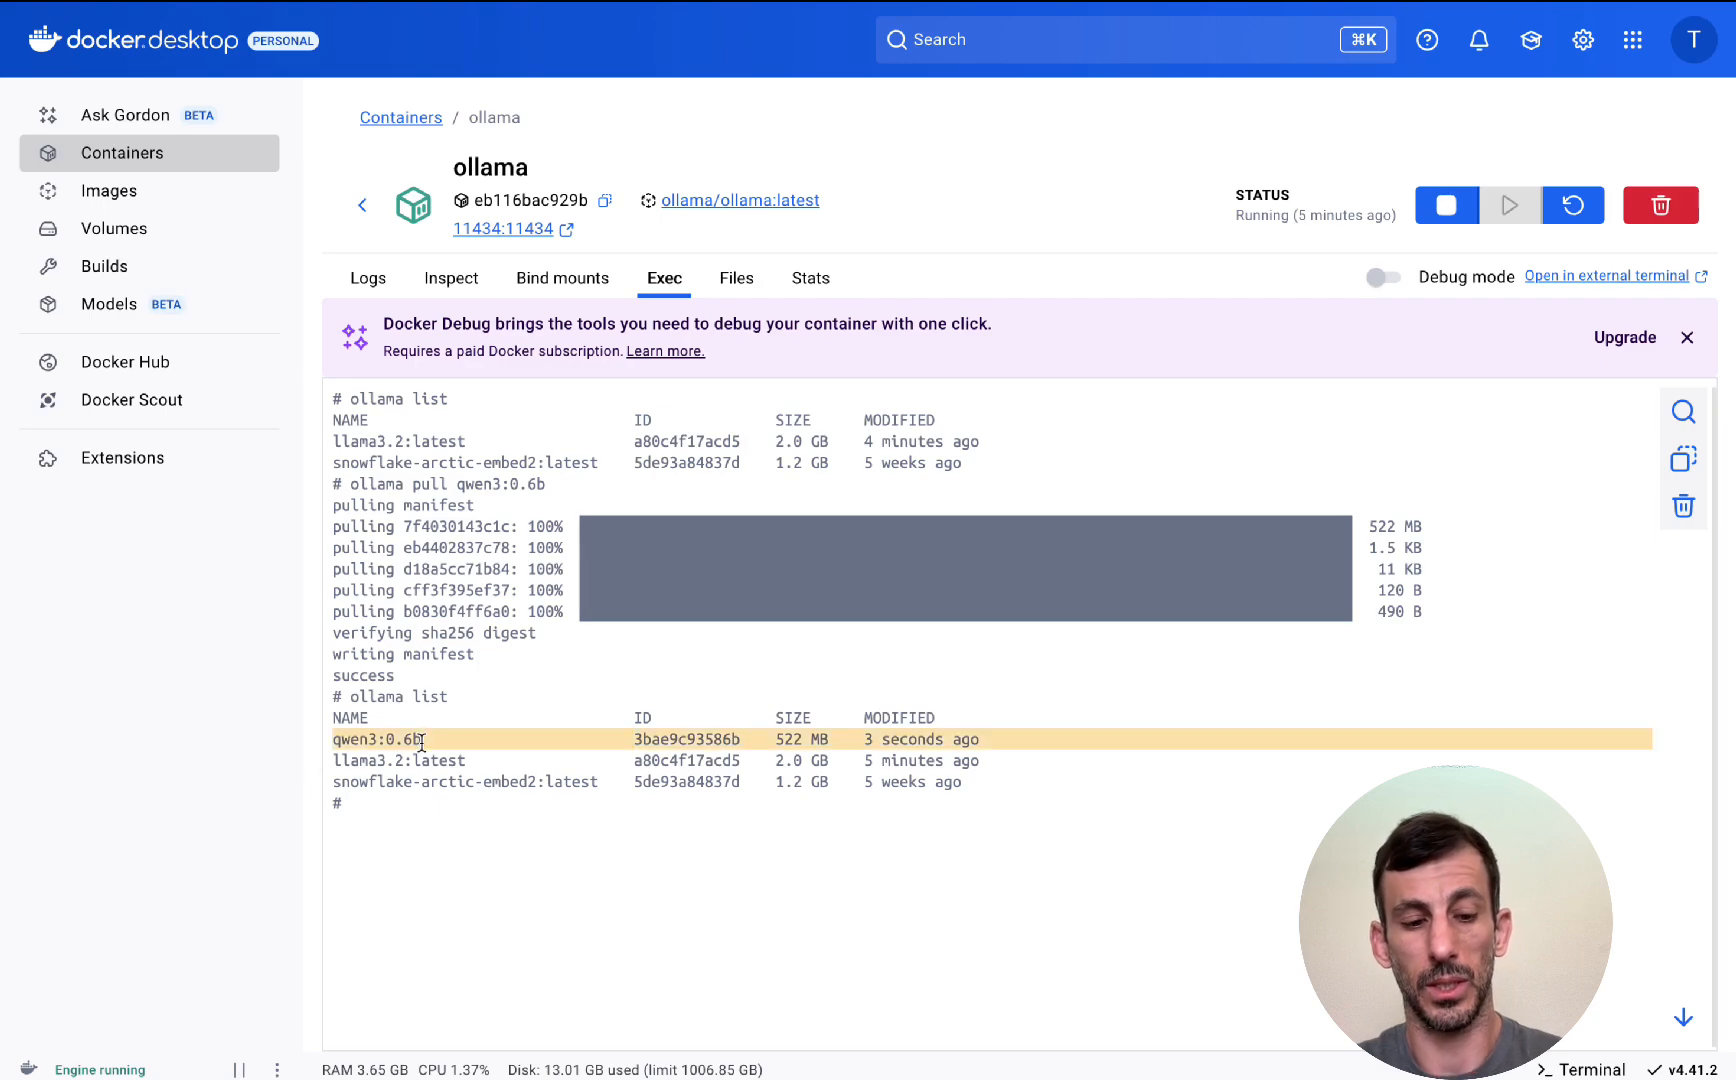
# Back in the n8n Demo workflow, set the Ollama Chat Model node's model to qwen3:0.6b and return to the canvas
pyautogui.press('super+Tab')
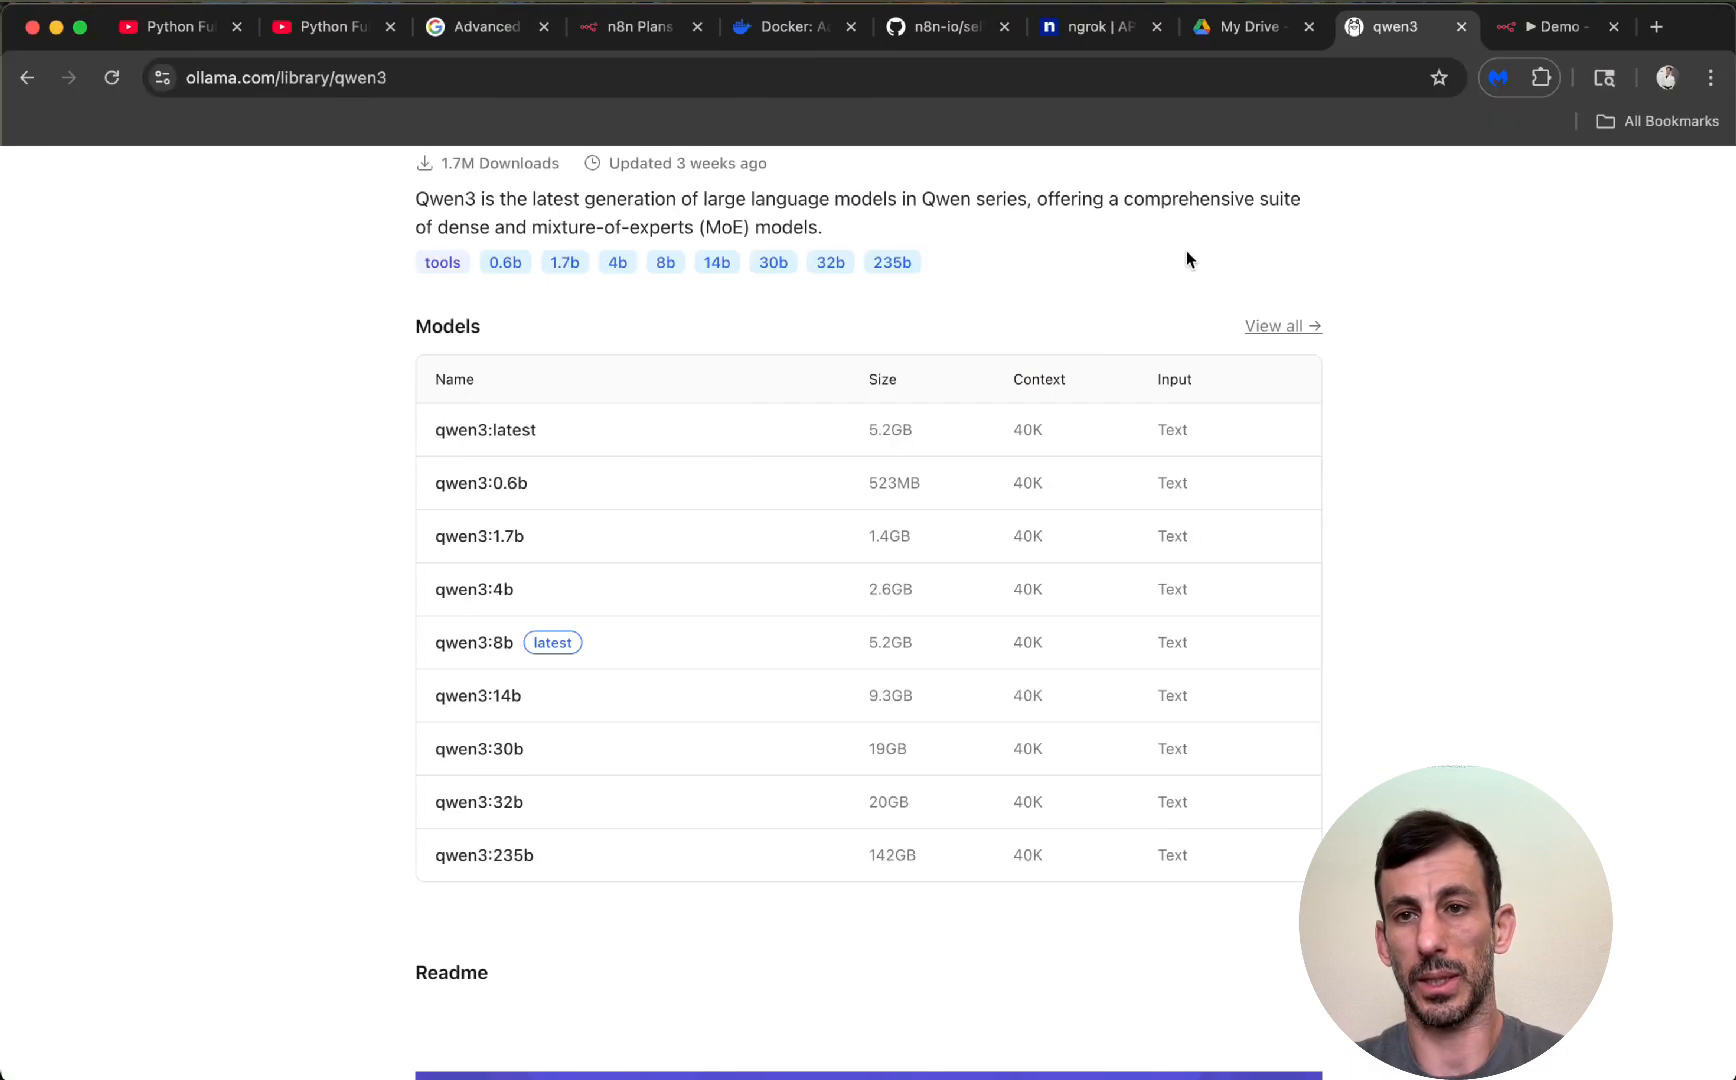
pyautogui.click(1550, 28)
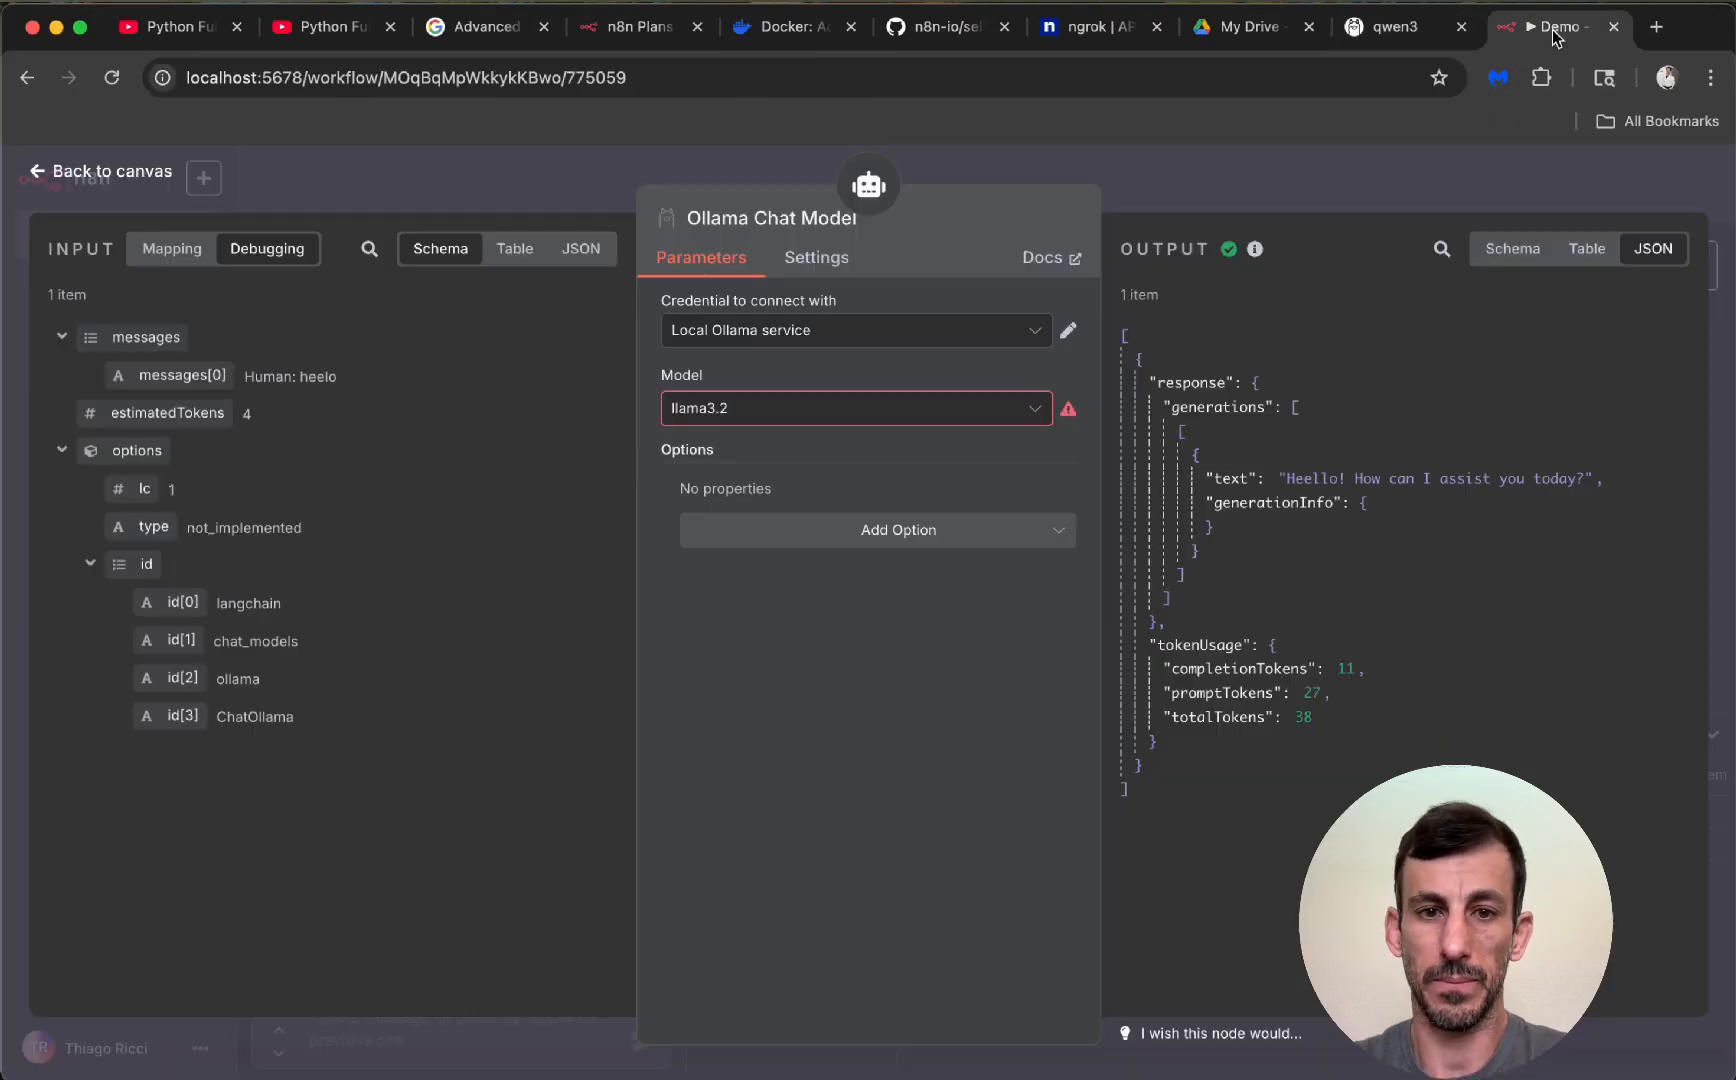
pyautogui.click(890, 407)
pyautogui.click(808, 636)
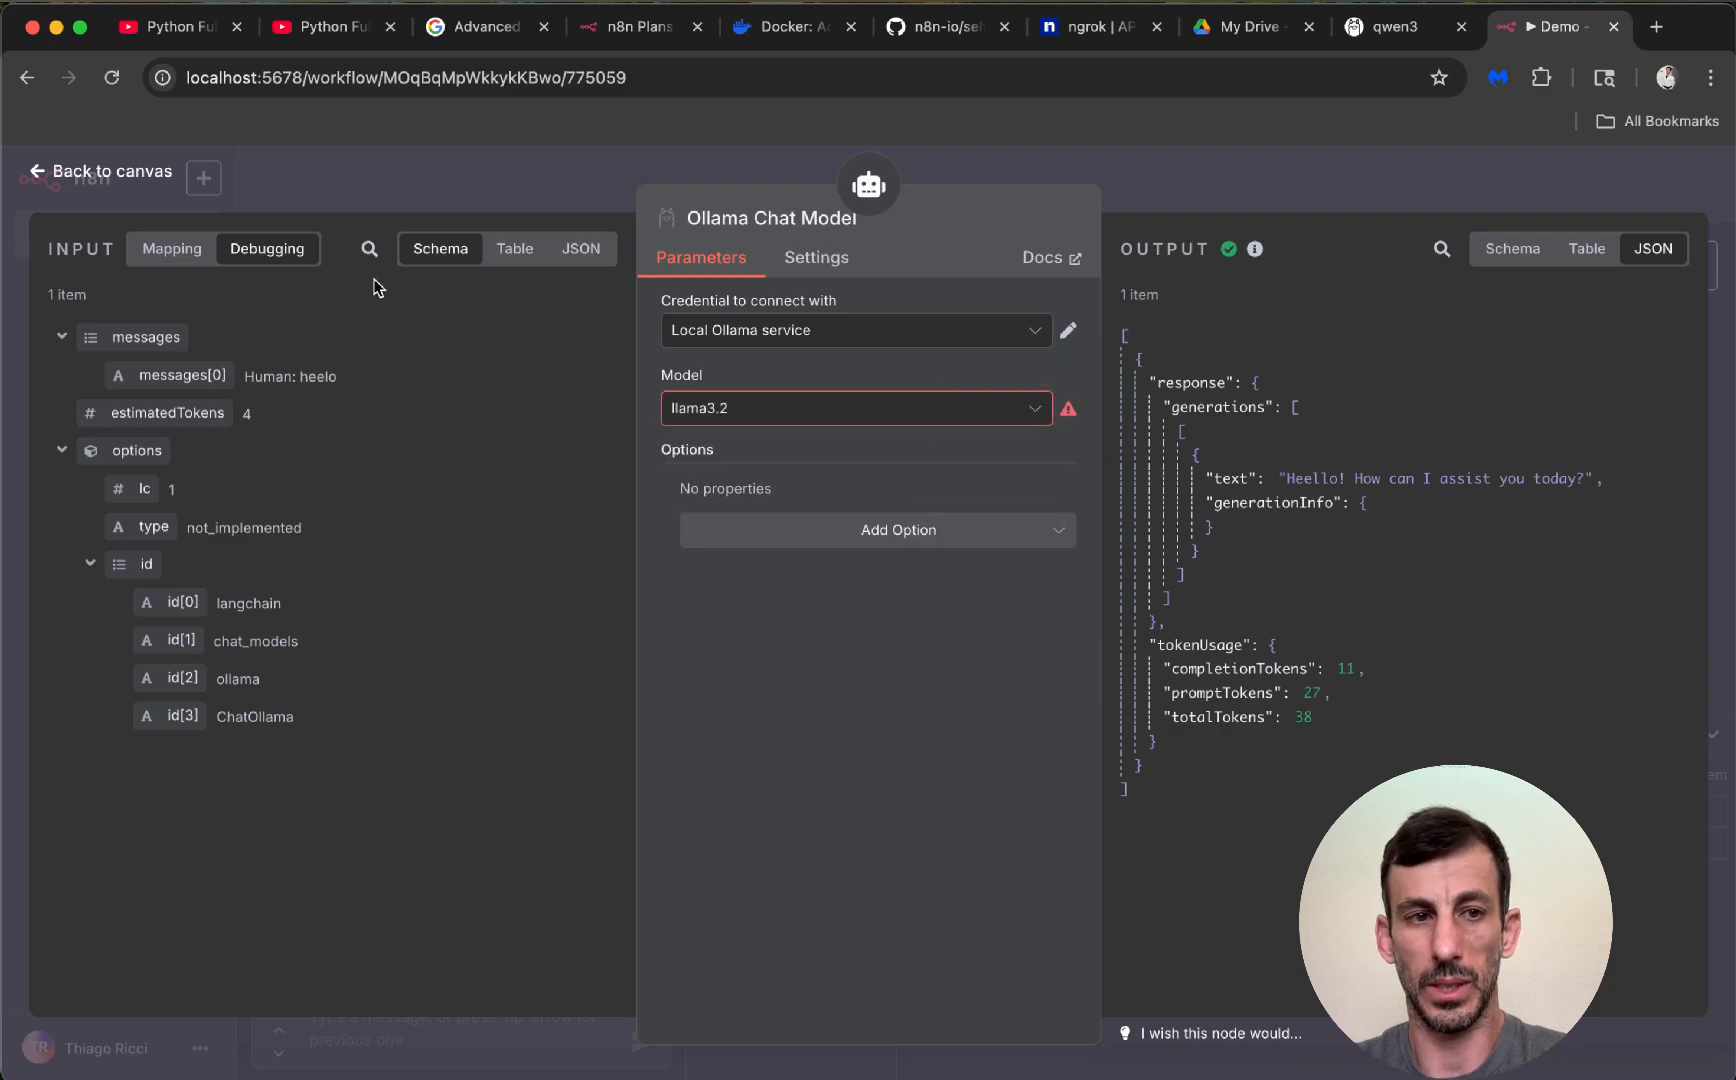
pyautogui.click(50, 176)
pyautogui.doubleClick(677, 612)
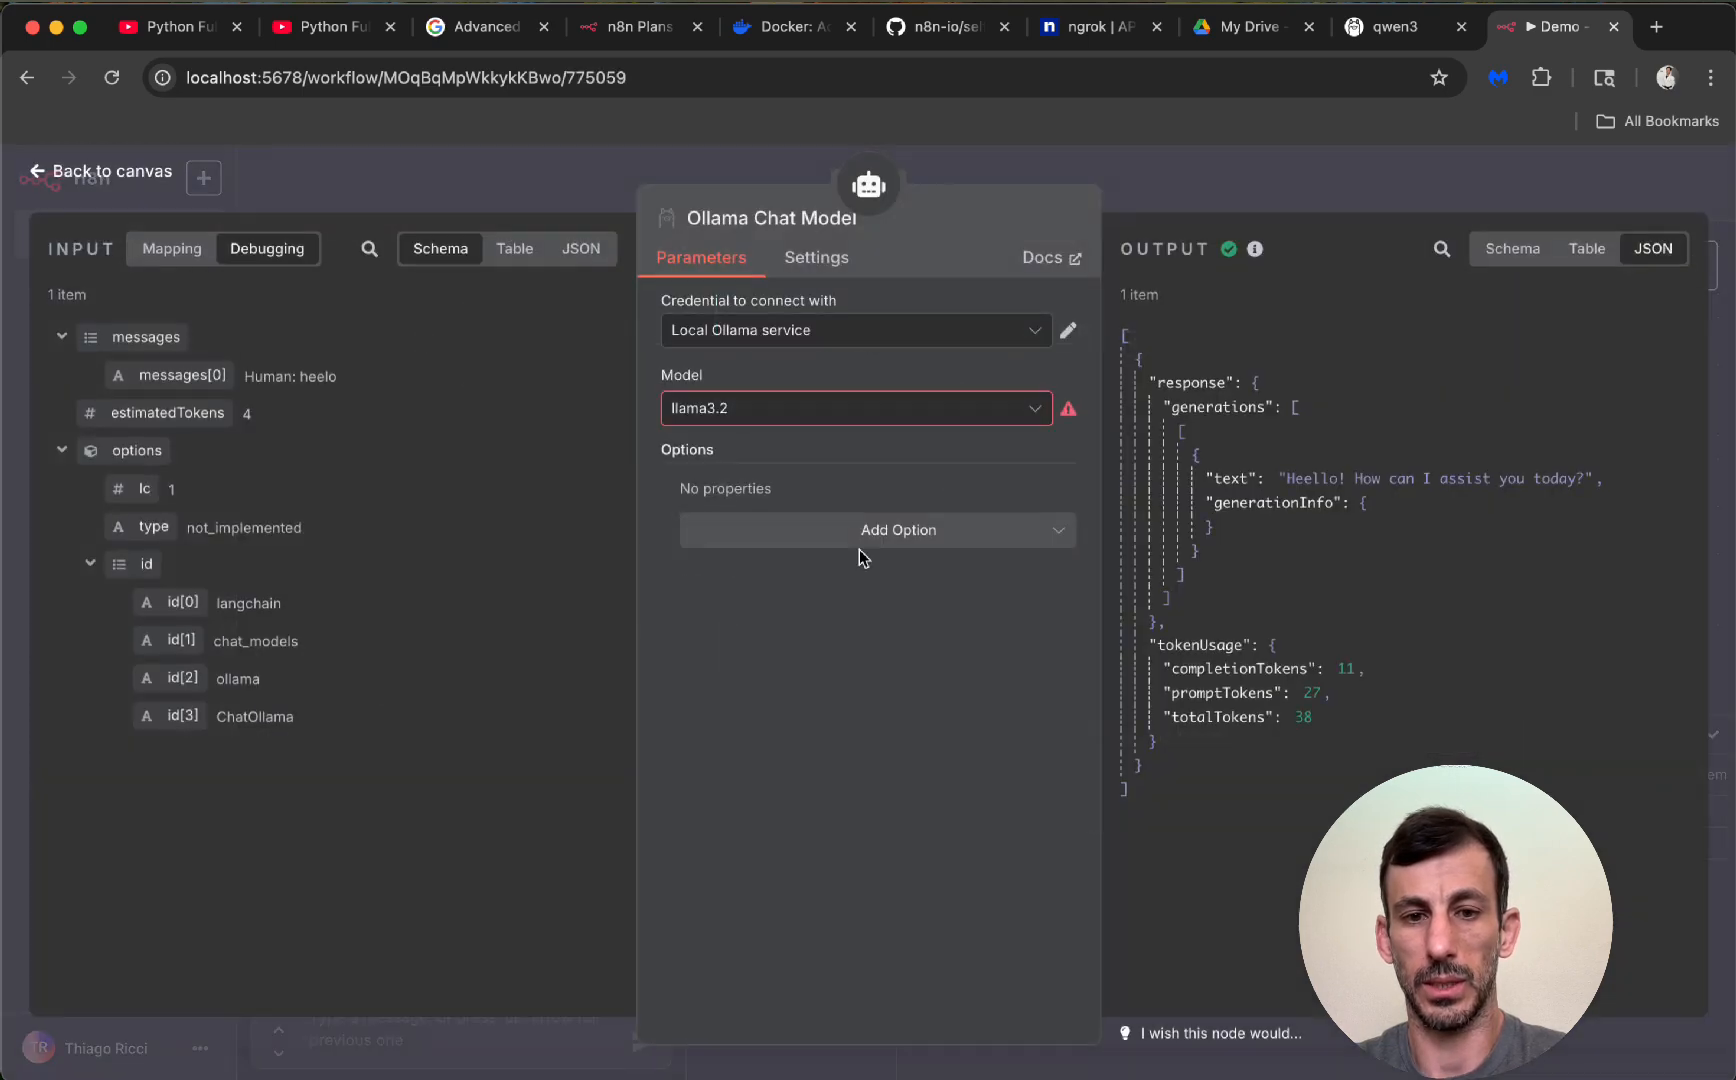
pyautogui.click(836, 410)
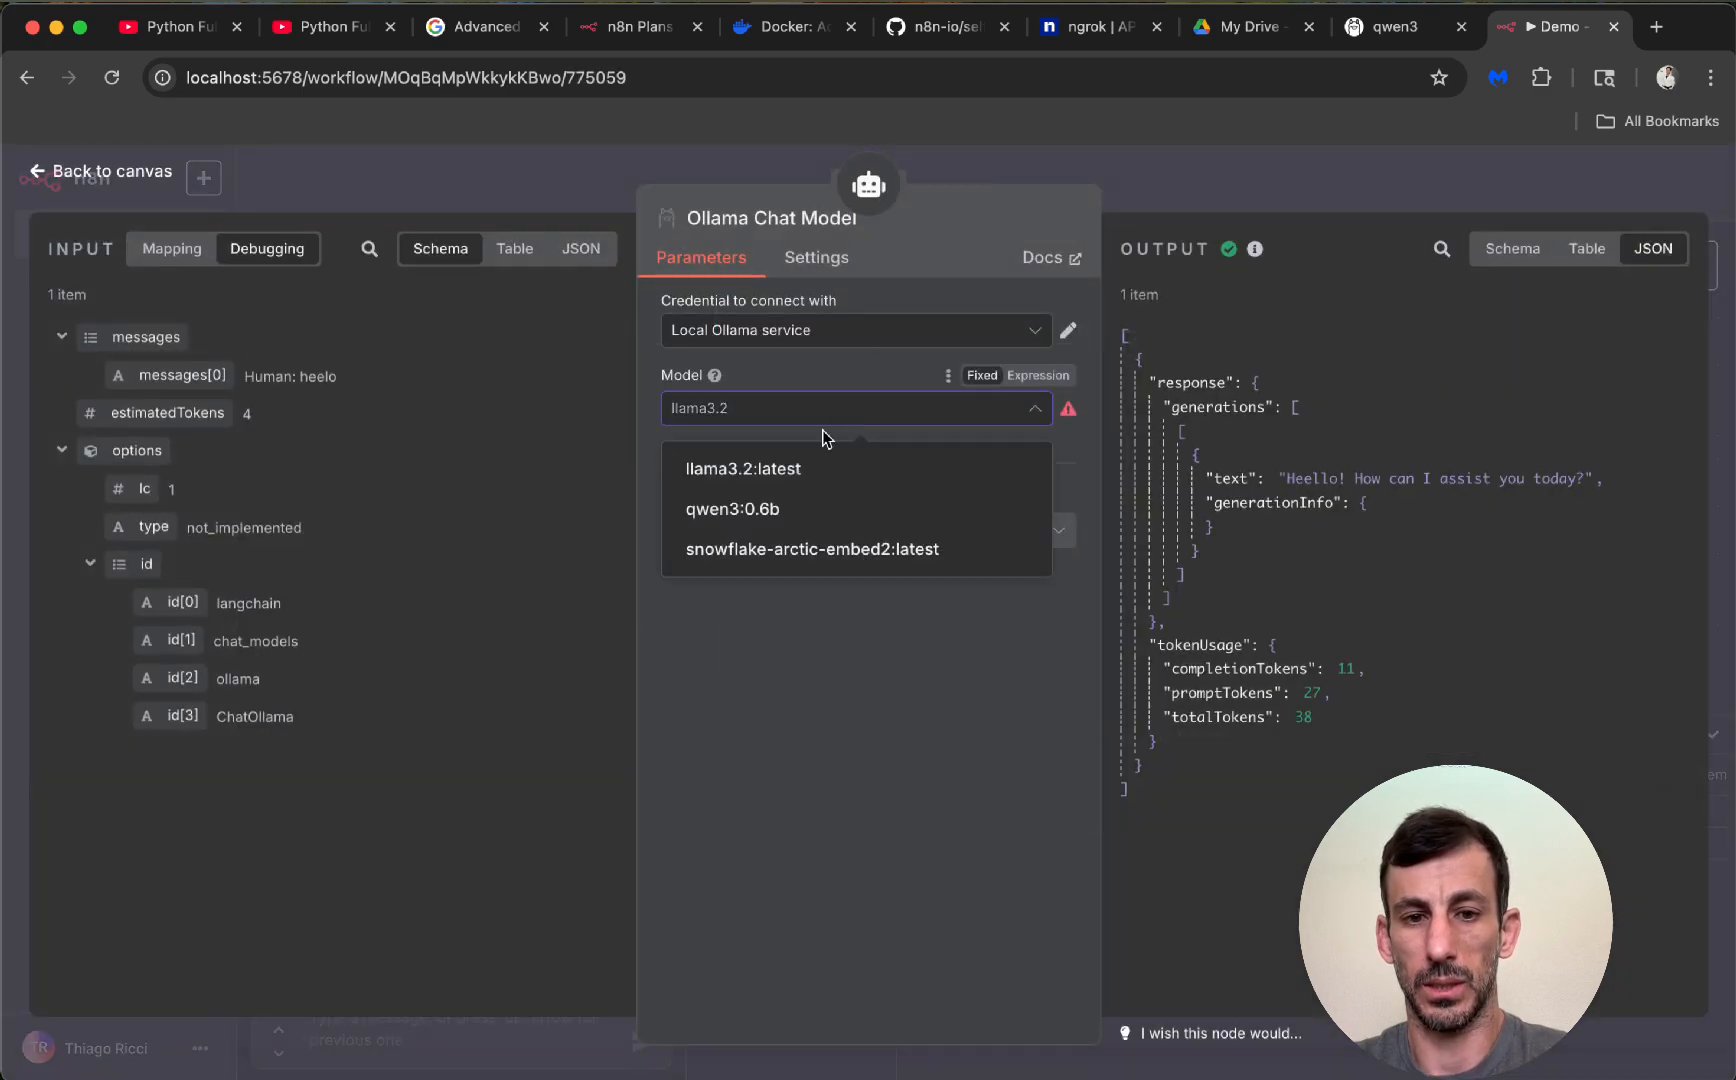
pyautogui.click(720, 530)
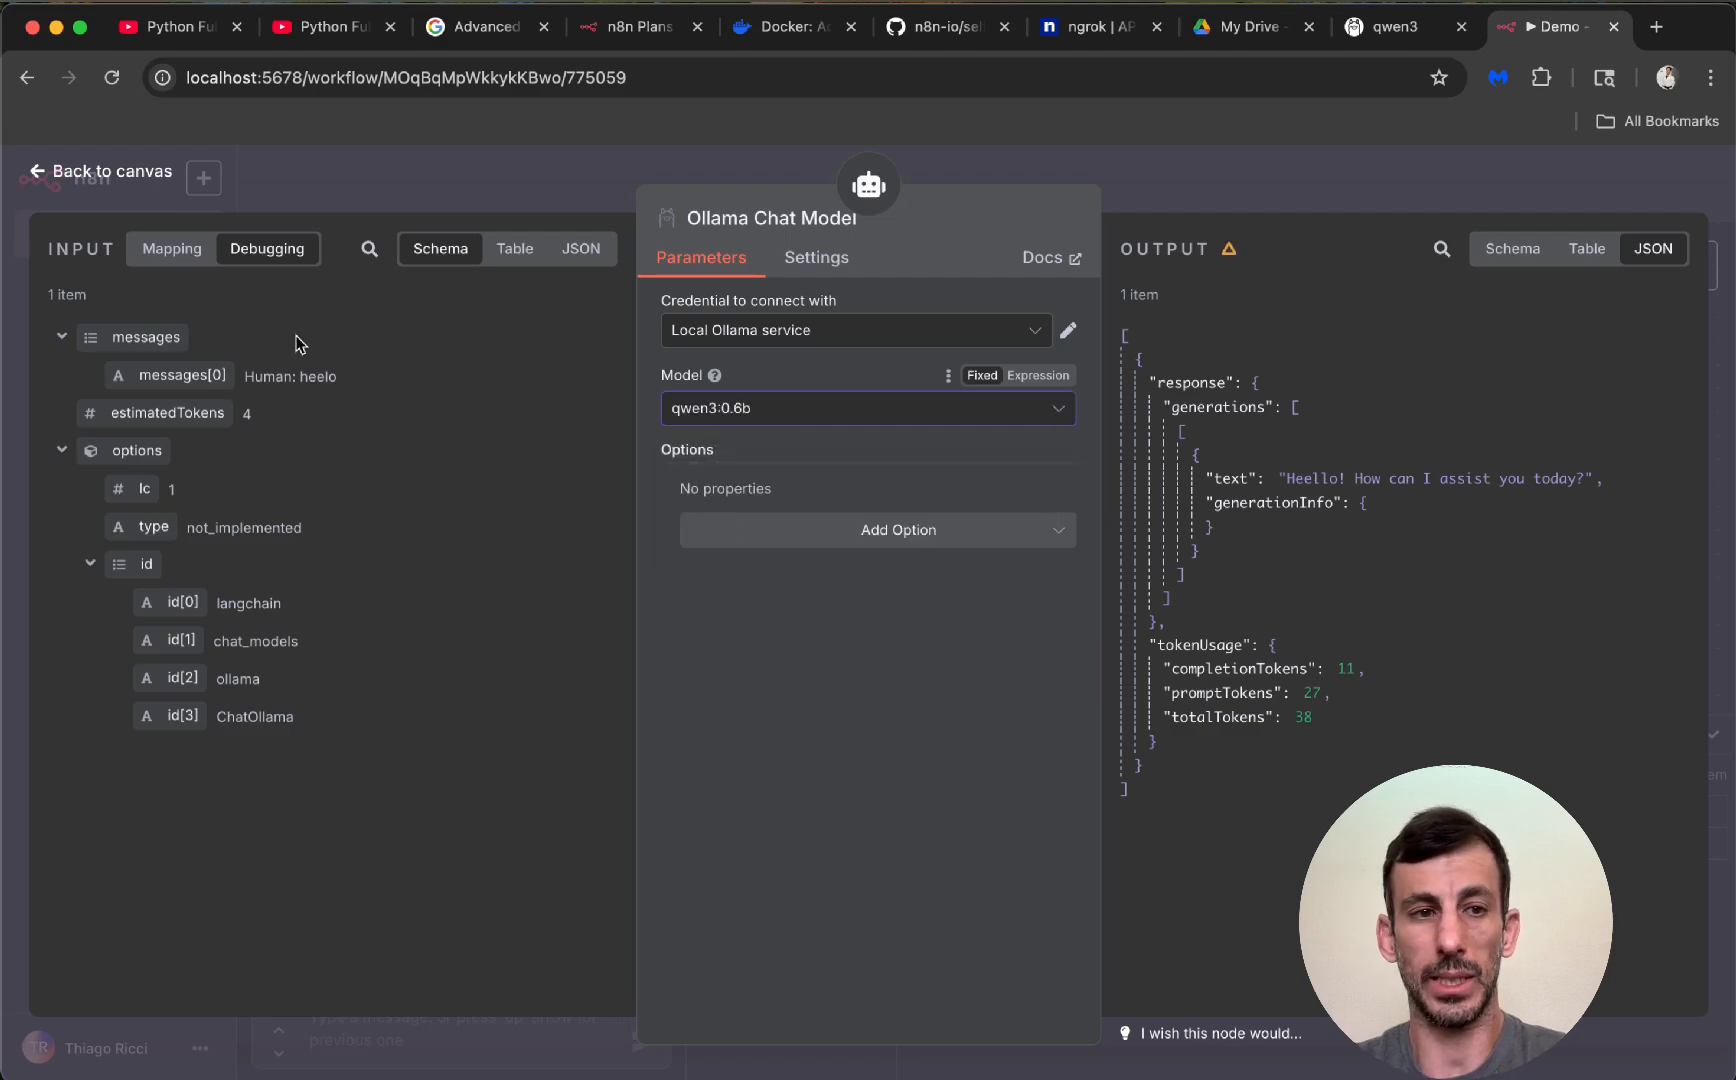
pyautogui.click(38, 180)
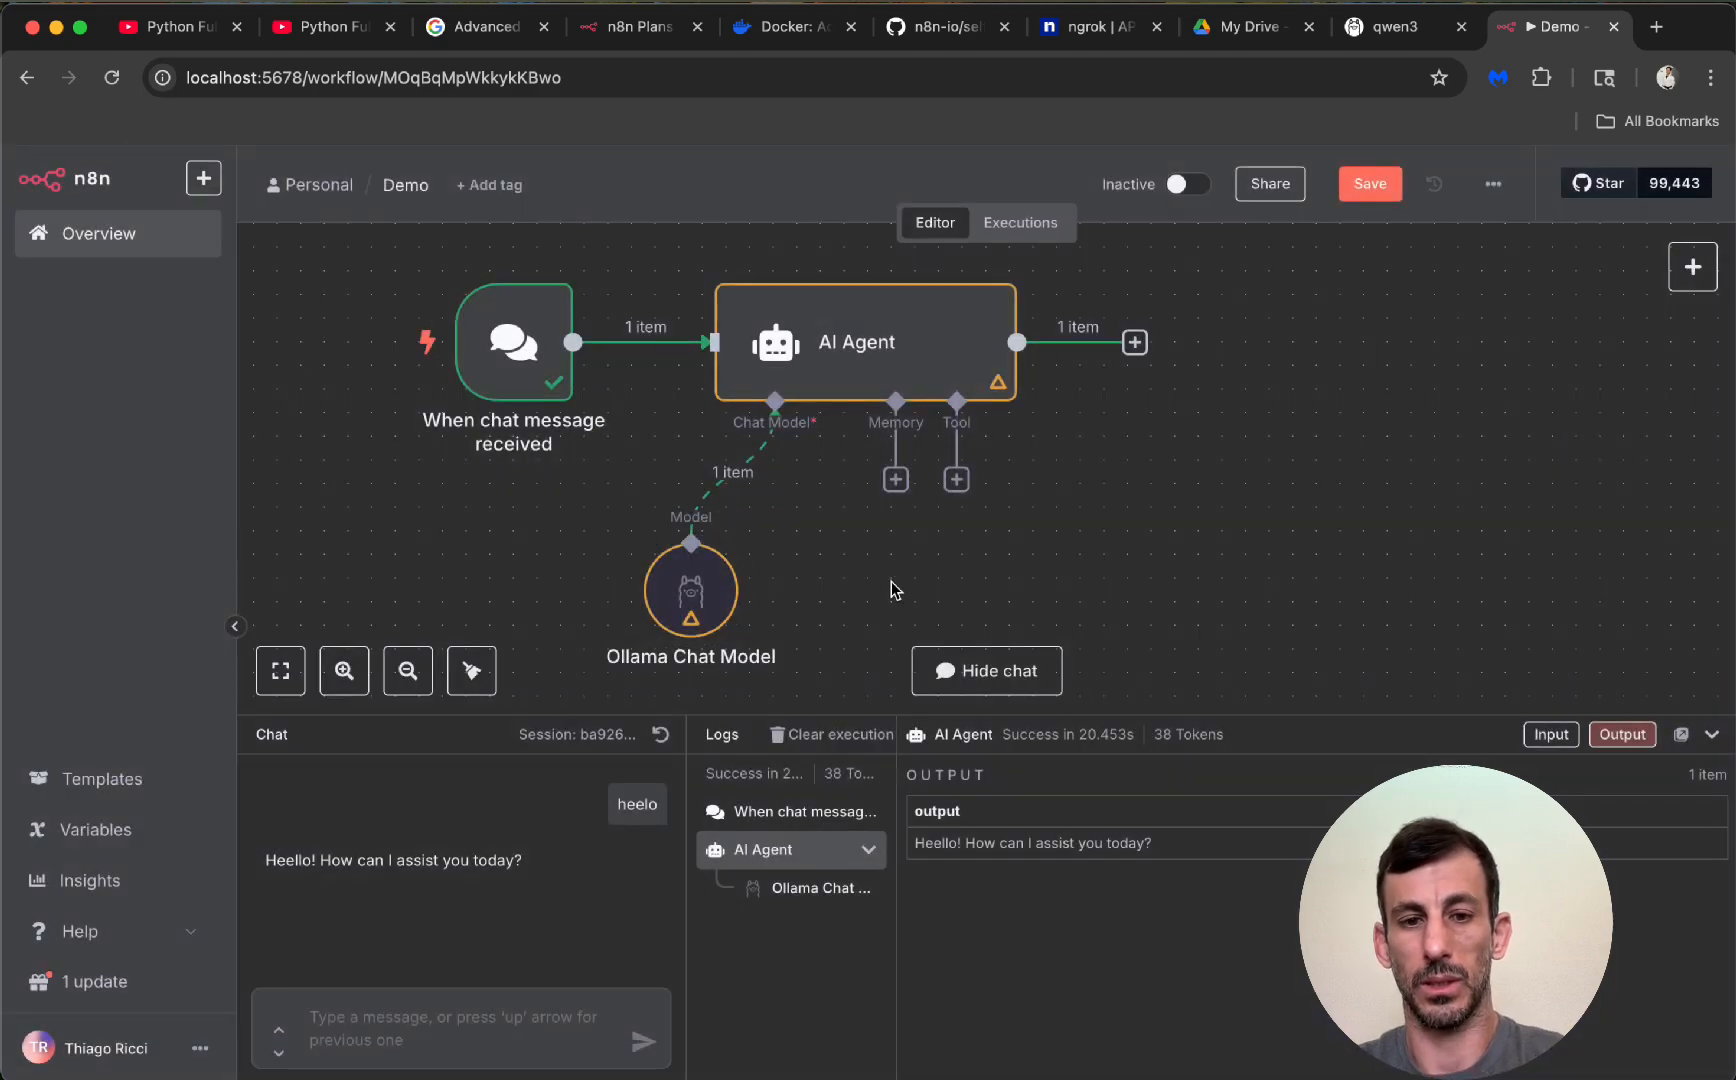
# Reset the workflow chat session, send the message "hello" to the AI Agent and read through its full reply
pyautogui.click(660, 740)
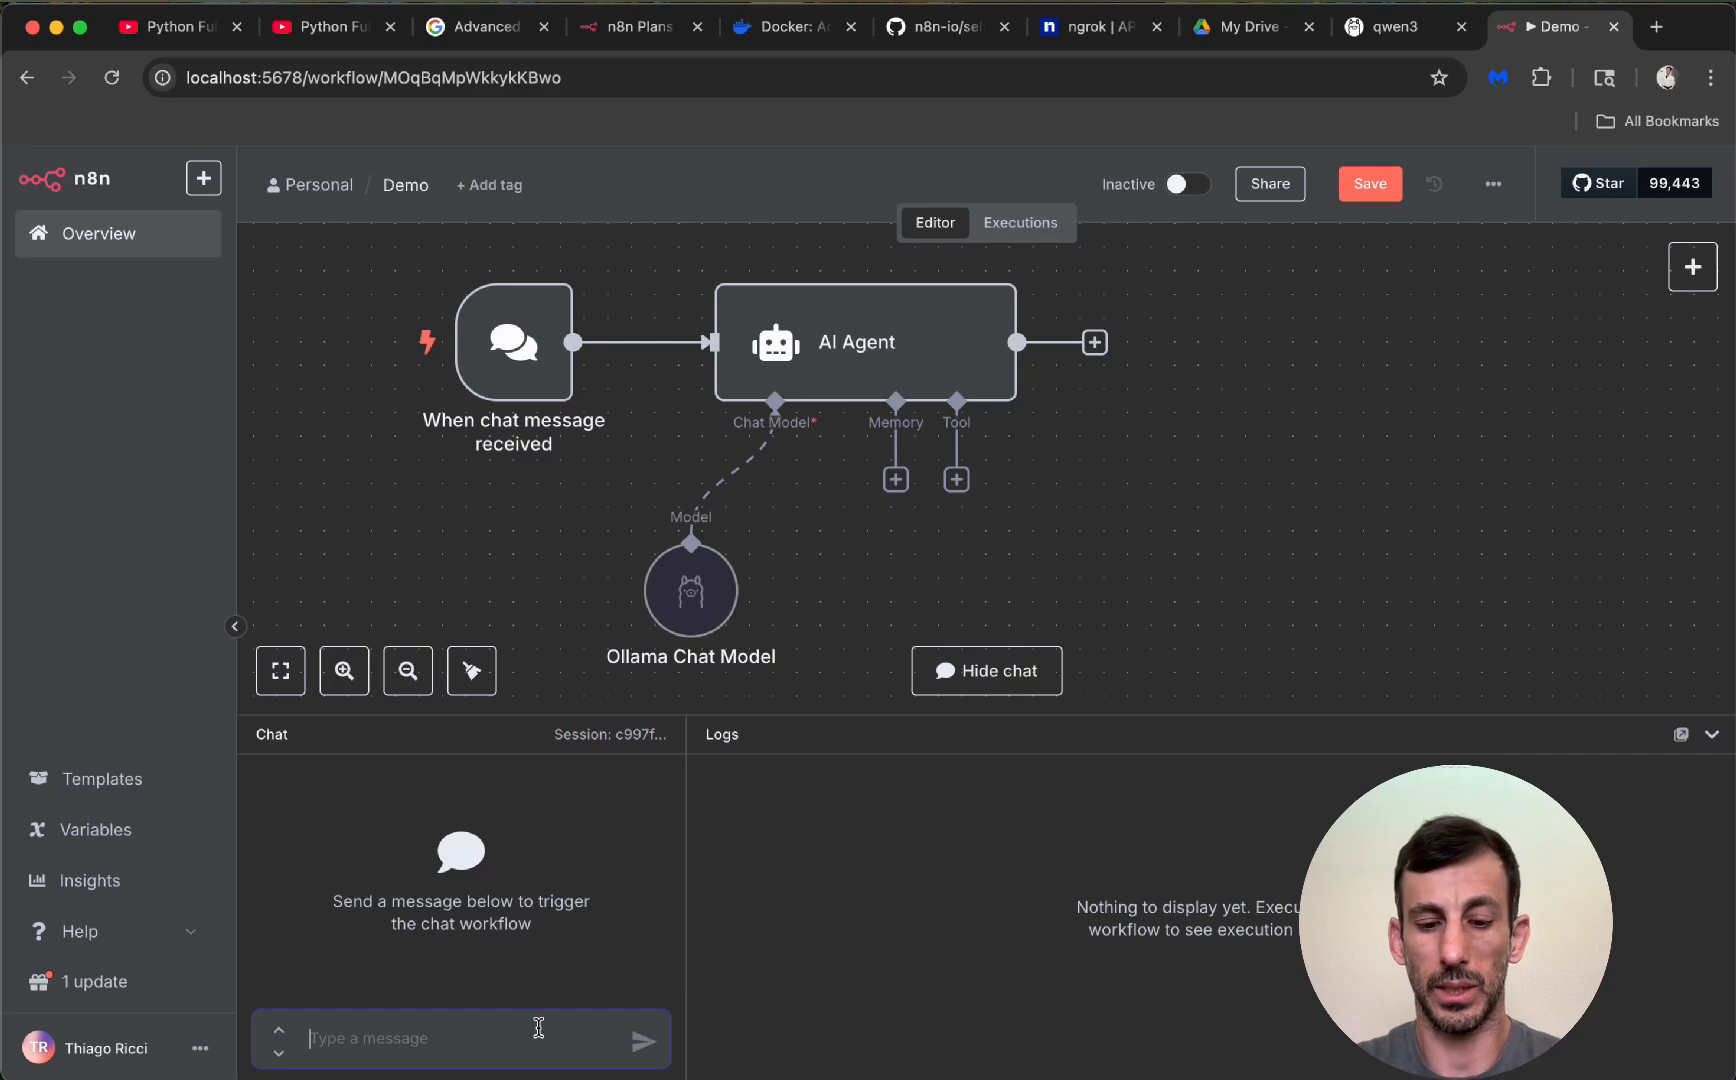
pyautogui.write('hello')
pyautogui.press('Return')
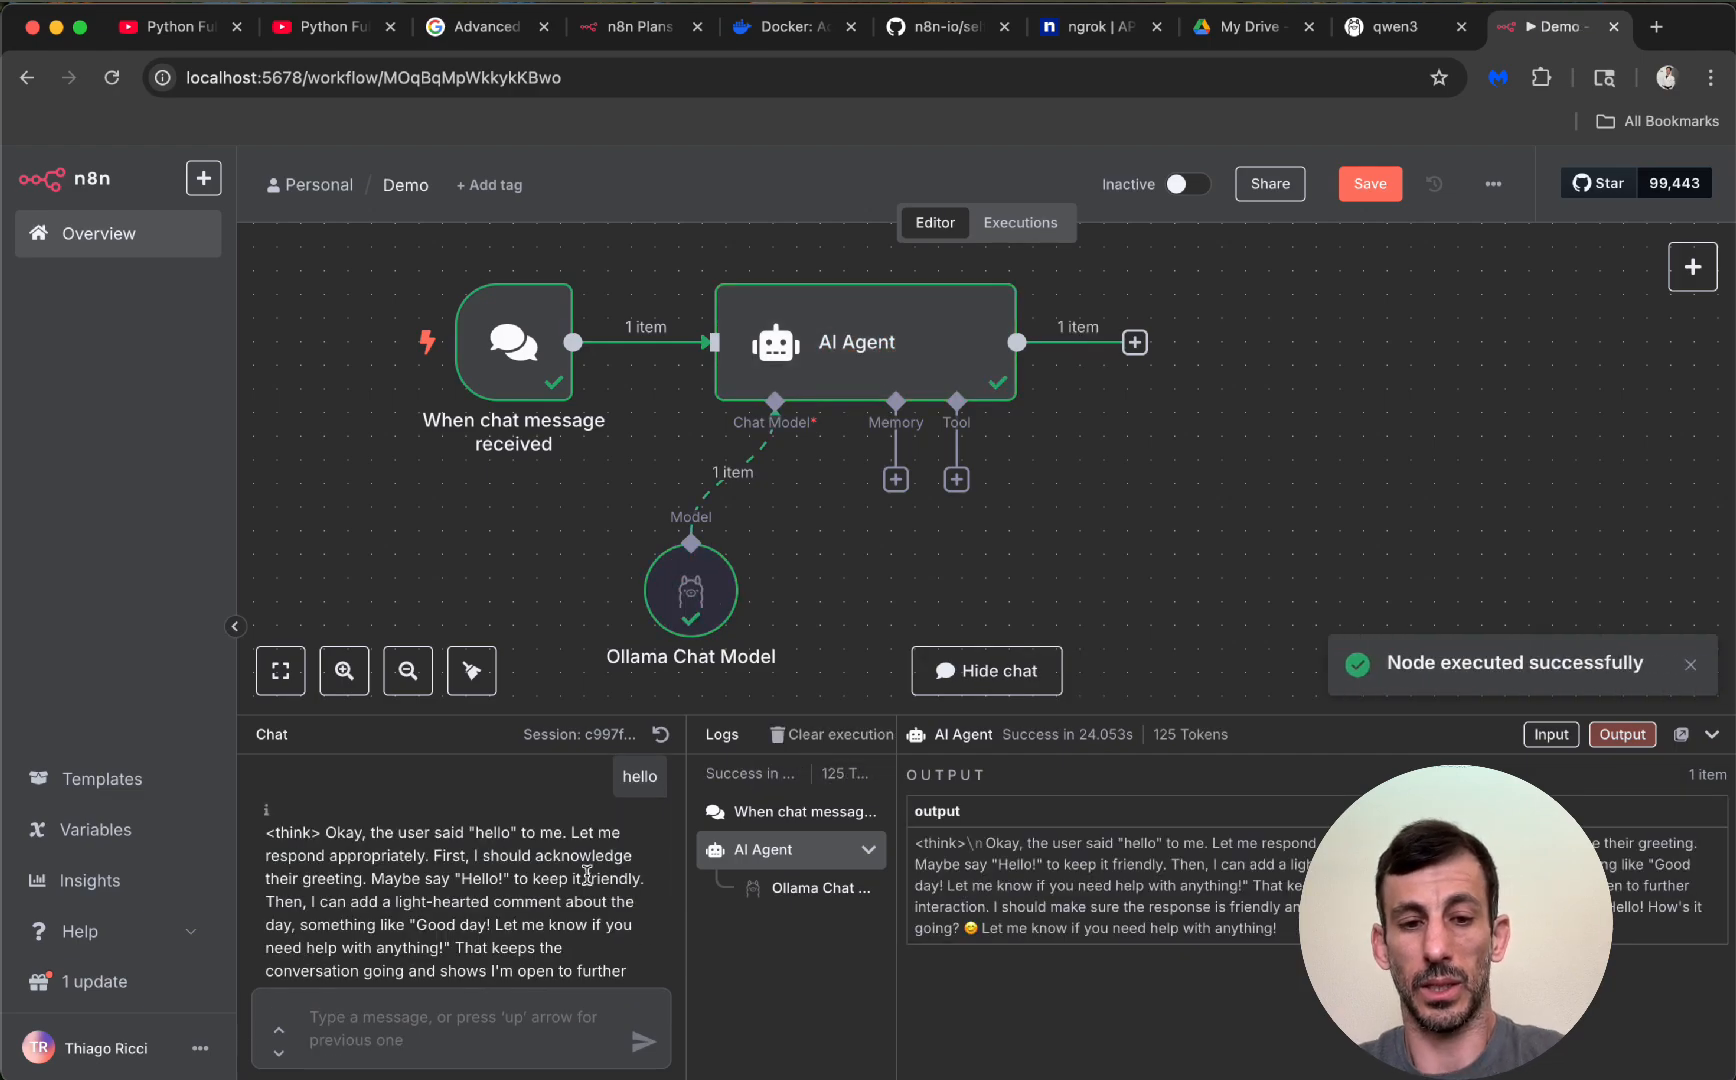
pyautogui.scroll(-3, 587, 875)
pyautogui.scroll(2, 587, 875)
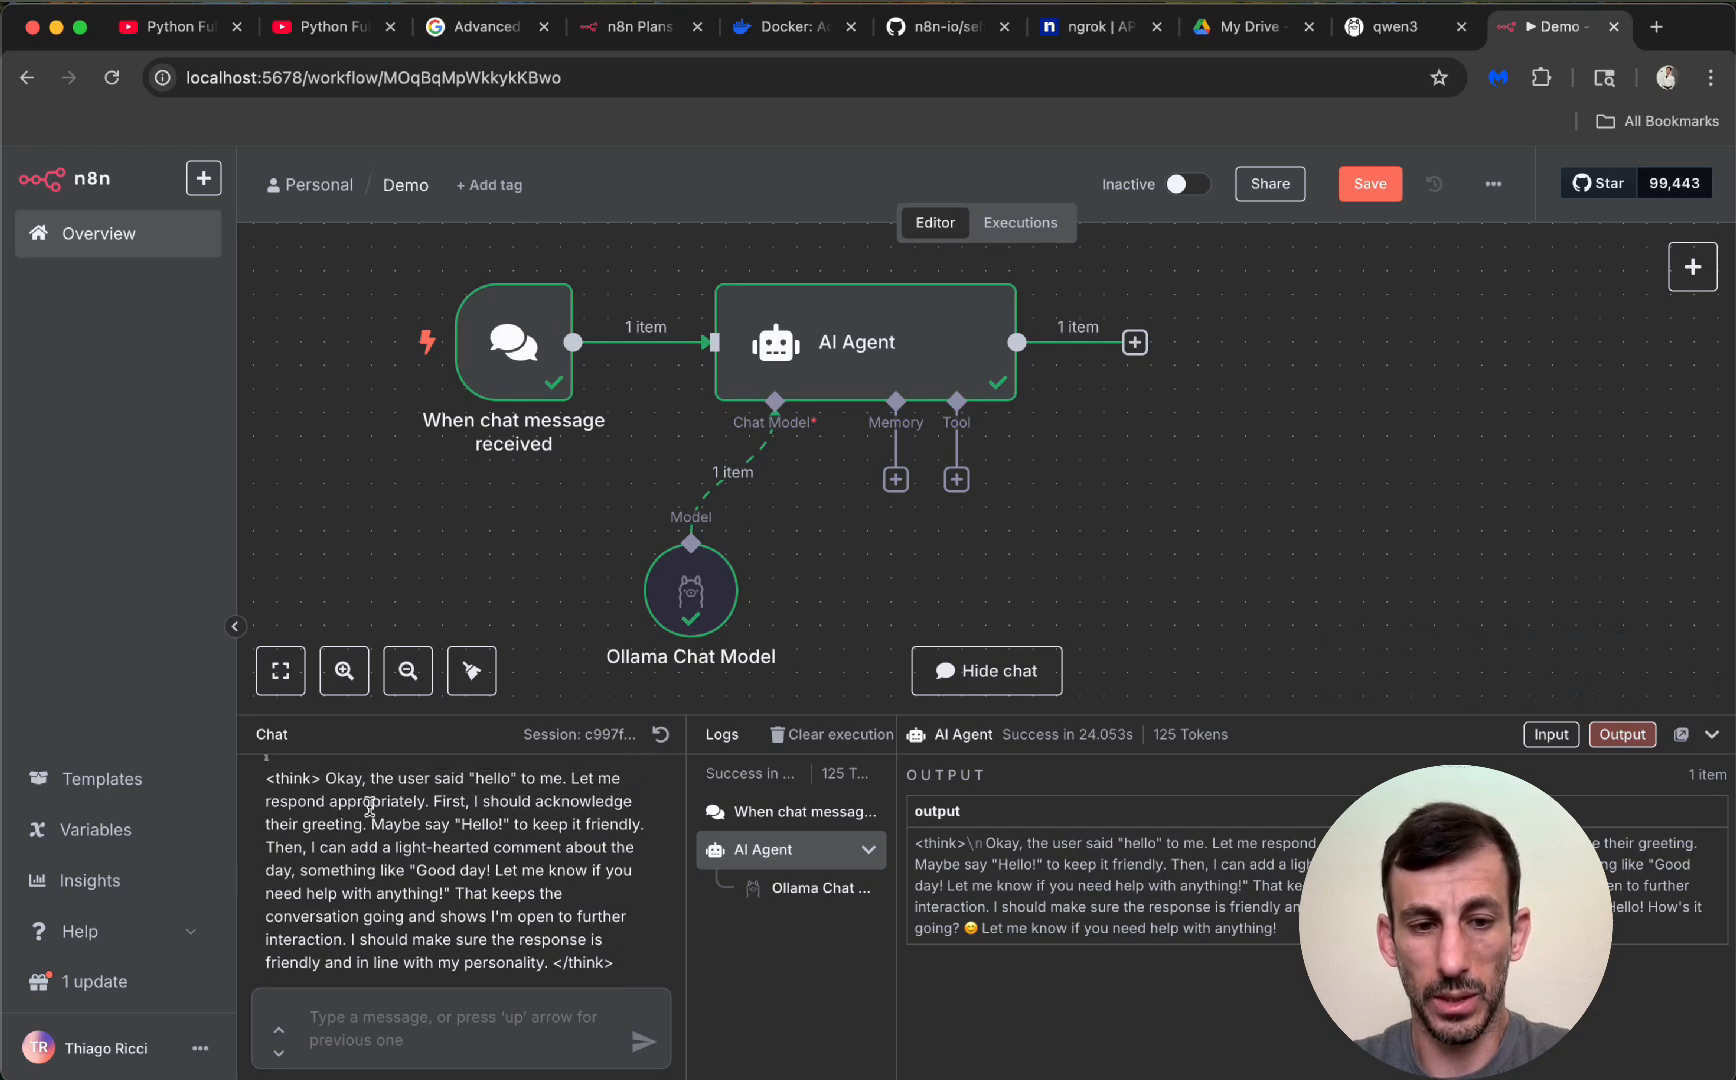
pyautogui.scroll(-2, 561, 816)
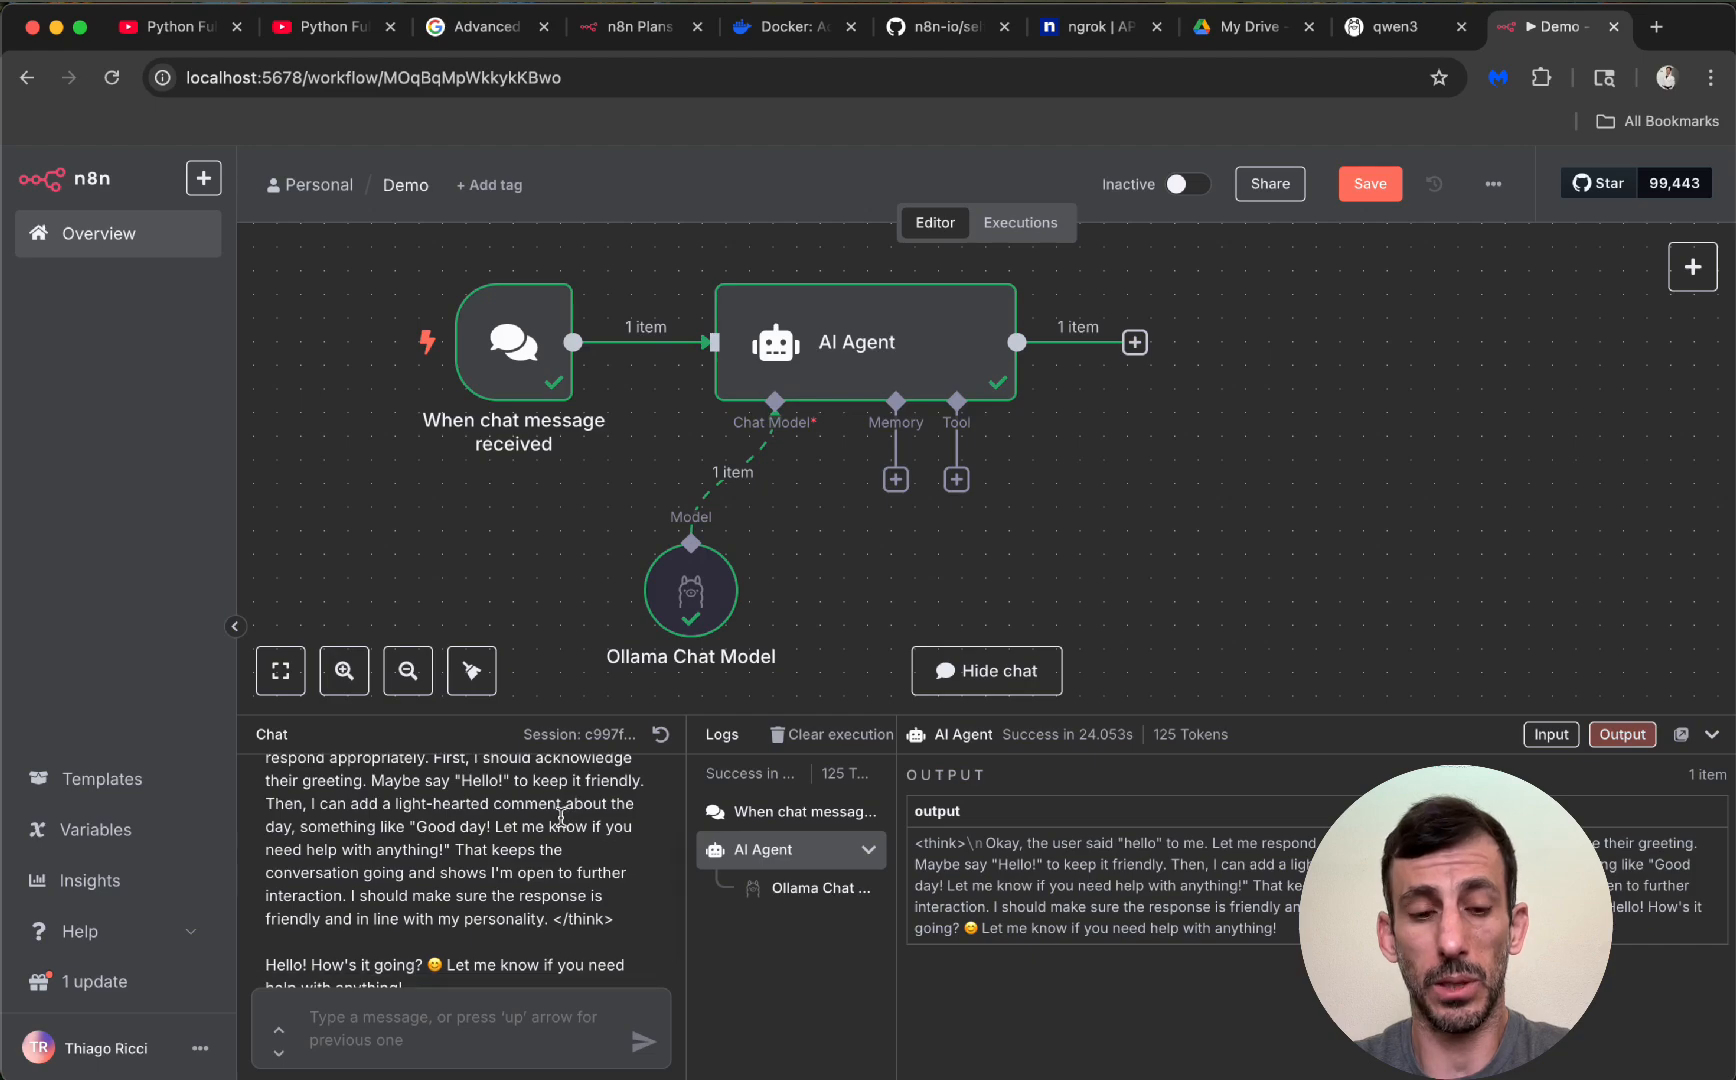
pyautogui.scroll(-2, 561, 825)
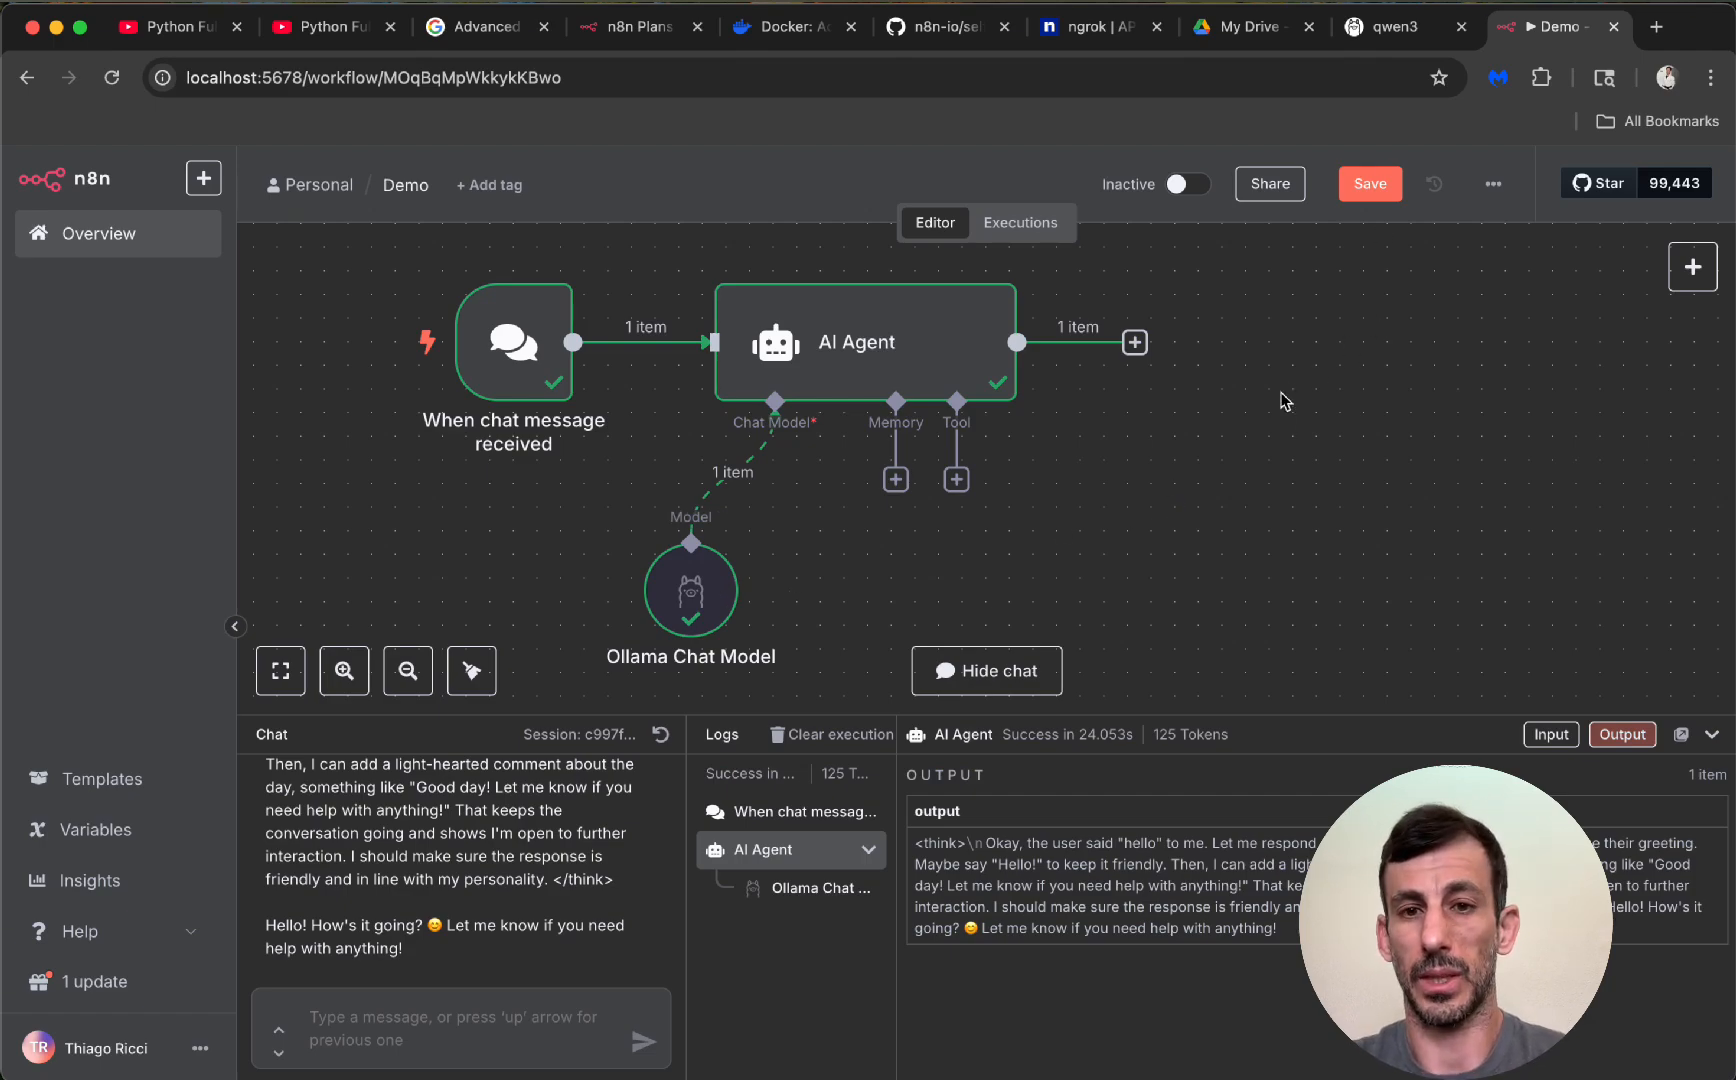
# Switch to Docker Desktop, view the list of starter kit containers, and return to the n8n Demo workflow
pyautogui.press('super+Tab')
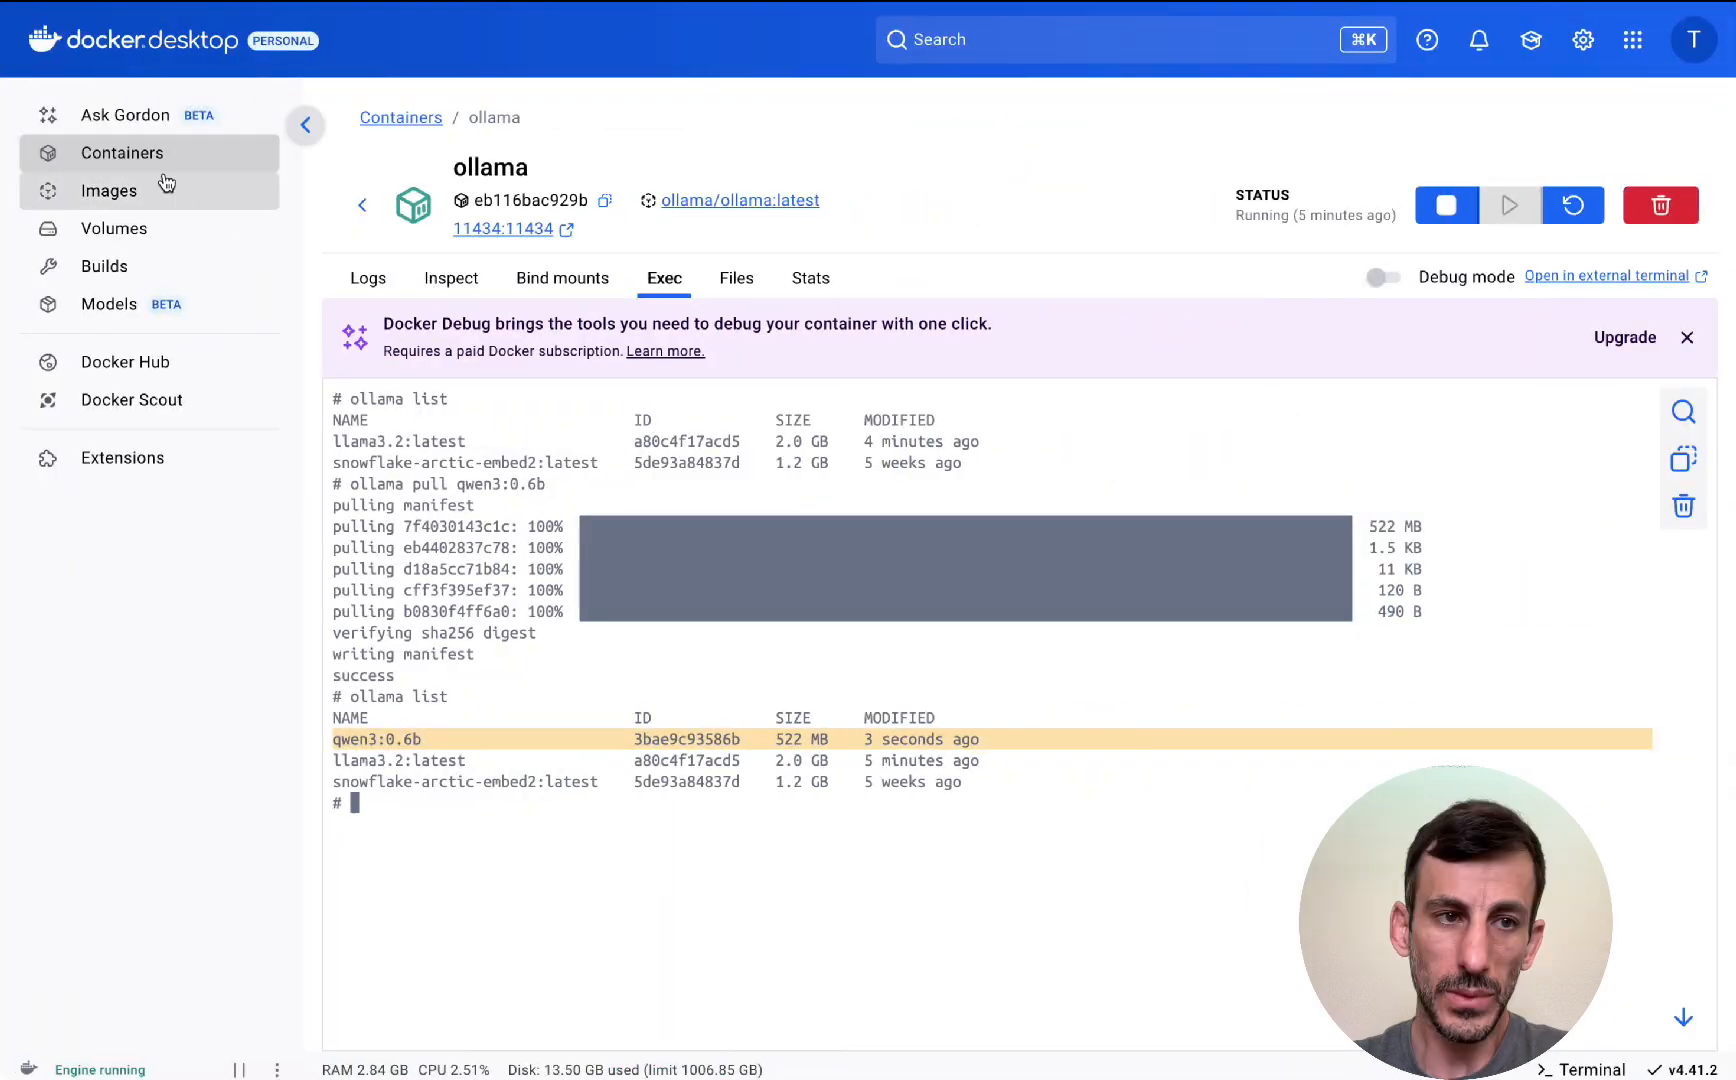
pyautogui.click(141, 150)
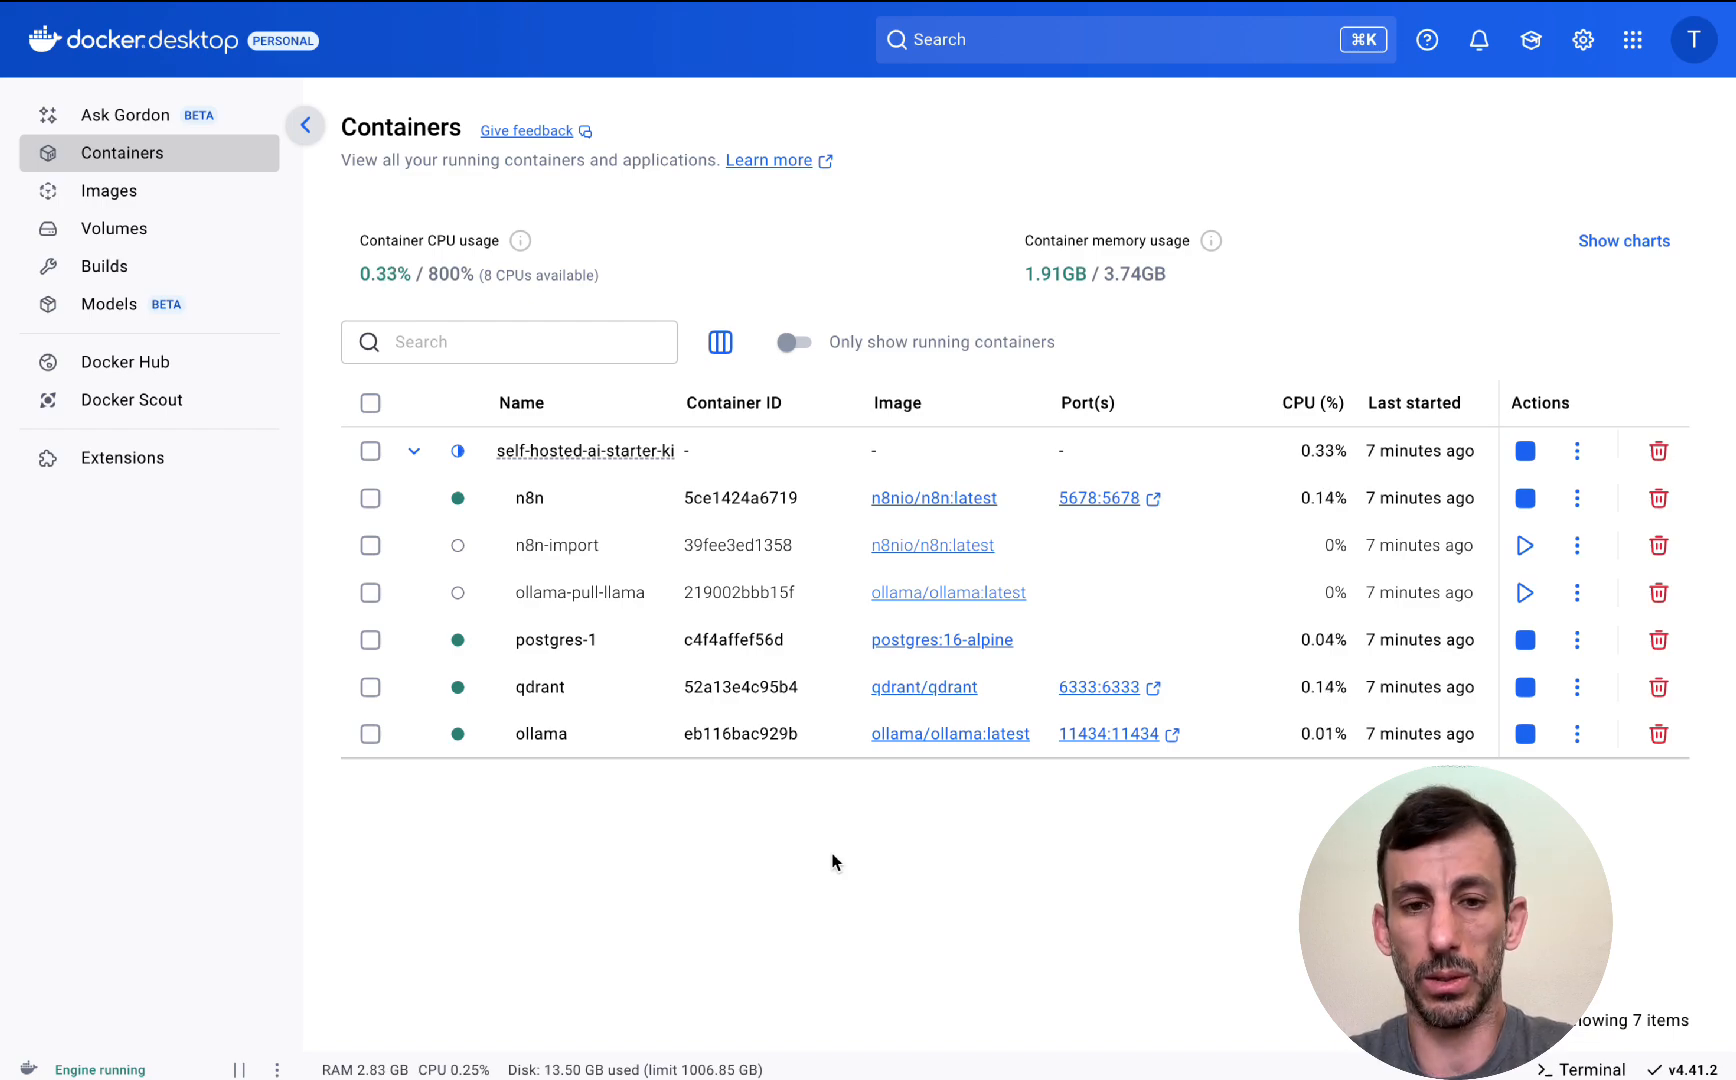
pyautogui.press('super+Tab')
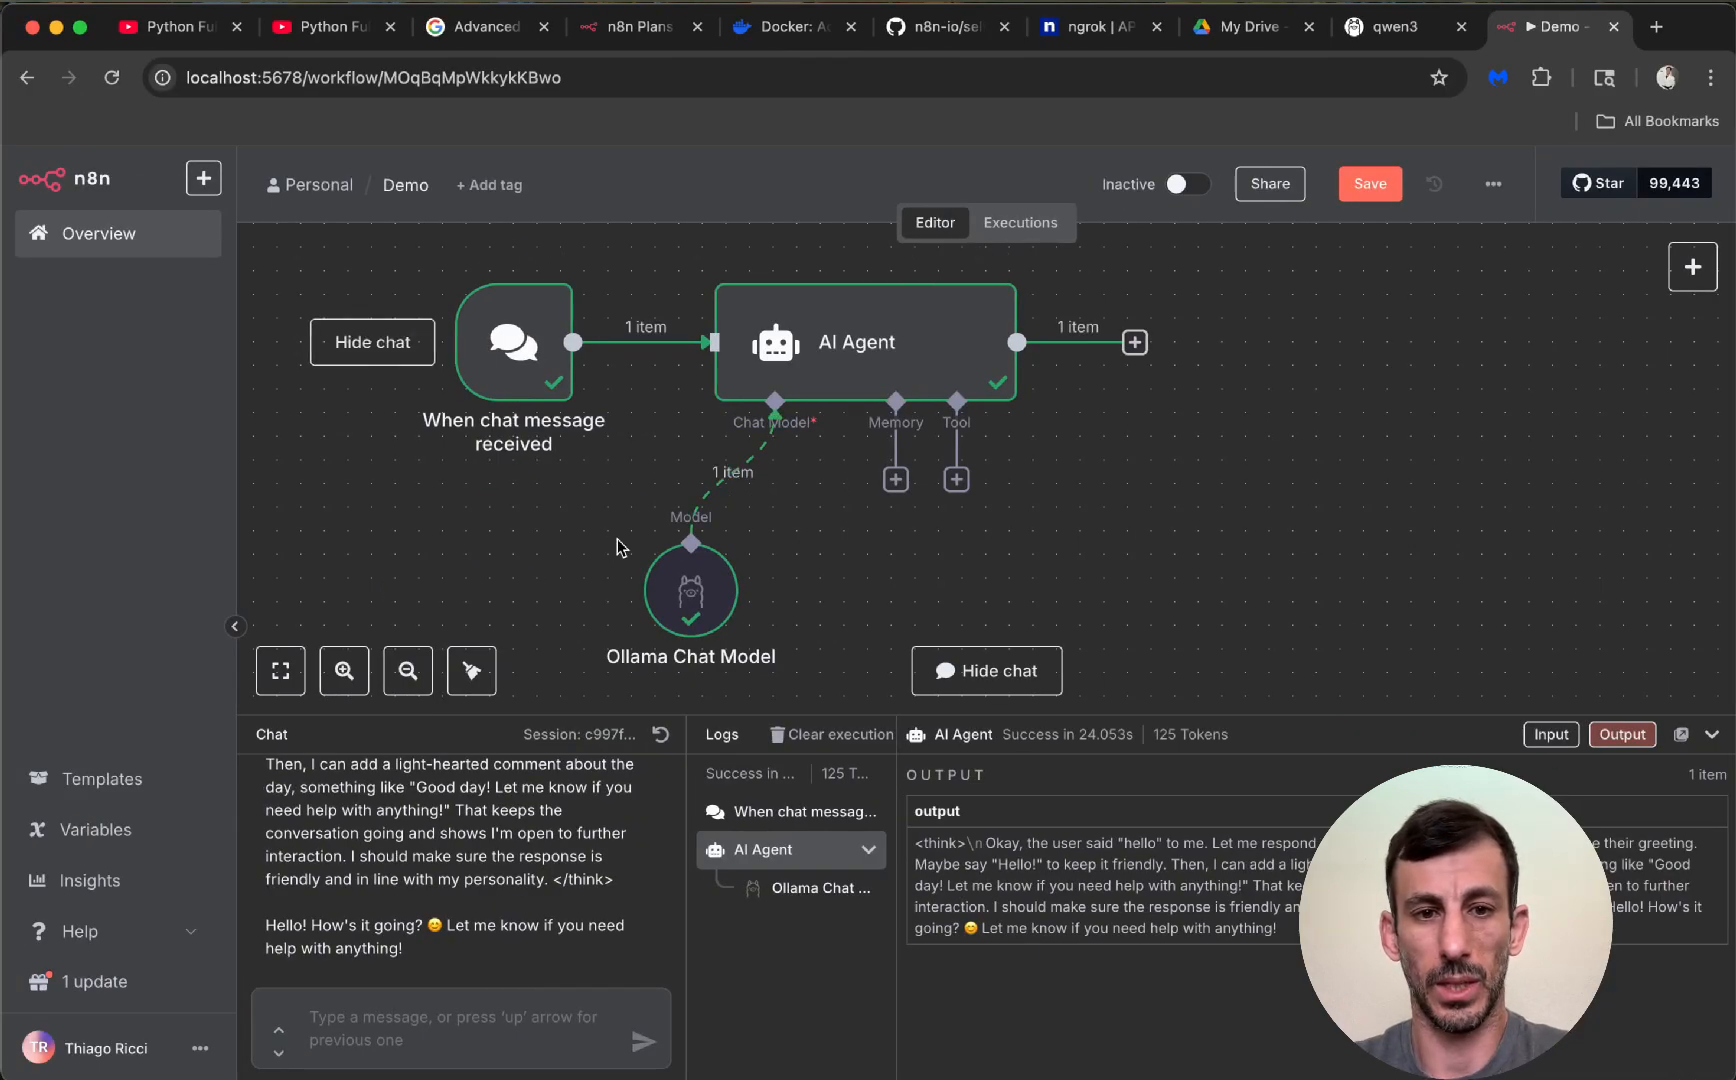
# Reset the Demo workflow's chat session and hide the chat panel
pyautogui.scroll(-3, 700, 560)
pyautogui.click(660, 734)
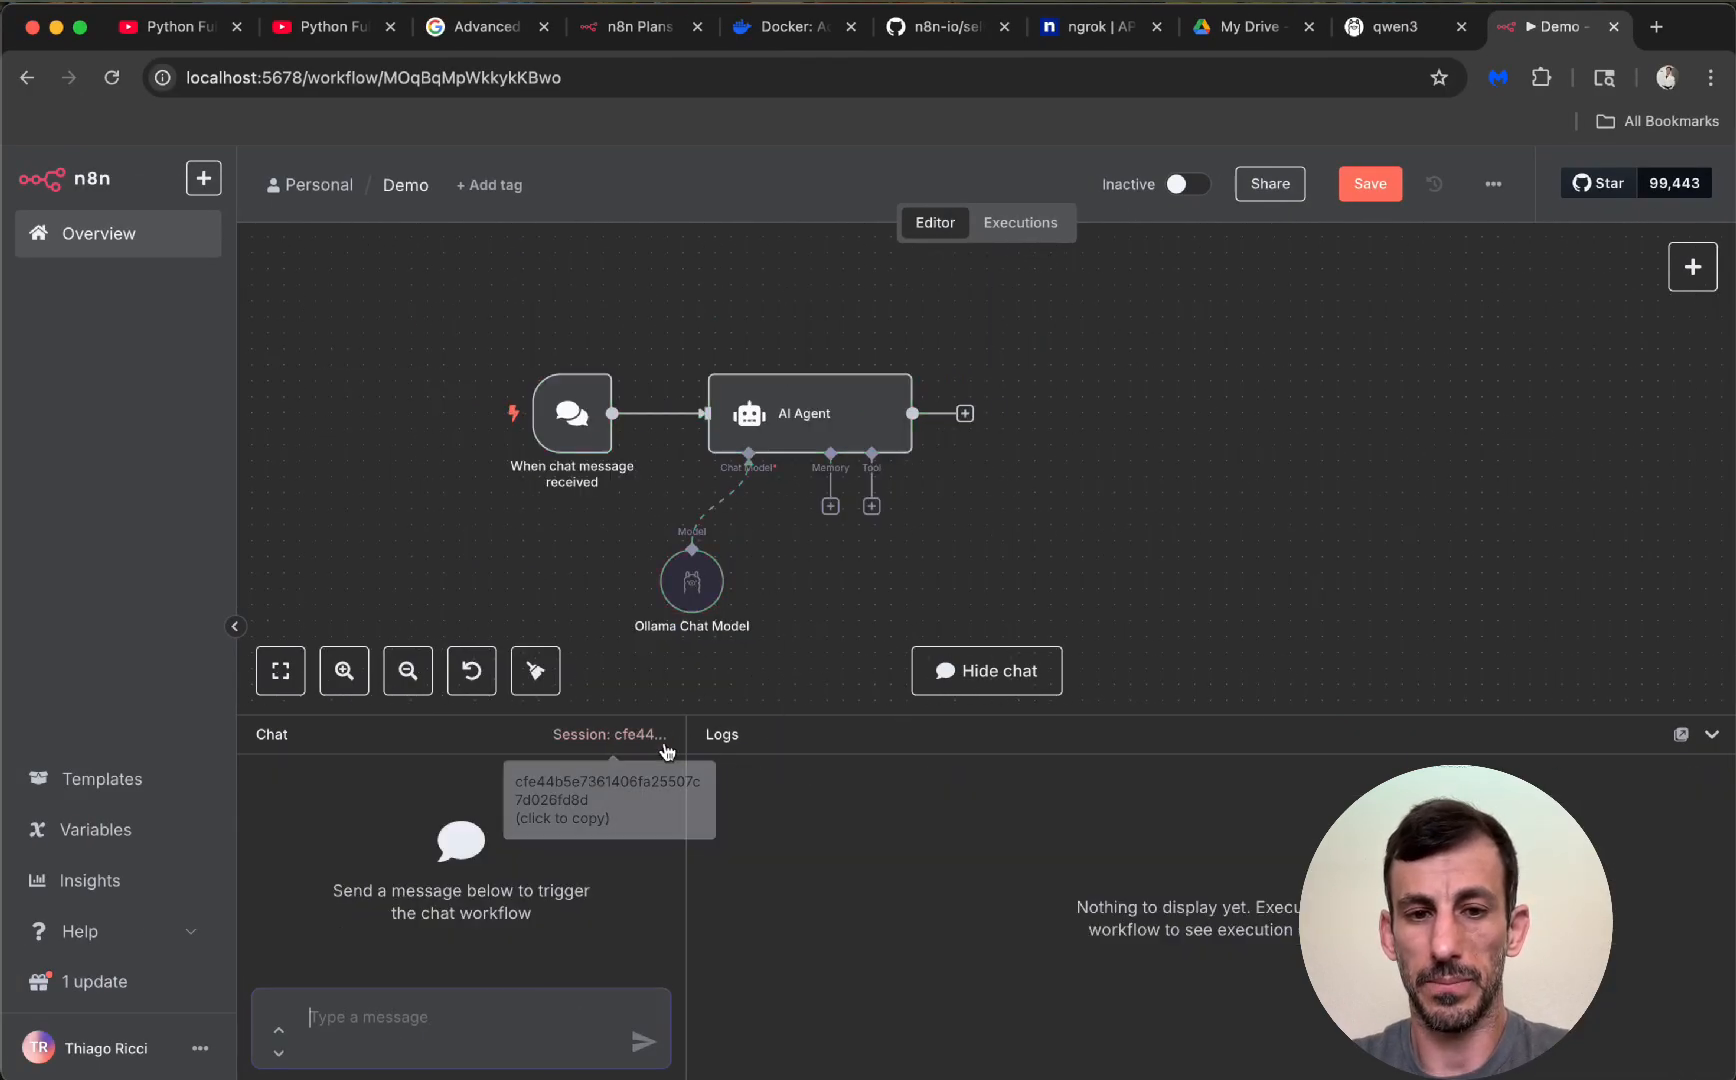
pyautogui.click(1010, 670)
pyautogui.hscroll(-2, 1155, 434)
pyautogui.scroll(-2, 1155, 434)
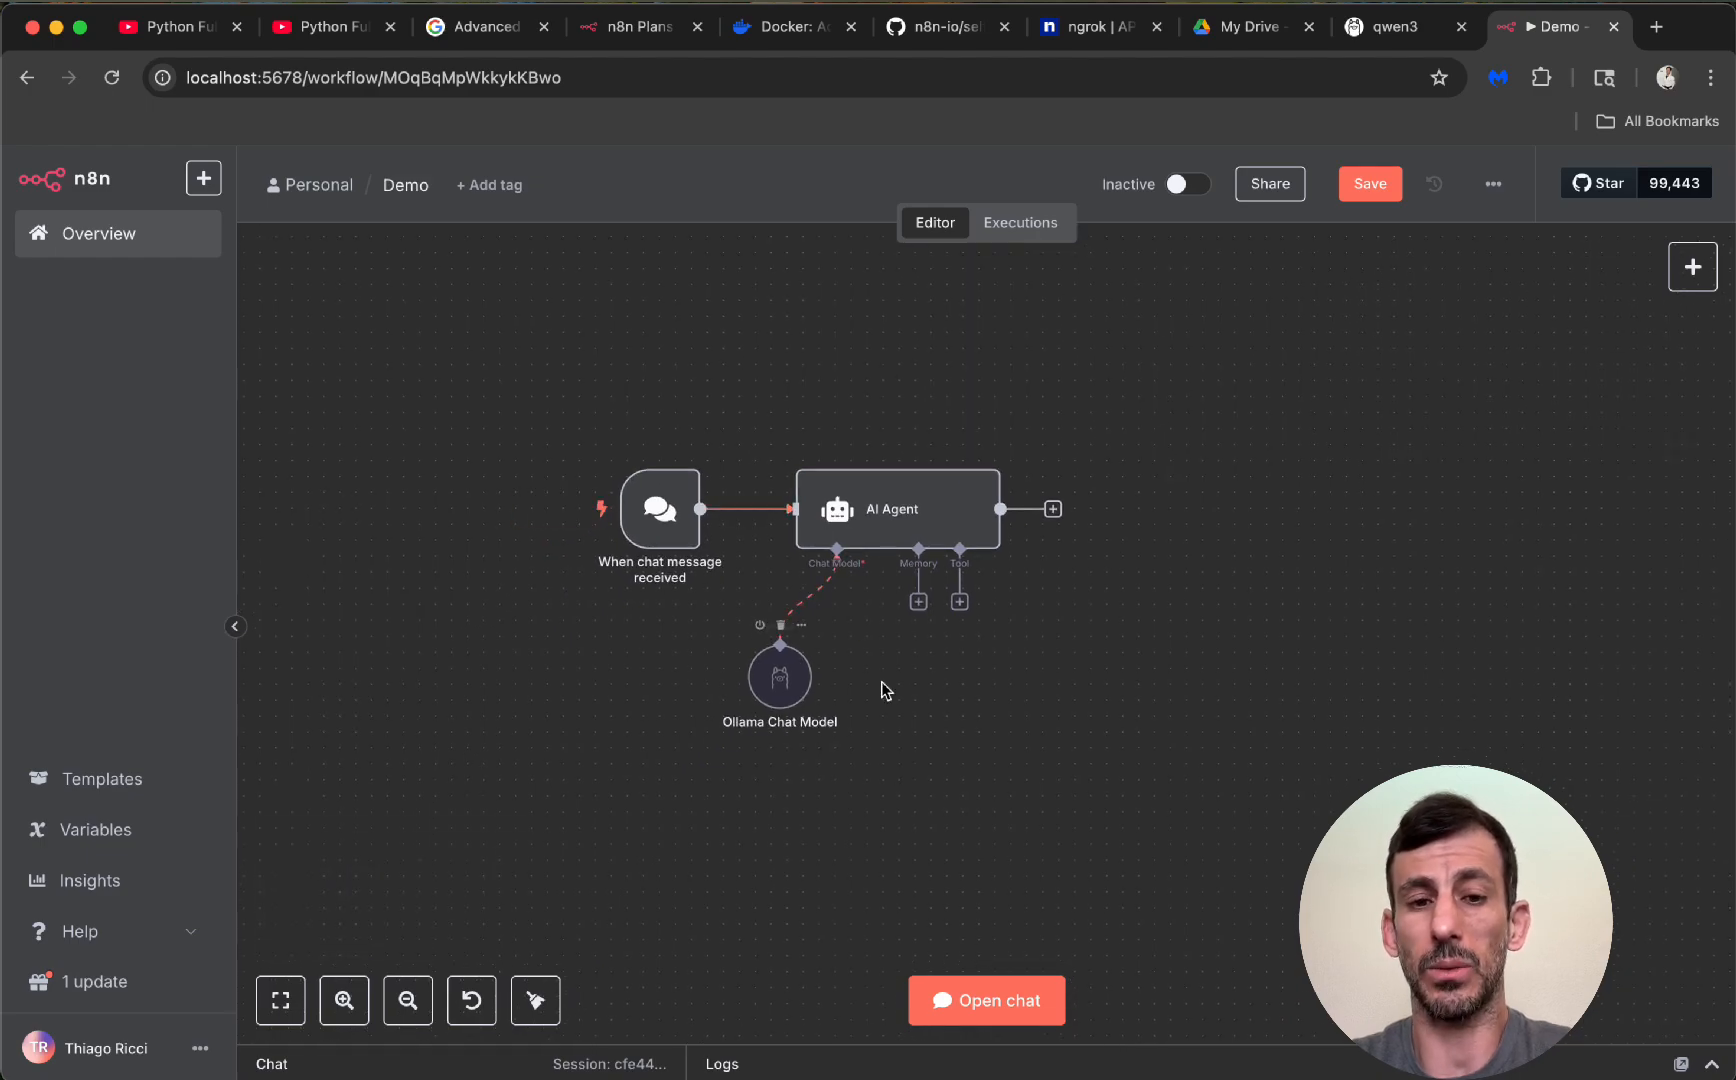
# Add a Webhook trigger node to the Demo workflow and place it above the "When chat message received" node
pyautogui.click(1692, 266)
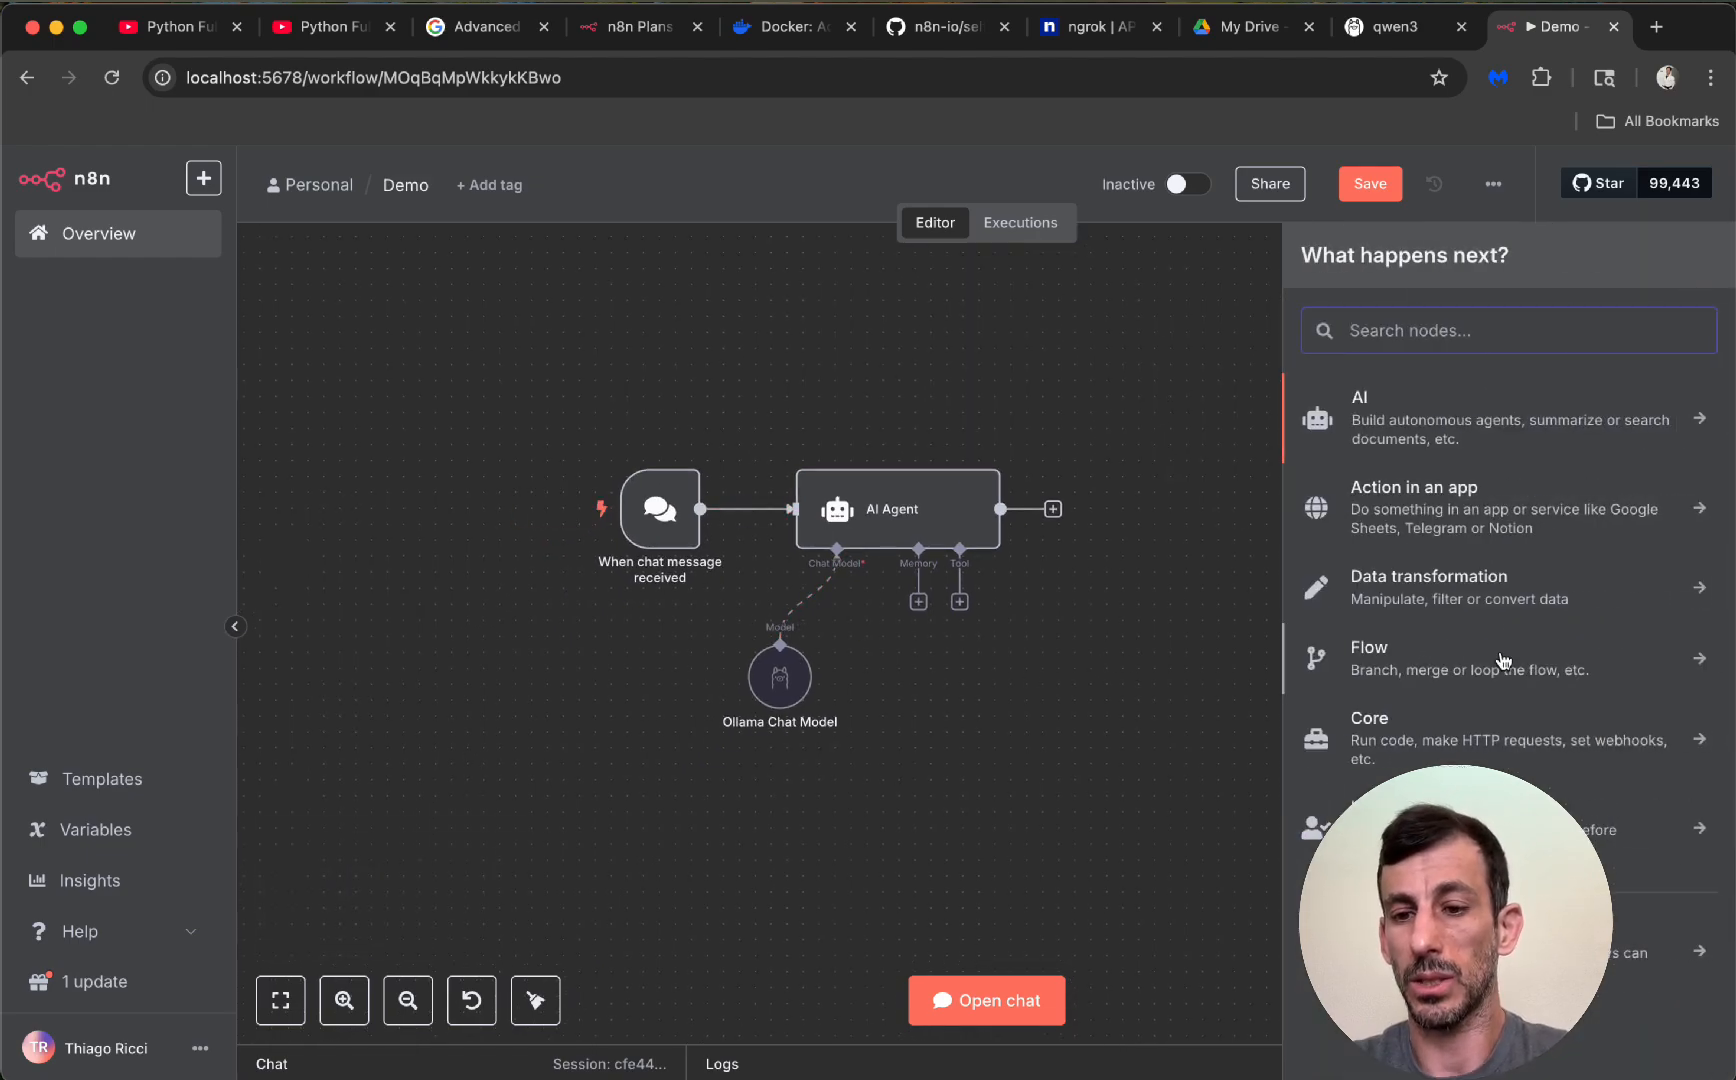
pyautogui.write('web')
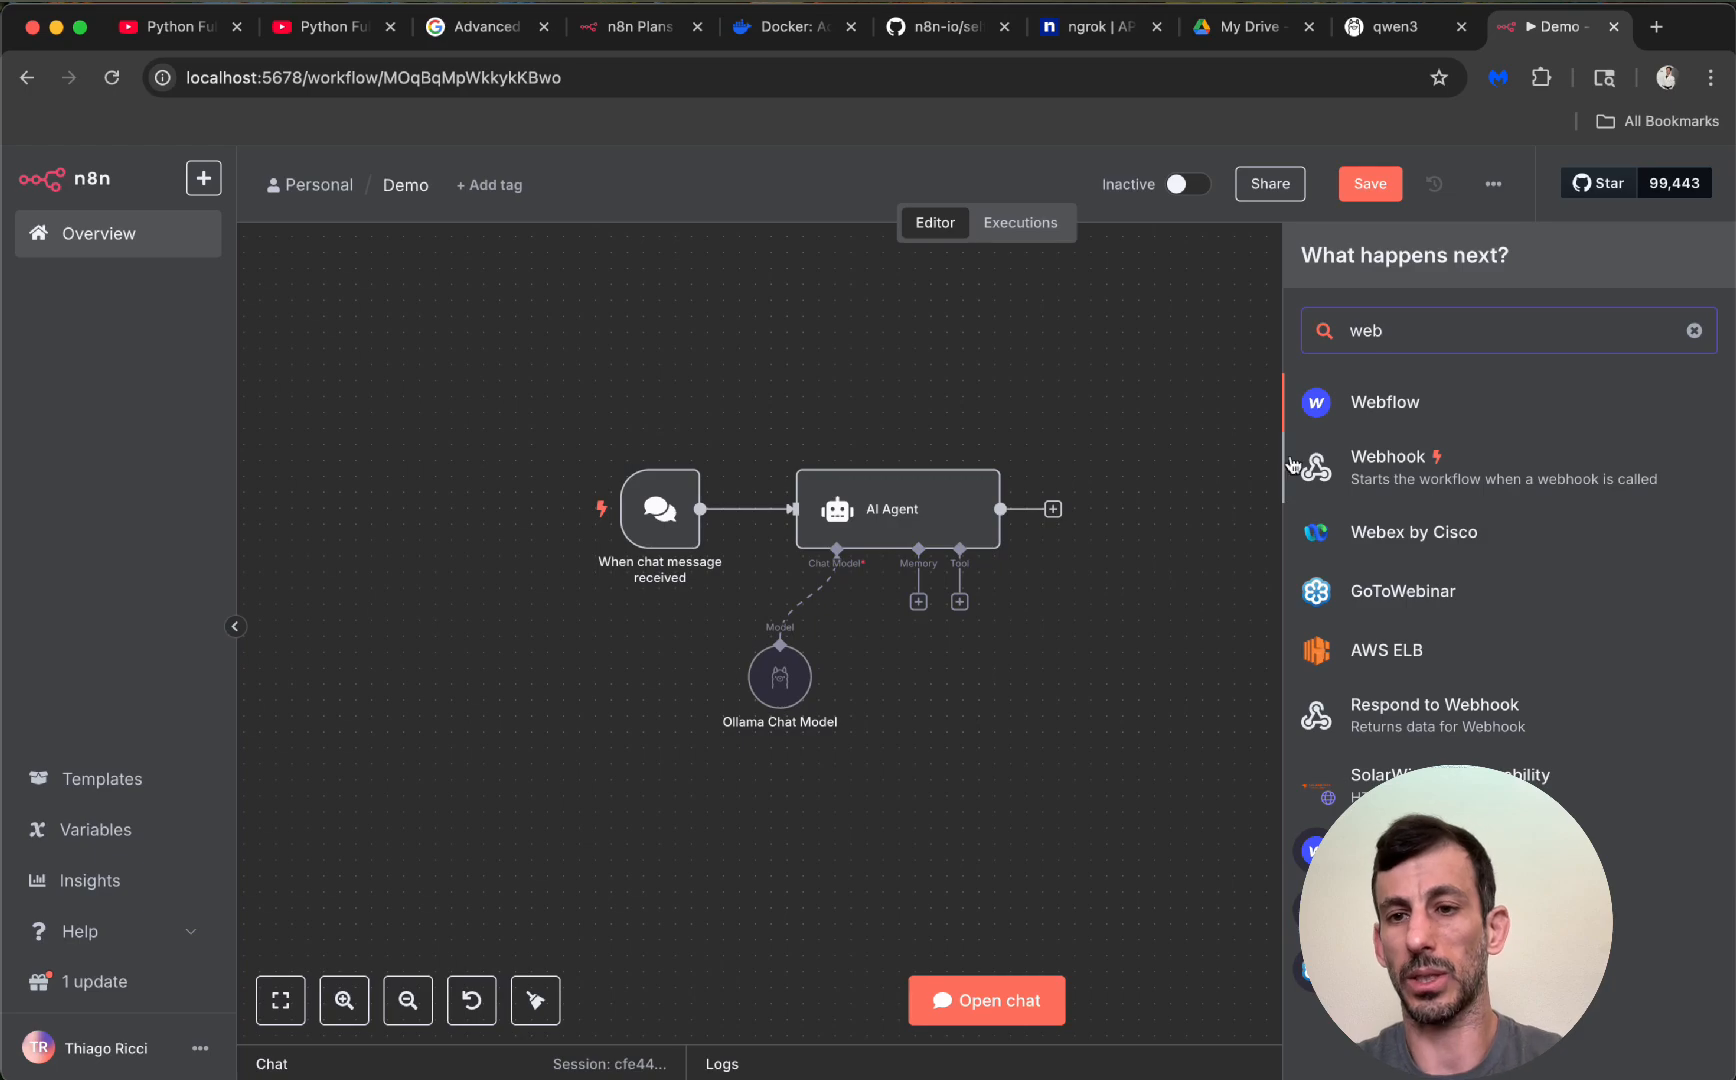
pyautogui.click(1380, 462)
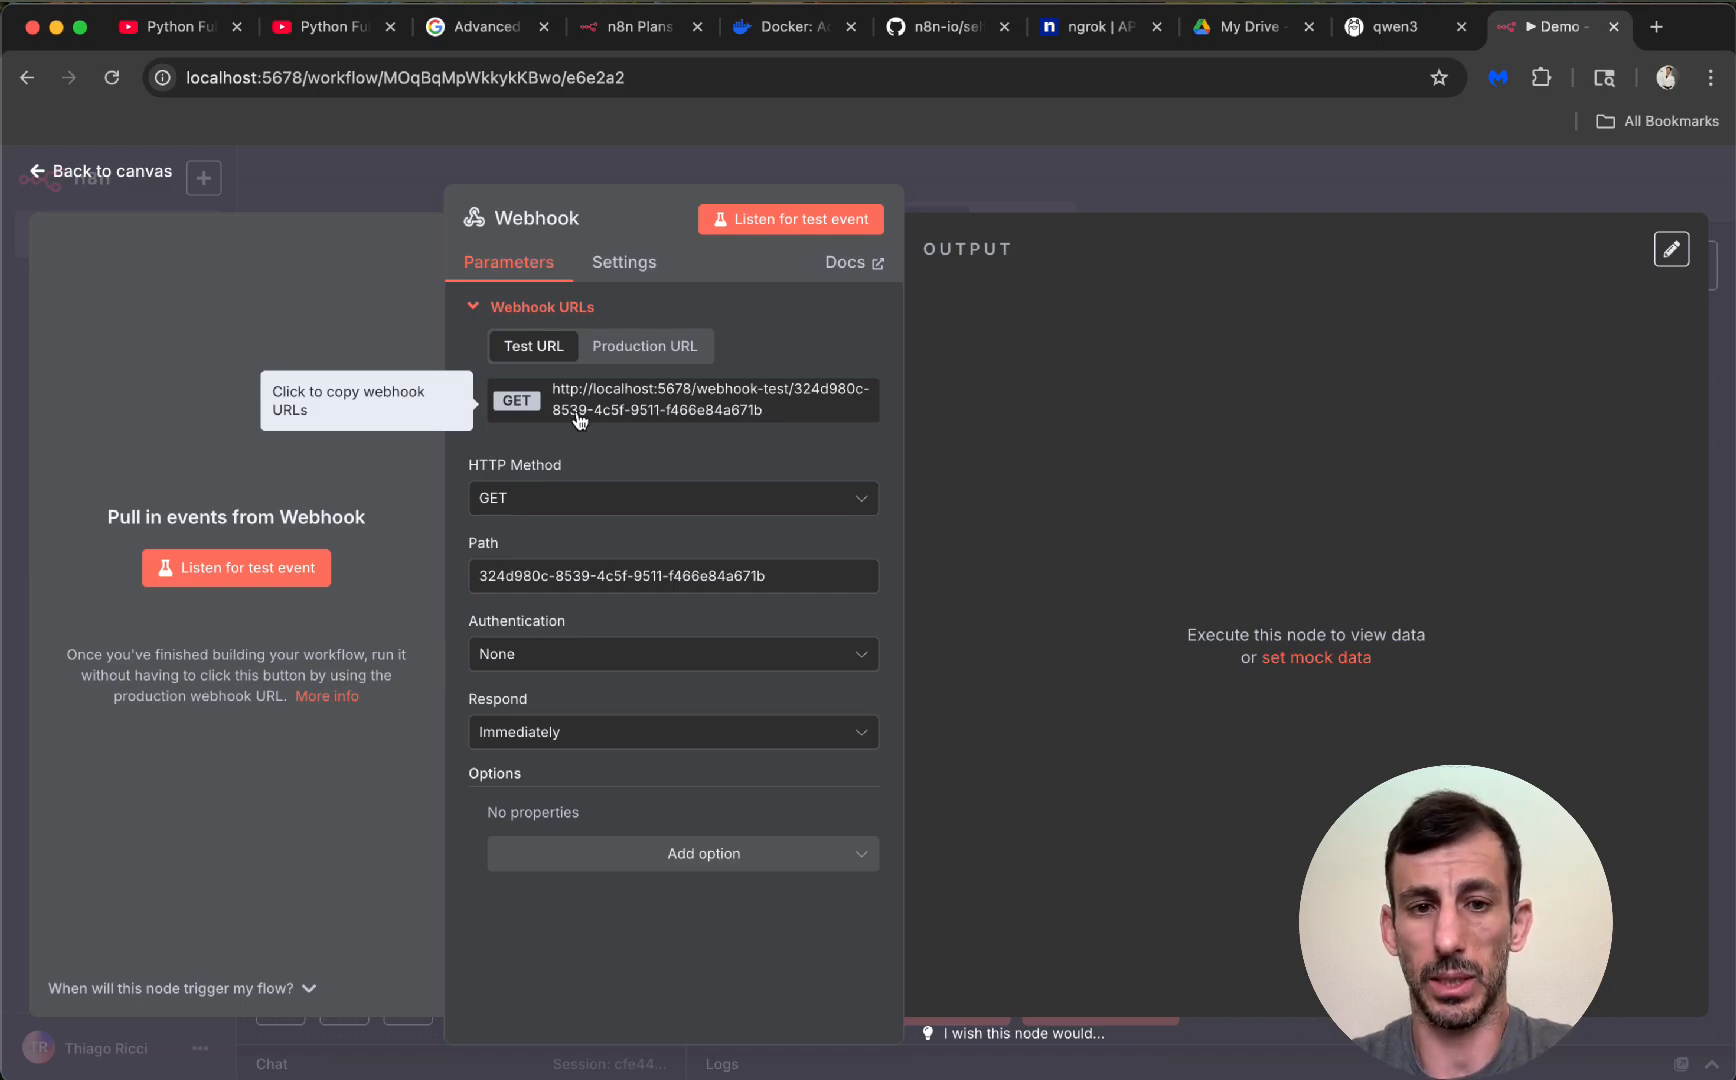
pyautogui.click(42, 172)
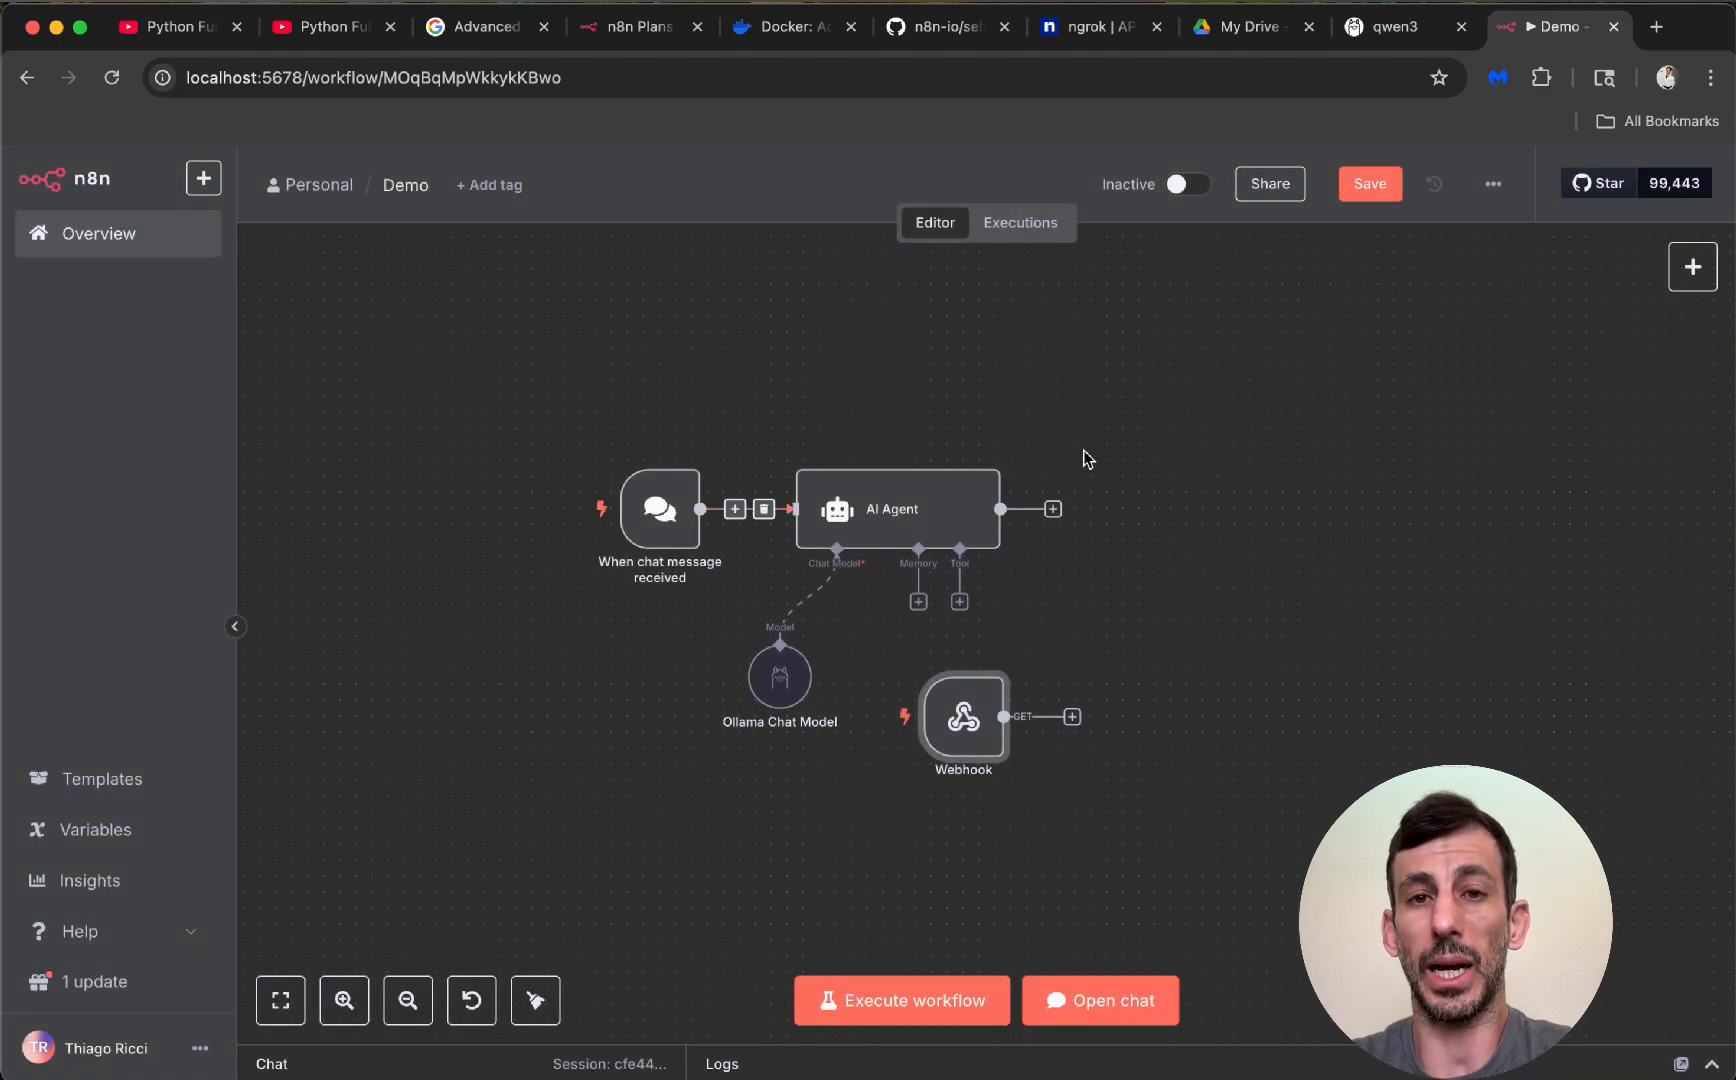
pyautogui.scroll(-2, 1286, 535)
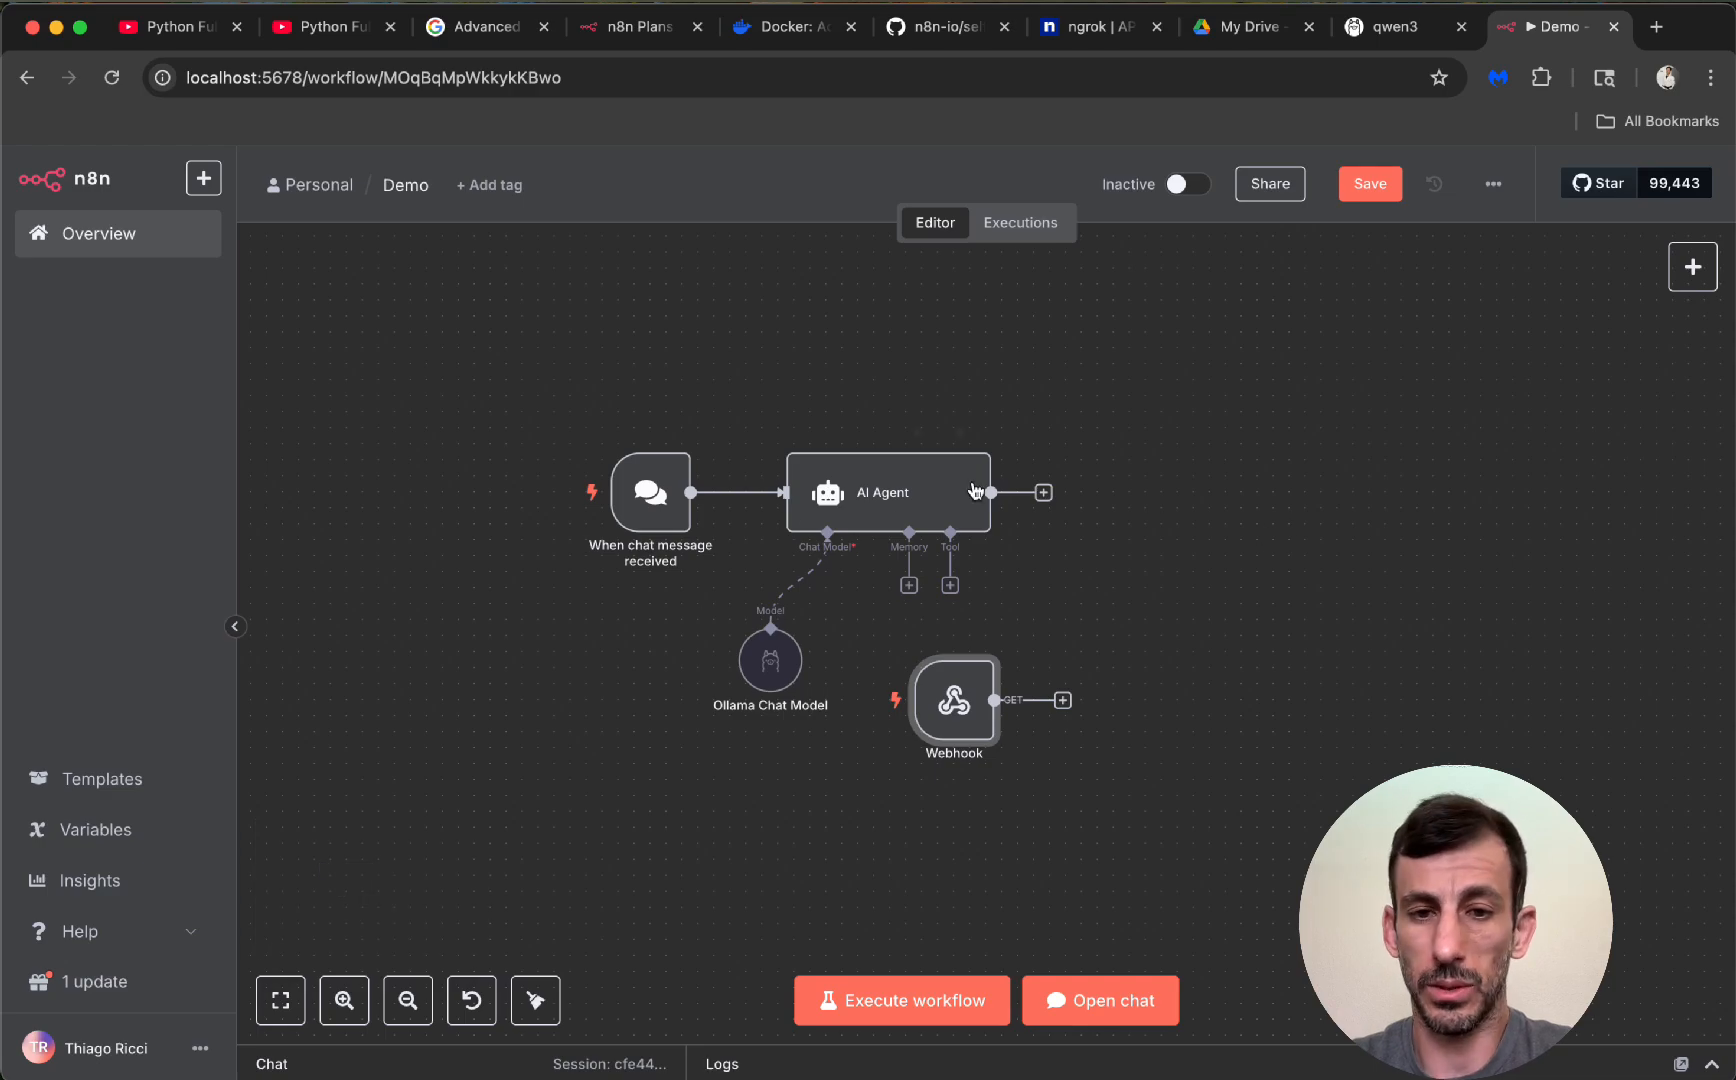
pyautogui.moveTo(954, 700); pyautogui.dragTo(602, 376)
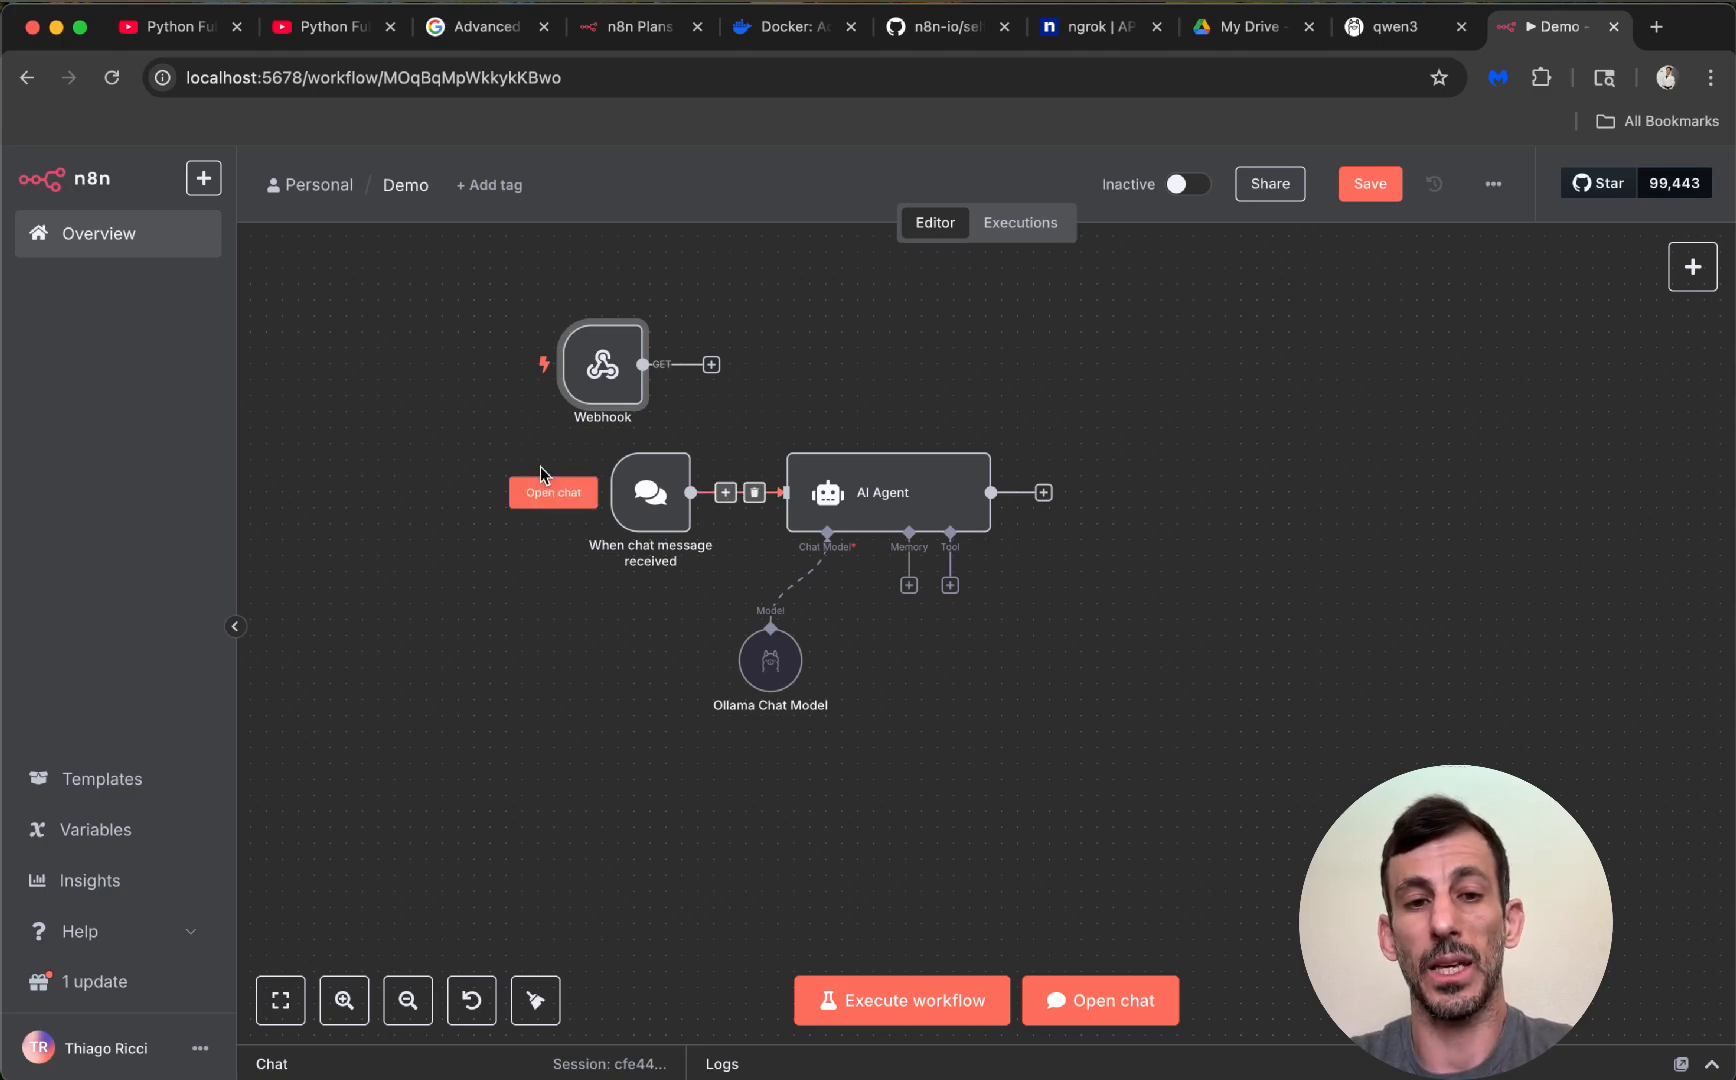
pyautogui.moveTo(602, 368)
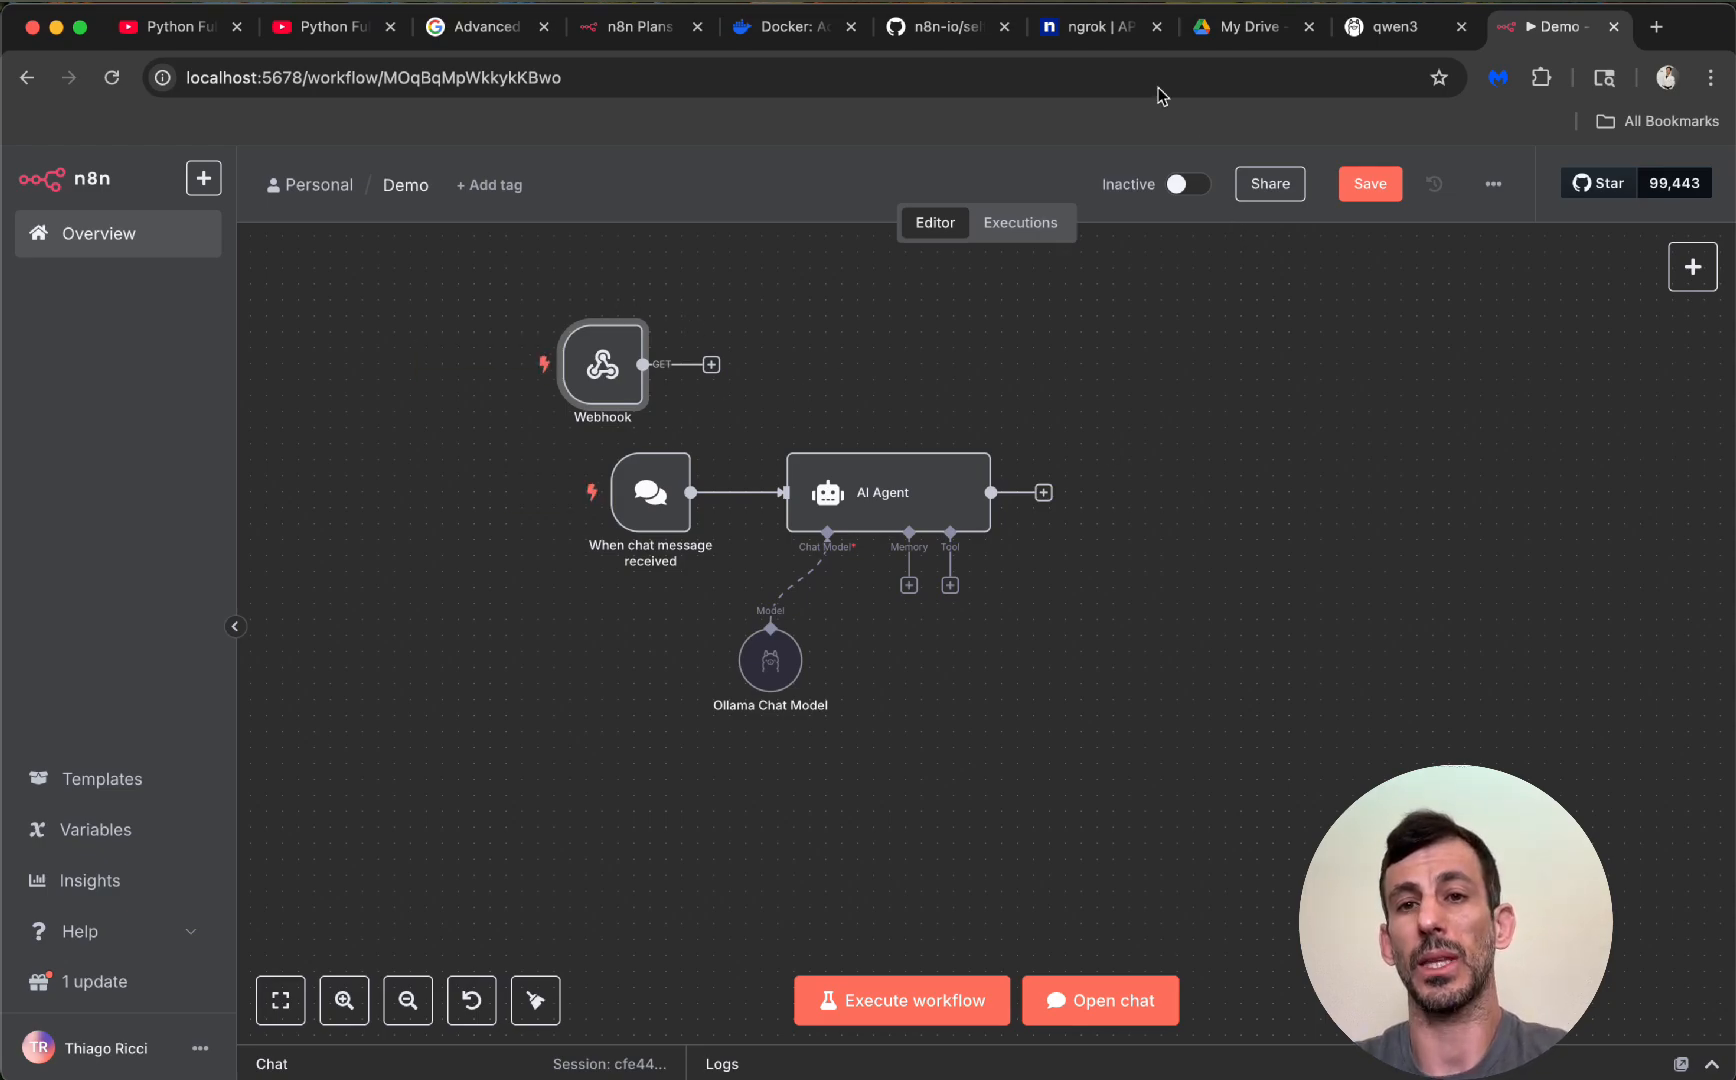
# Log in to the open ngrok site and review the macOS setup instructions, including the static domain deployment command
pyautogui.click(1104, 42)
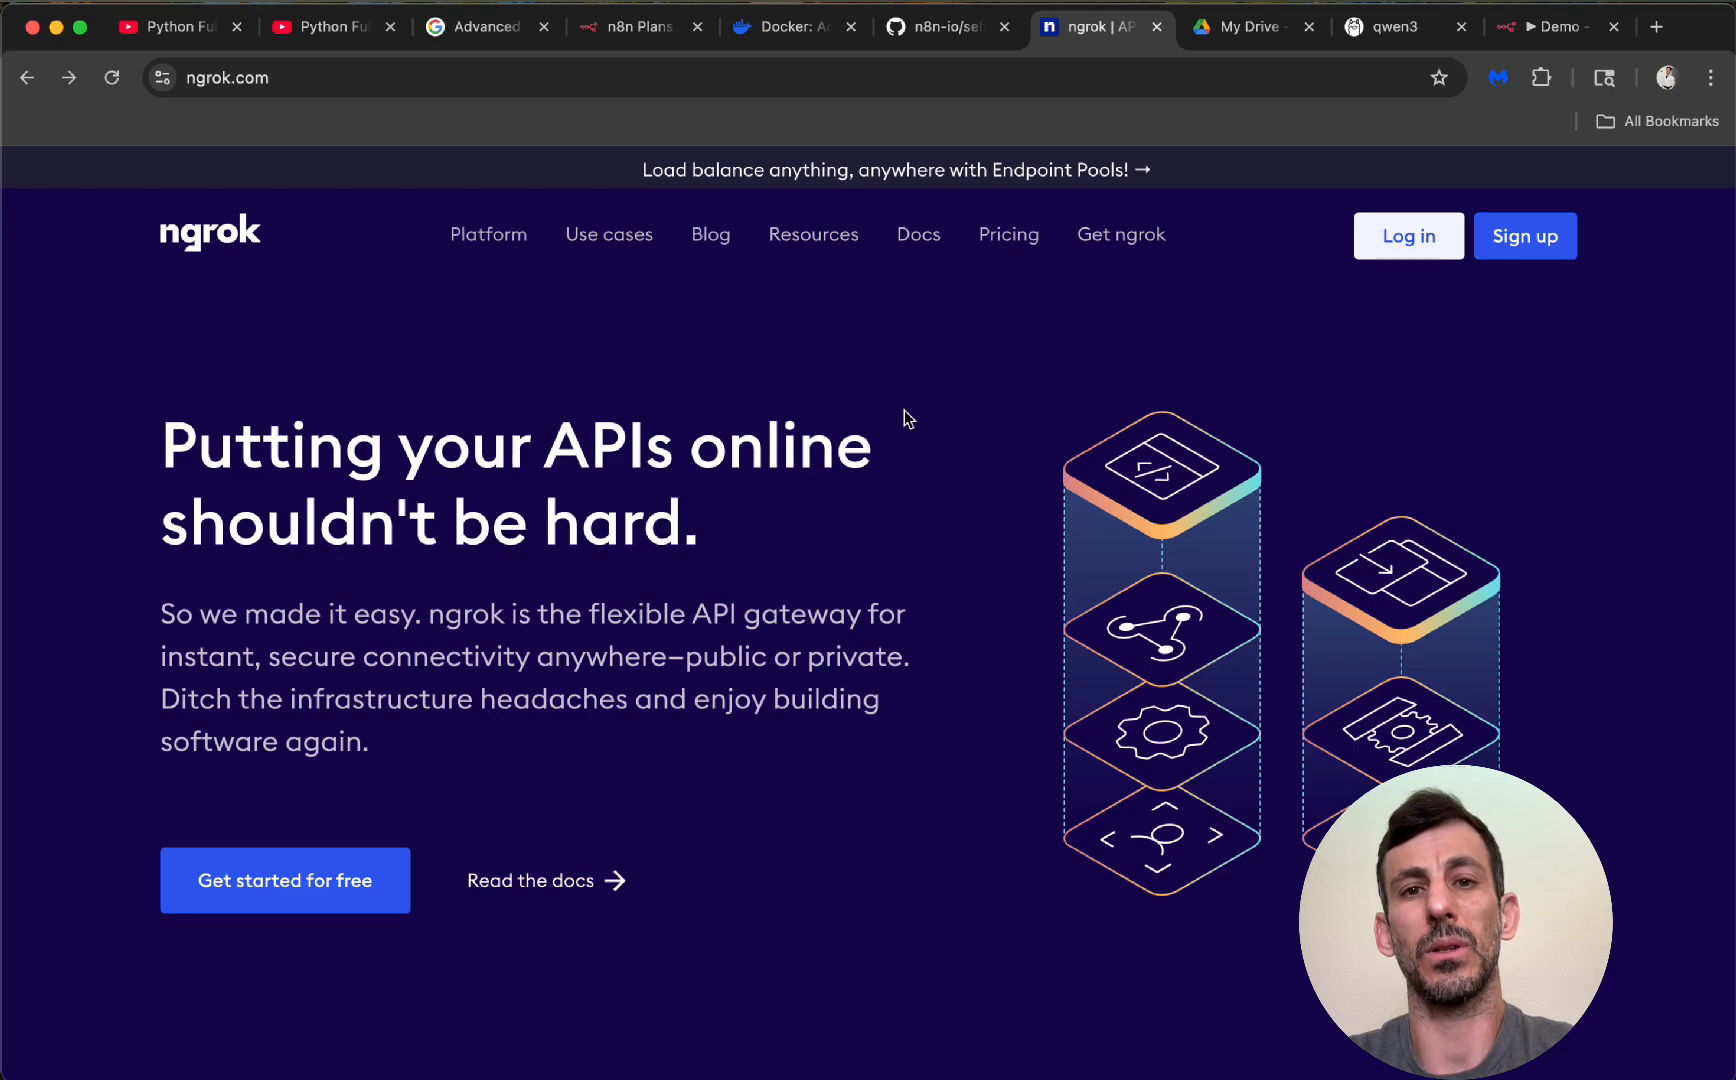
pyautogui.click(1372, 256)
pyautogui.scroll(-3, 1103, 363)
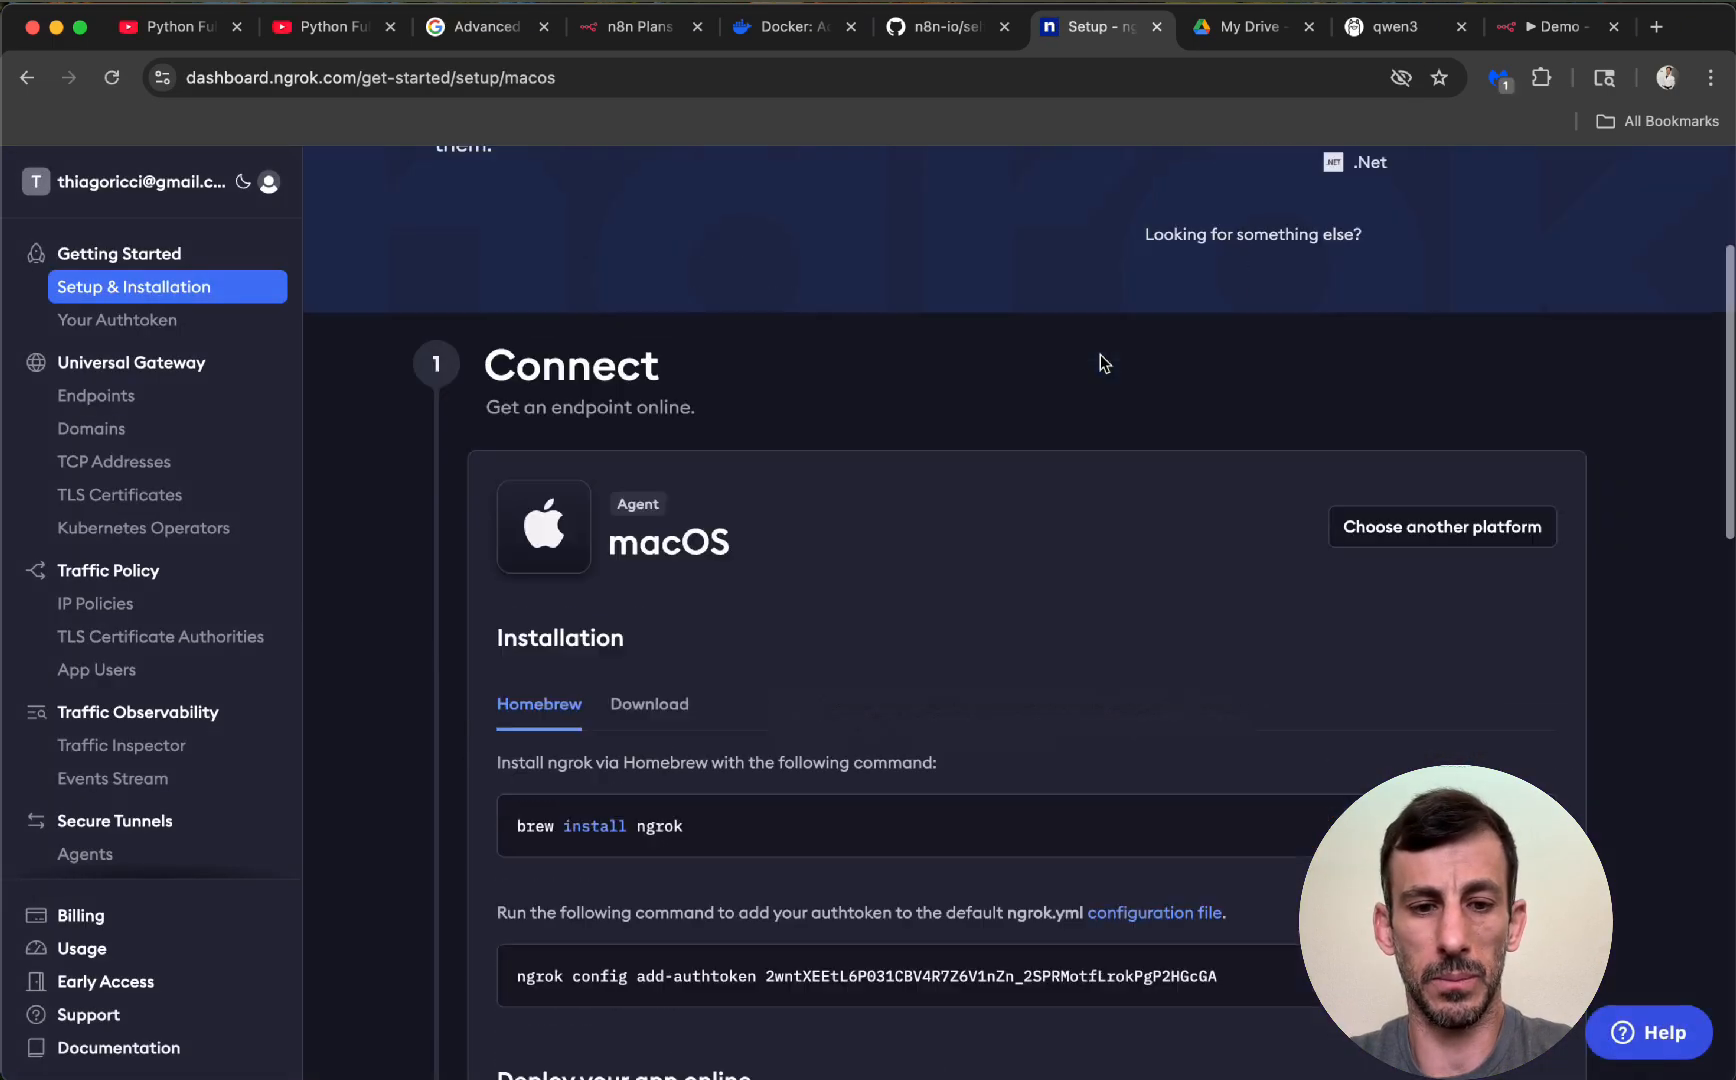
pyautogui.scroll(-5, 1103, 363)
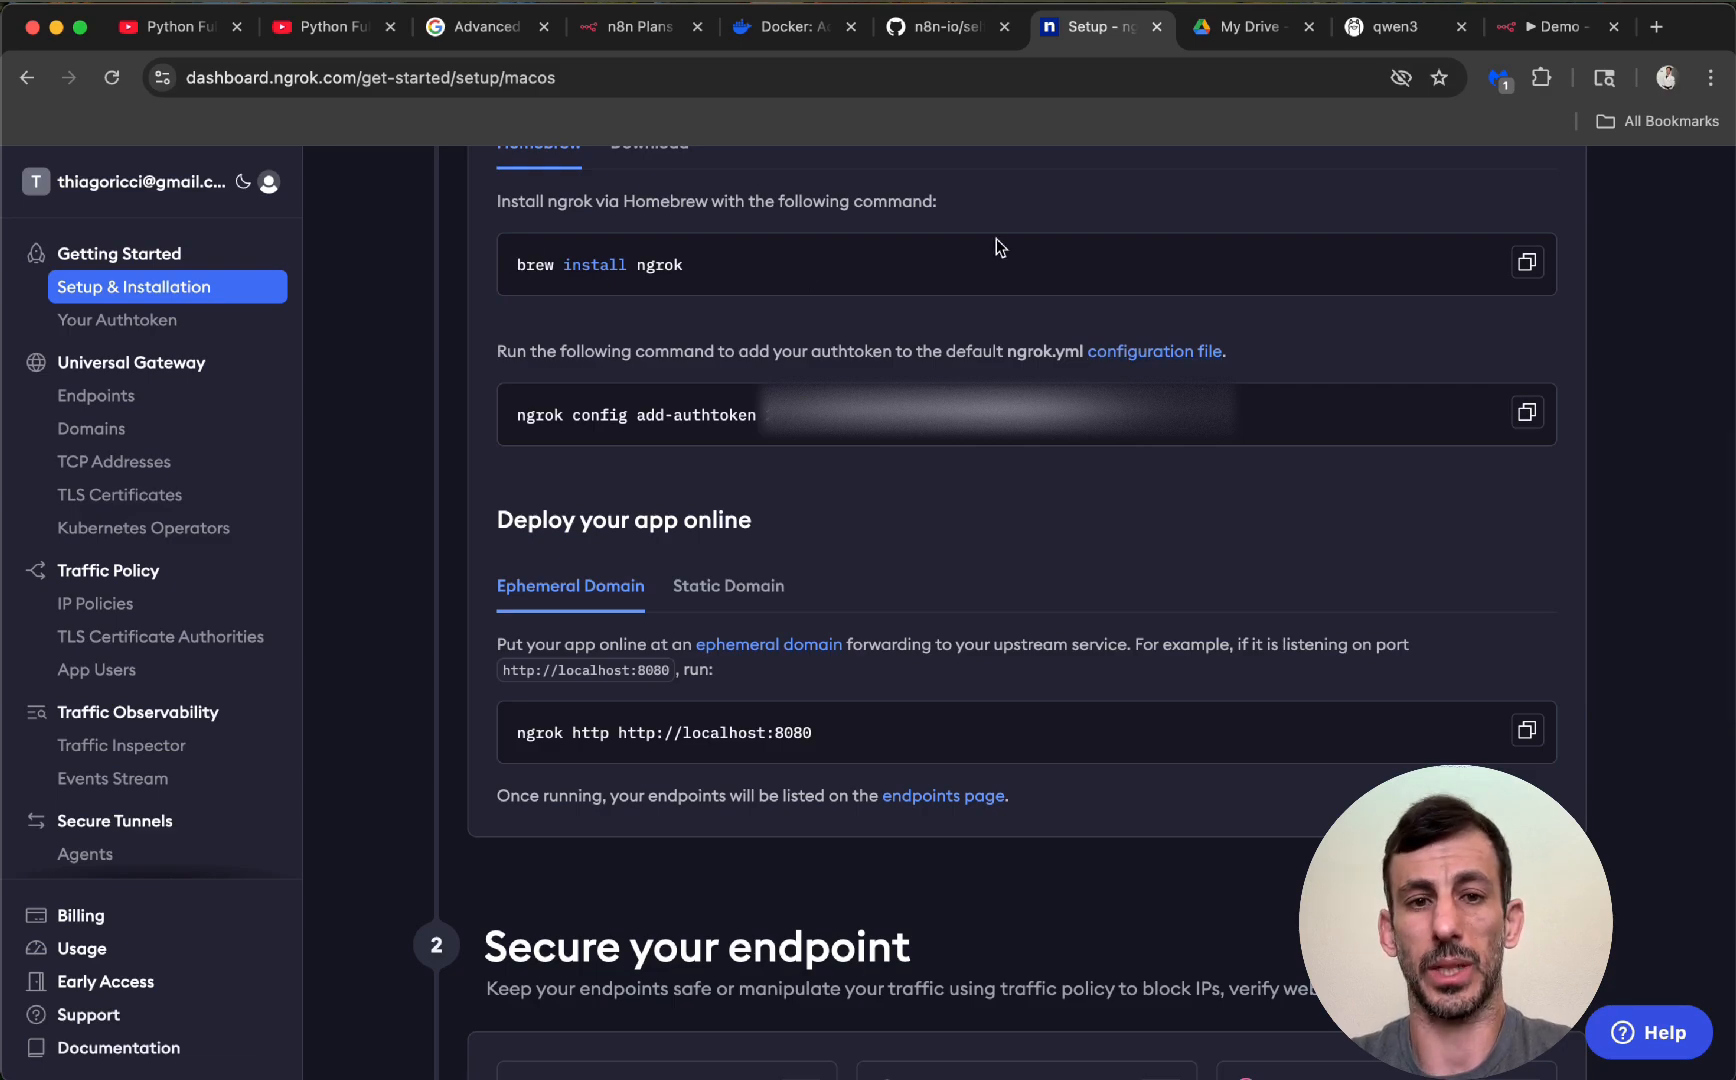
pyautogui.scroll(1, 716, 307)
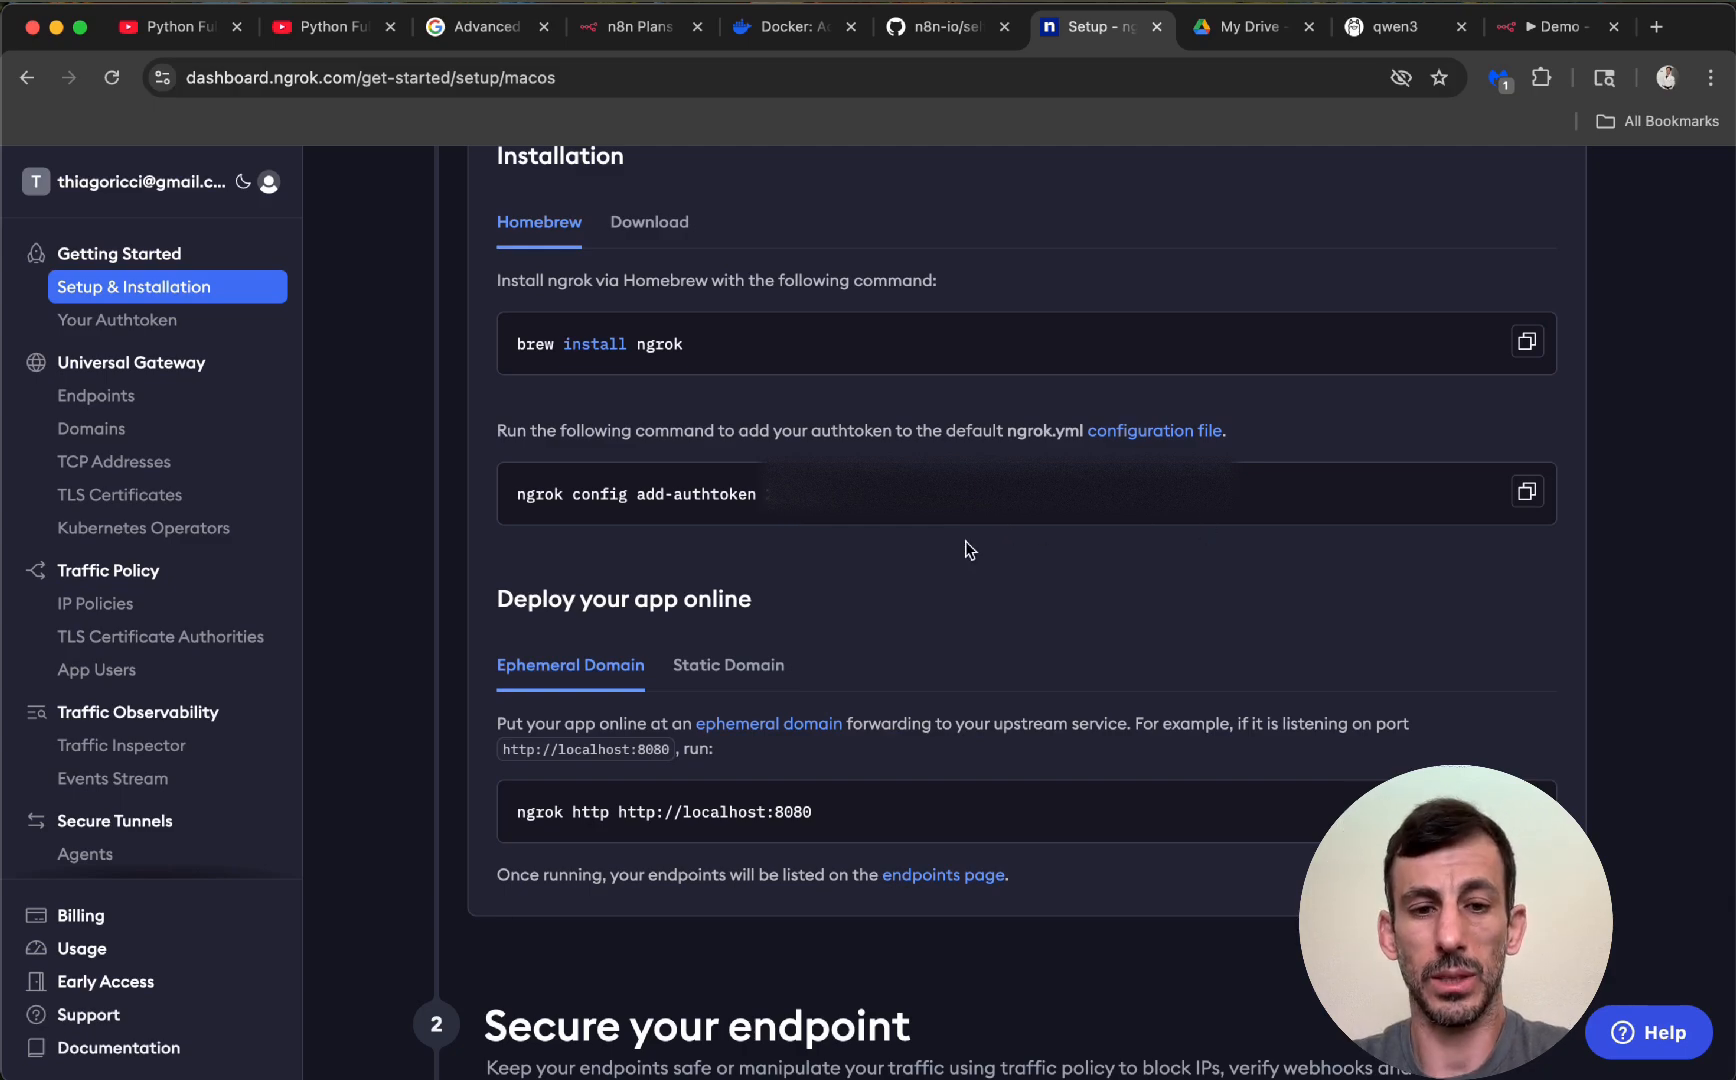
pyautogui.click(745, 679)
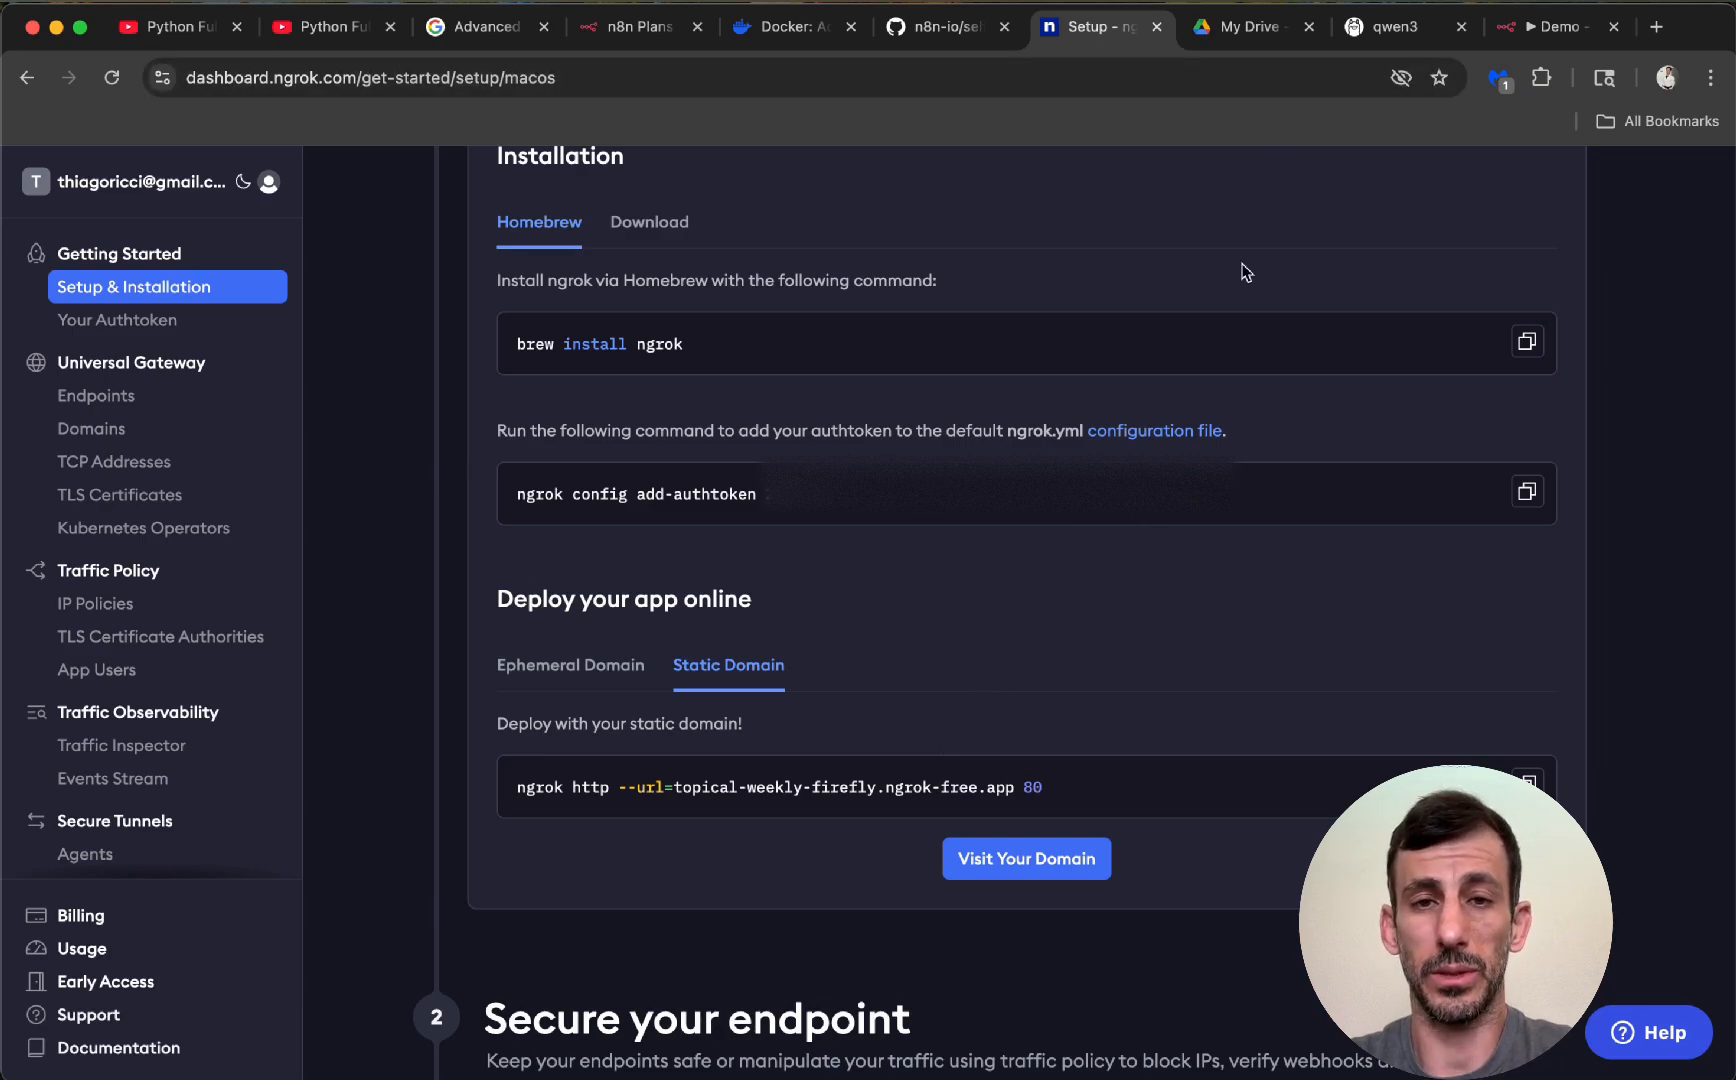
# Read n8n_docker_env_update_guide.pdf in Google Drive, from the required environment variables to the steps for recreating the n8n container
pyautogui.click(1245, 36)
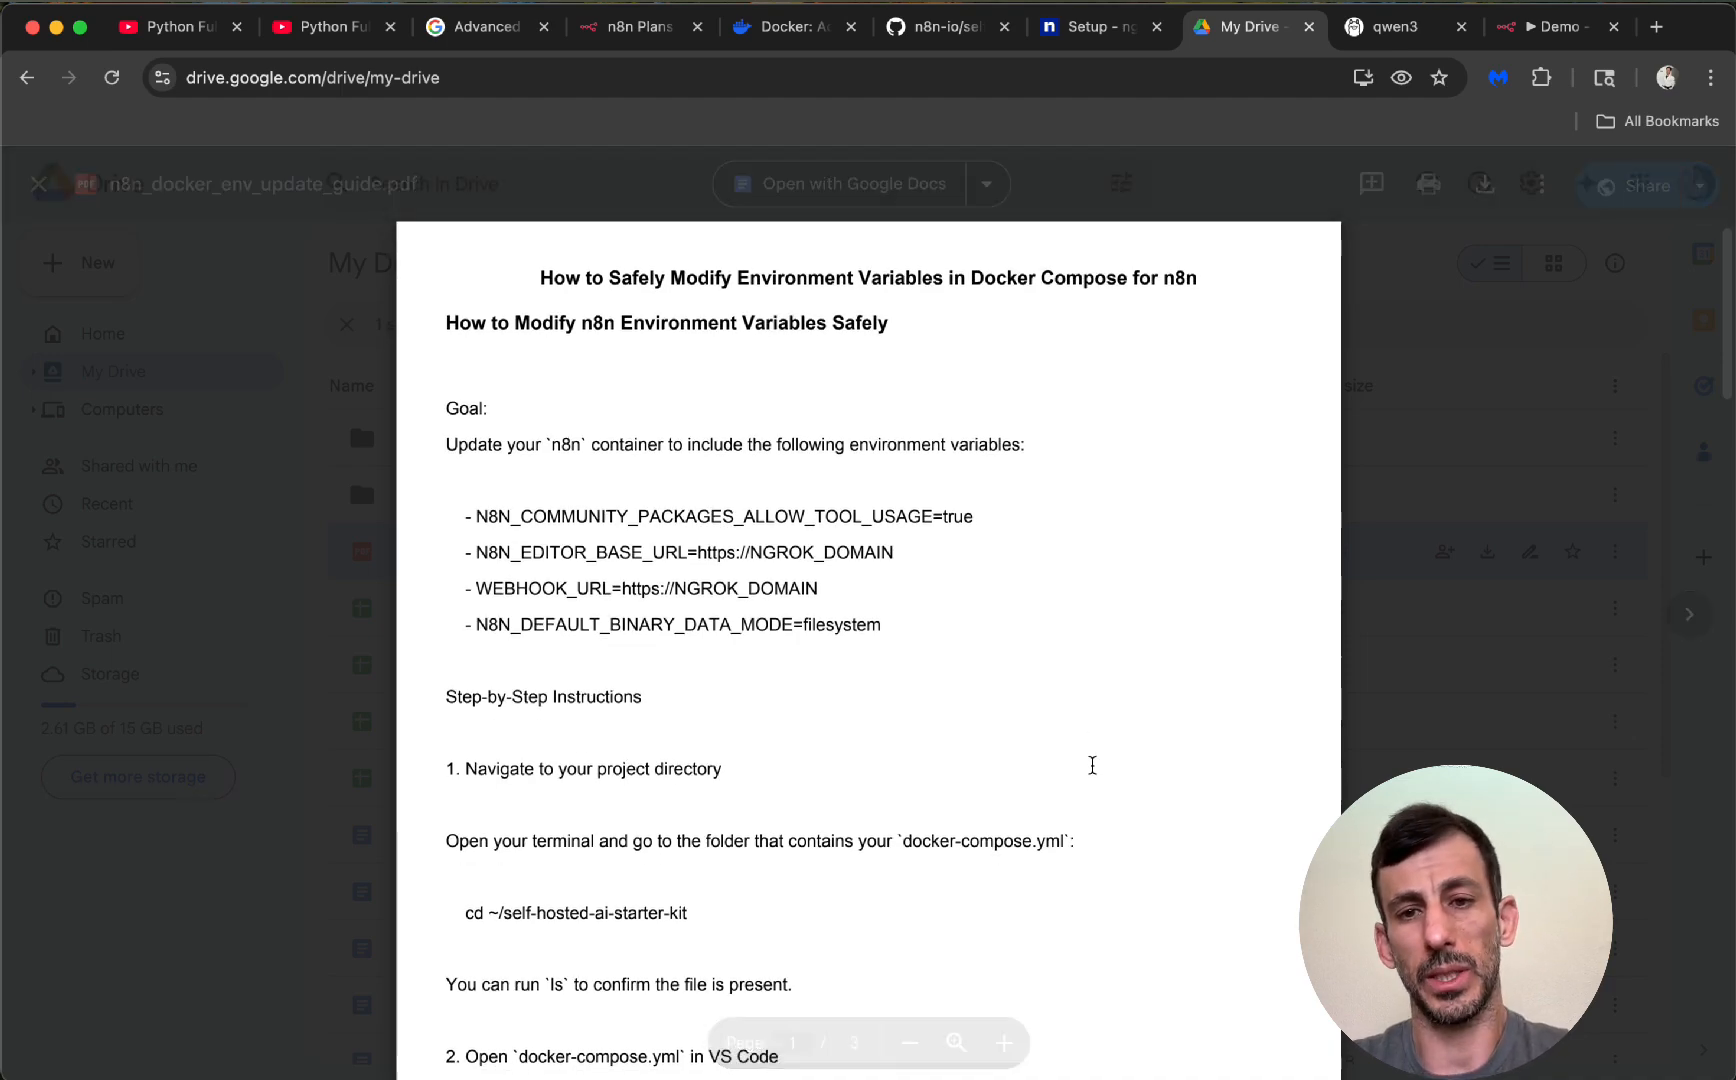
pyautogui.scroll(-1, 1111, 737)
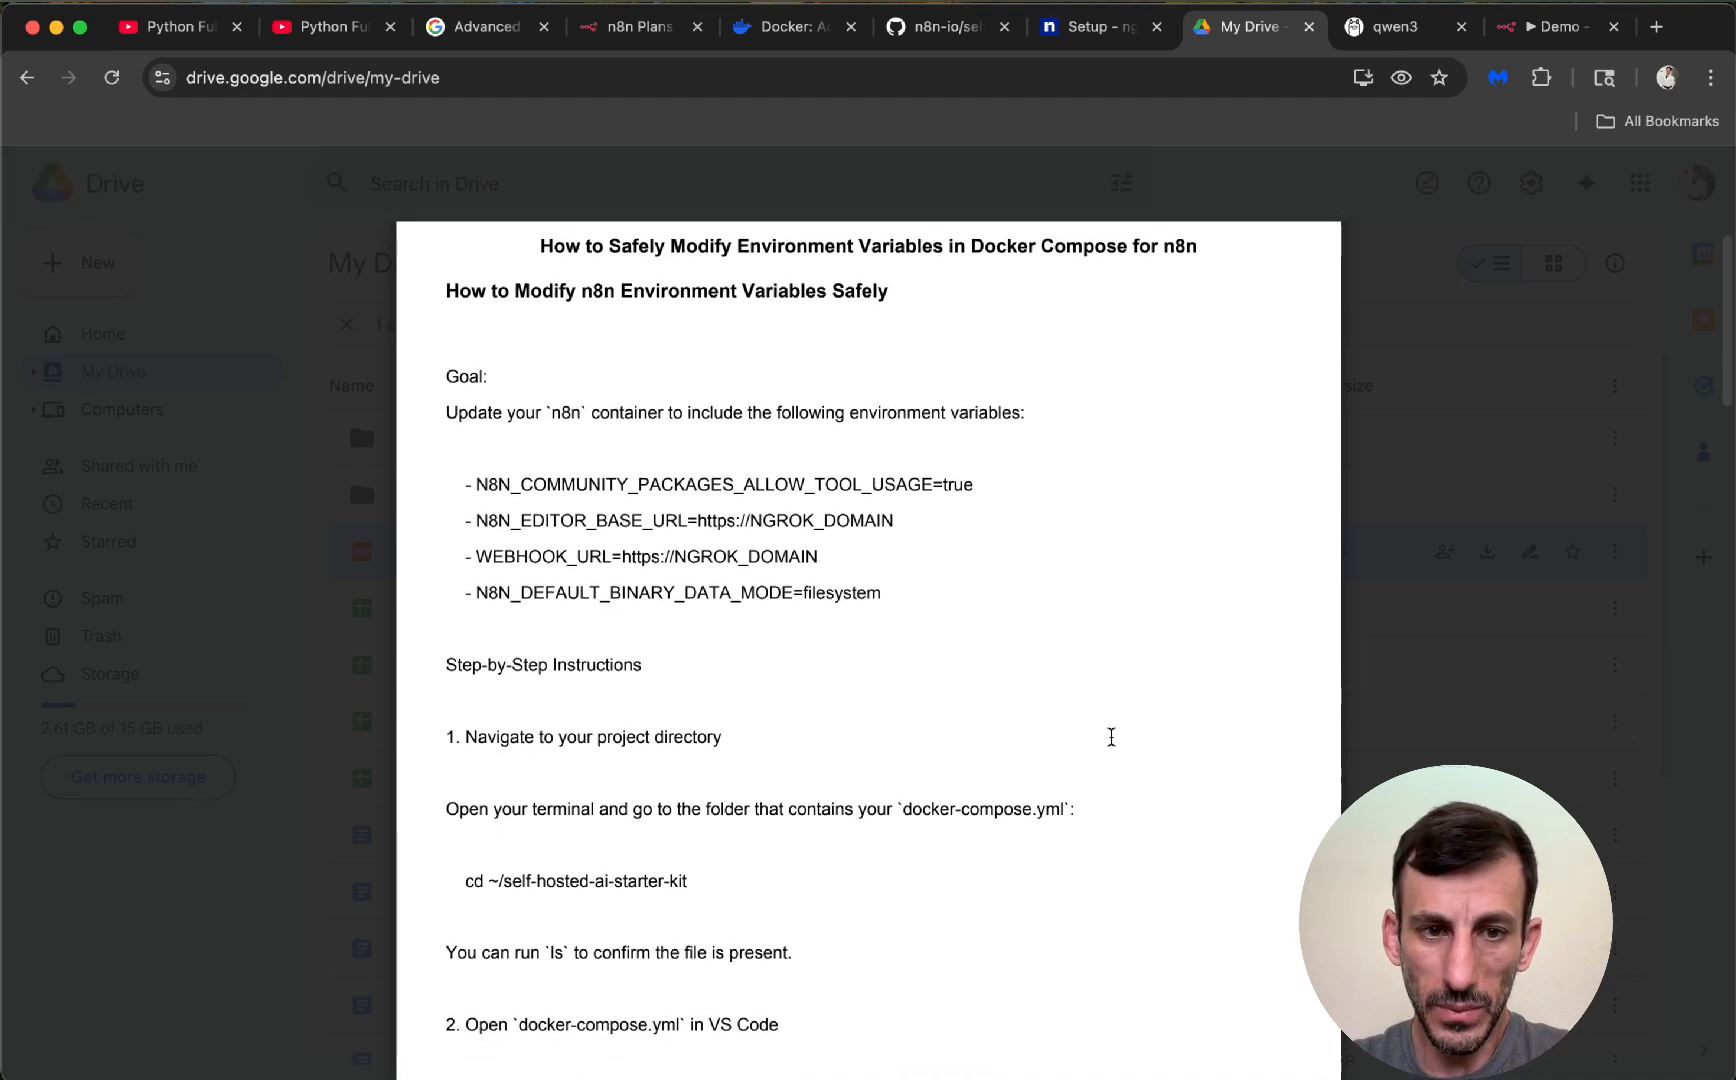
pyautogui.moveTo(450, 484); pyautogui.dragTo(883, 600)
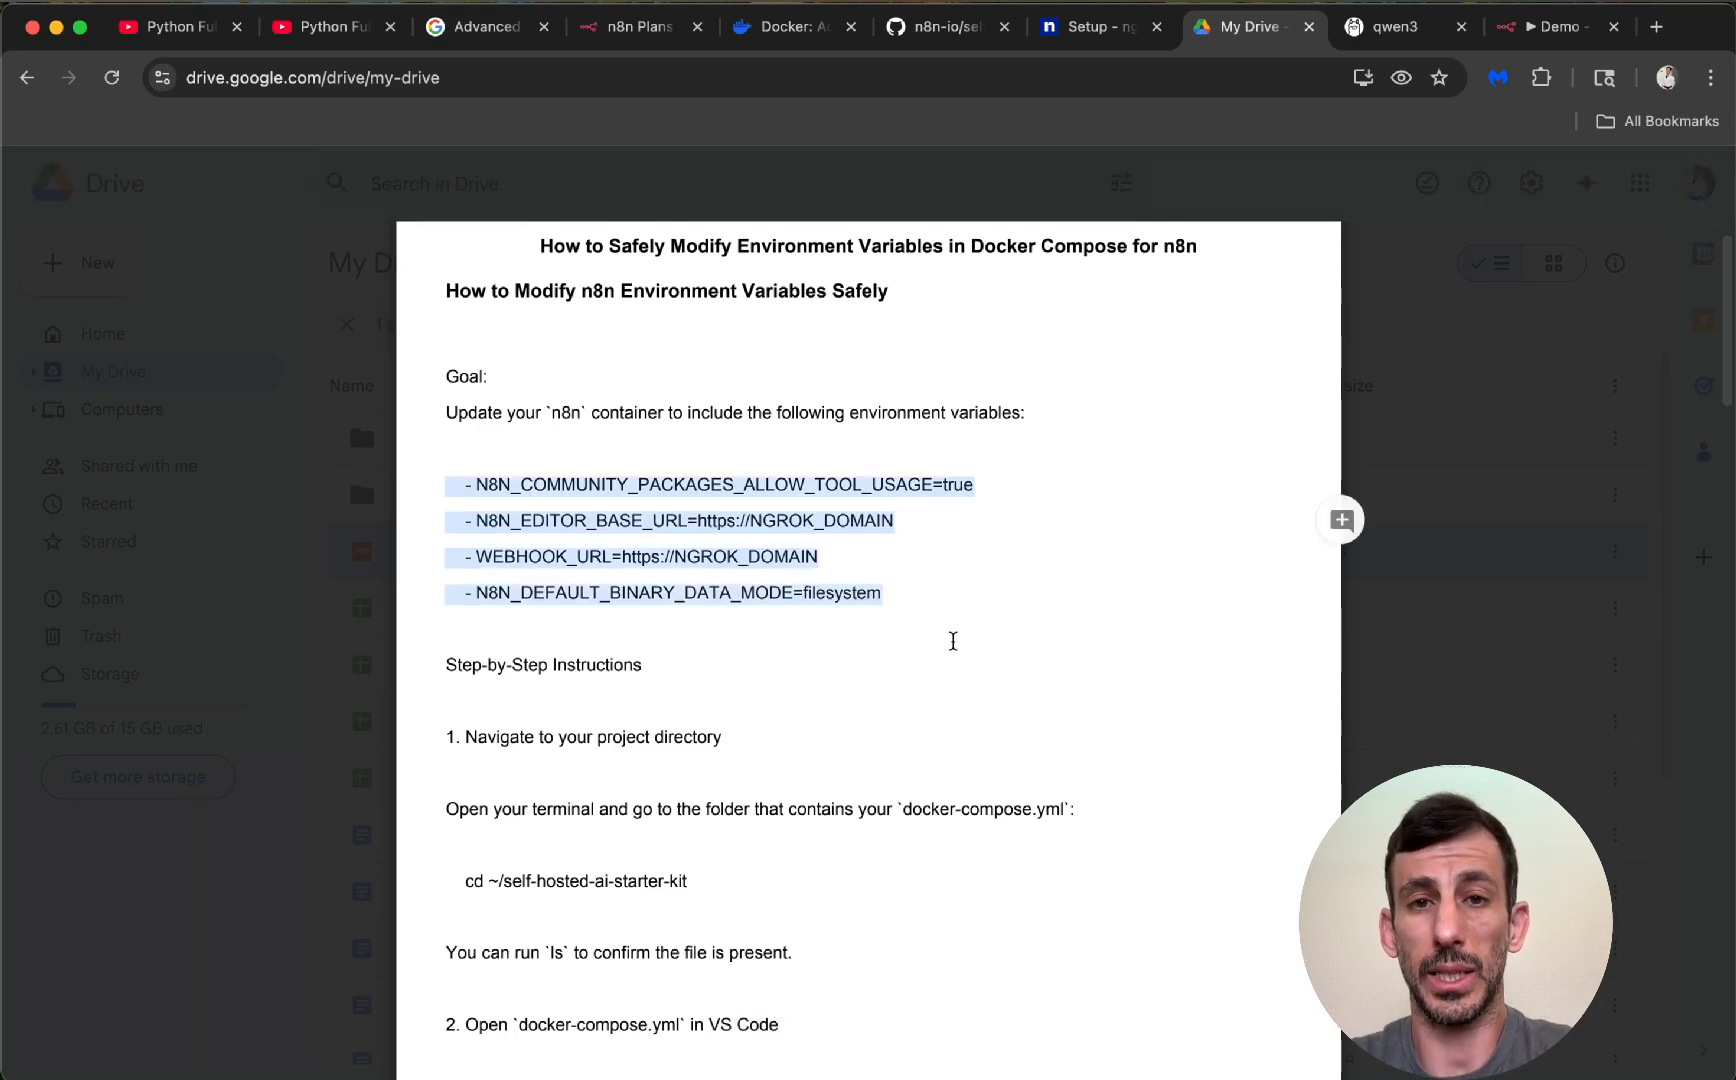
pyautogui.scroll(-5, 953, 641)
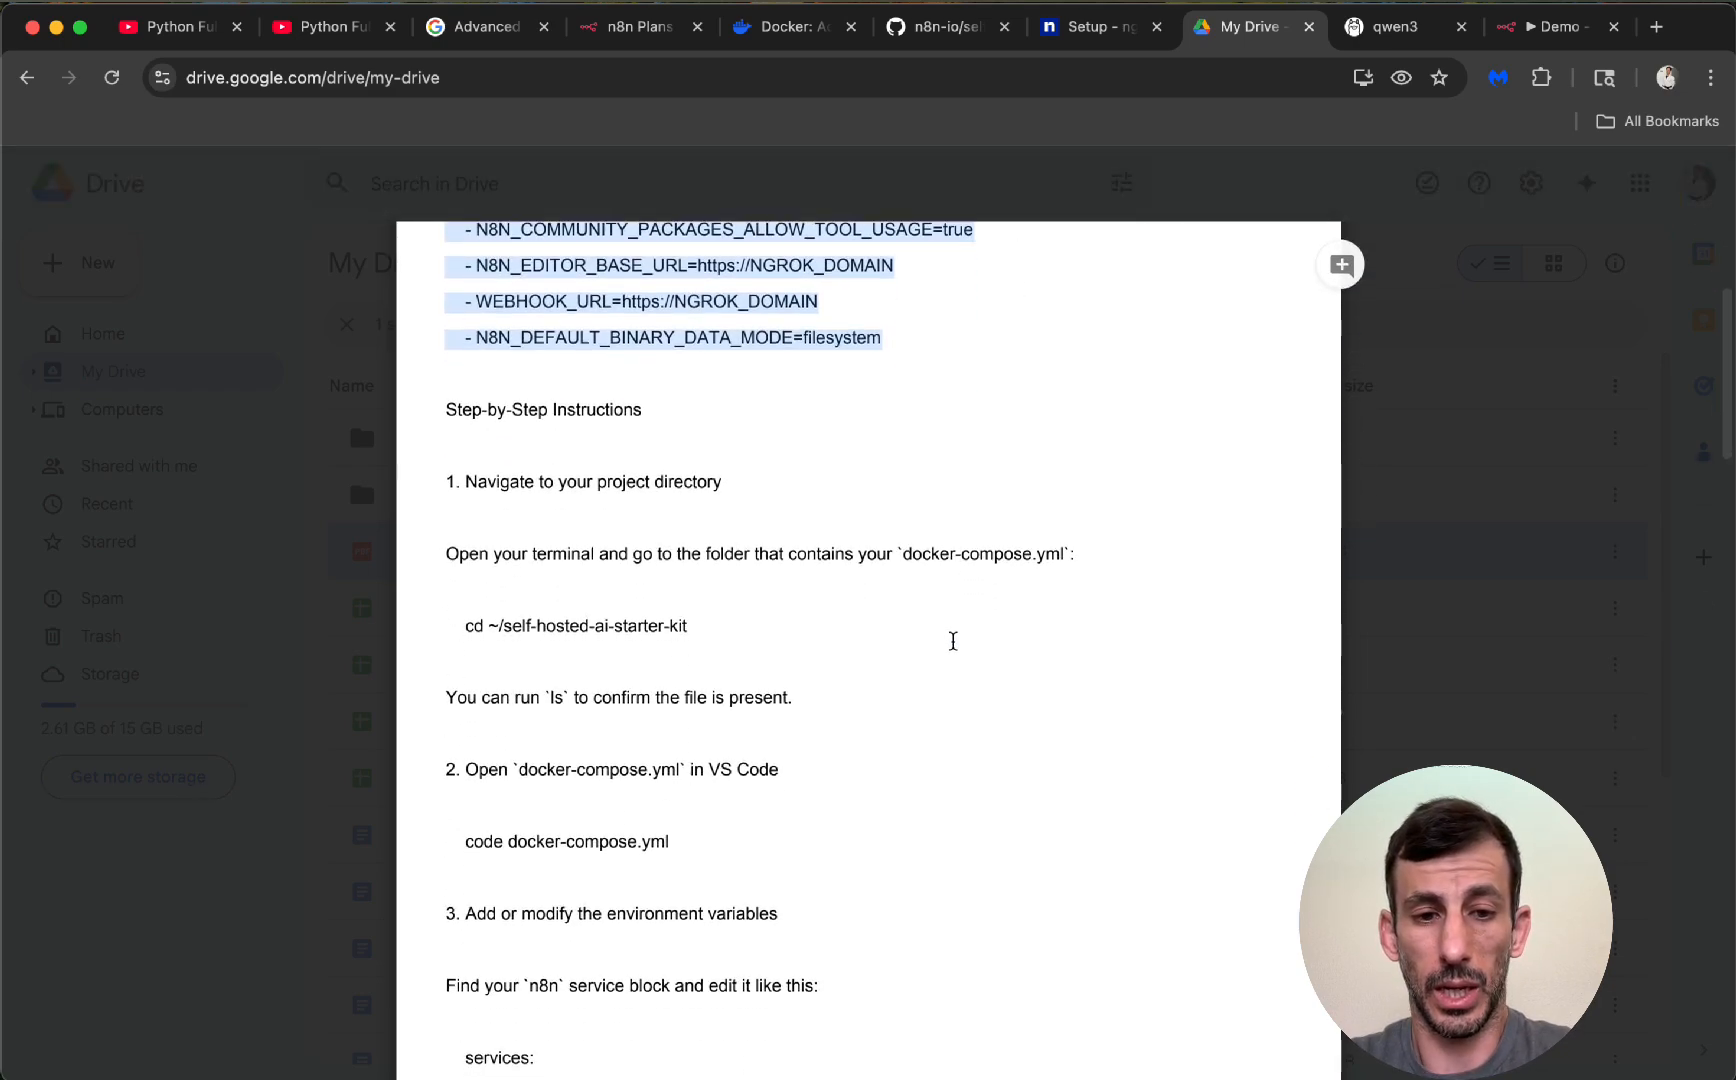
pyautogui.scroll(-12, 953, 641)
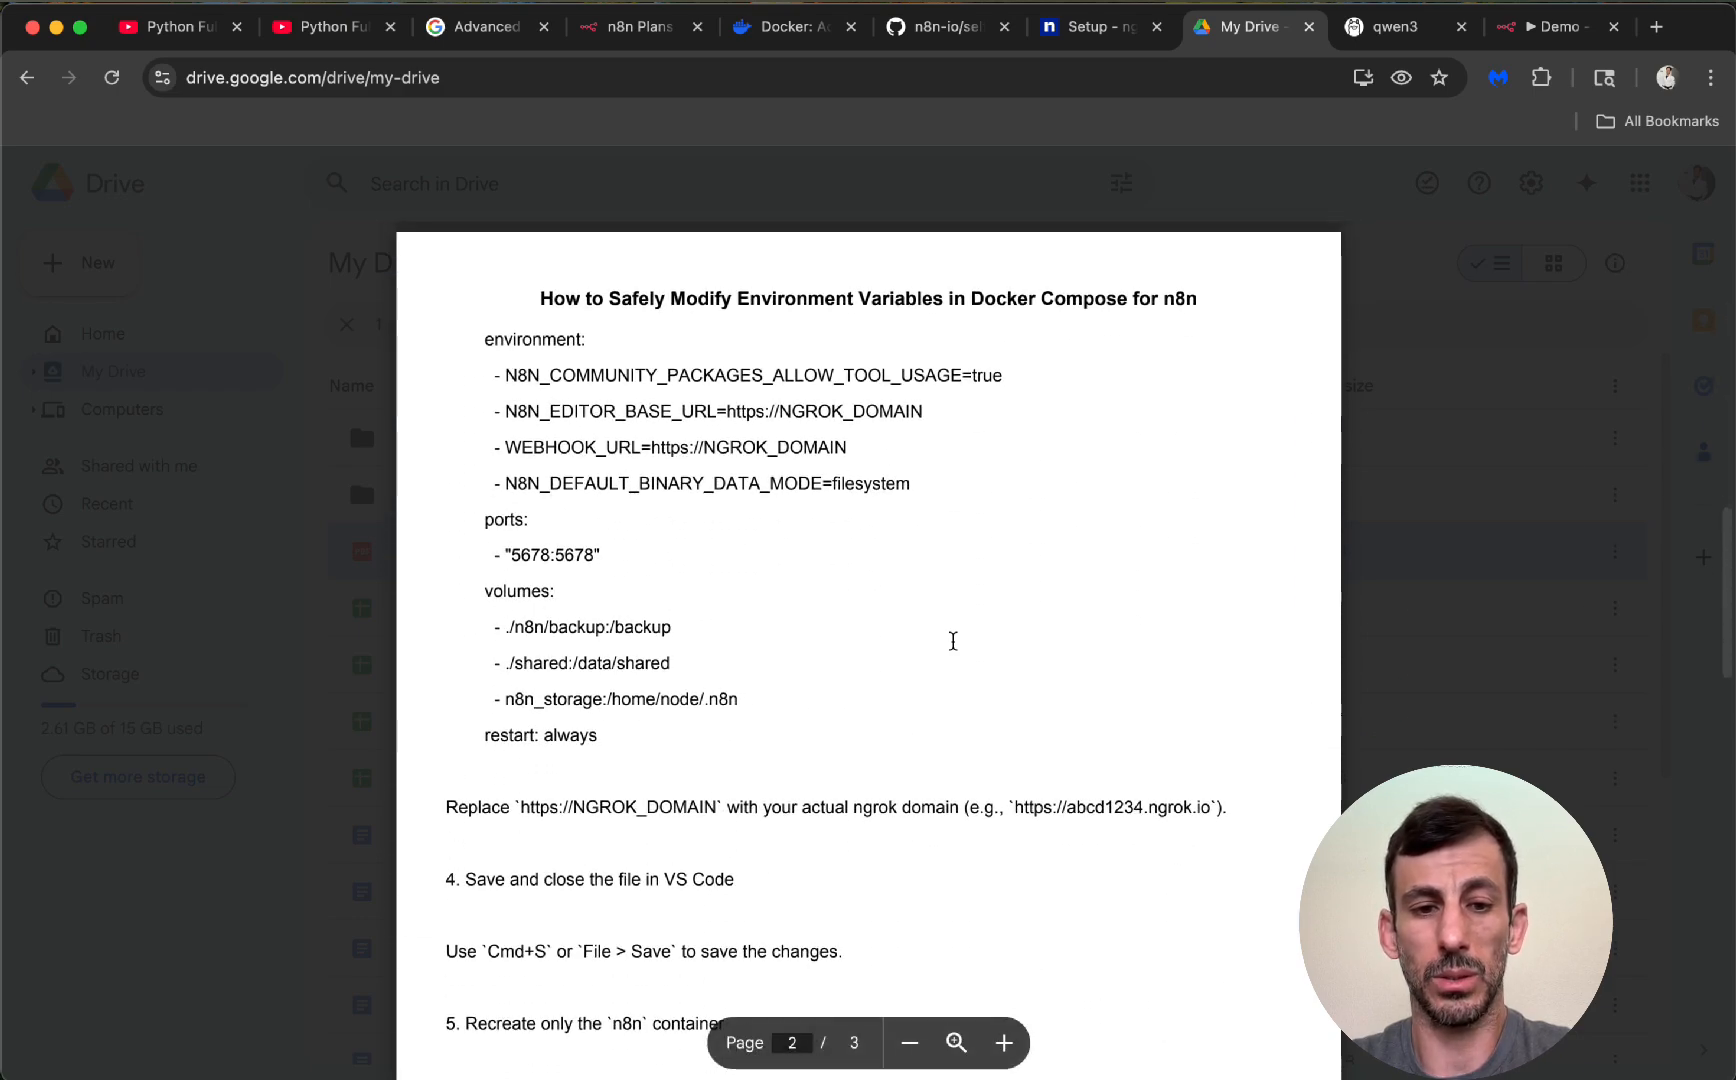
pyautogui.scroll(-5, 953, 641)
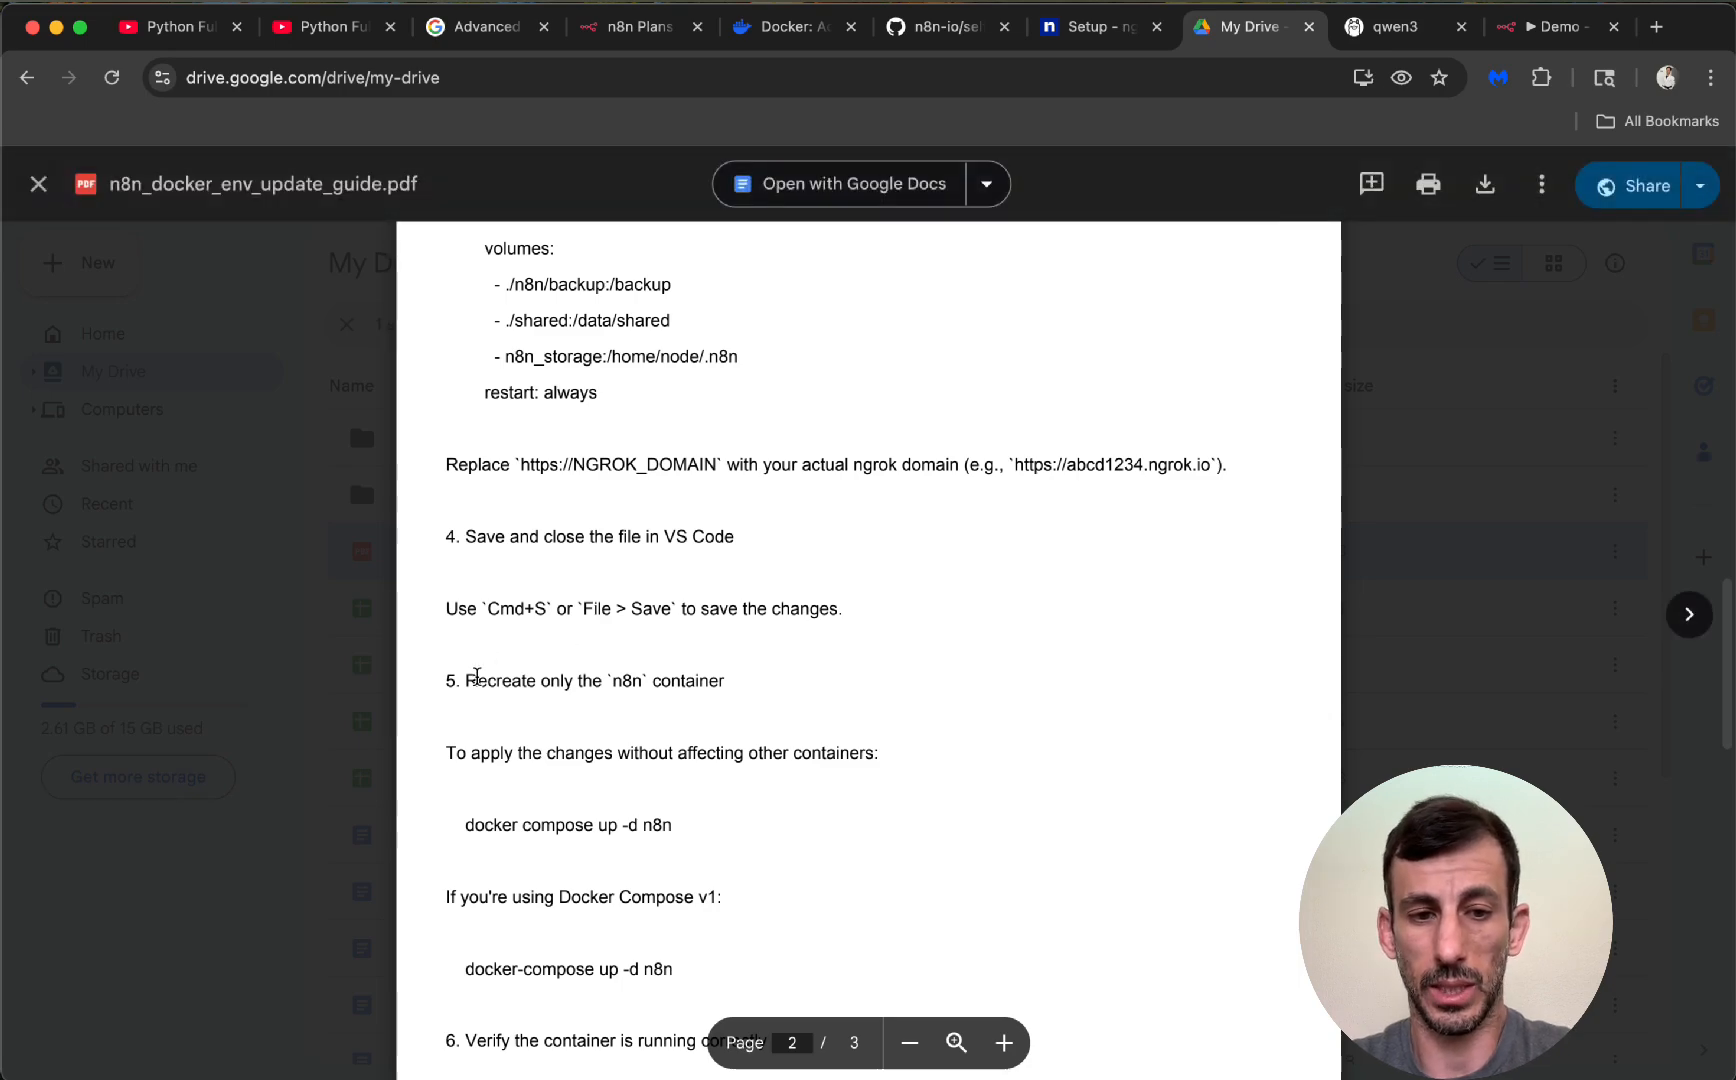
pyautogui.scroll(2, 914, 695)
pyautogui.scroll(15, 914, 695)
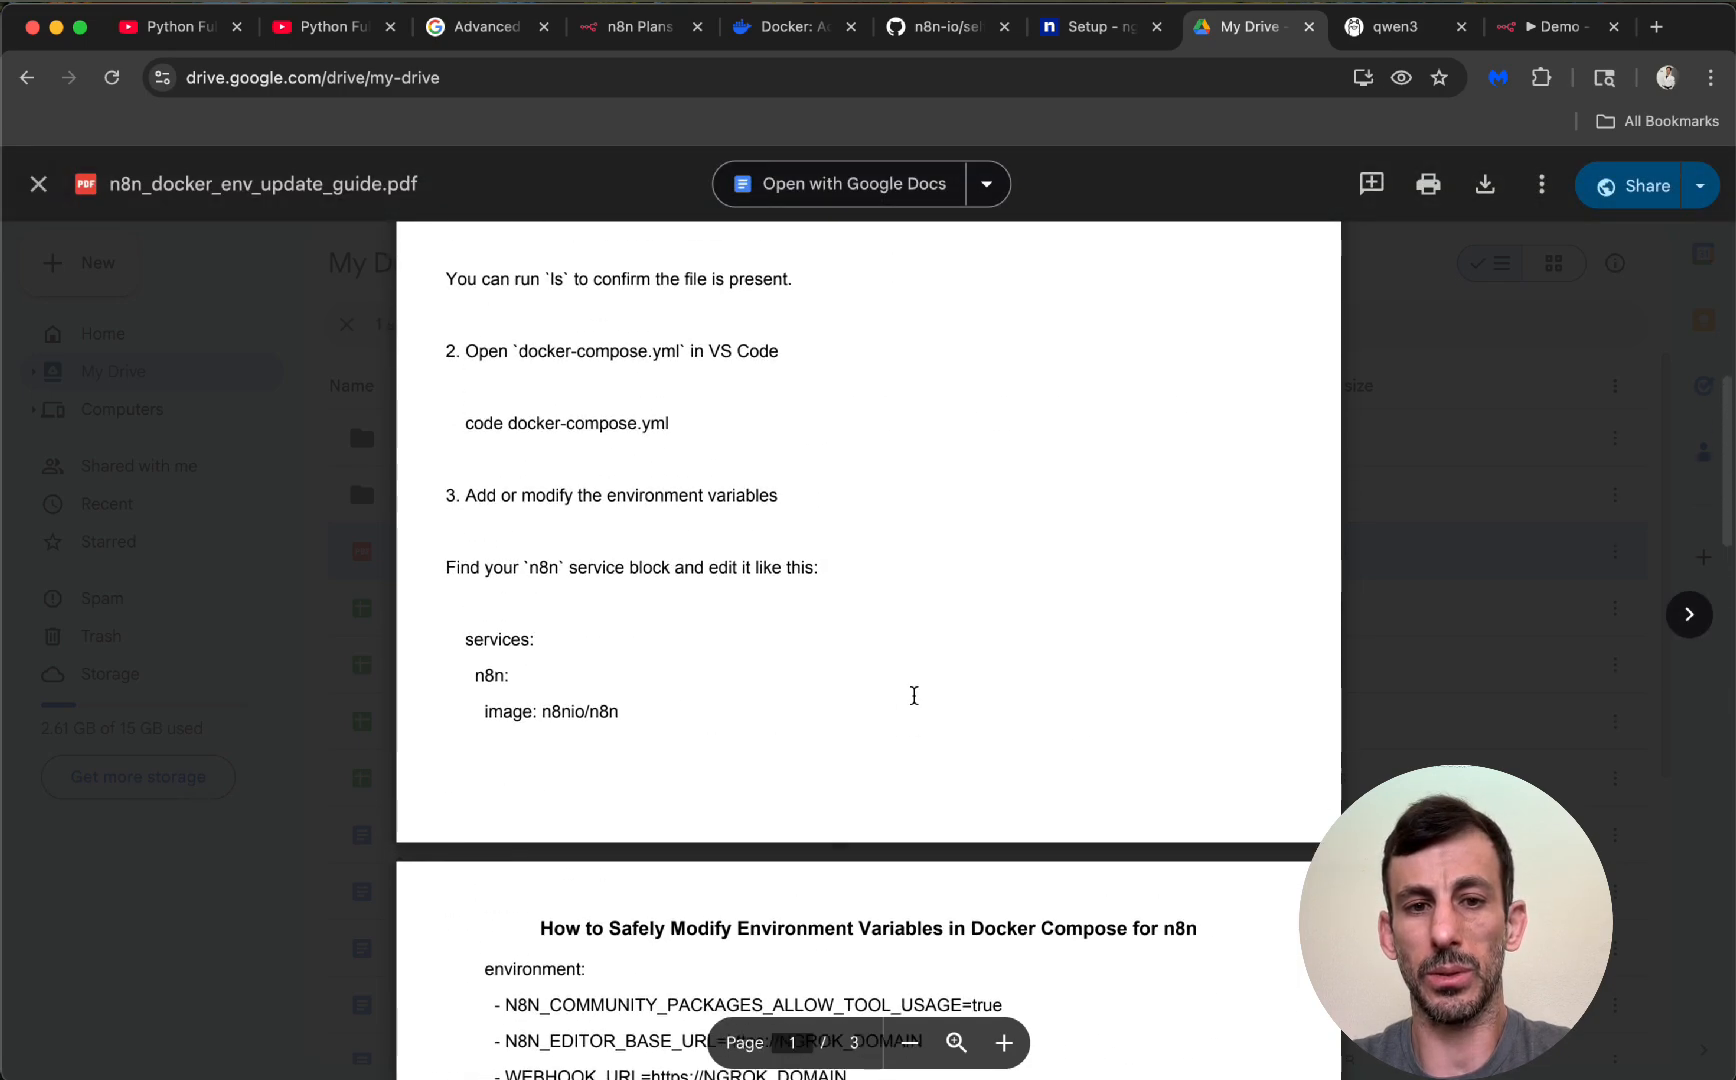
pyautogui.click(914, 695)
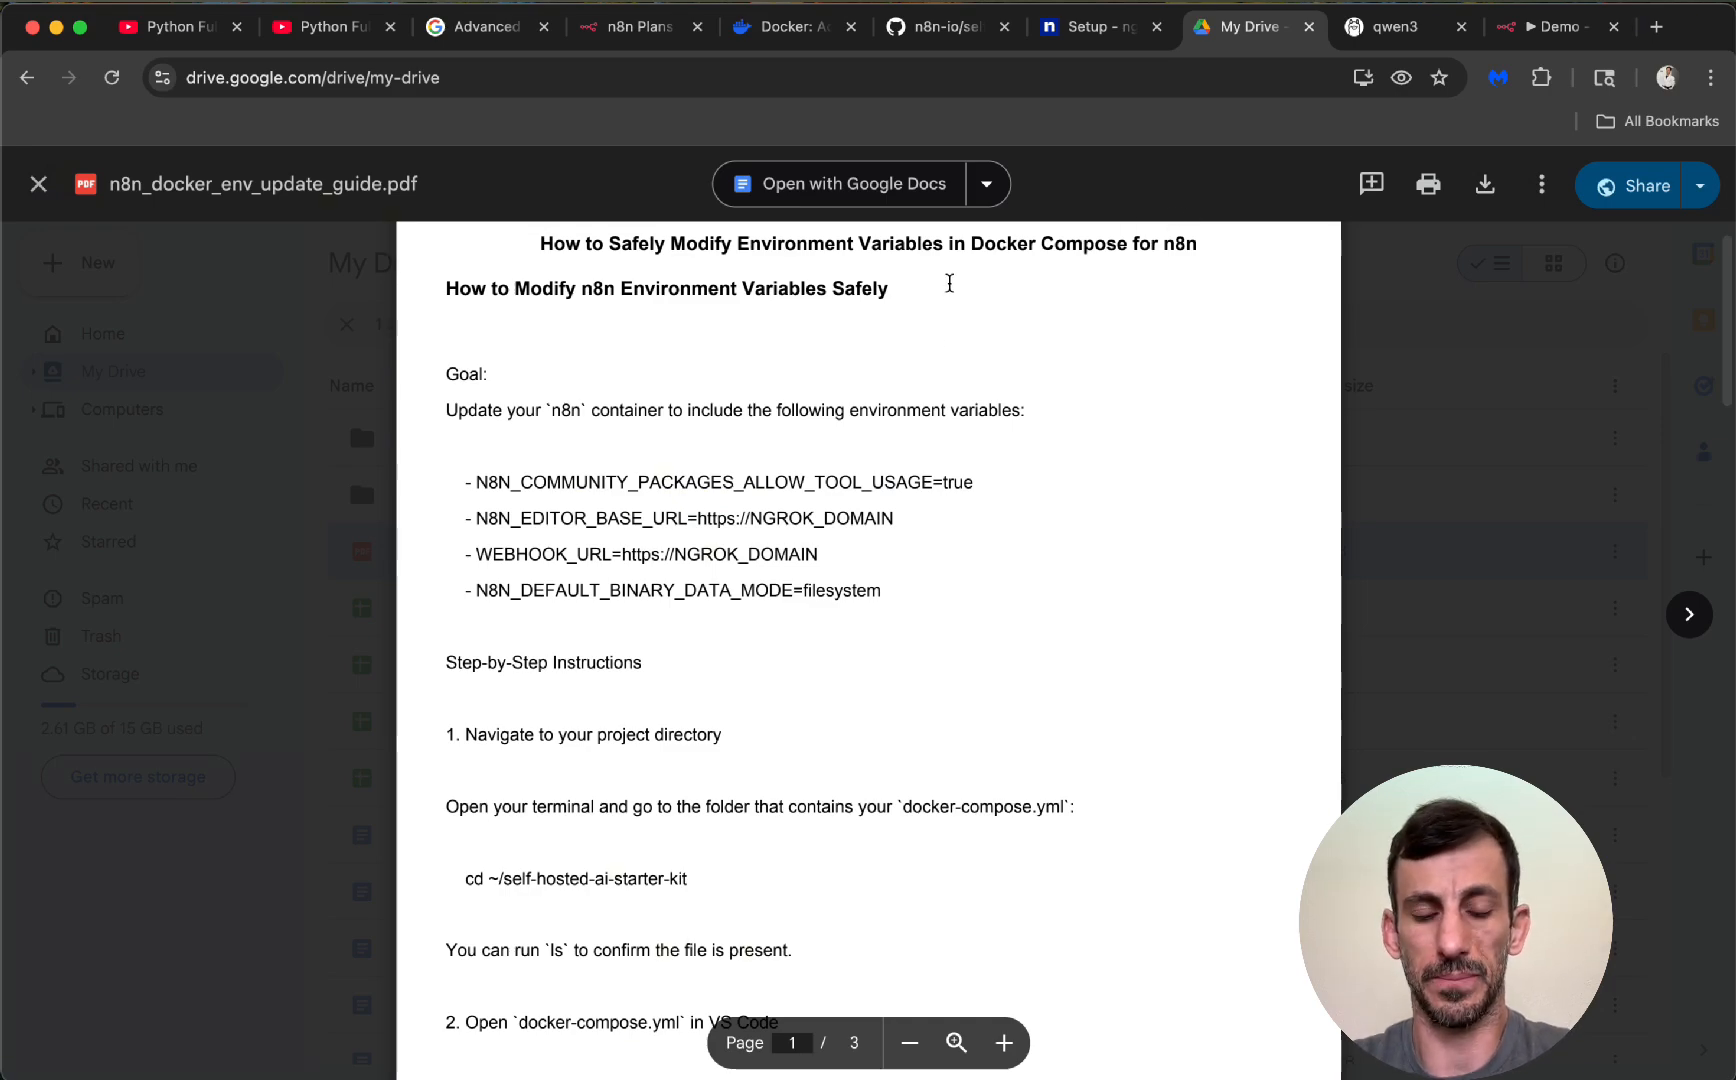
# In Finder, open docker-compose.yml from the self-hosted-ai-starter-kit folder in the home directory and move its editor window clear of the screen edge
pyautogui.click(88, 1066)
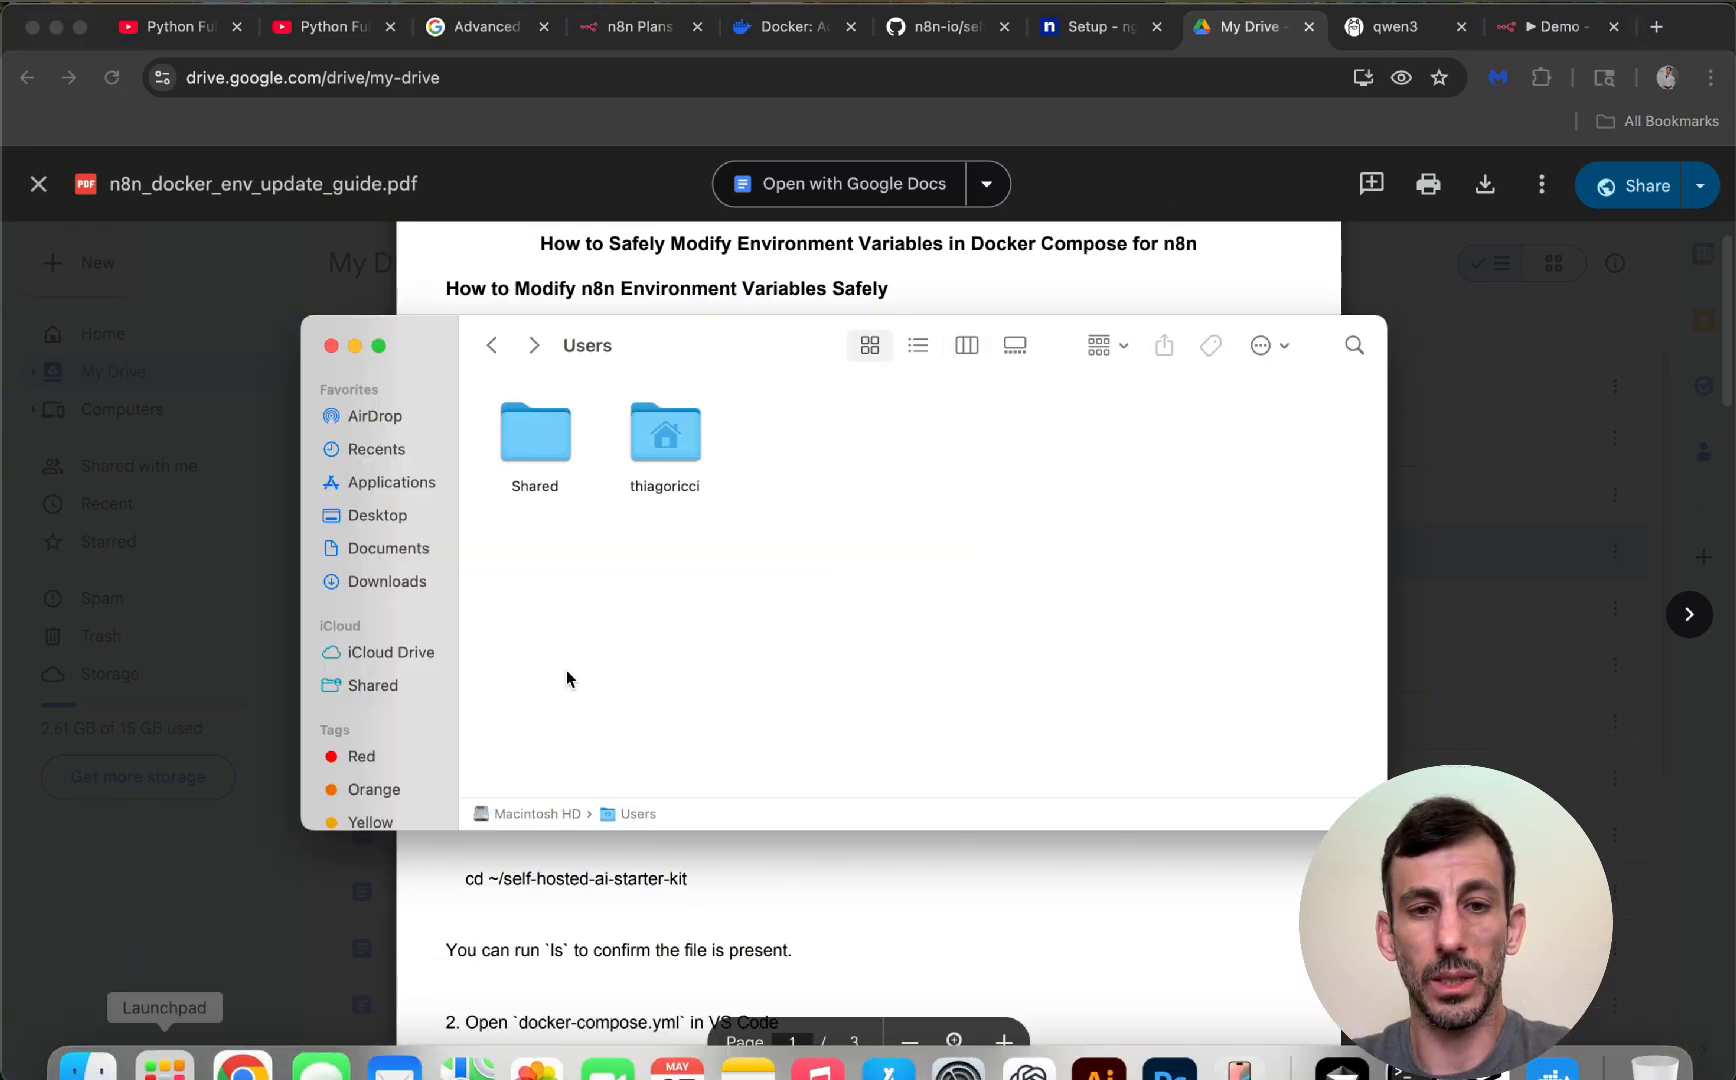
pyautogui.doubleClick(686, 442)
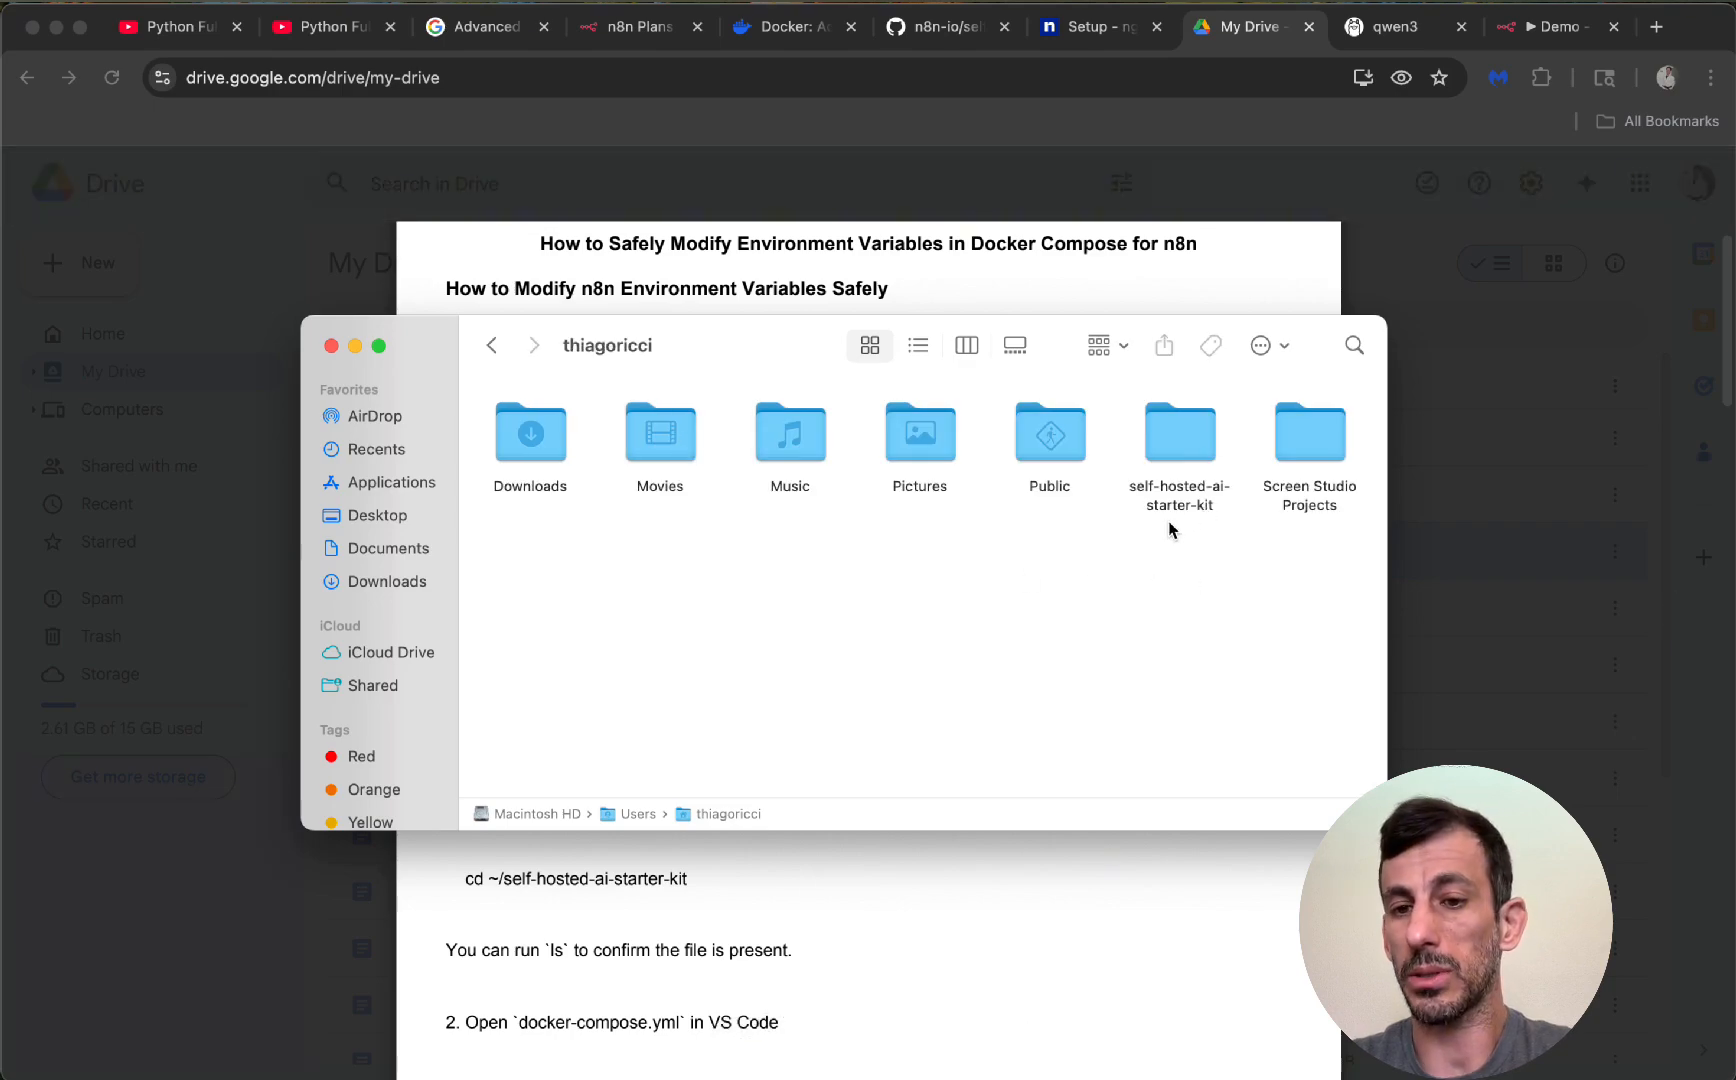
pyautogui.doubleClick(1193, 437)
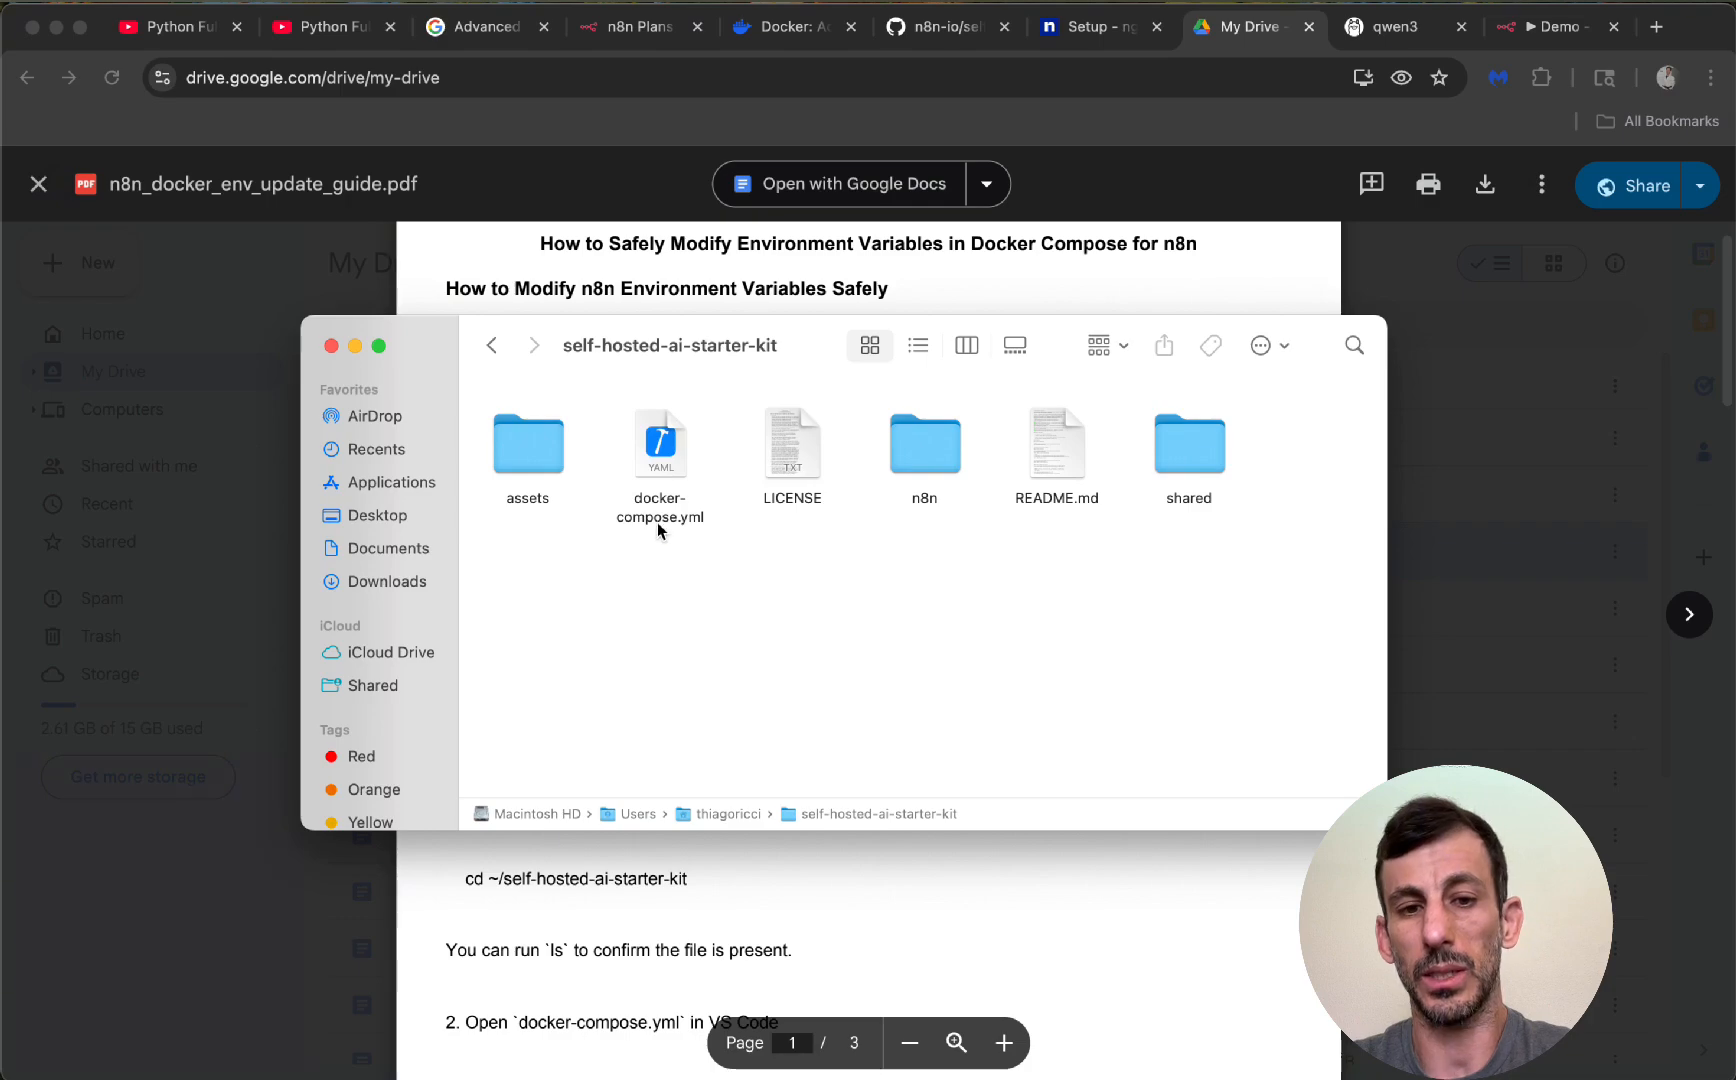
pyautogui.click(668, 459)
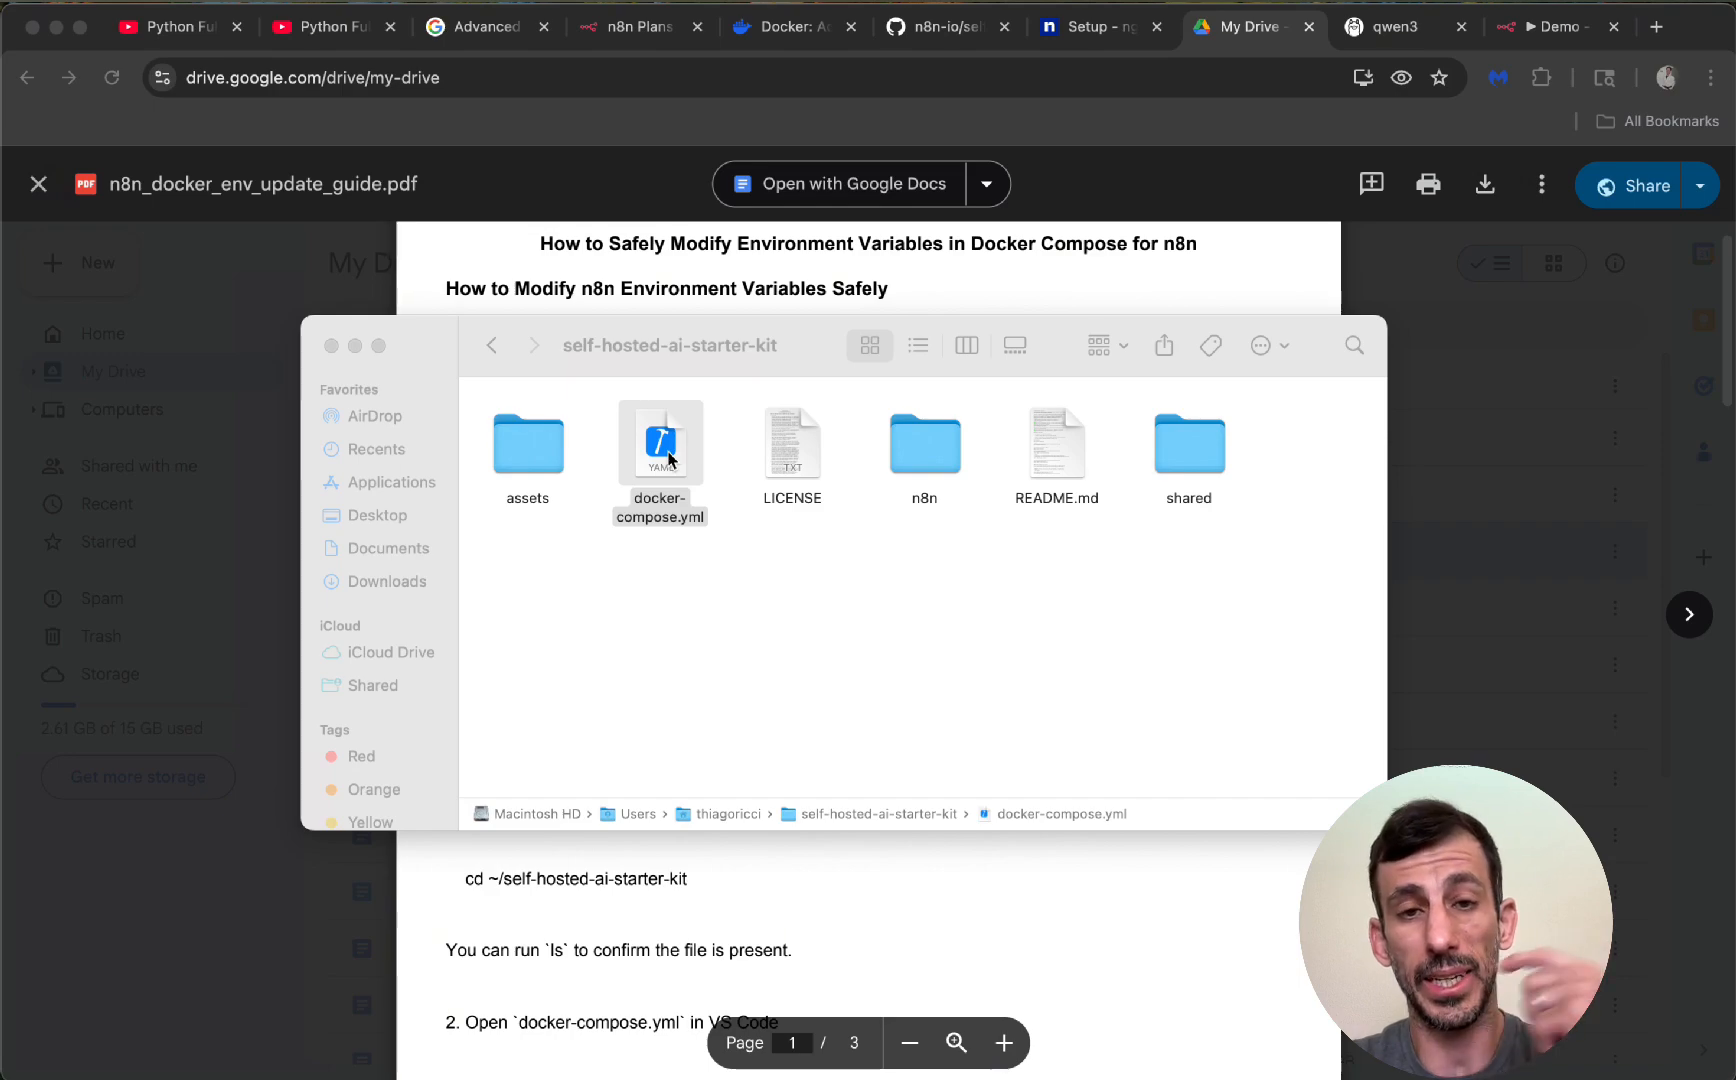
pyautogui.doubleClick(701, 507)
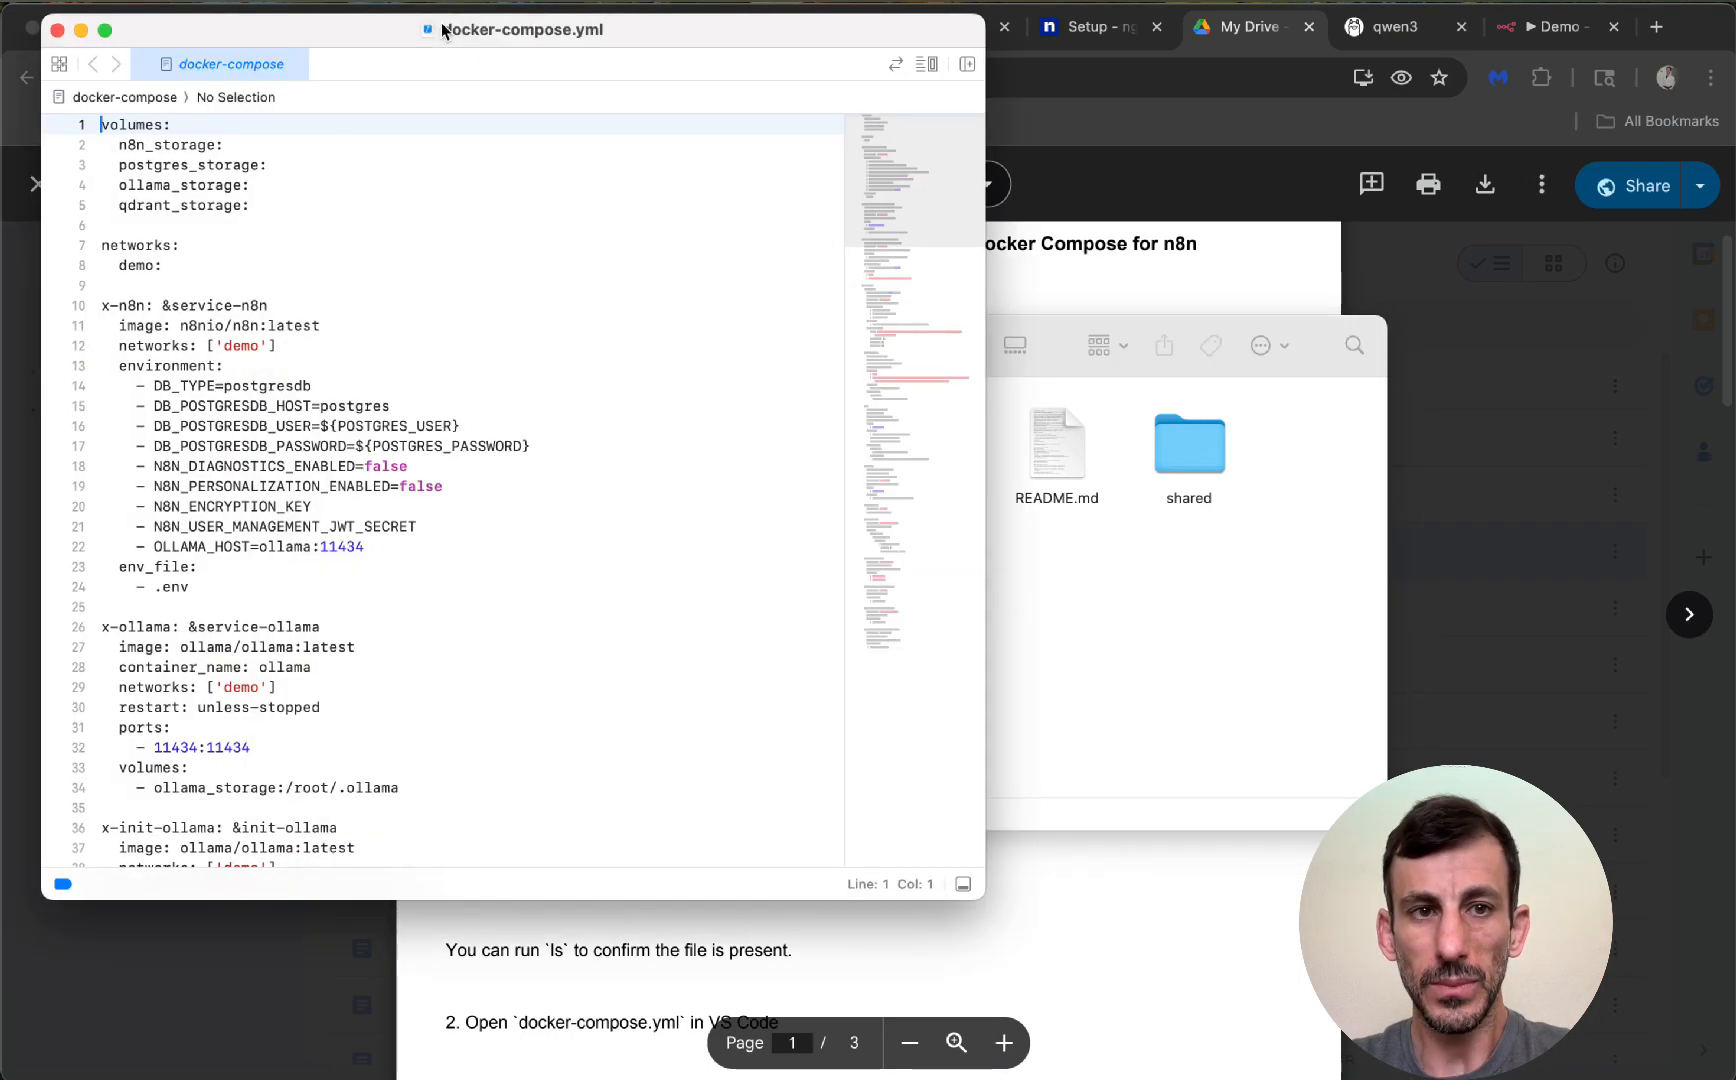
pyautogui.moveTo(443, 30); pyautogui.dragTo(682, 119)
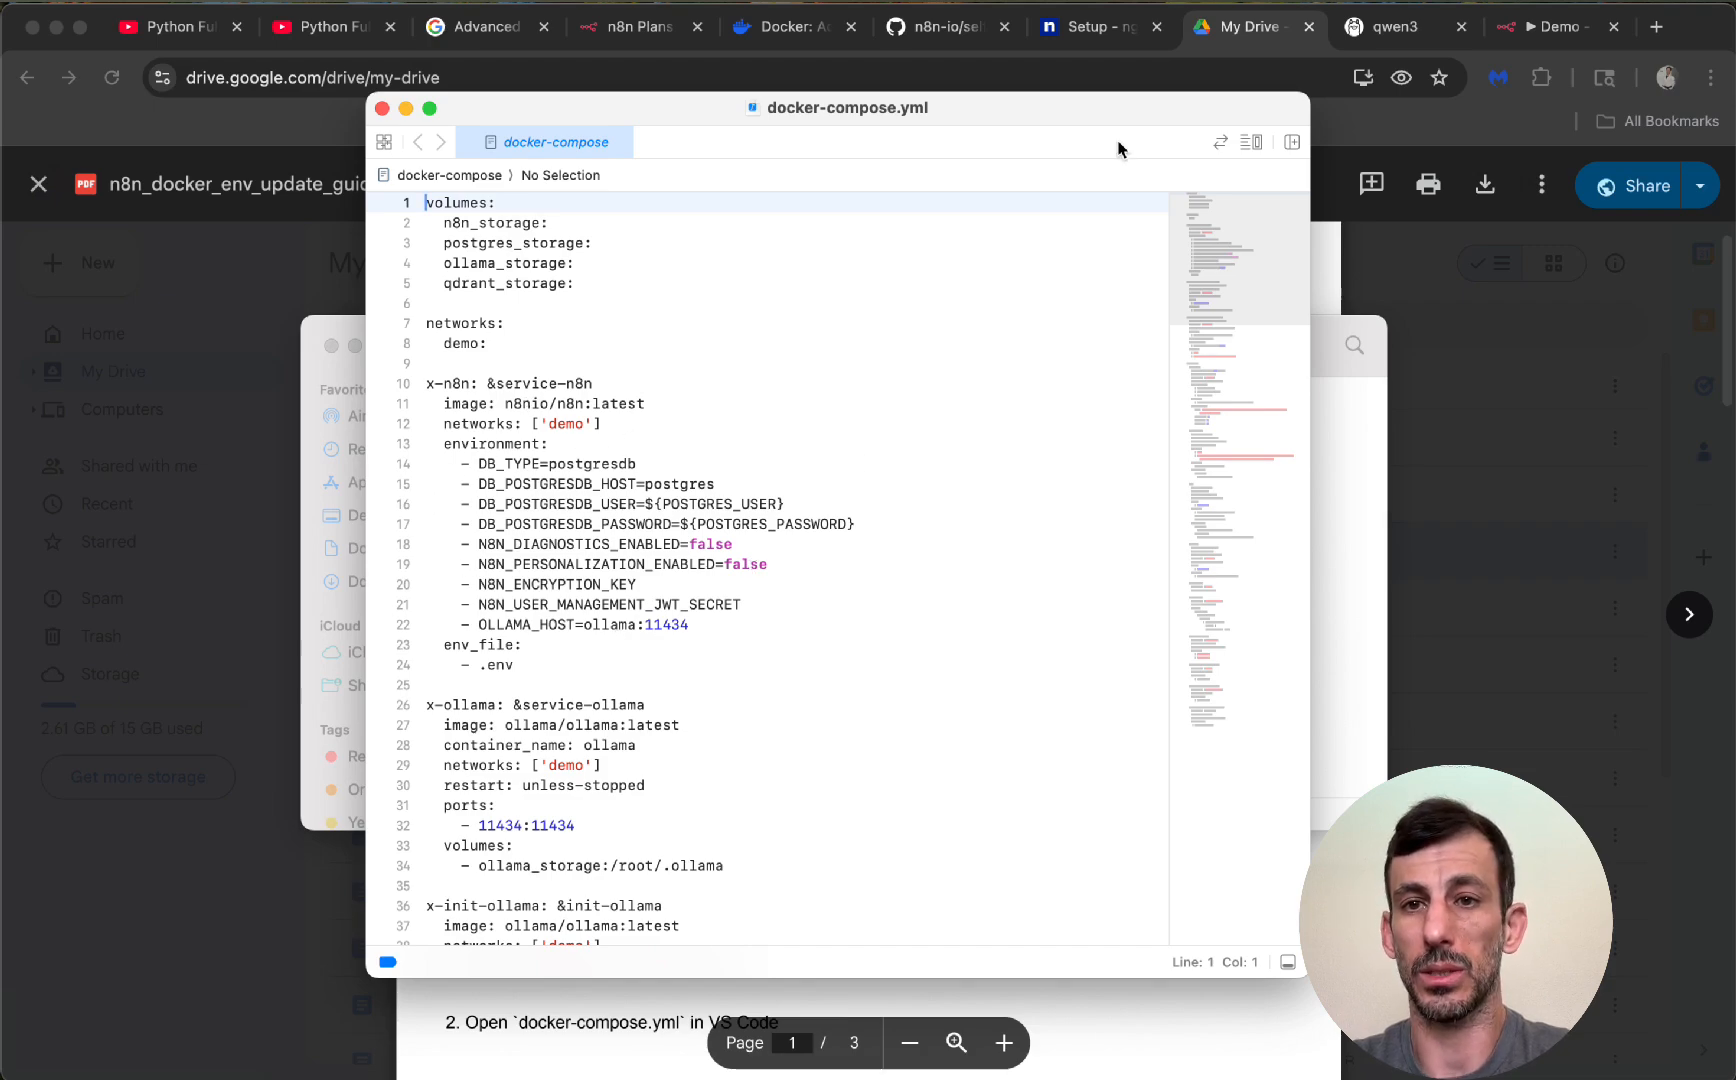
# Copy the four environment variables from the PDF guide into docker-compose.yml on a new line below OLLAMA_HOST=ollama:11434
pyautogui.click(1248, 30)
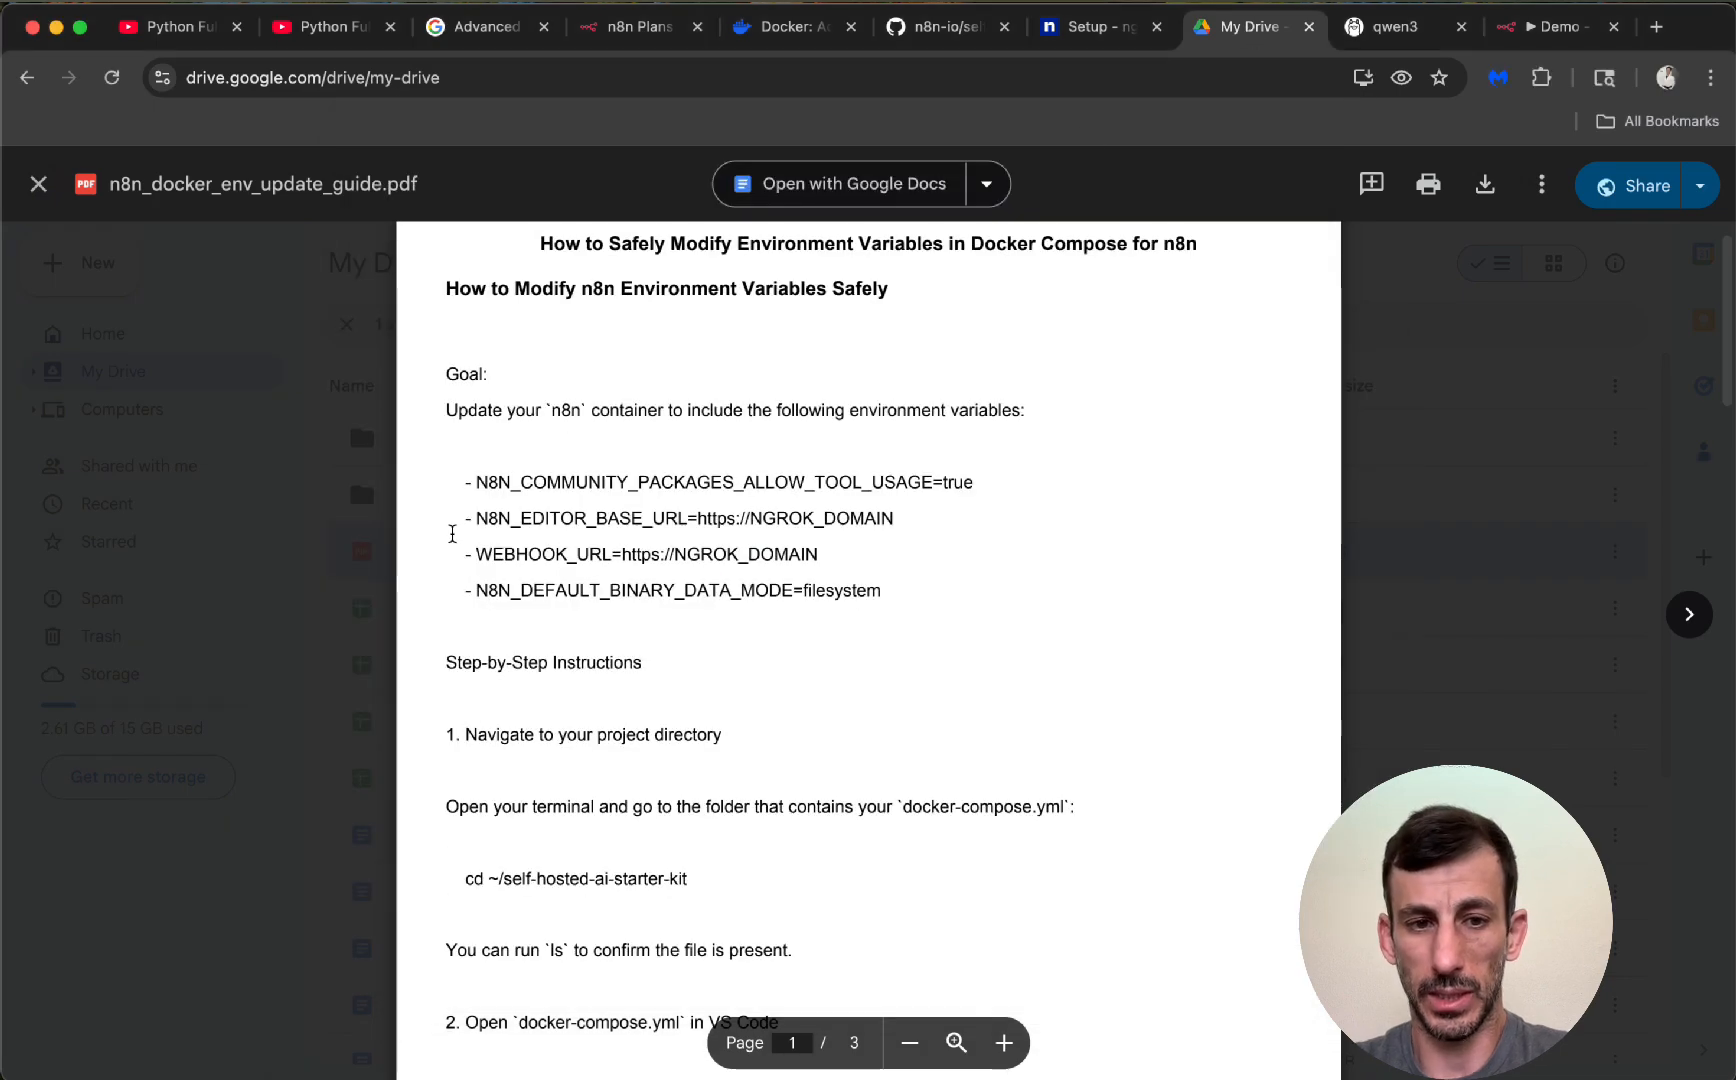
pyautogui.moveTo(447, 483); pyautogui.dragTo(927, 626)
pyautogui.press('super+c')
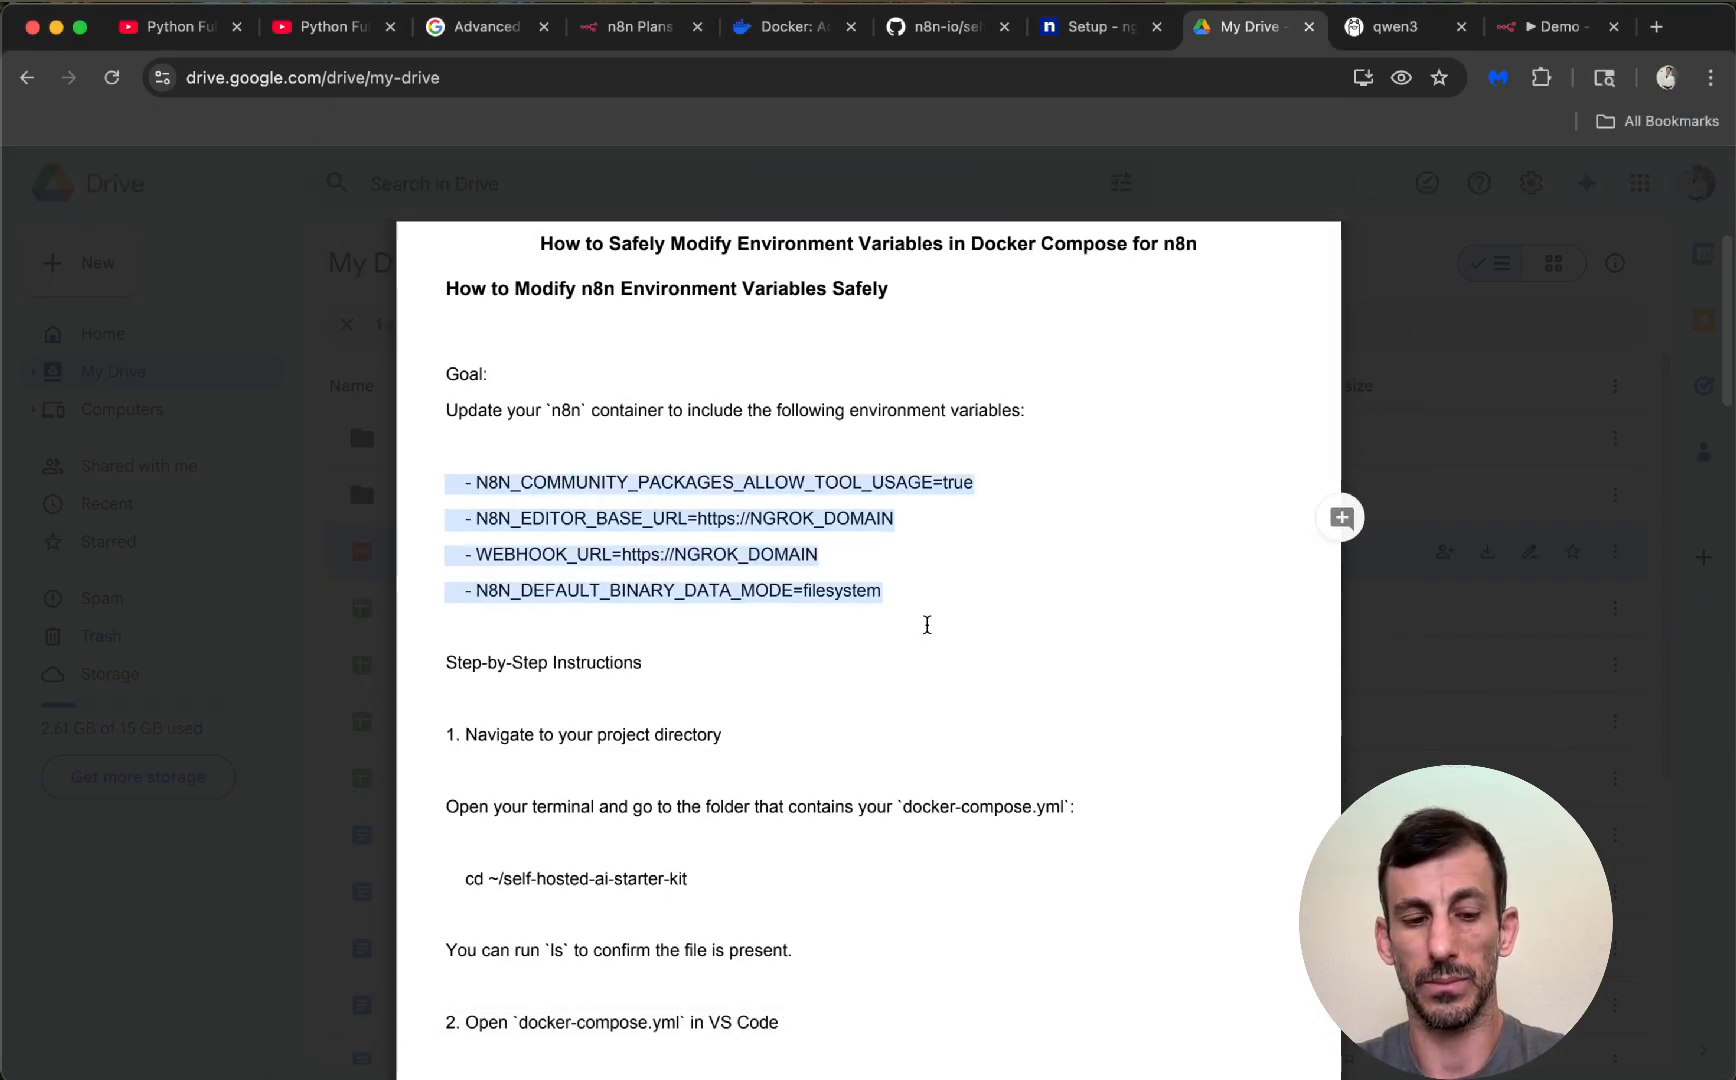
pyautogui.press('super+Tab')
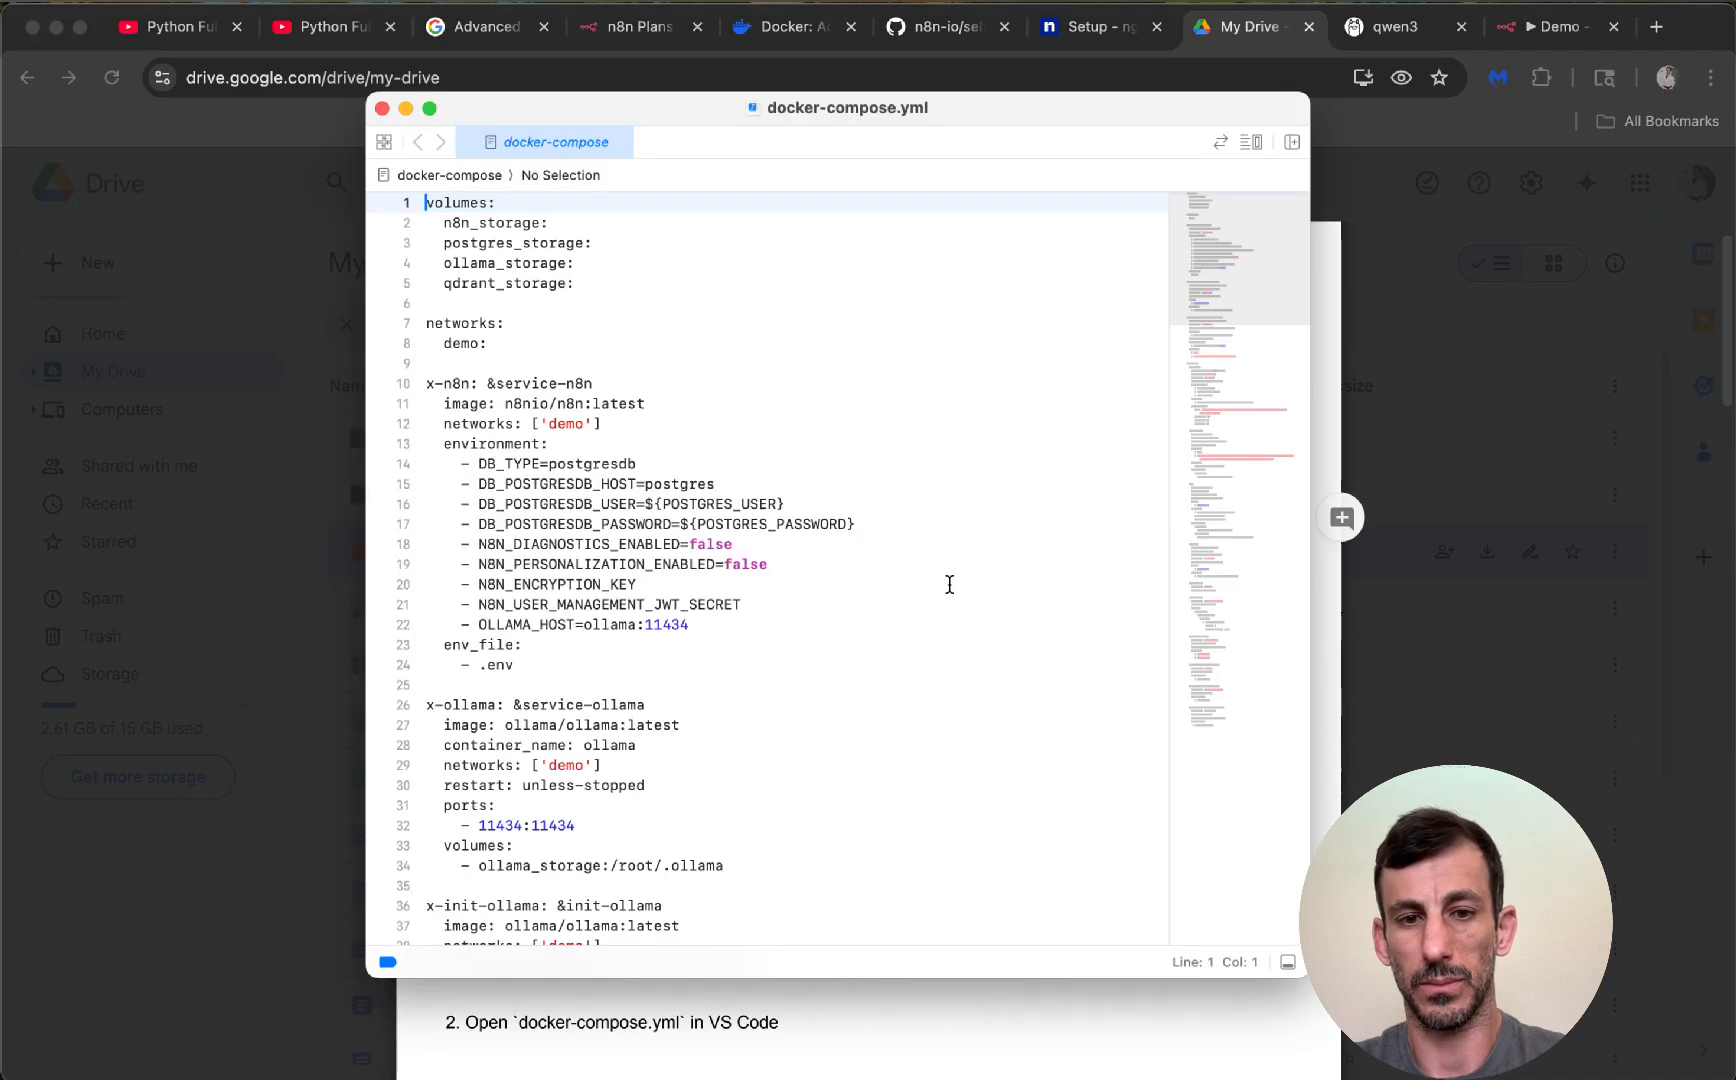
pyautogui.click(759, 626)
pyautogui.press('Return')
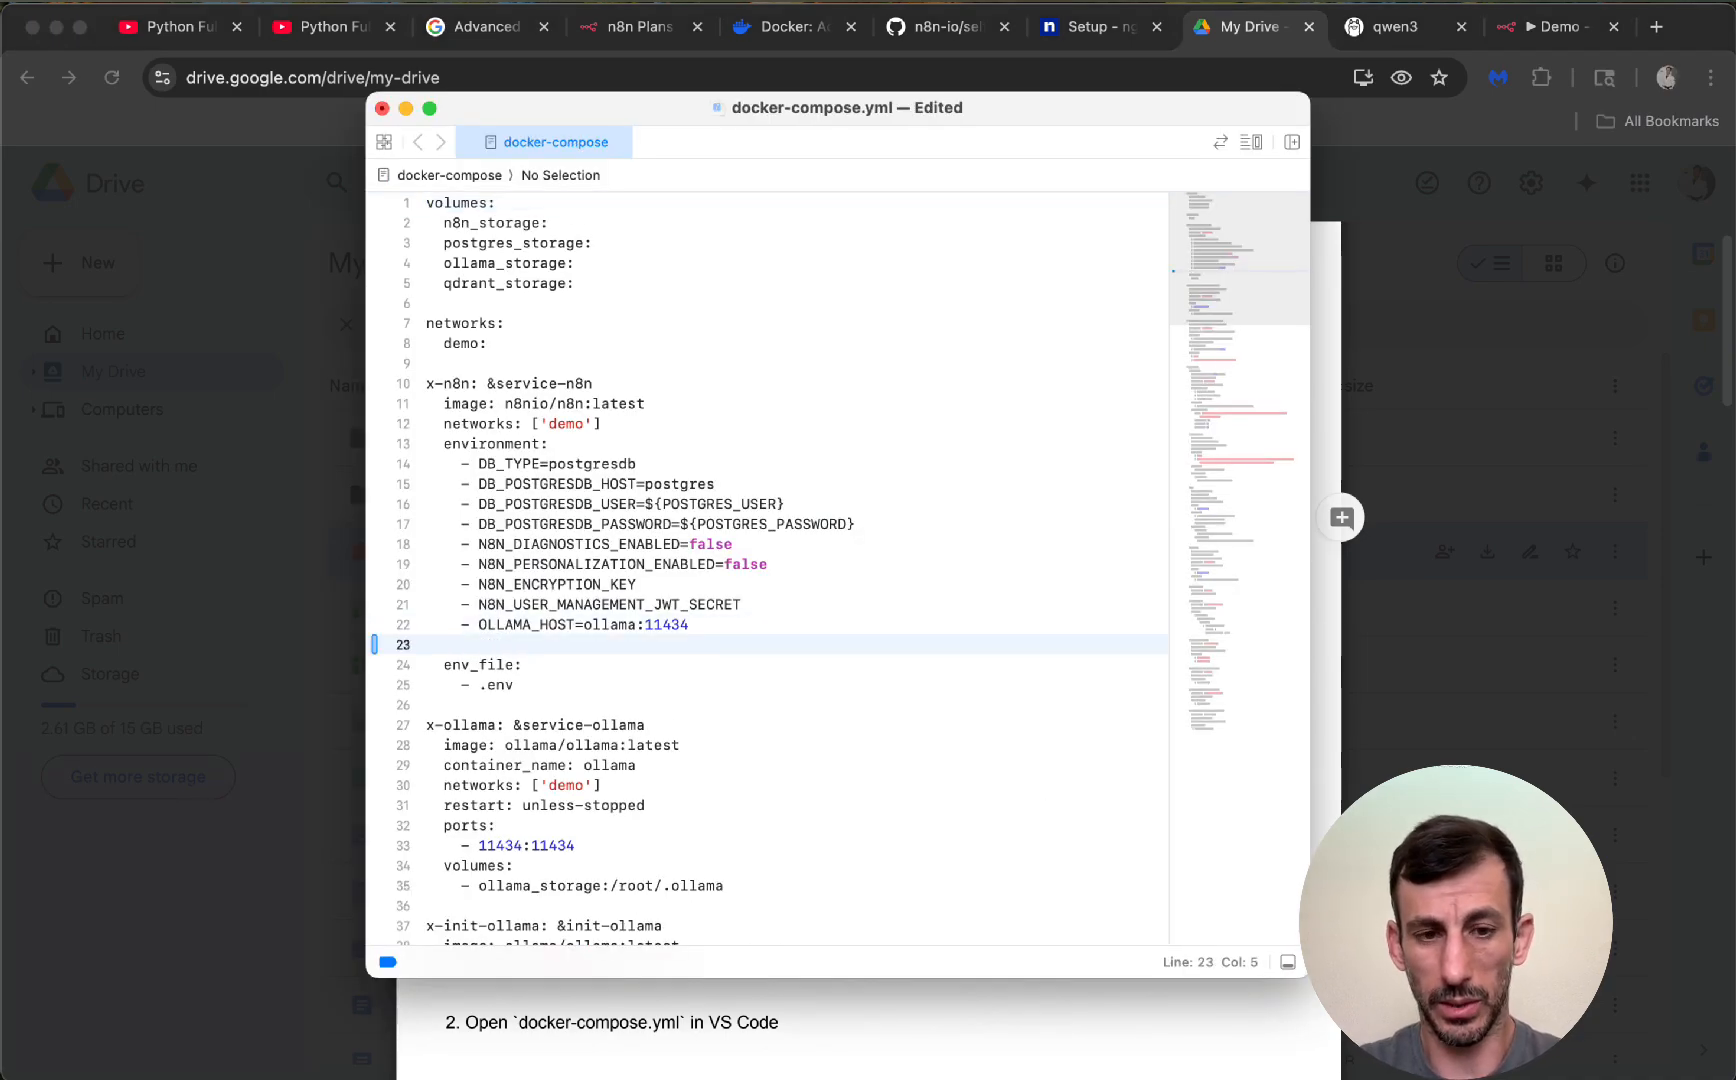
pyautogui.press('super+v')
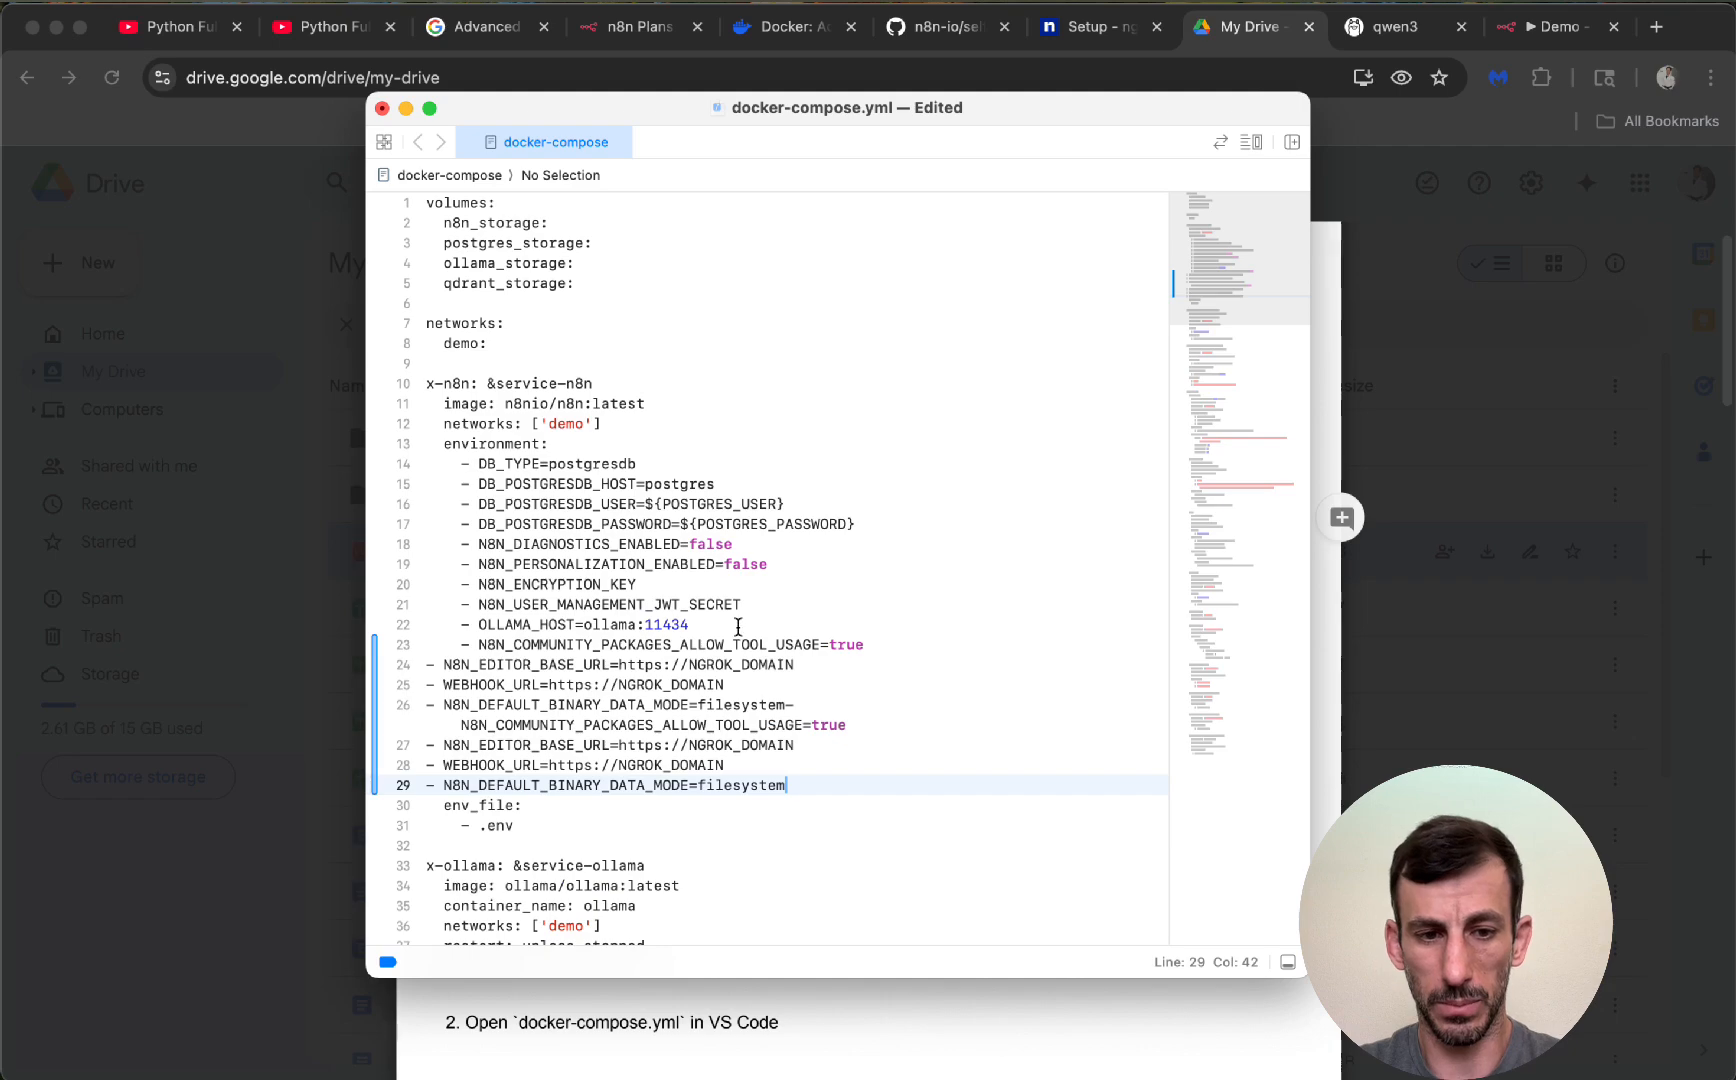
# Indent the N8N_EDITOR_BASE_URL, WEBHOOK_URL and N8N_DEFAULT_BINARY_DATA_MODE lines to align with the other n8n environment entries
pyautogui.click(424, 670)
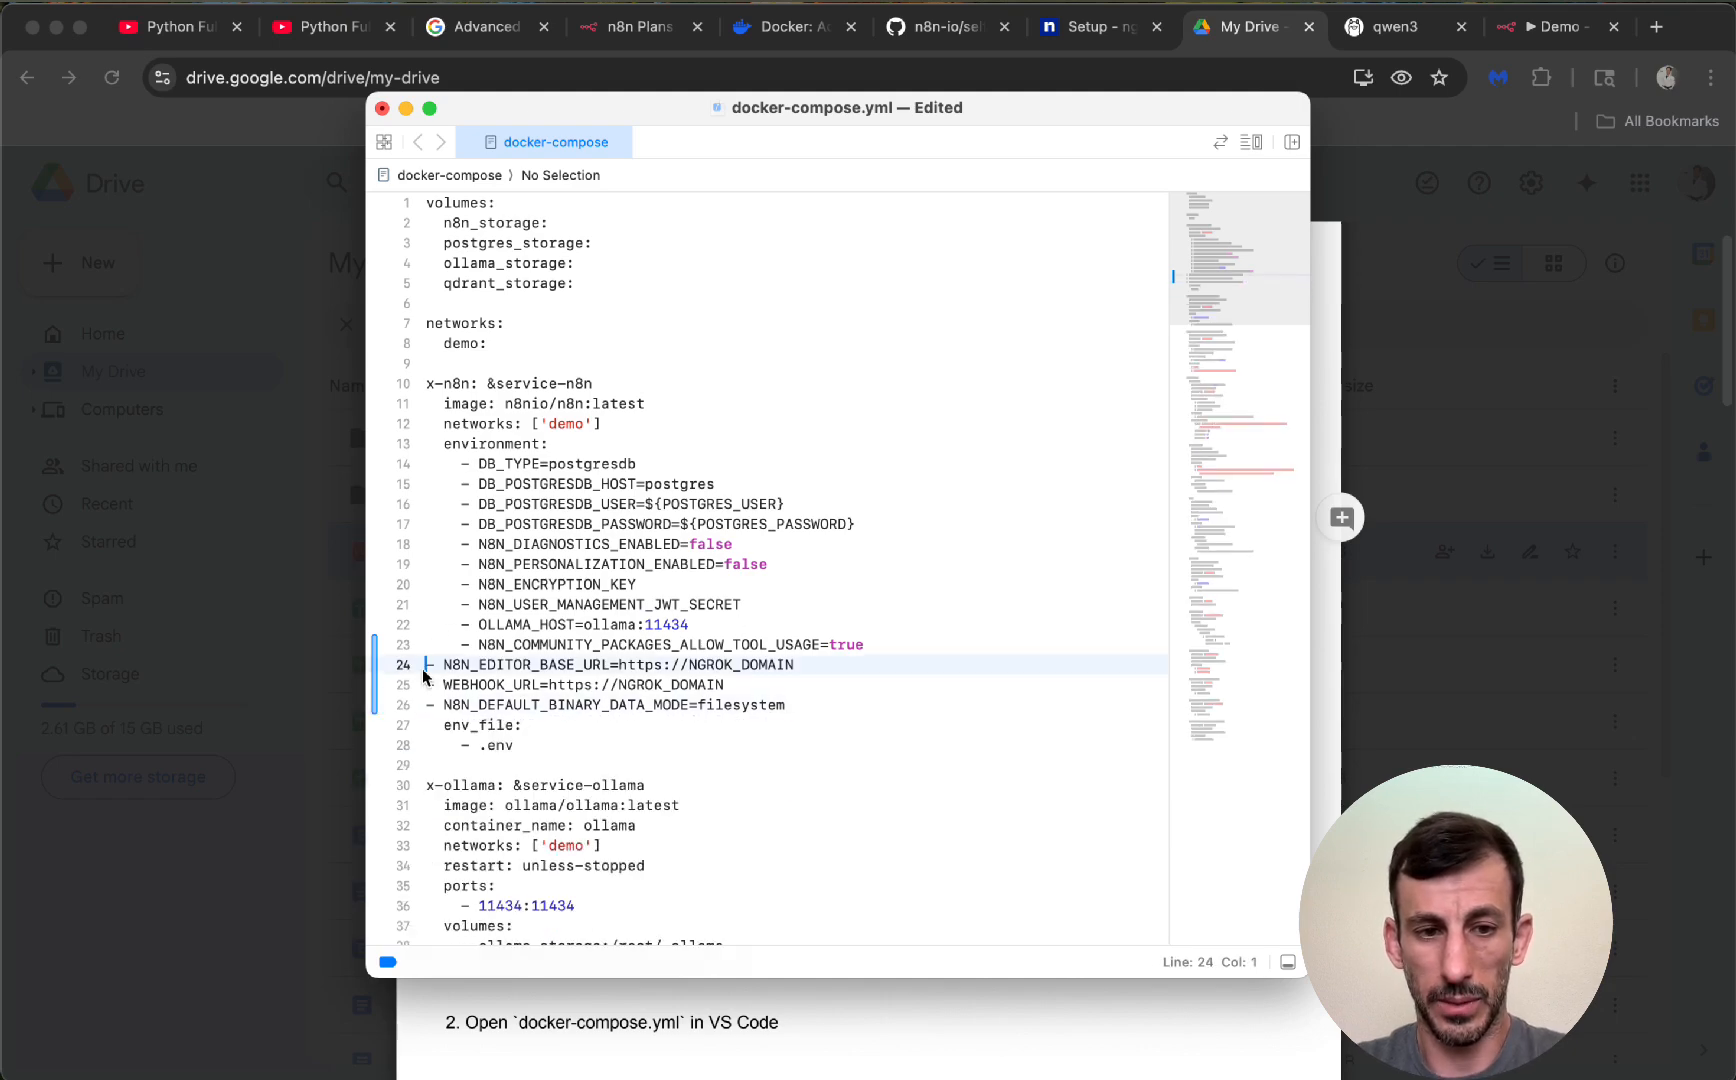
pyautogui.press('Tab')
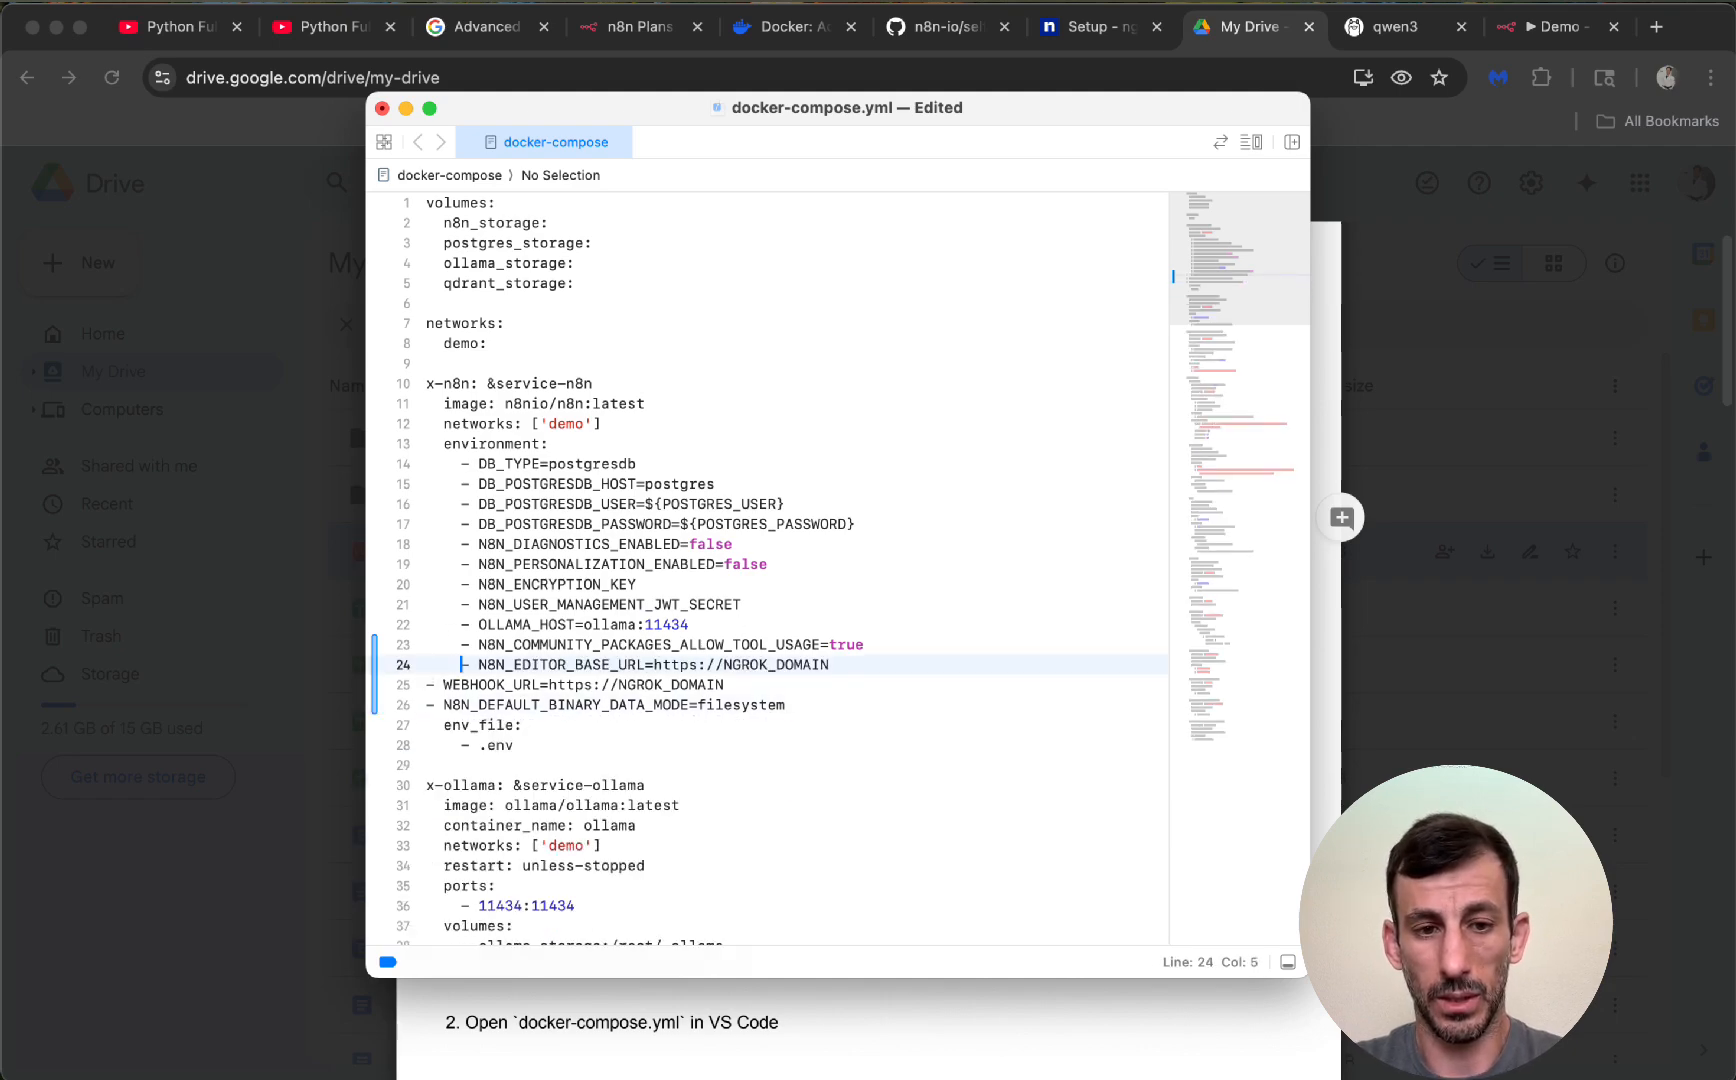
pyautogui.click(420, 688)
pyautogui.press('Tab')
pyautogui.click(424, 708)
pyautogui.press('Tab')
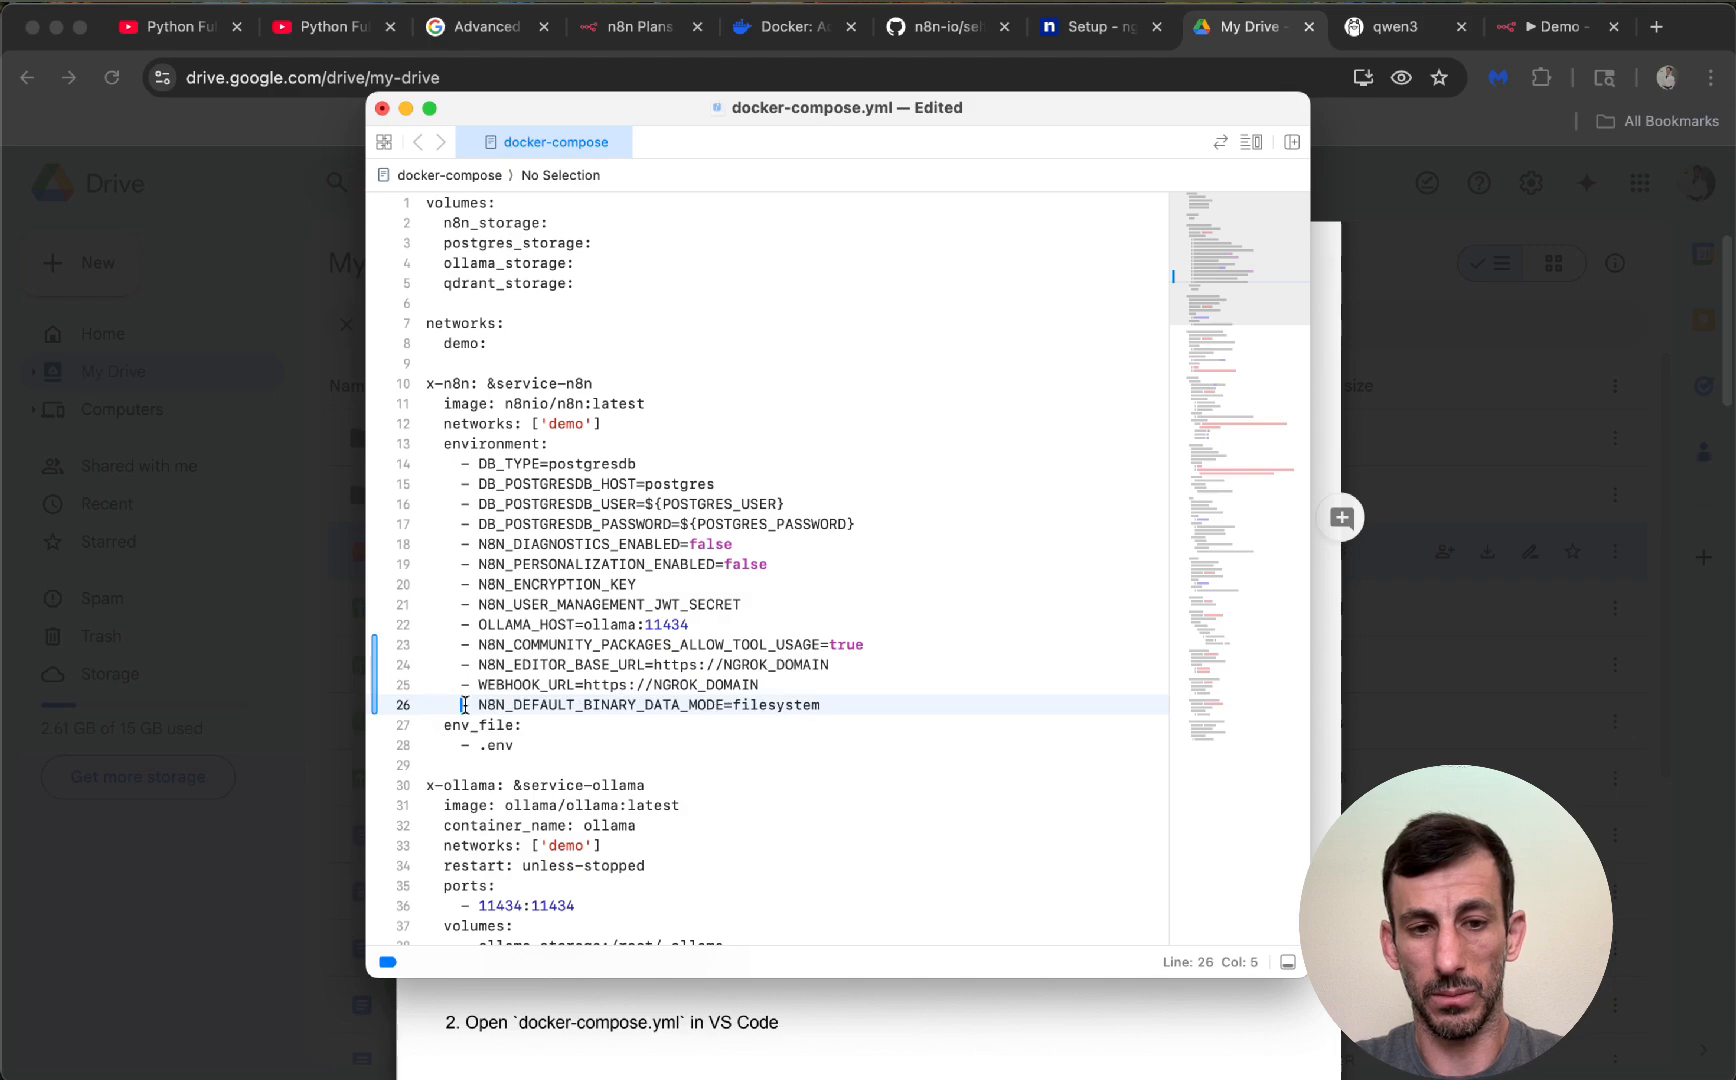
# Replace NGROK_DOMAIN in N8N_EDITOR_BASE_URL with the static domain topical-weekly-firefly.ngrok-free.app copied from the ngrok setup page
pyautogui.scroll(-2, 678, 709)
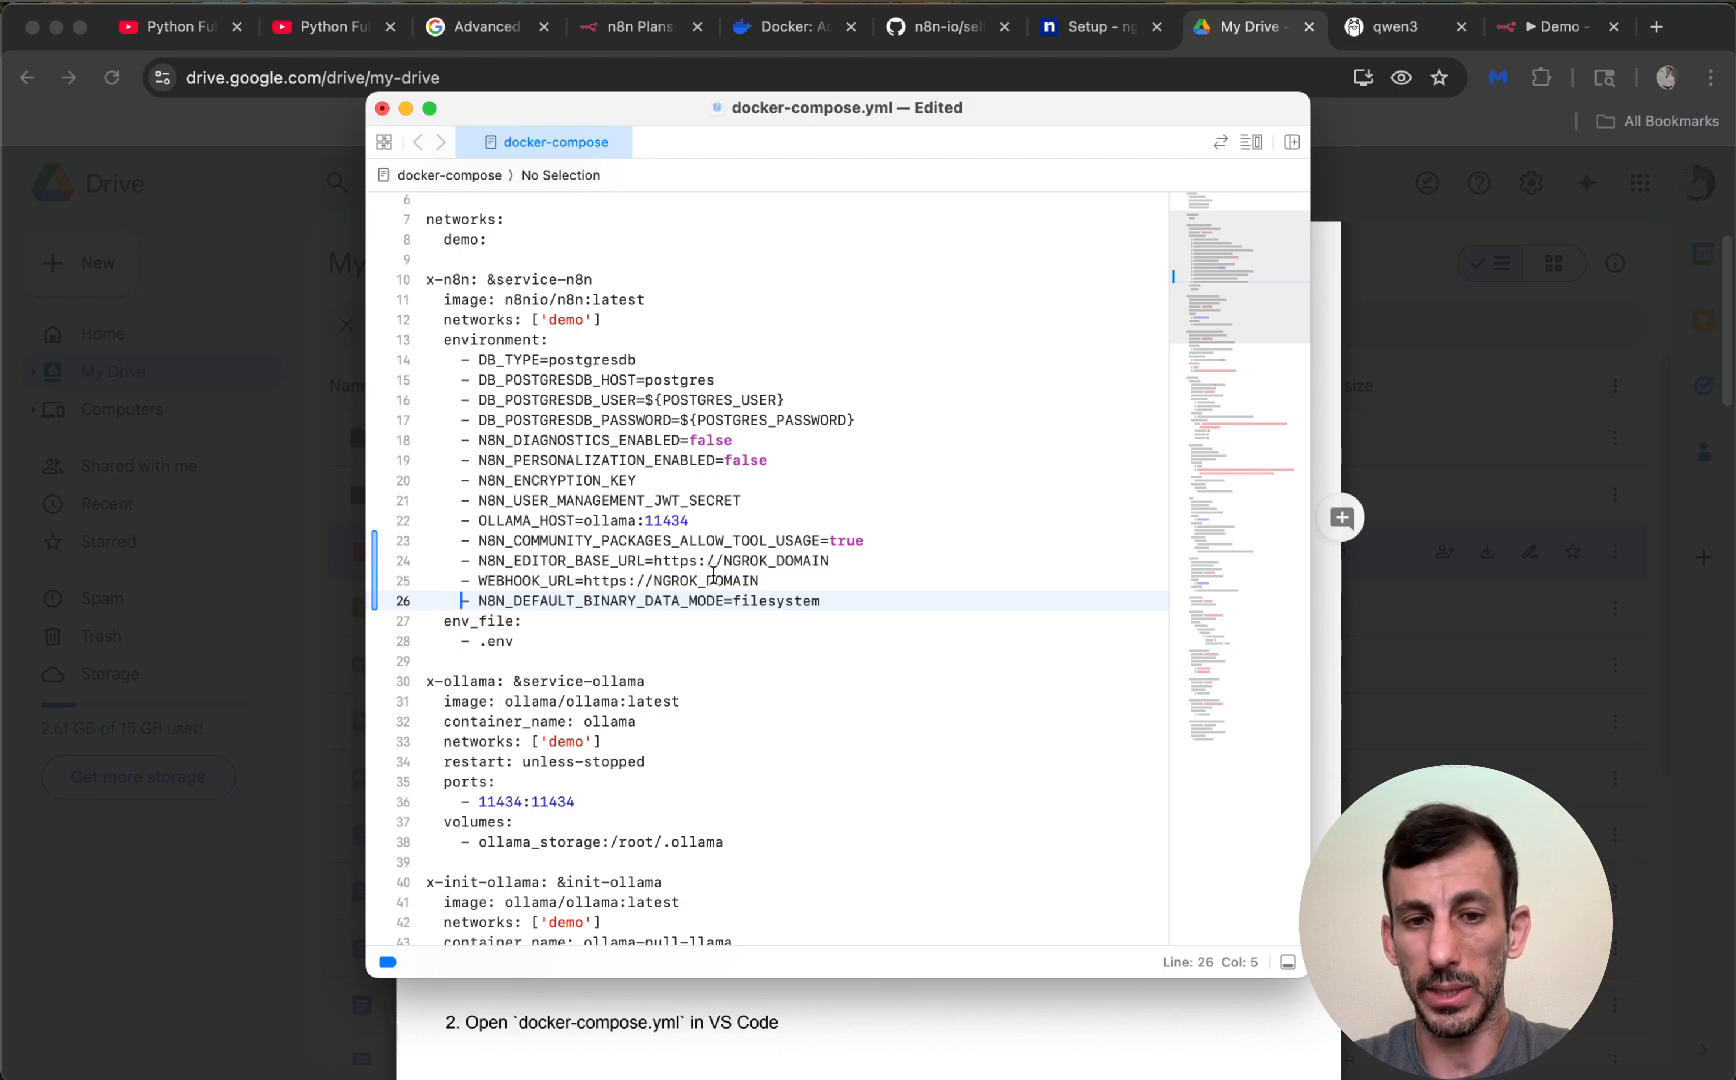
pyautogui.moveTo(722, 561); pyautogui.dragTo(860, 563)
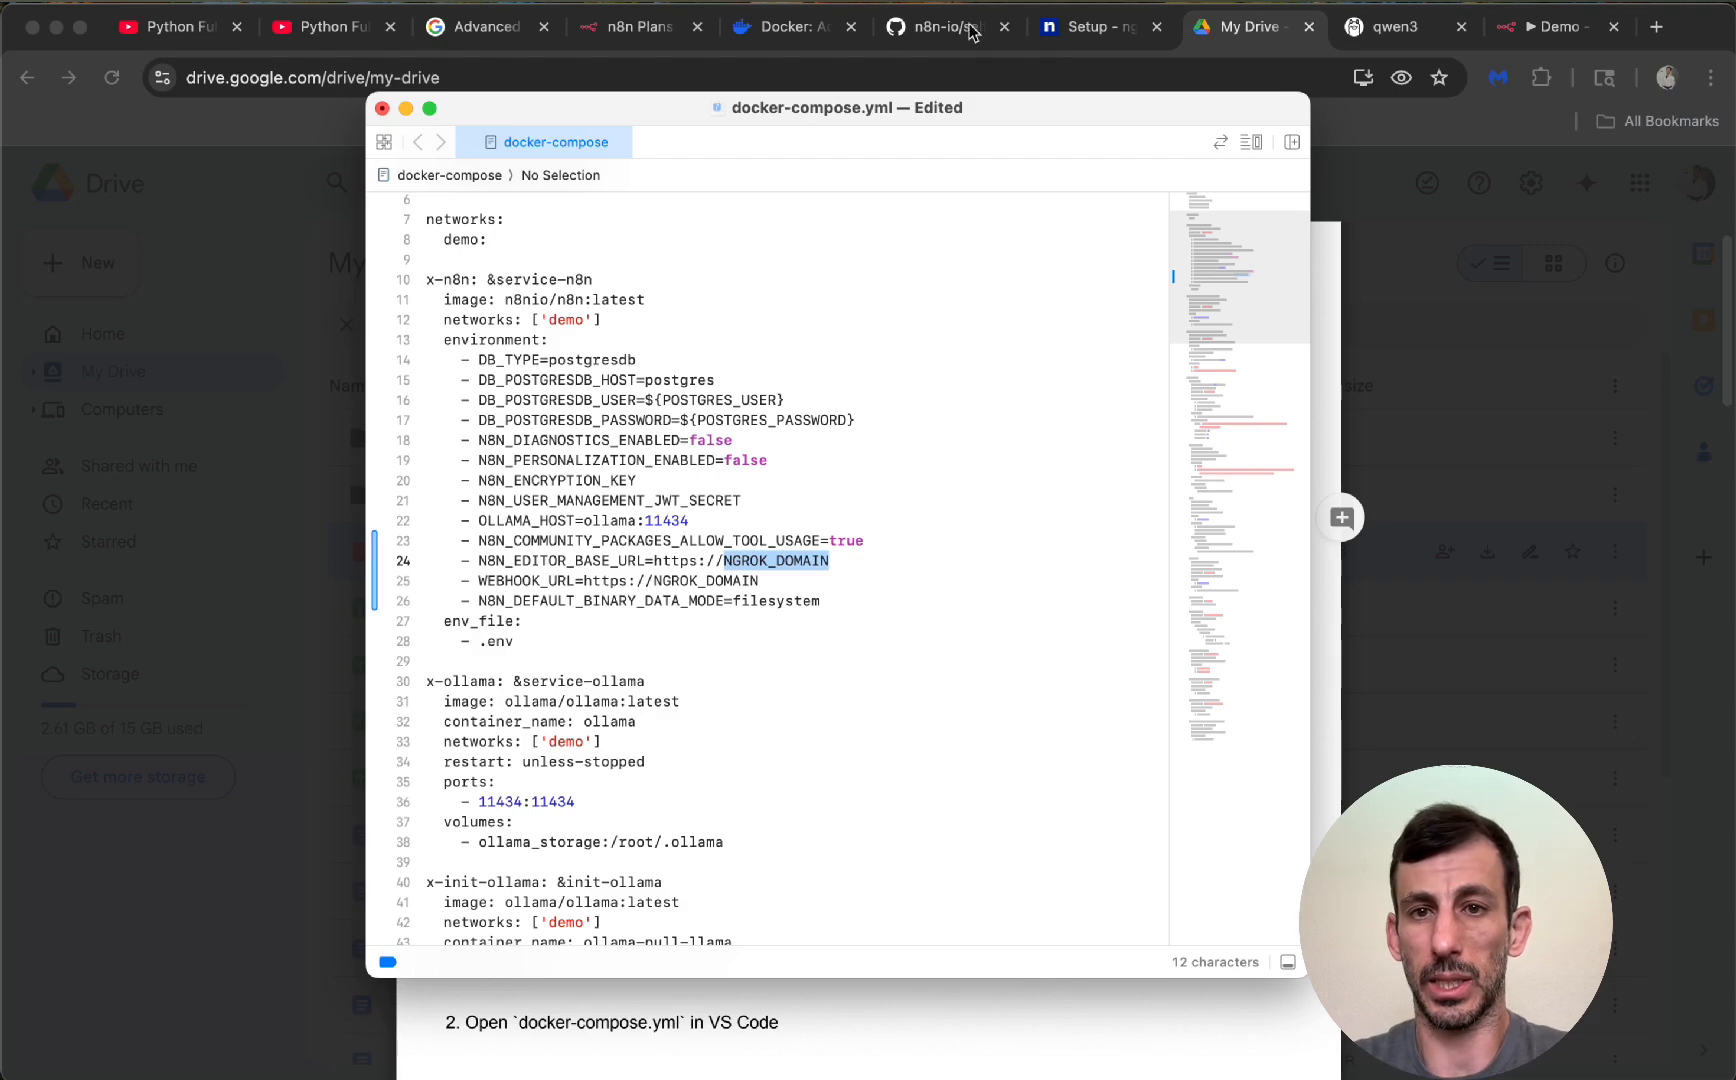
pyautogui.click(1078, 33)
pyautogui.click(1078, 30)
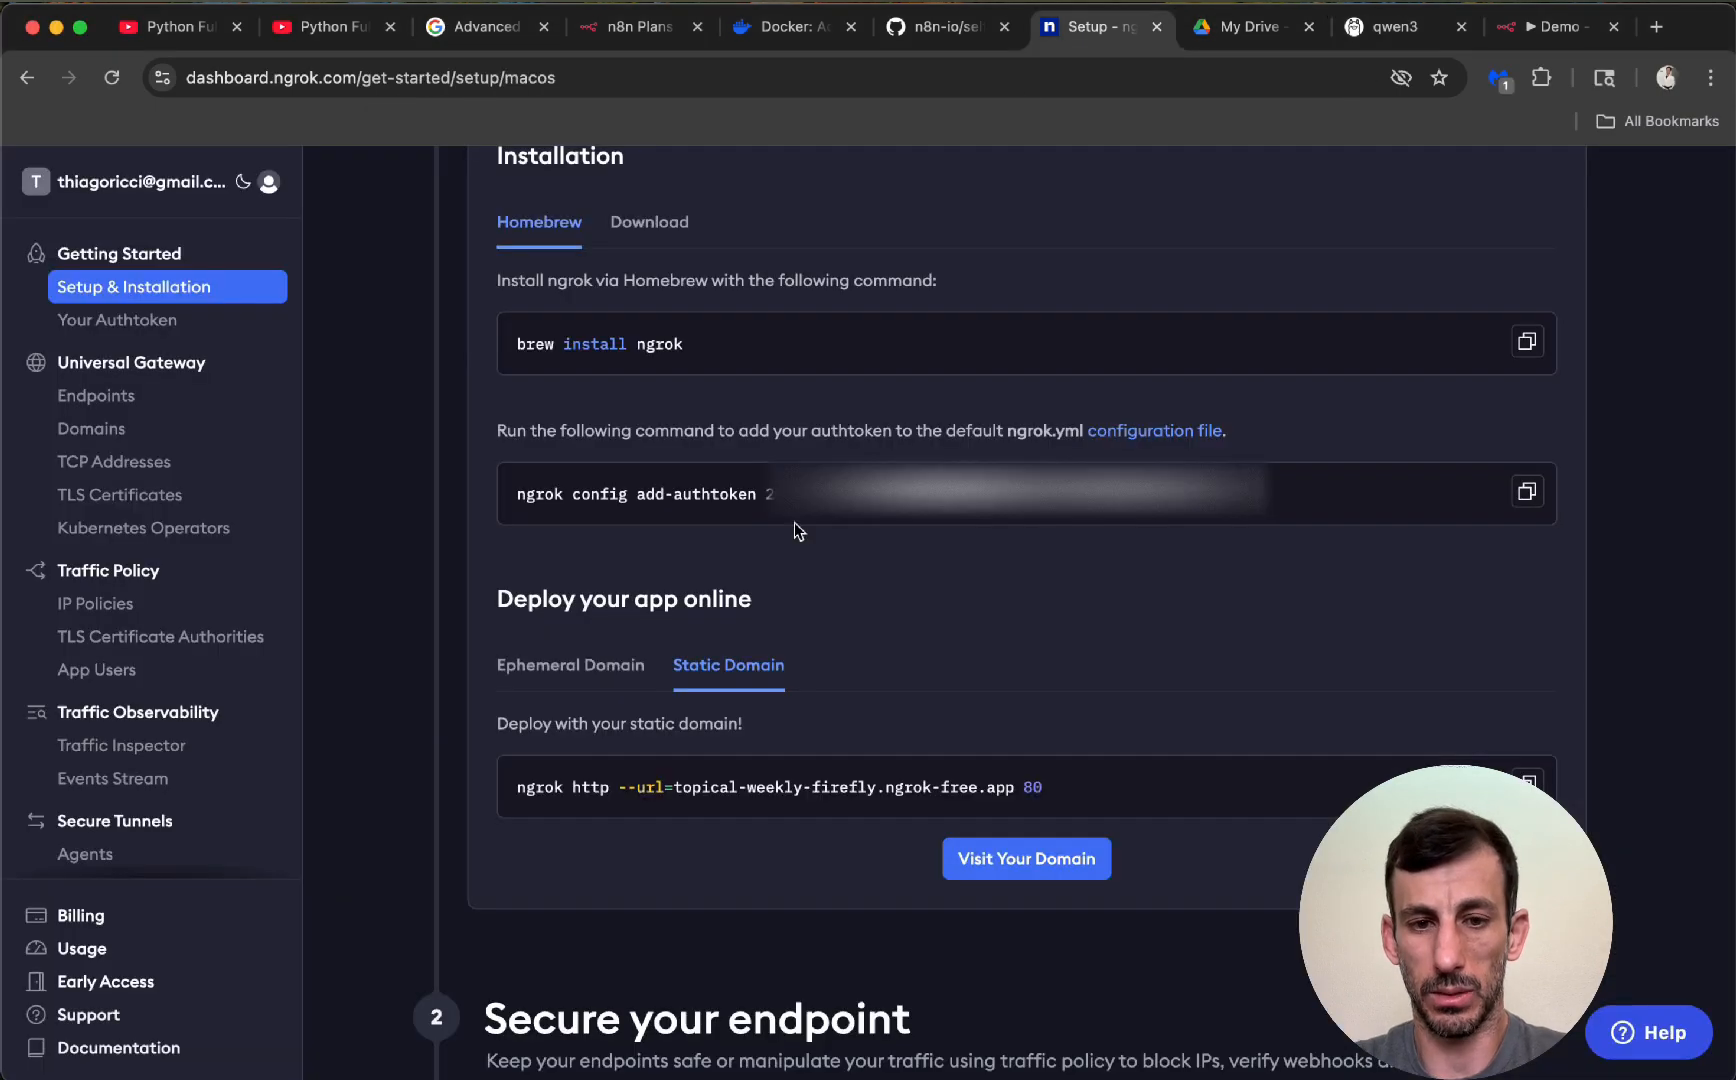
pyautogui.moveTo(680, 790); pyautogui.dragTo(1013, 788)
pyautogui.press('super+c')
pyautogui.click(672, 793)
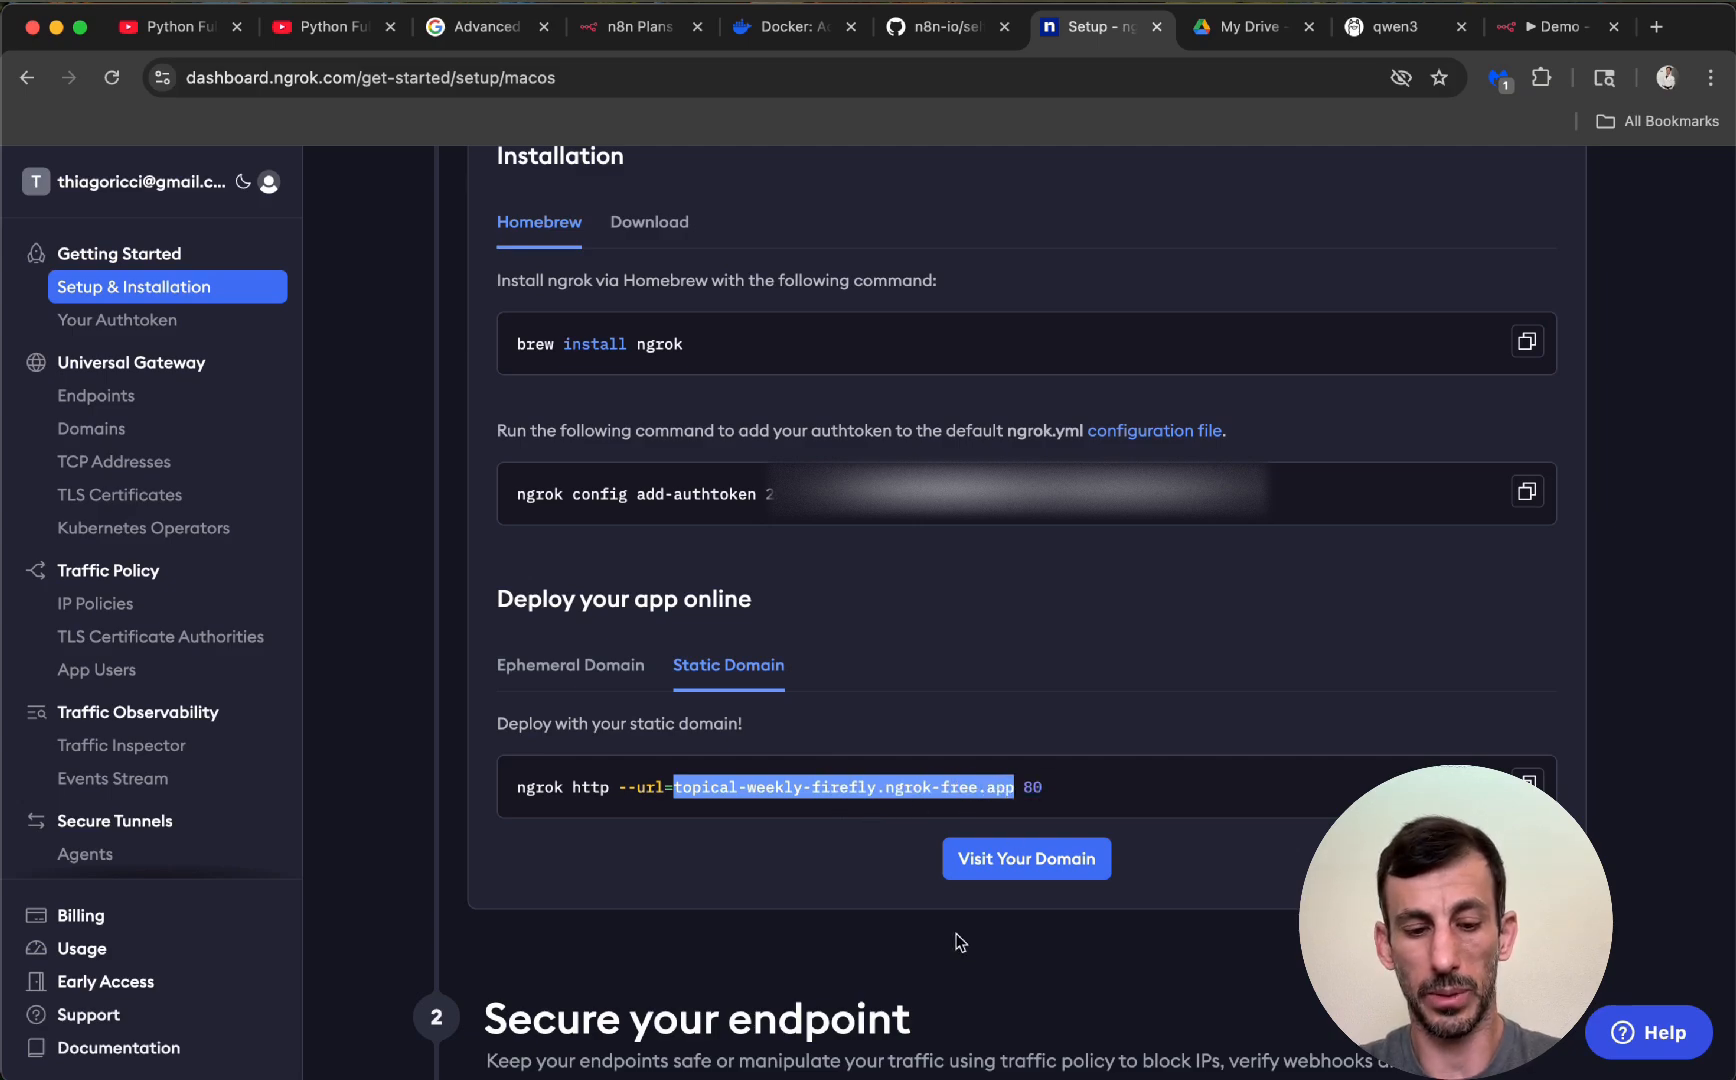
pyautogui.press('super+Tab')
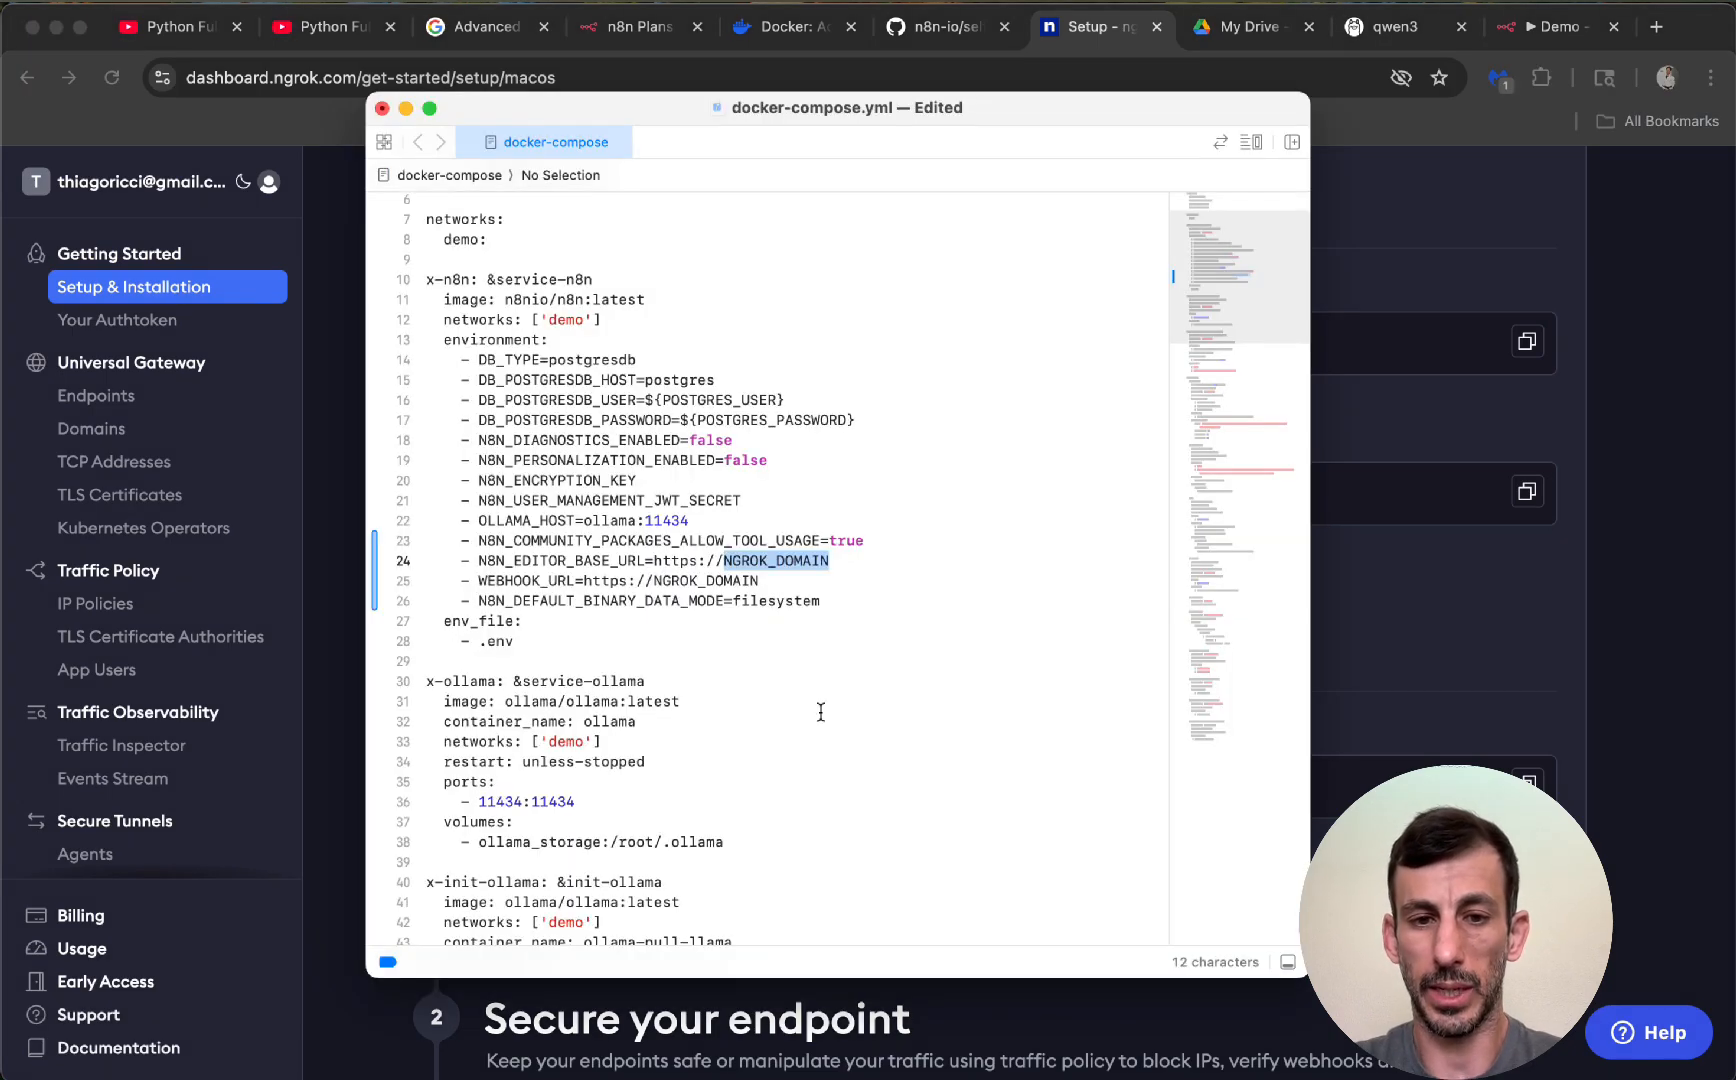
pyautogui.press('super+v')
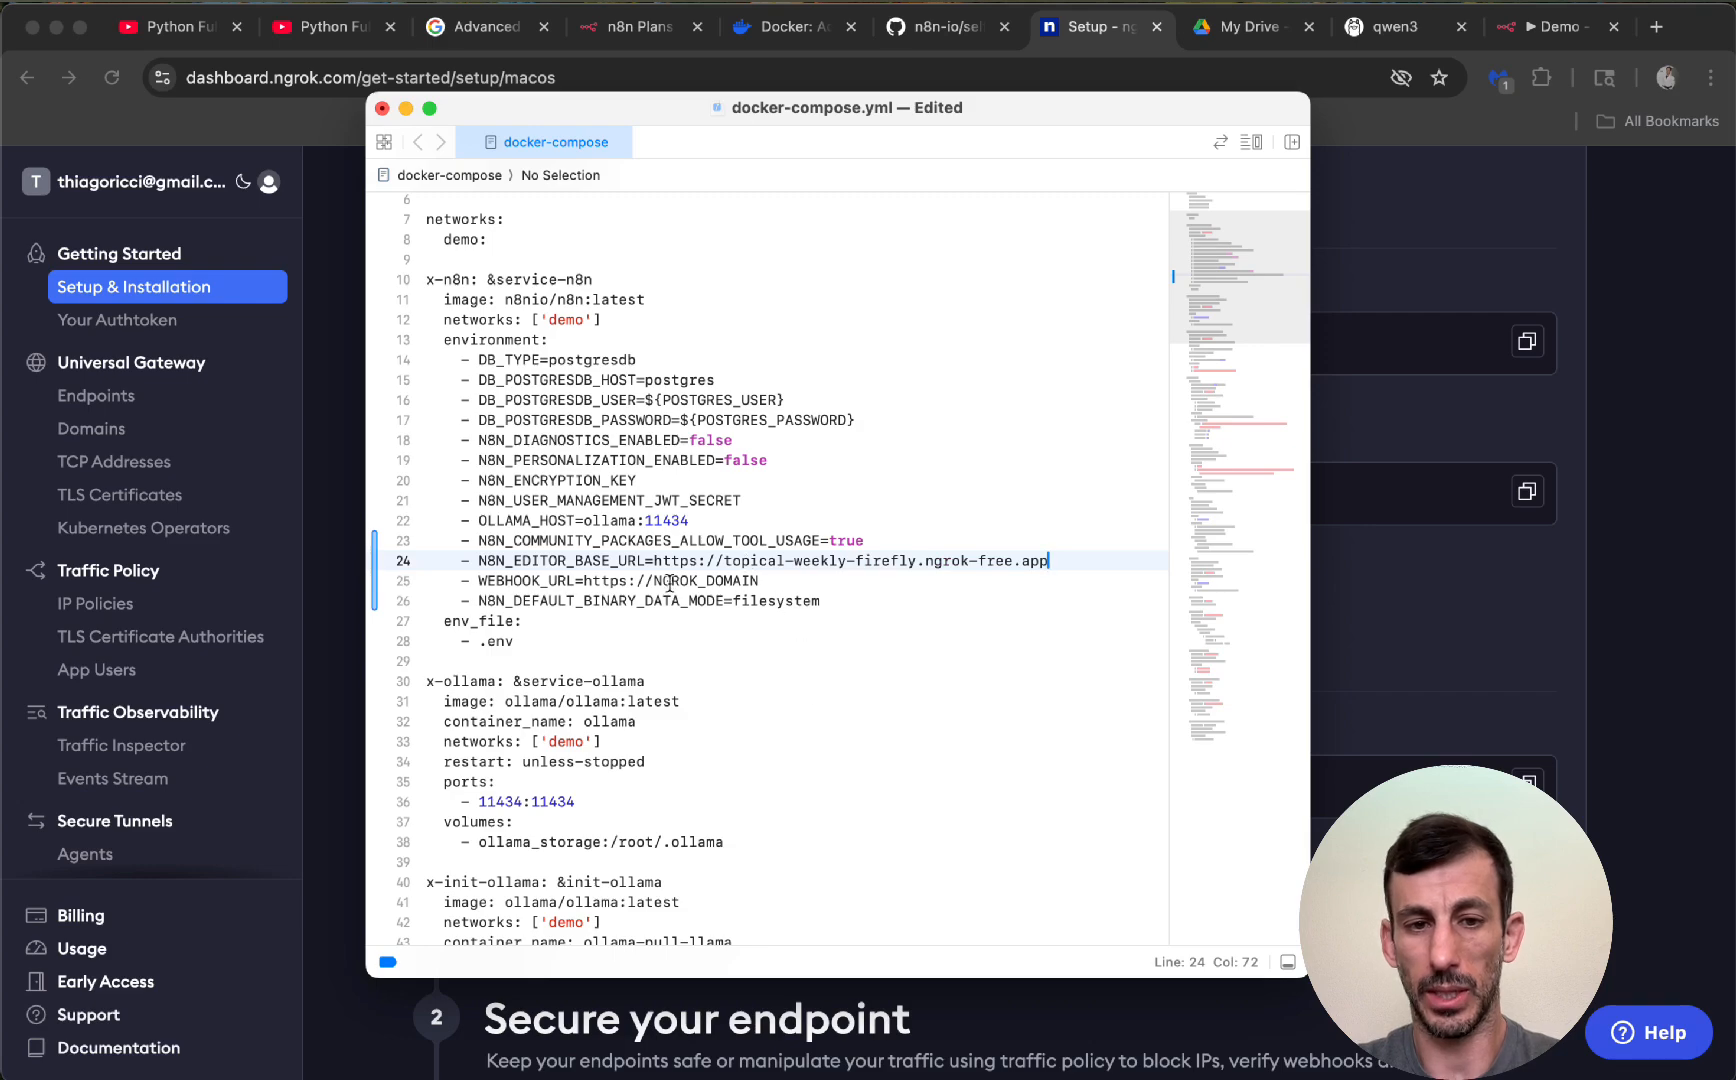
# Replace NGROK_DOMAIN in WEBHOOK_URL with topical-weekly-firefly.ngrok-free.app, then save and close docker-compose.yml
pyautogui.moveTo(654, 581); pyautogui.dragTo(759, 582)
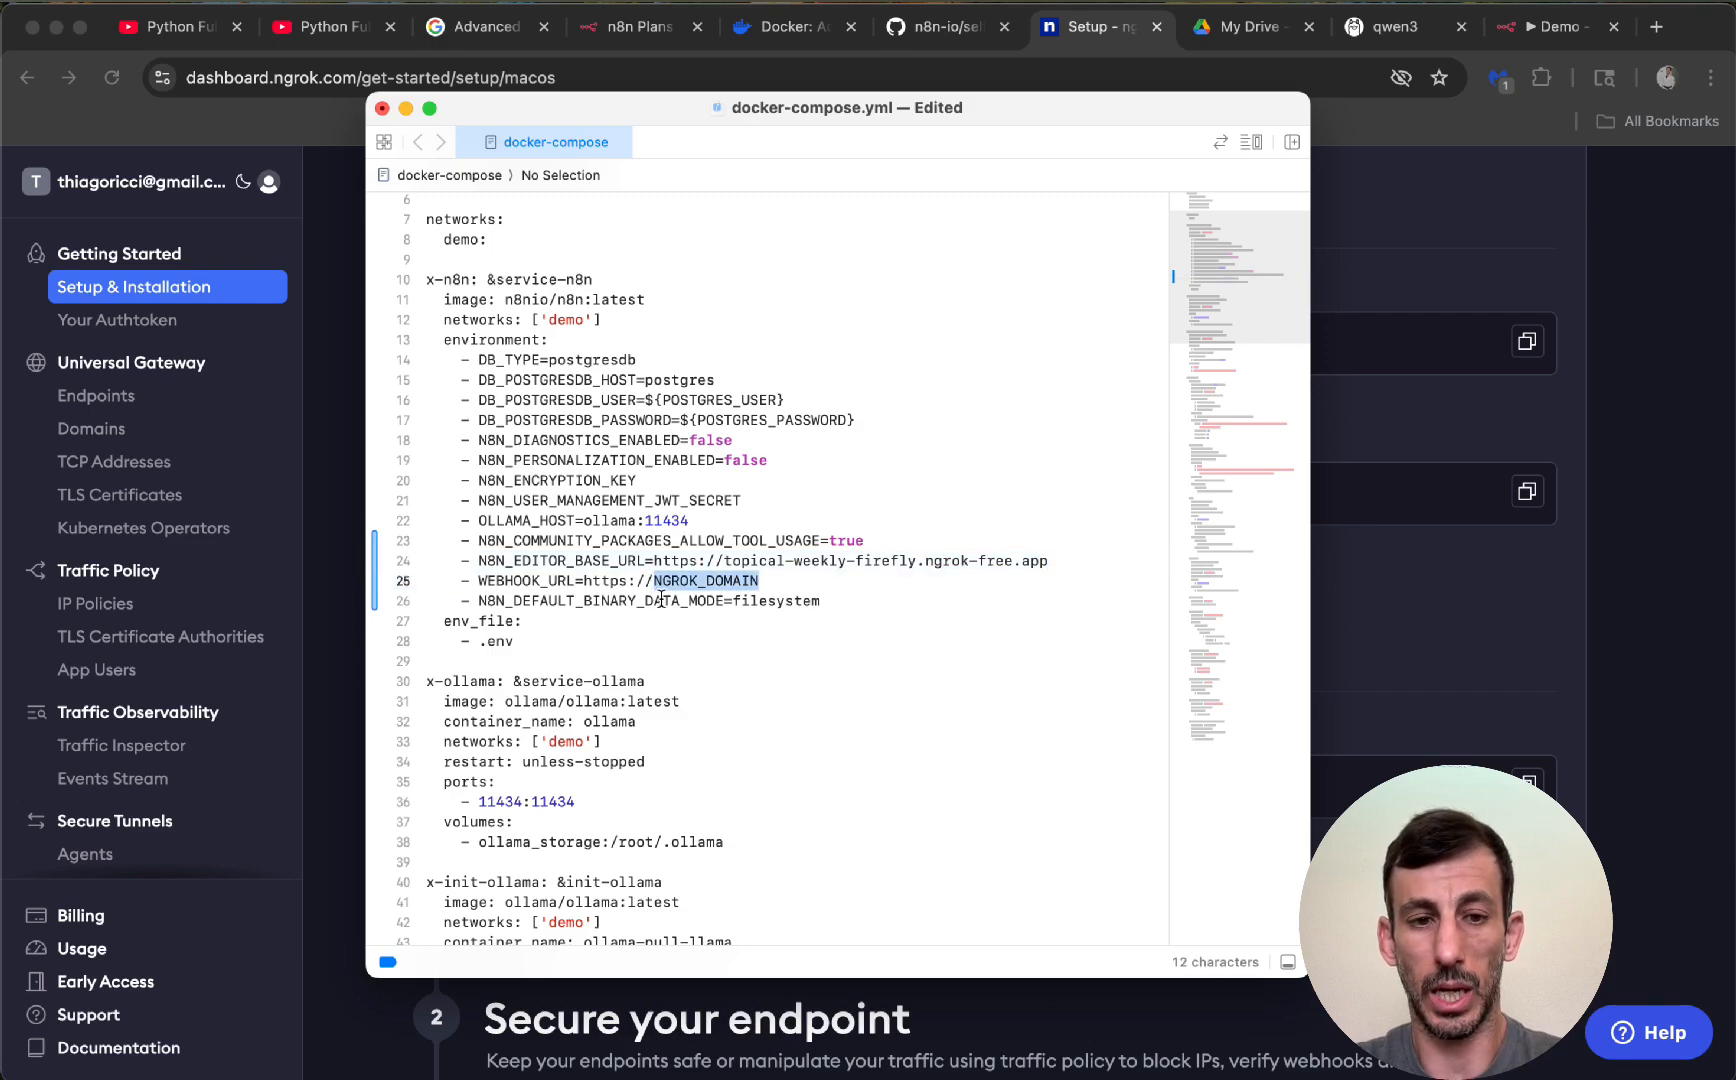
pyautogui.press('super+v')
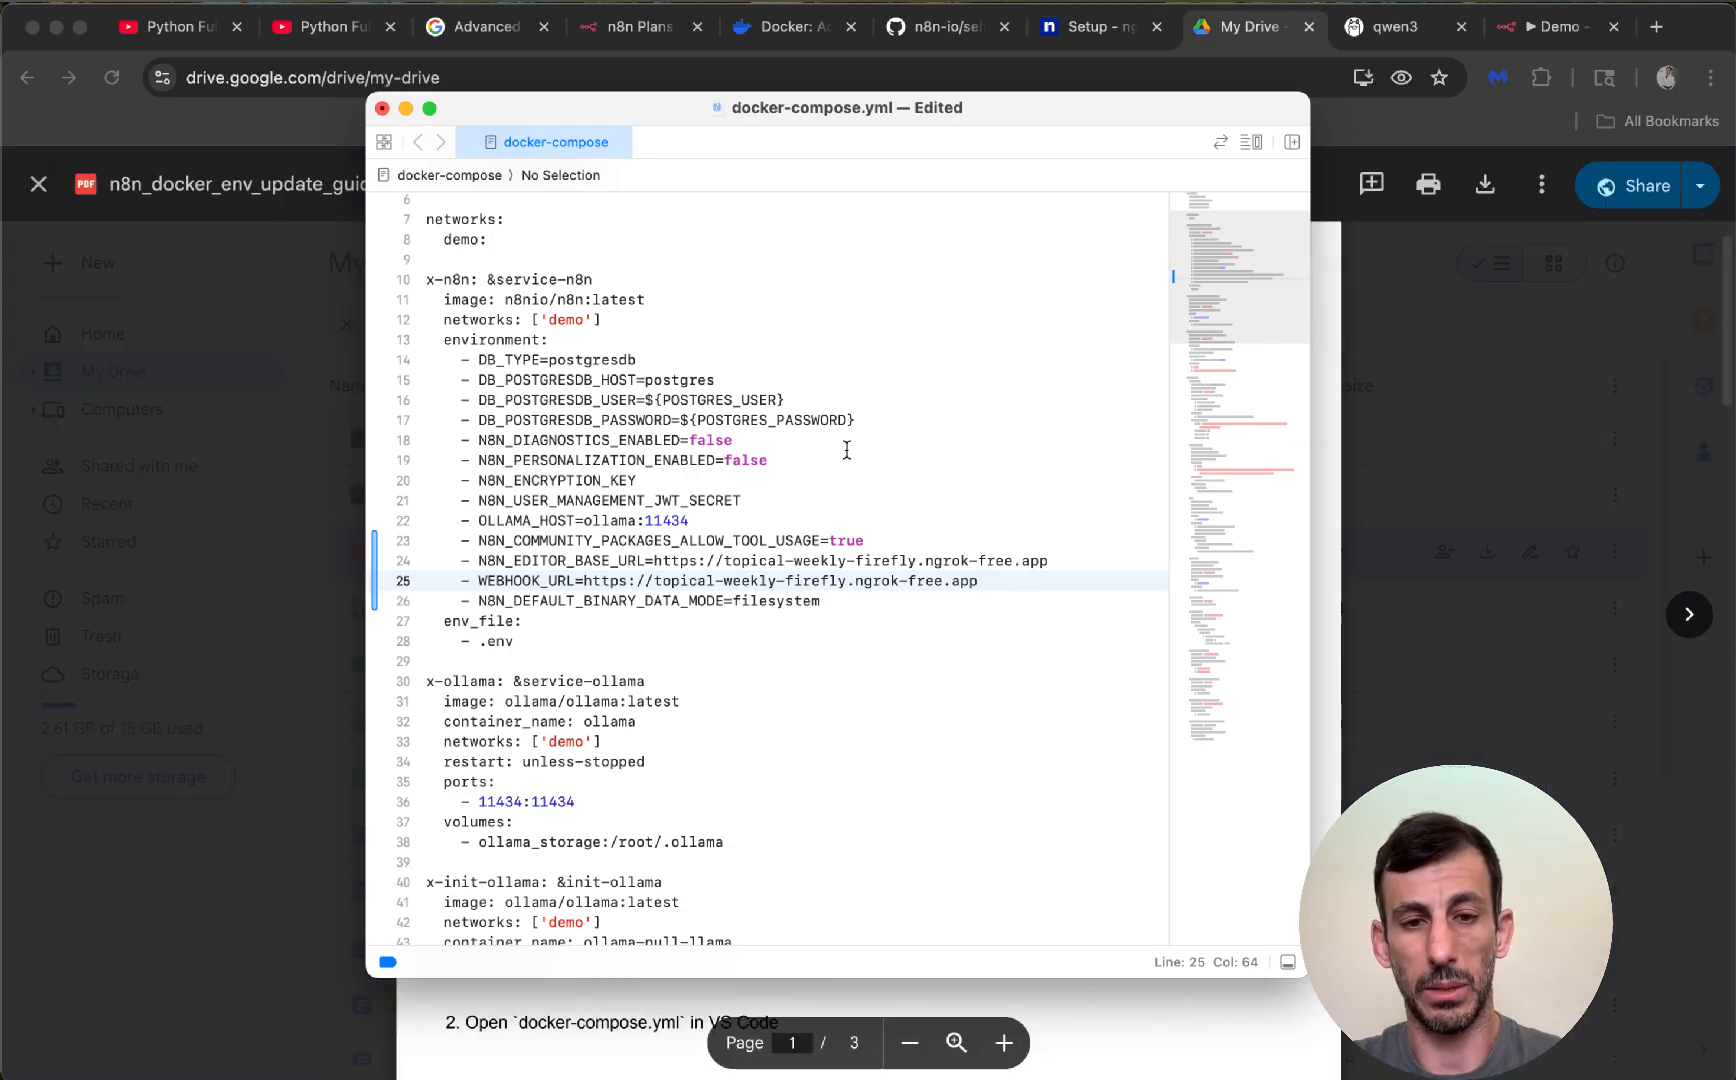
pyautogui.press('super+s')
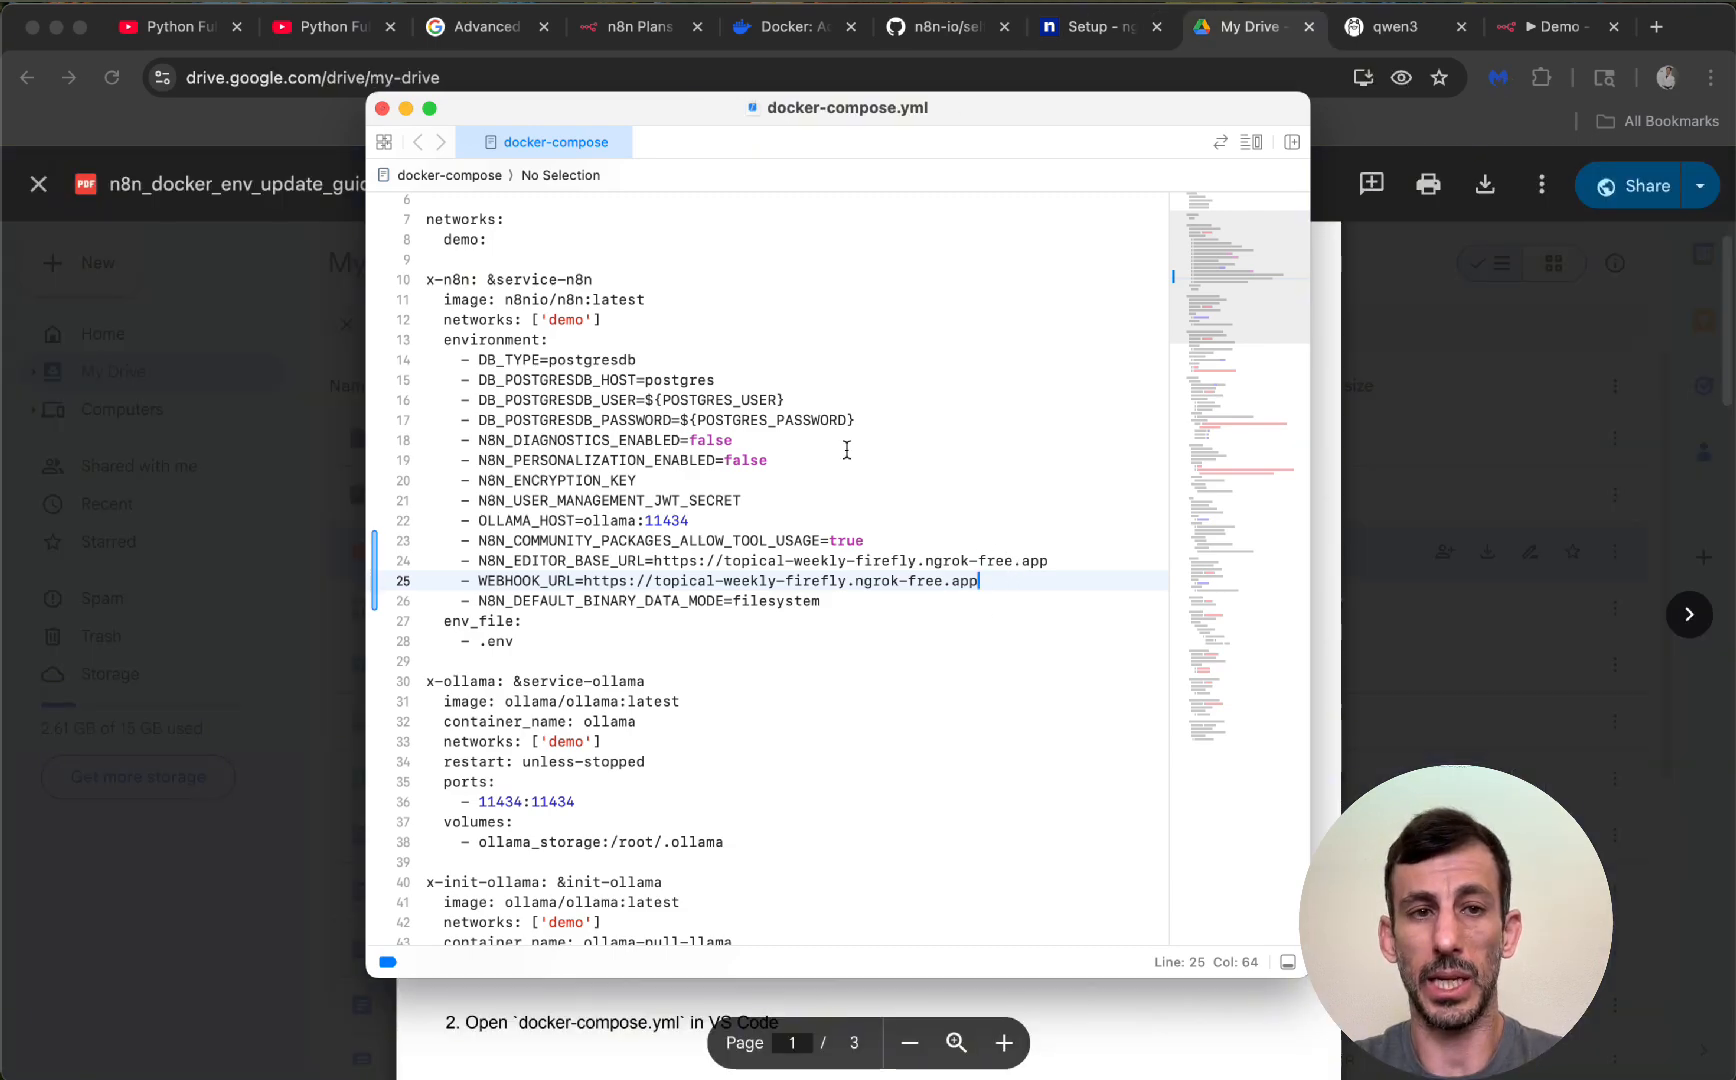
pyautogui.click(382, 108)
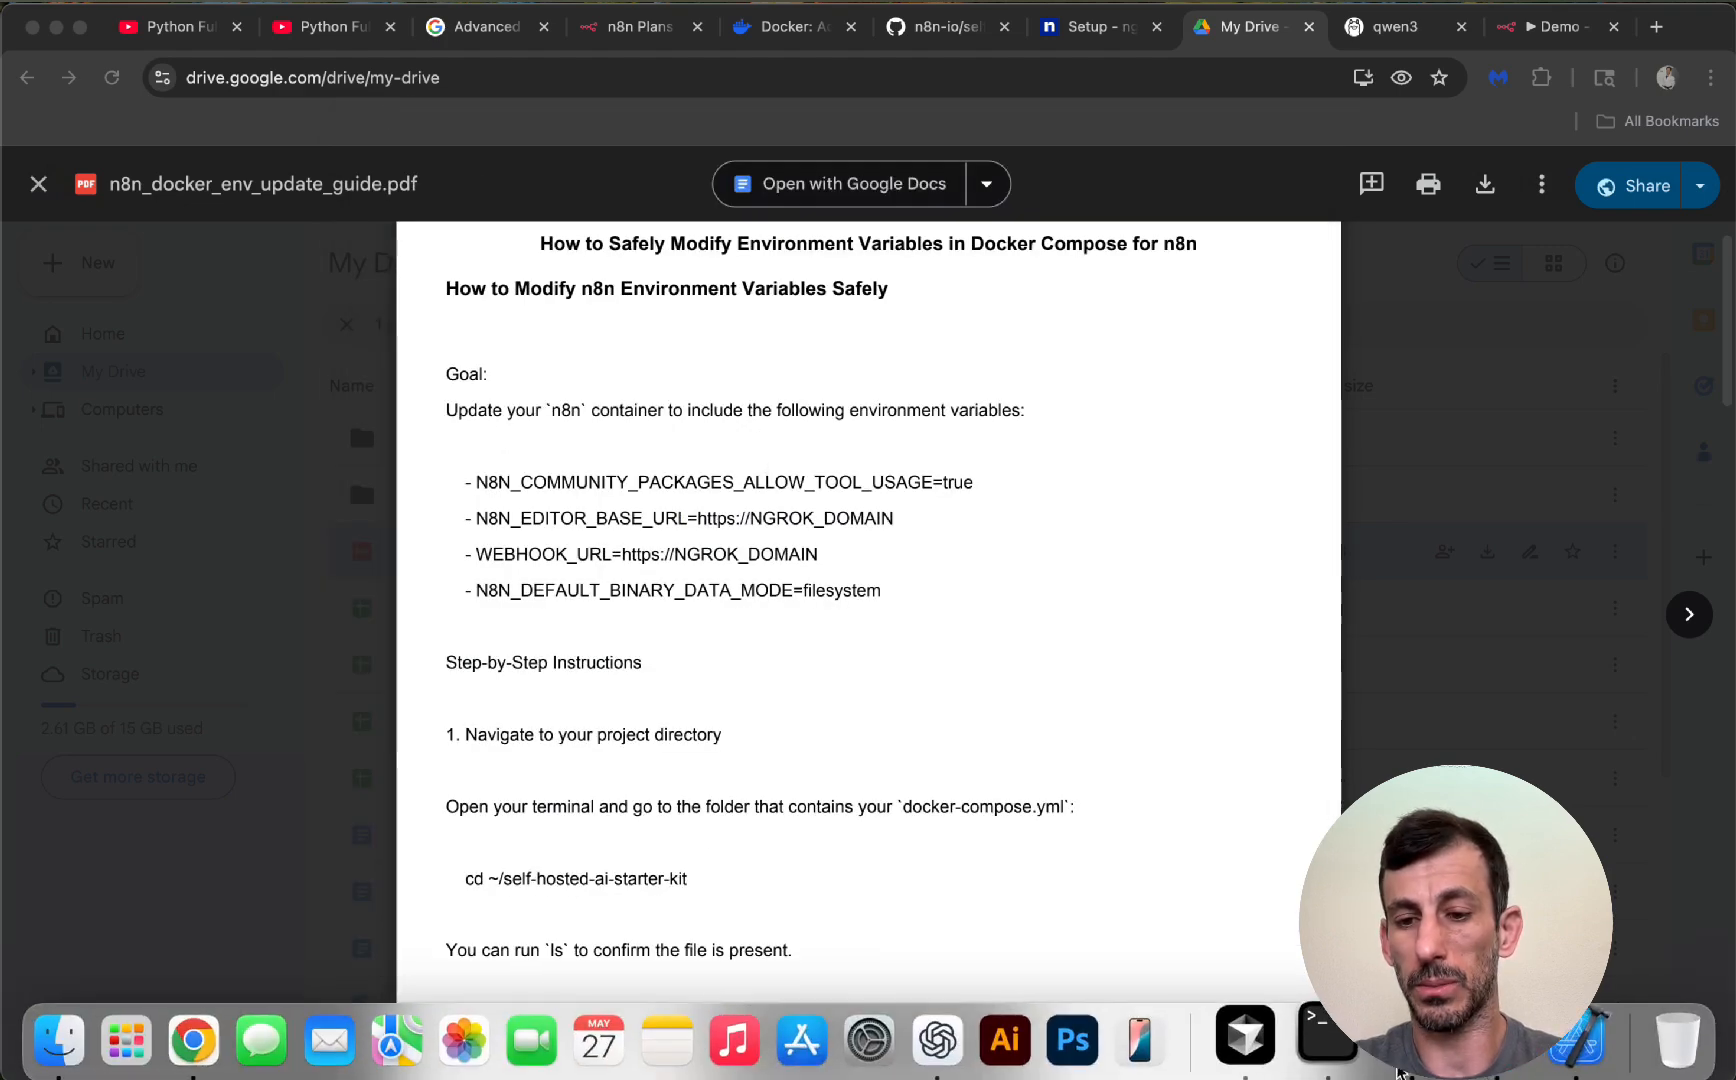
# Switch to Terminal, discard the pending git clone commands and clear the screen
pyautogui.click(1340, 1035)
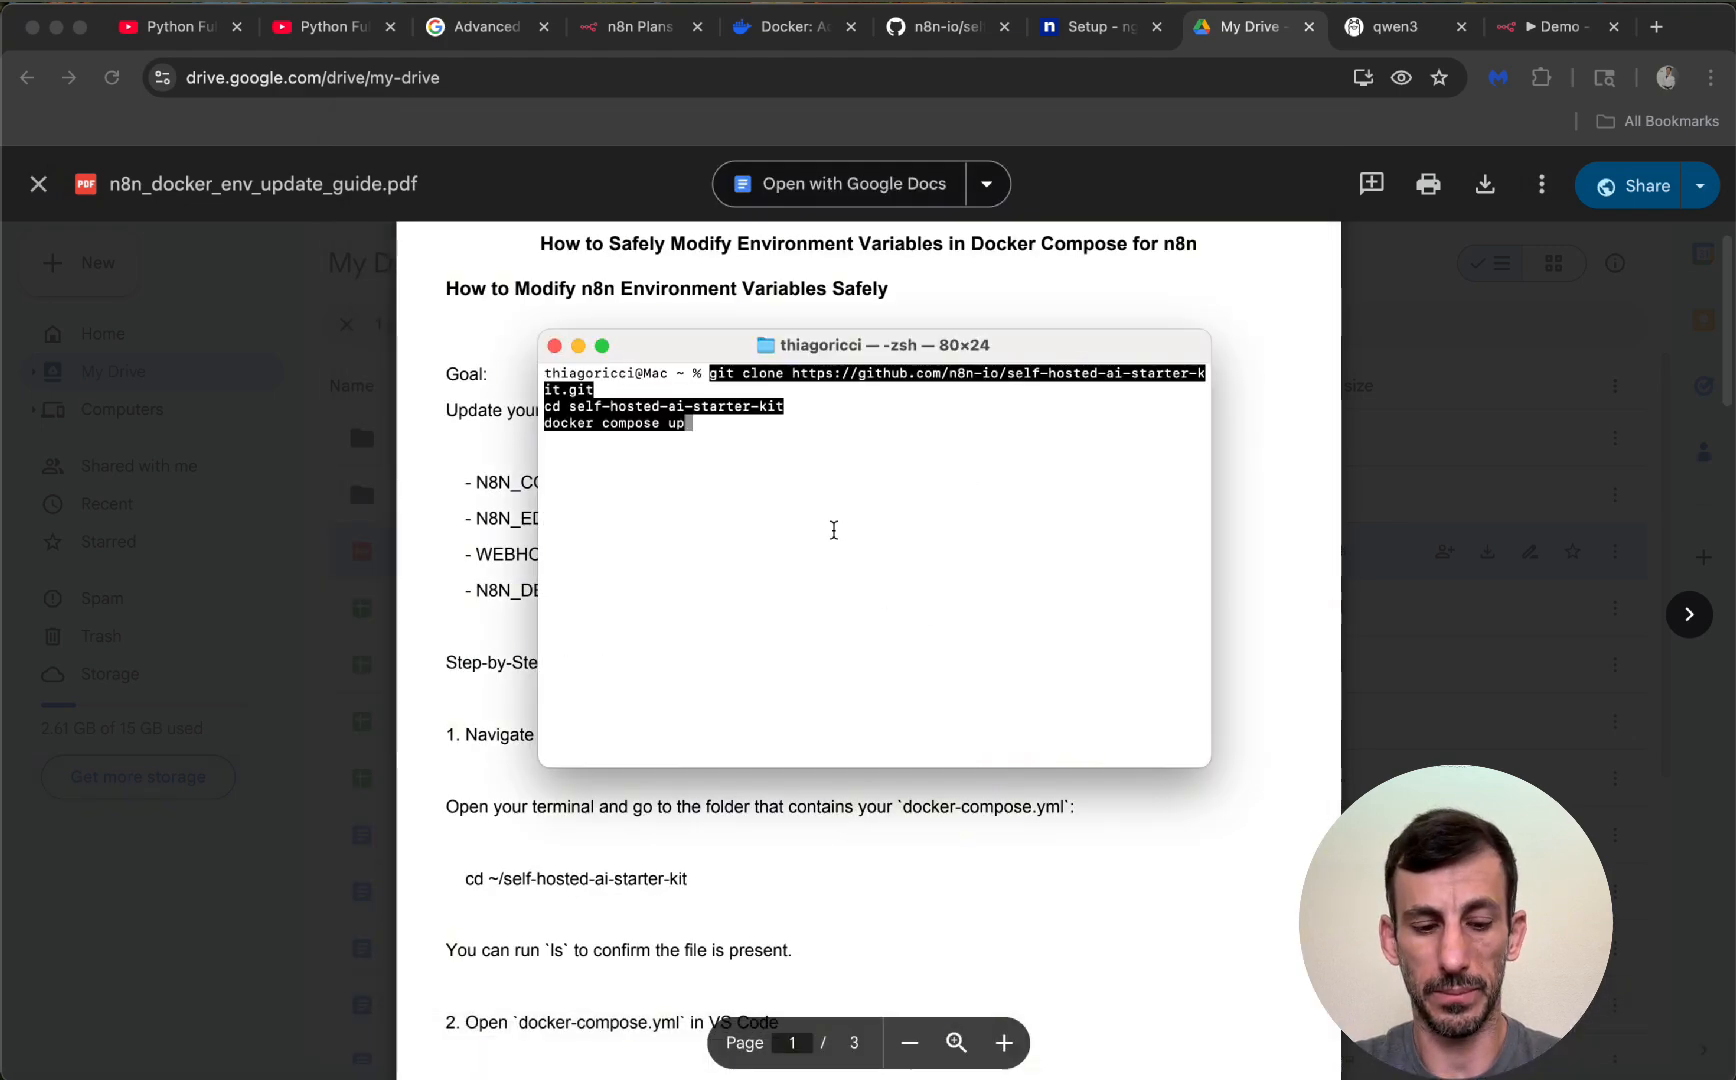
pyautogui.hotkey('ctrl', 'c')
pyautogui.hotkey('ctrl', 'c')
pyautogui.write('clear')
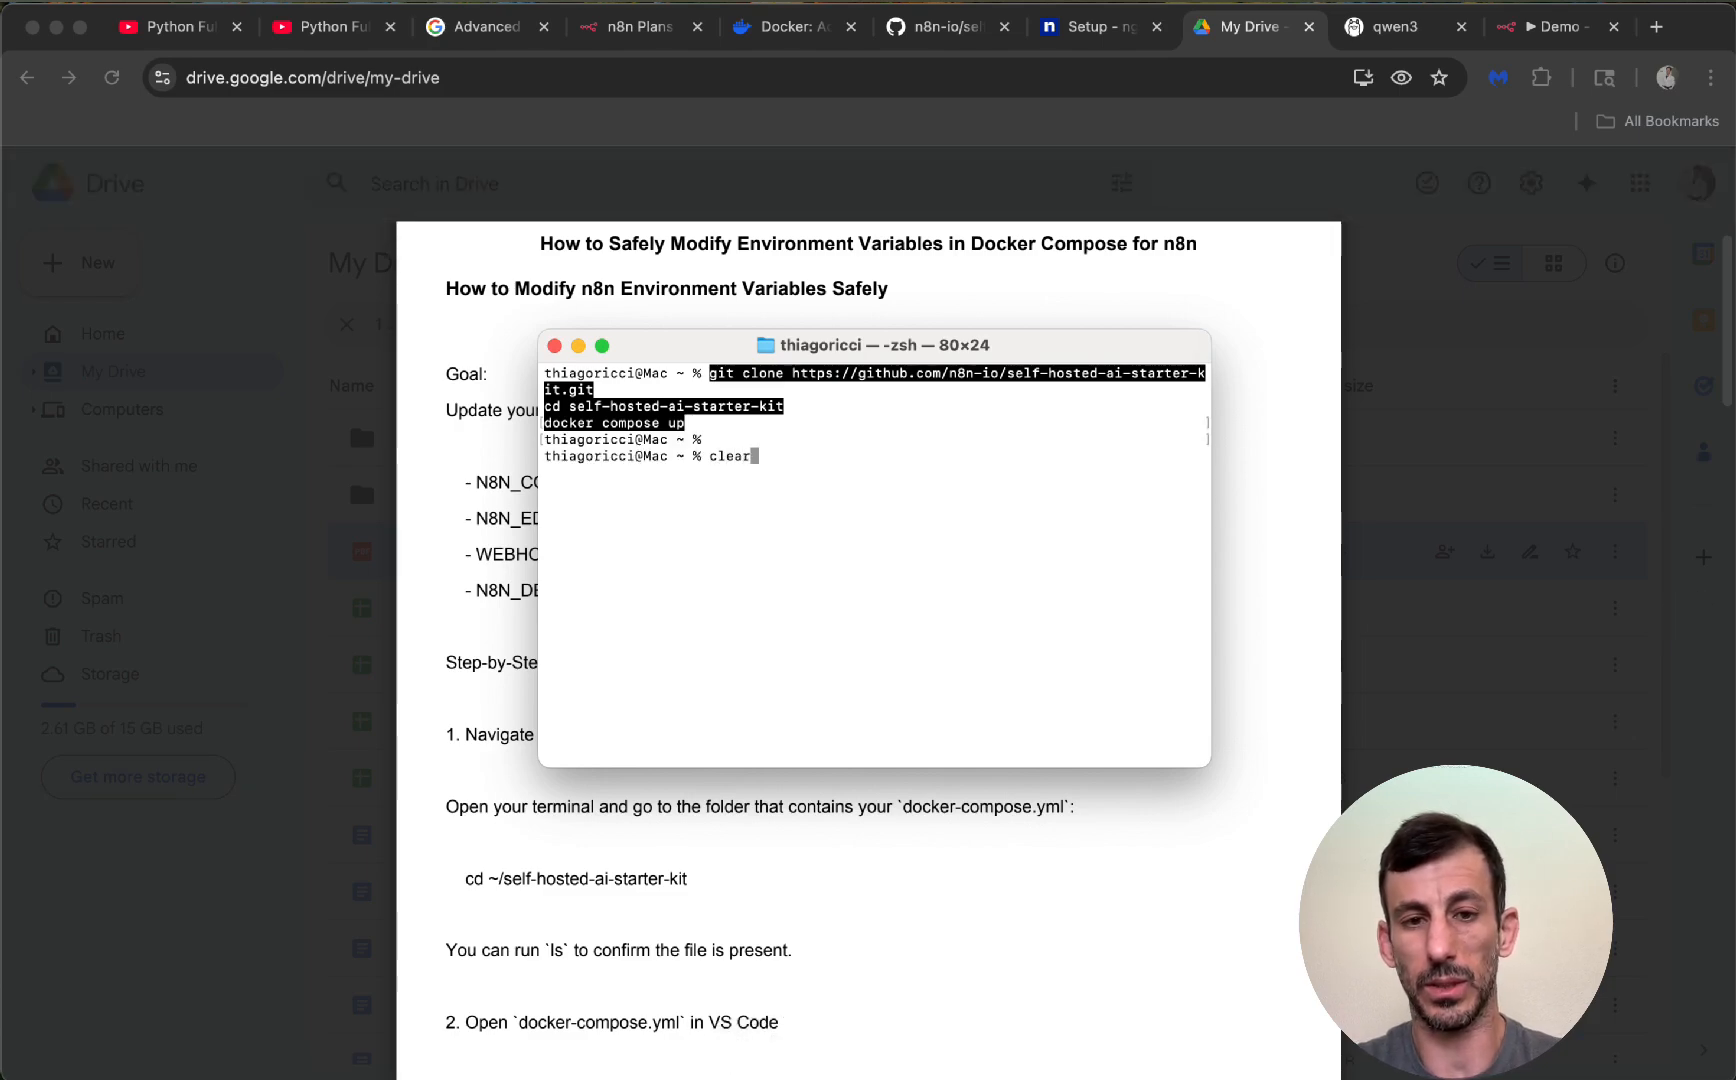
pyautogui.press('Return')
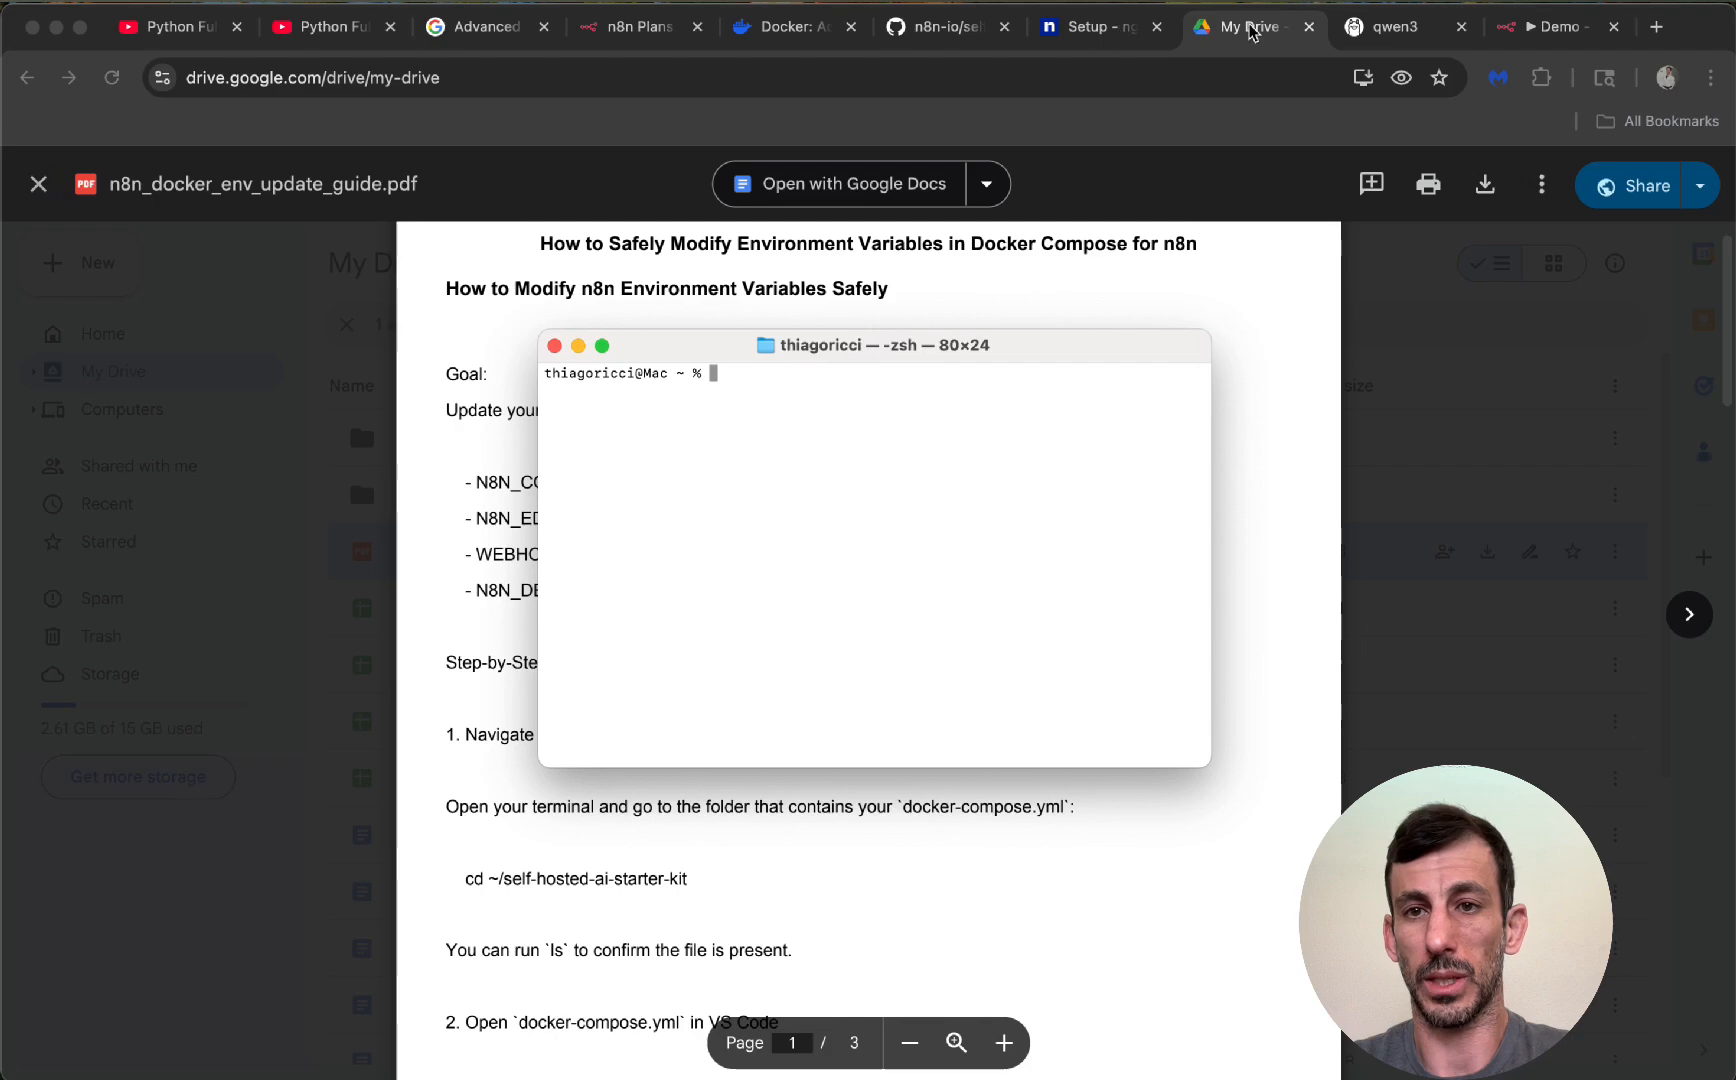
# Copy the command cd ~/self-hosted-ai-starter-kit from the PDF guide and run it in Terminal
pyautogui.click(878, 290)
pyautogui.scroll(-5, 730, 586)
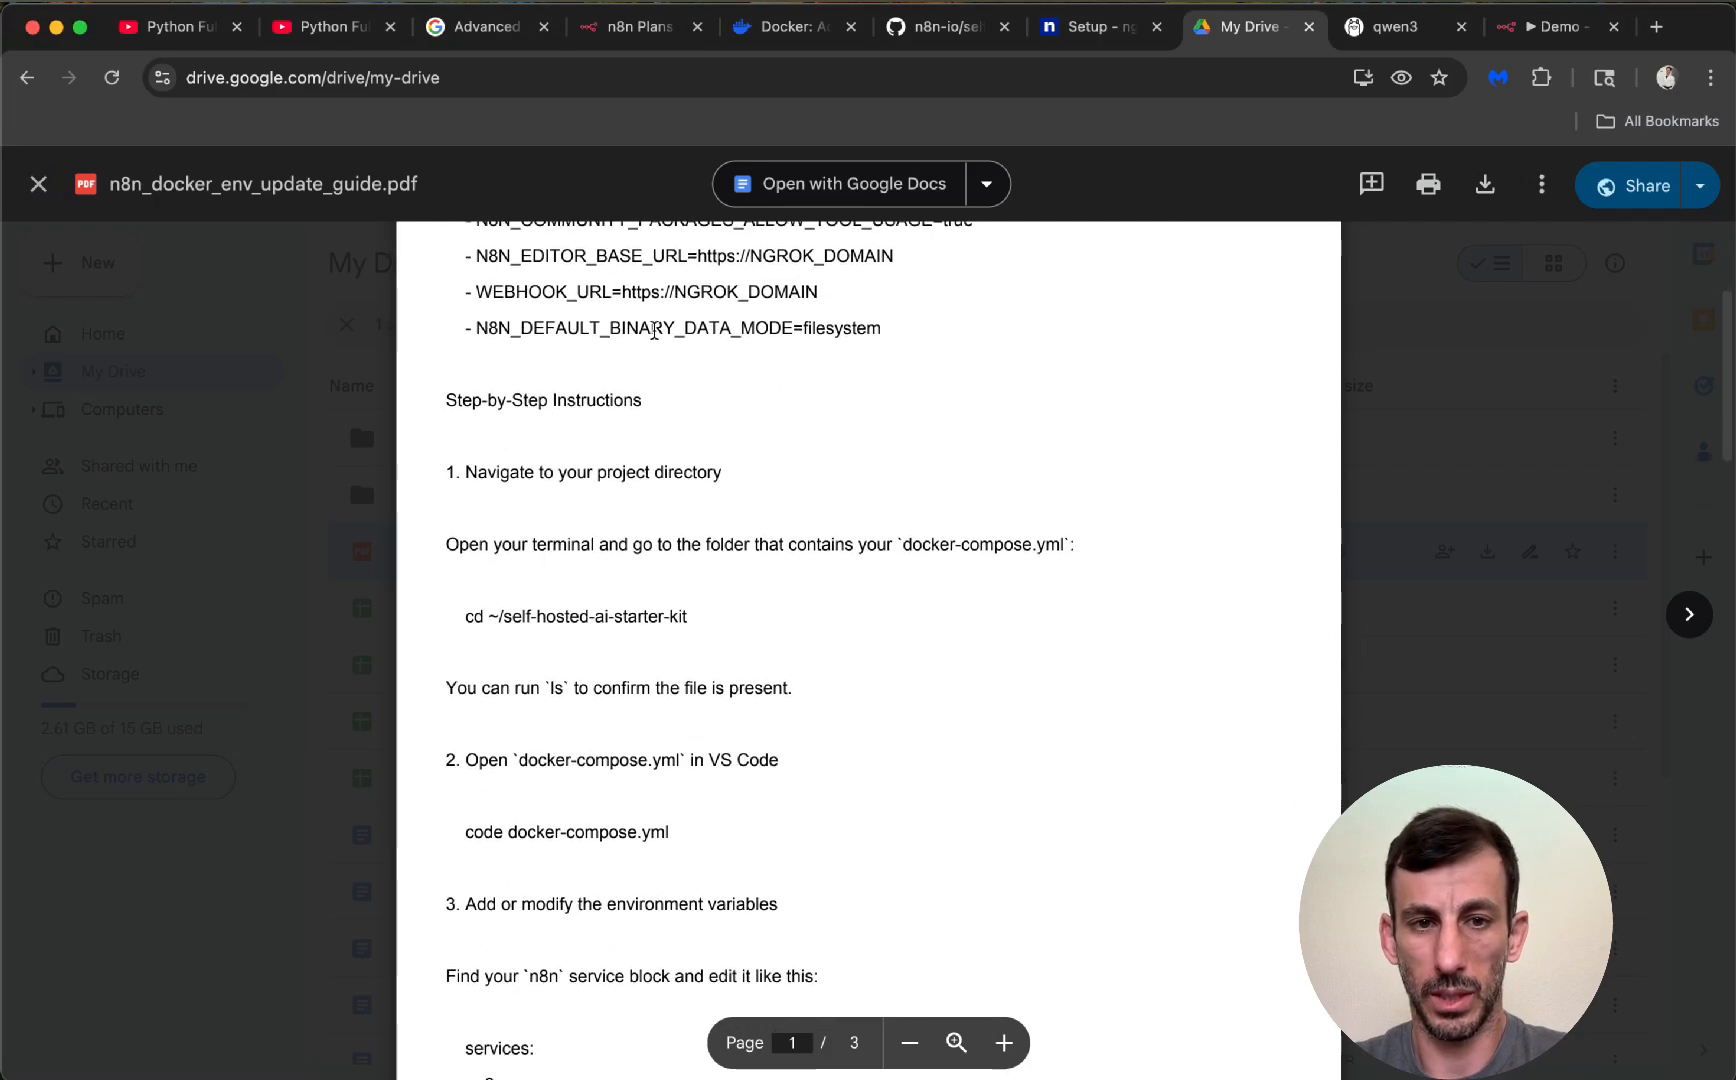
pyautogui.scroll(-4, 676, 487)
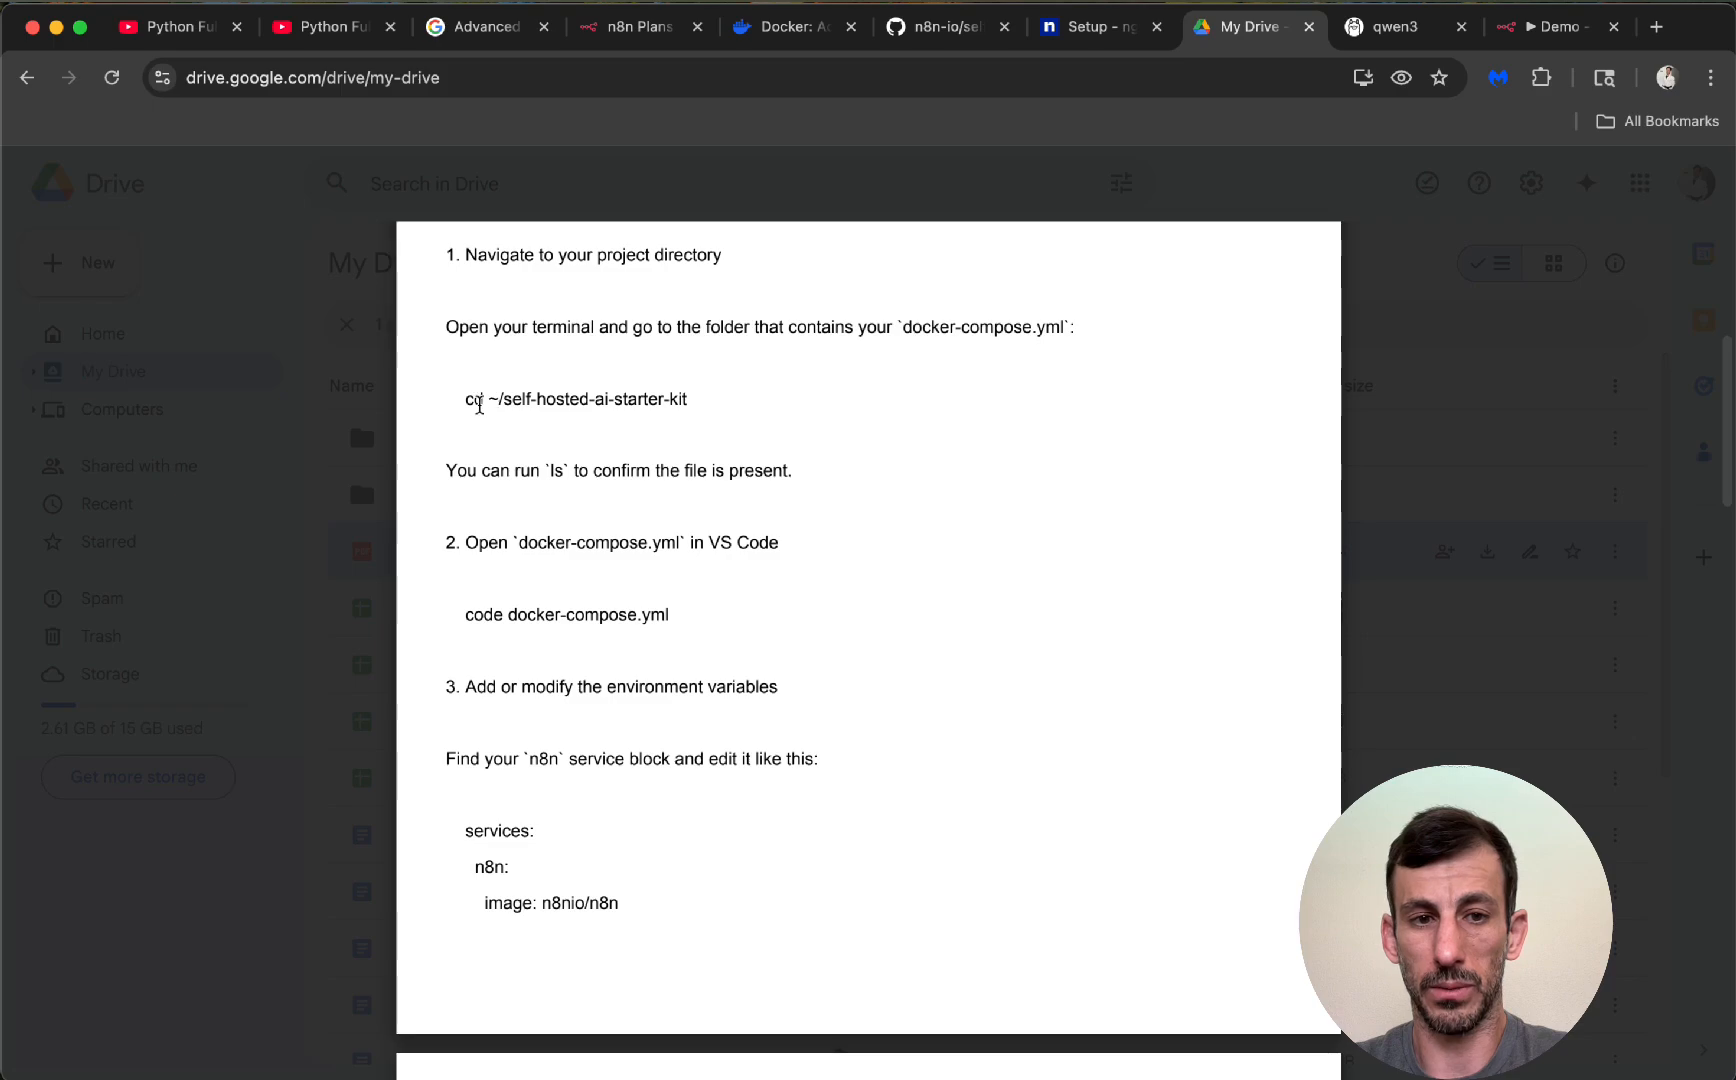
pyautogui.moveTo(461, 399); pyautogui.dragTo(717, 397)
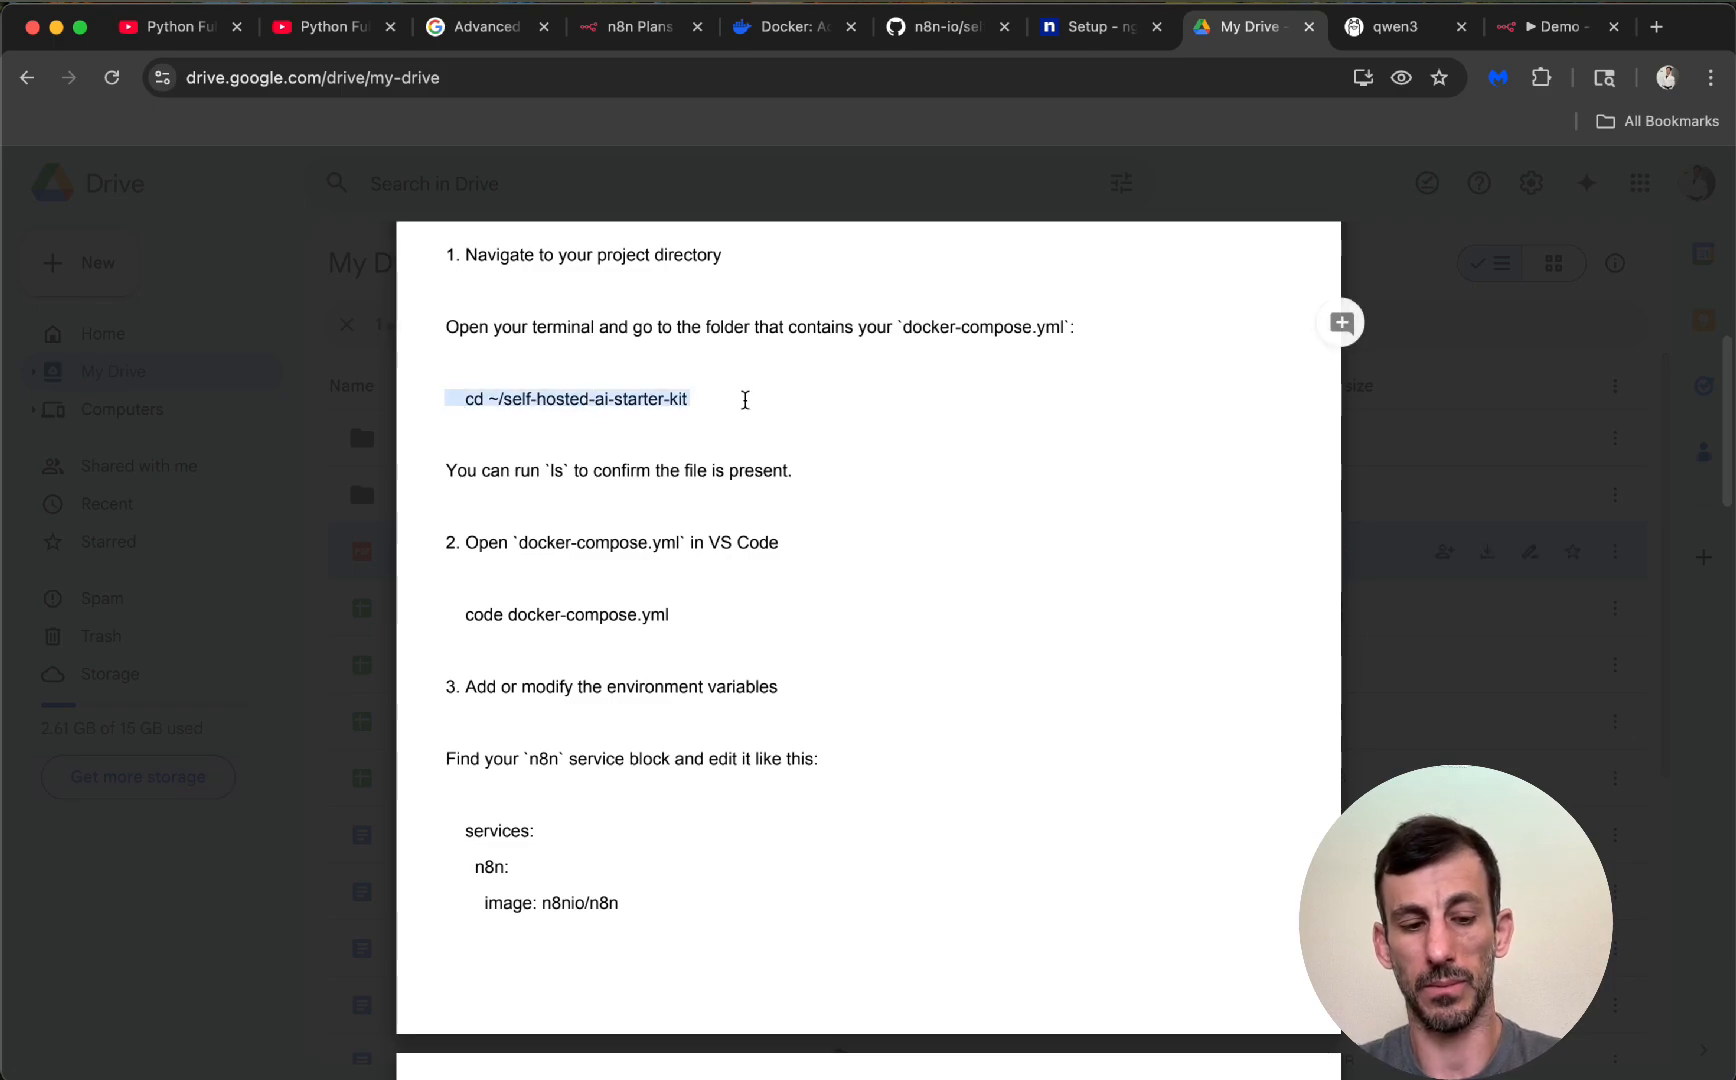
pyautogui.press('super+Tab')
pyautogui.press('super+v')
pyautogui.press('Return')
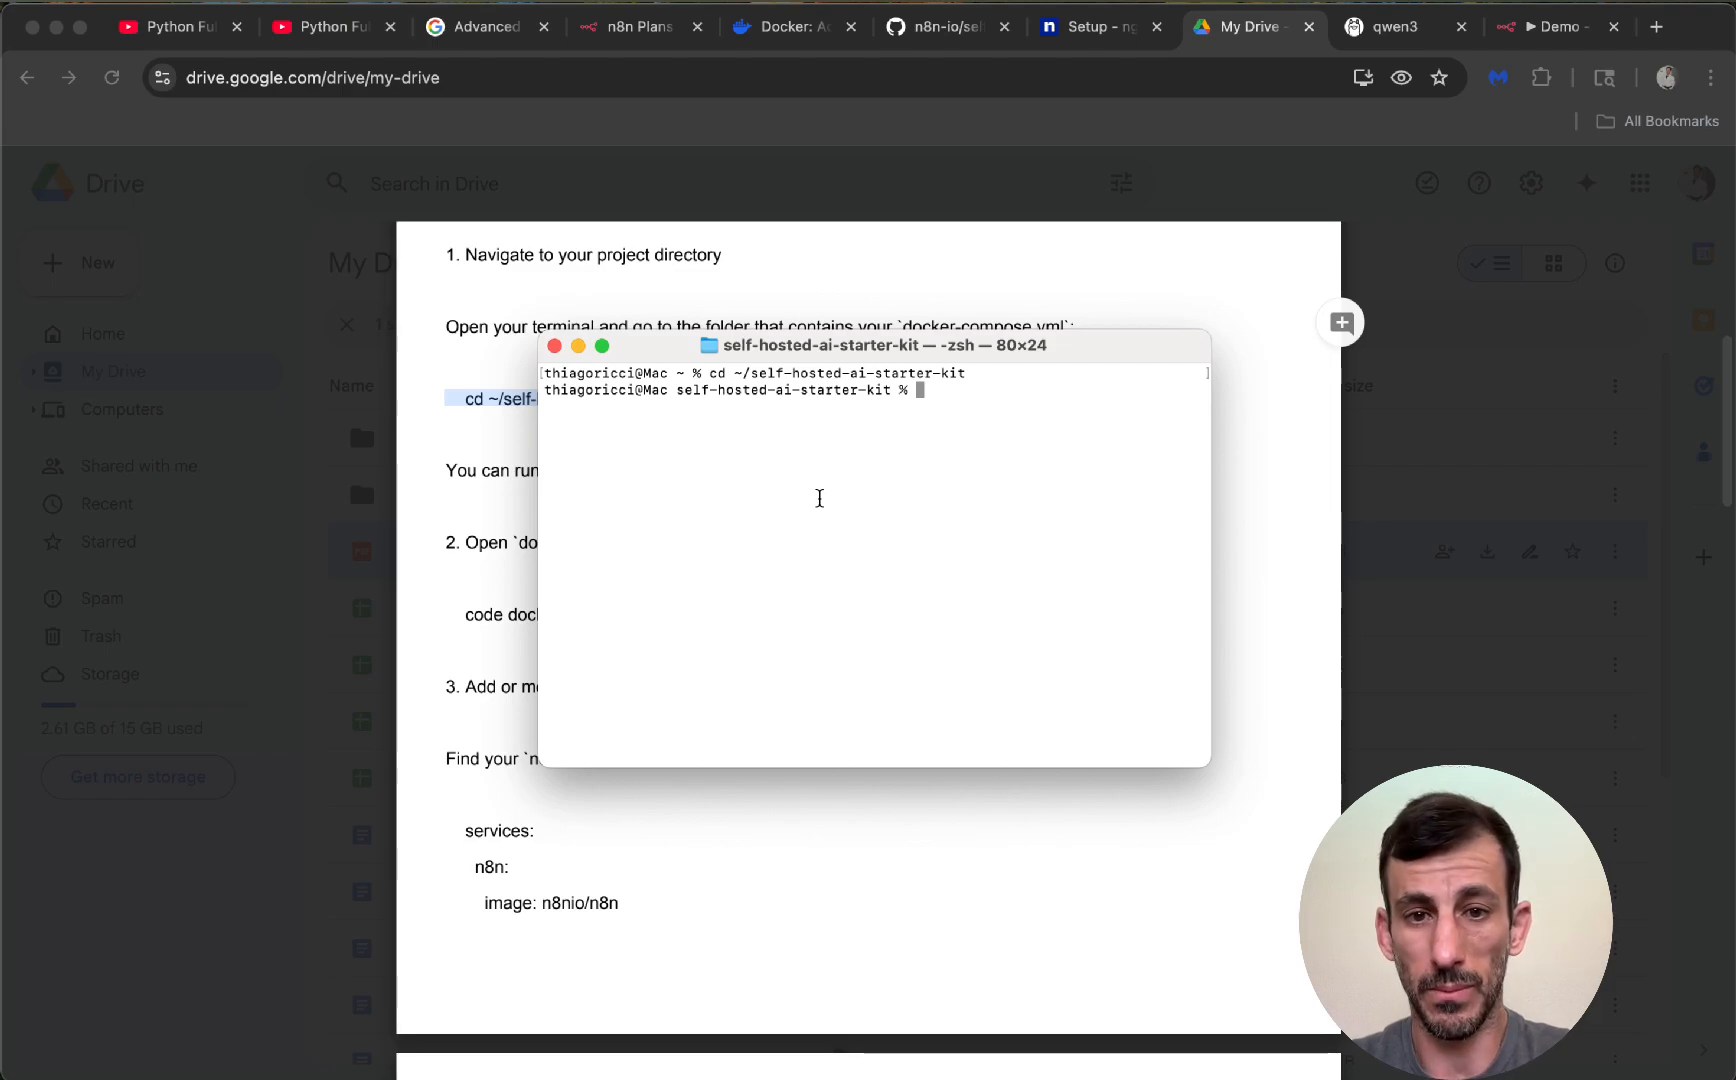
# Copy docker compose up -d n8n from the guide's section on recreating the container and run it in Terminal
pyautogui.click(590, 818)
pyautogui.scroll(-2, 848, 691)
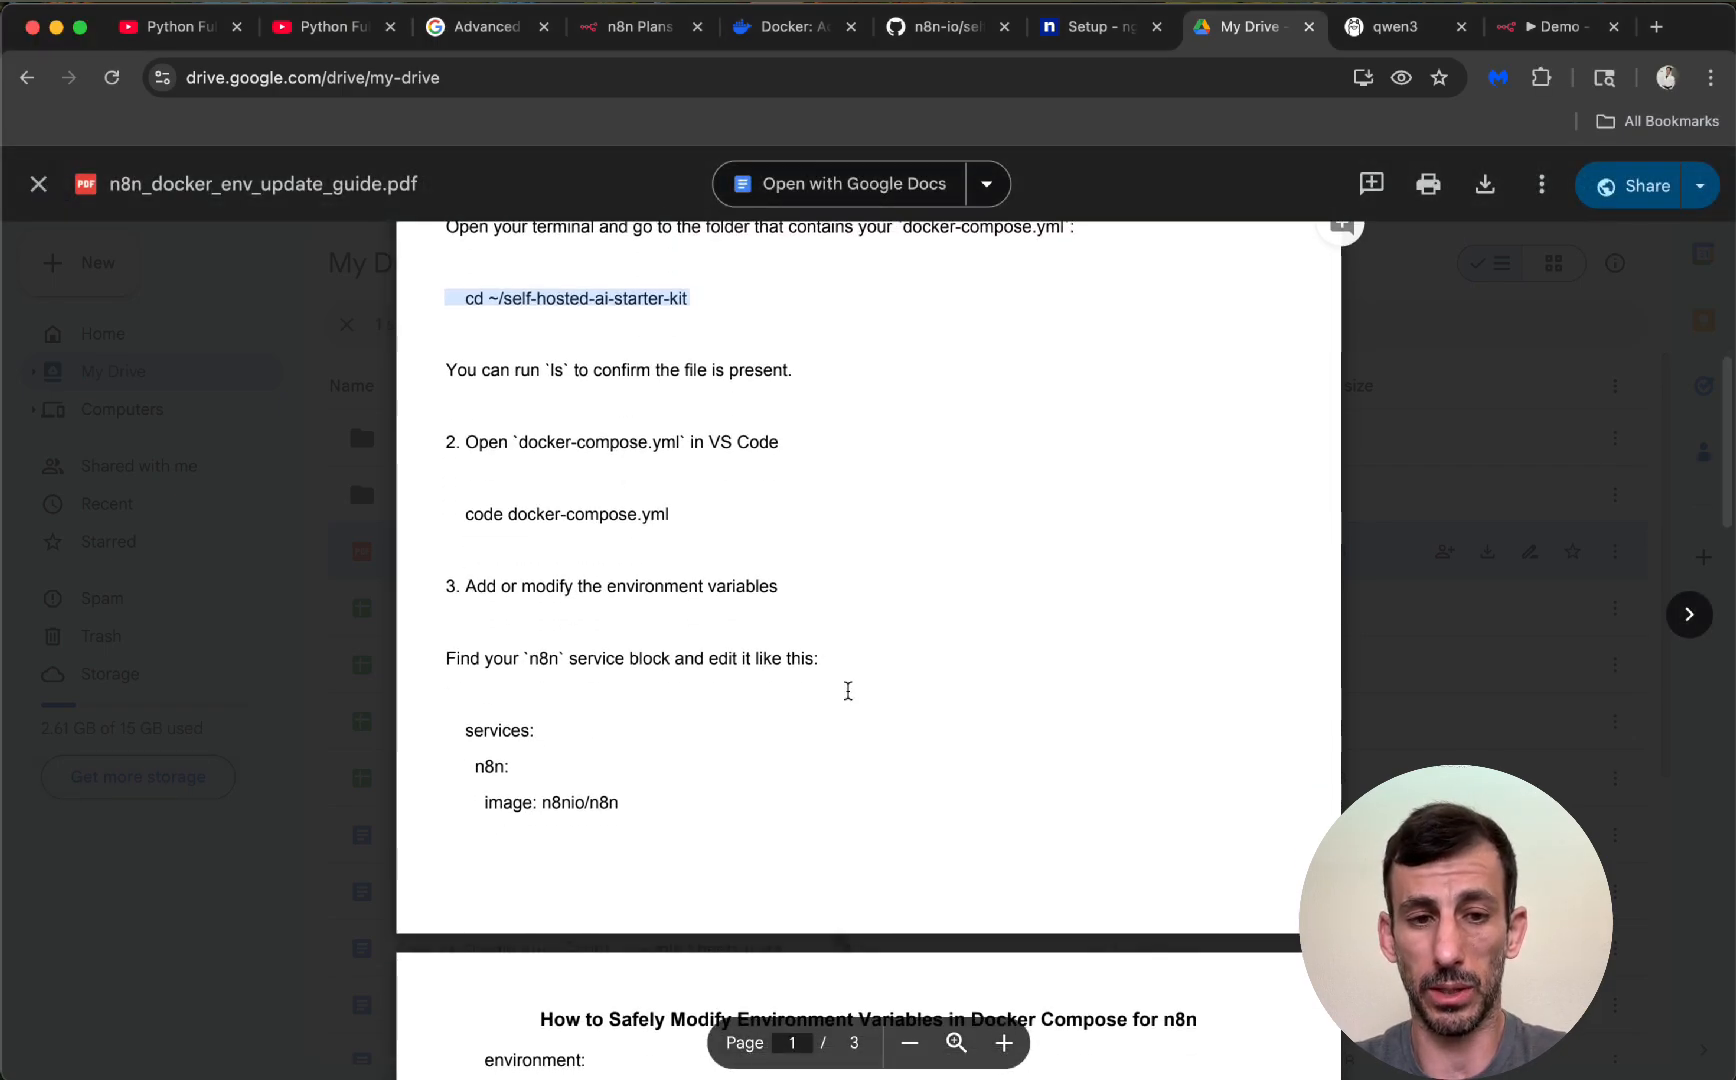
pyautogui.scroll(-10, 848, 691)
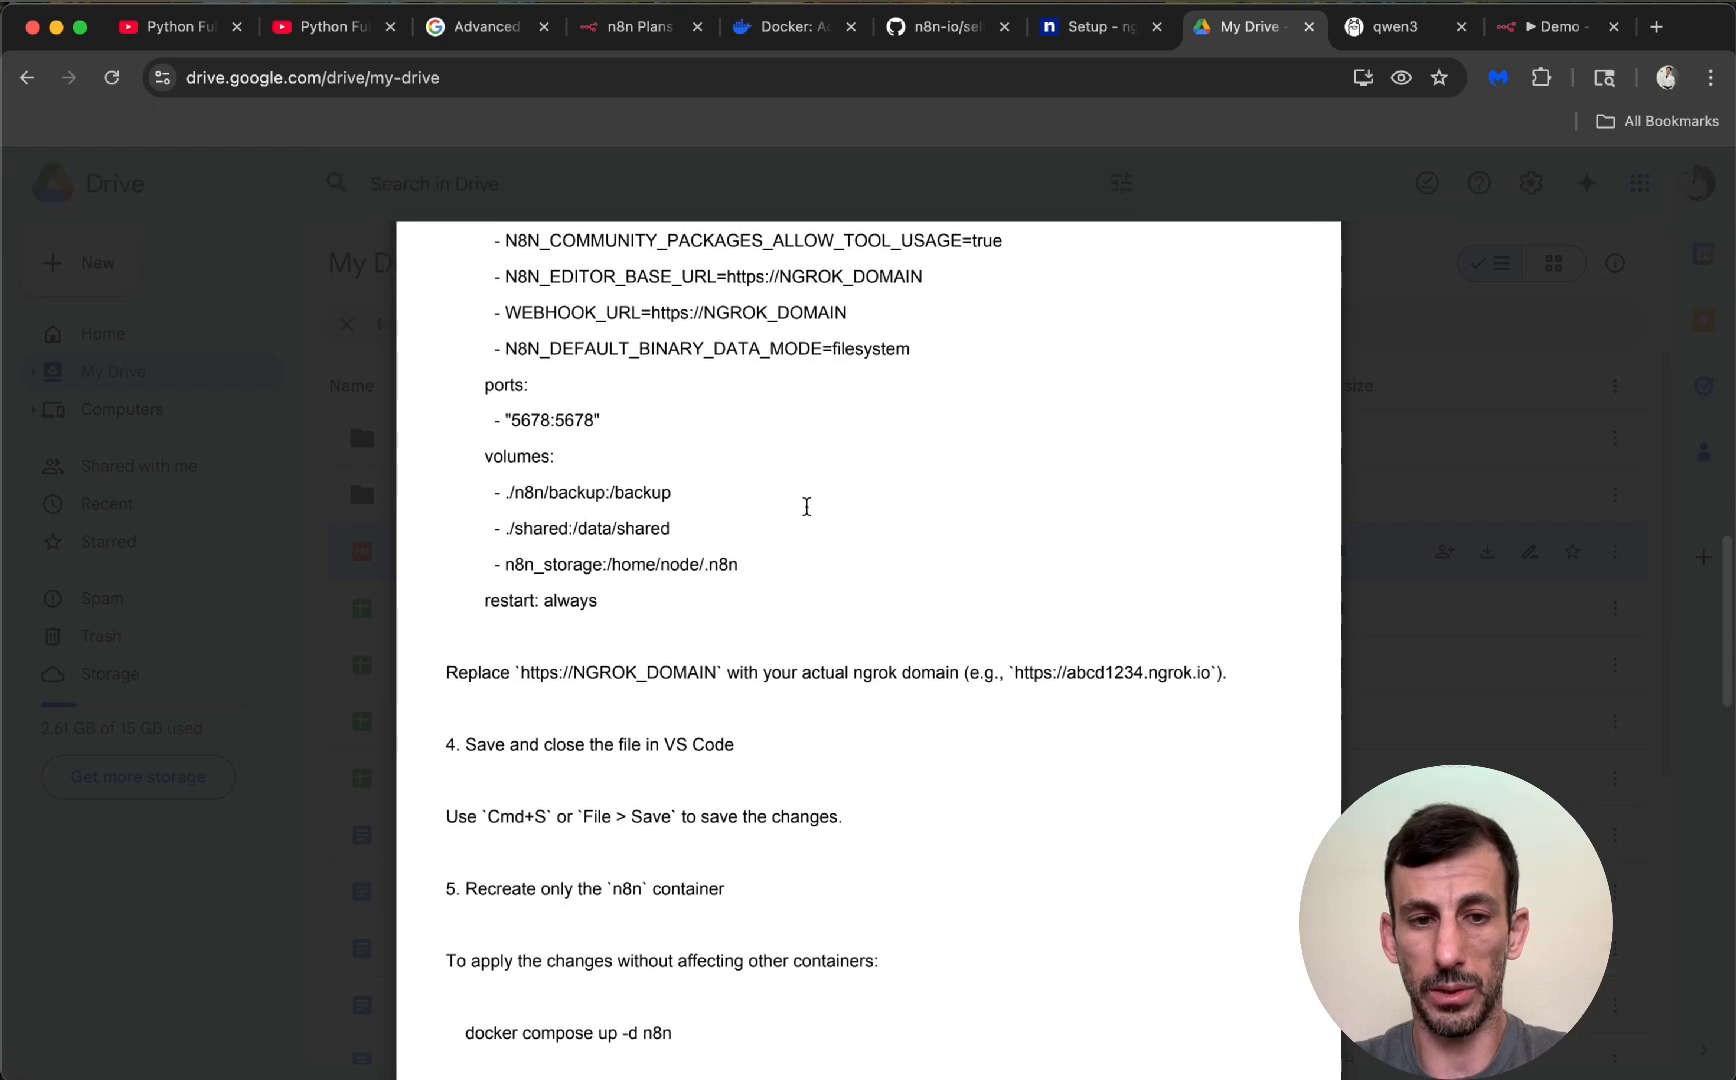
pyautogui.scroll(-7, 777, 662)
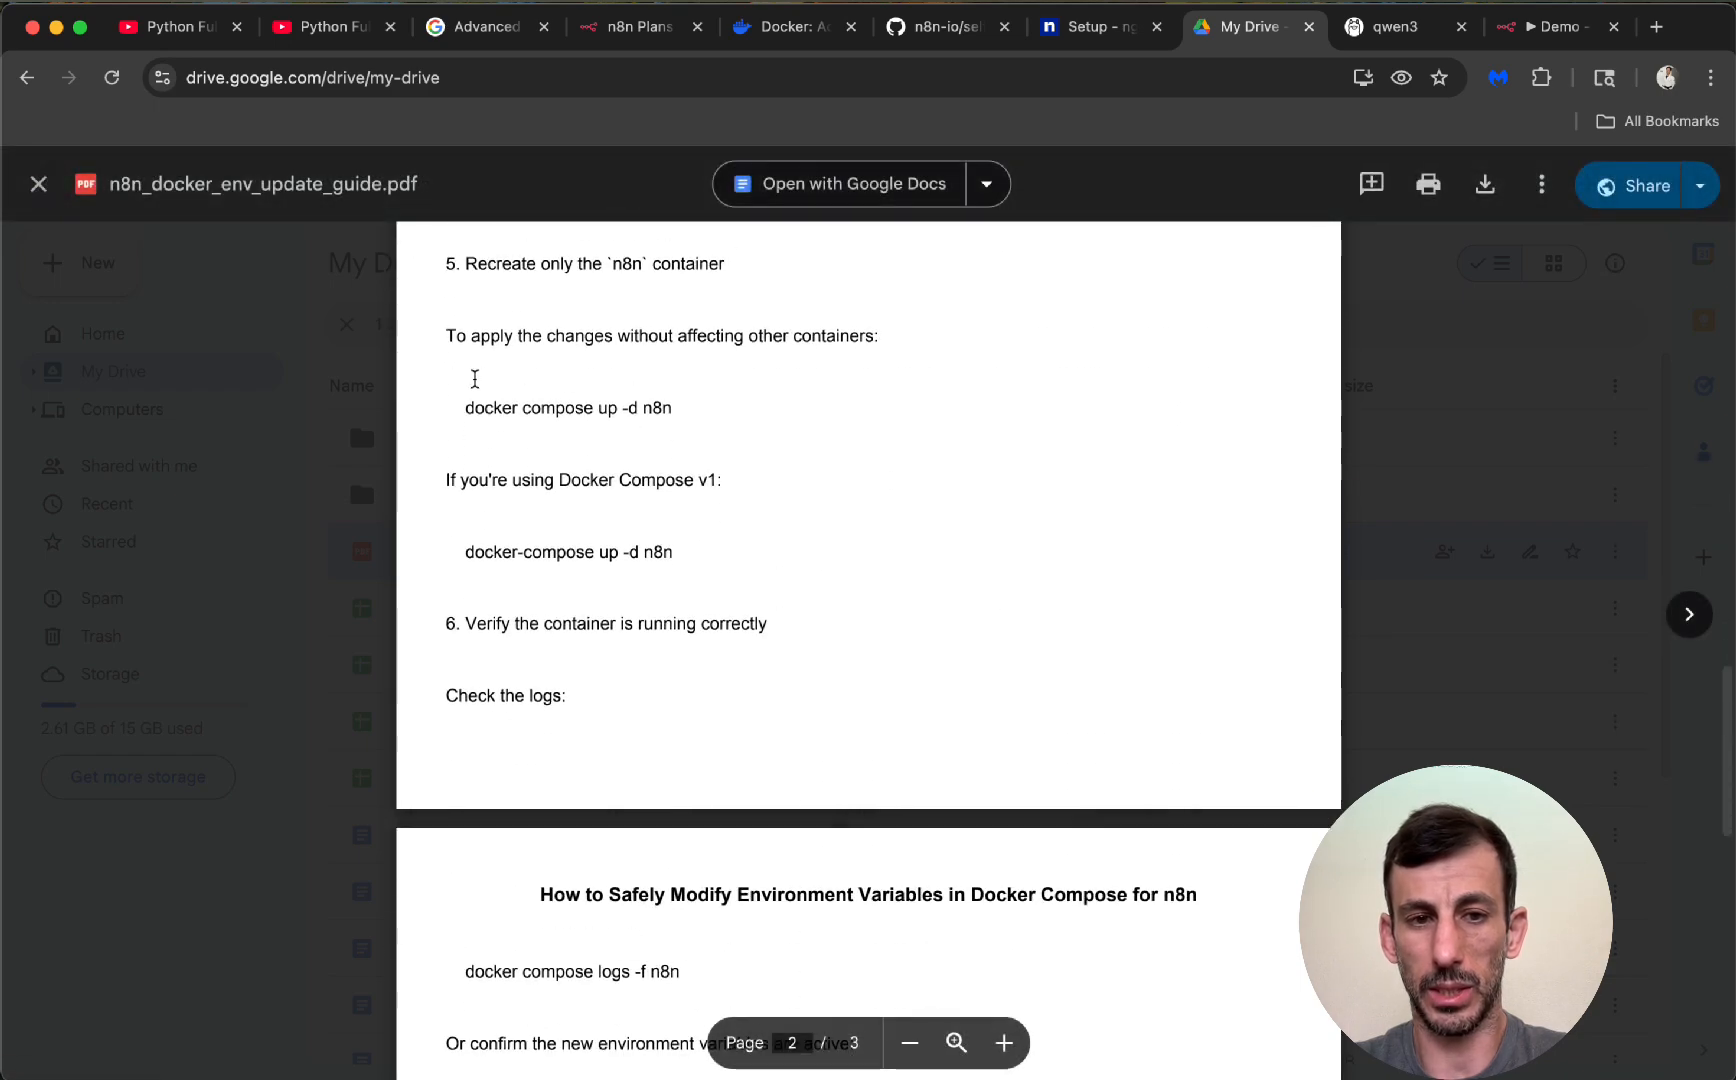
pyautogui.doubleClick(478, 408)
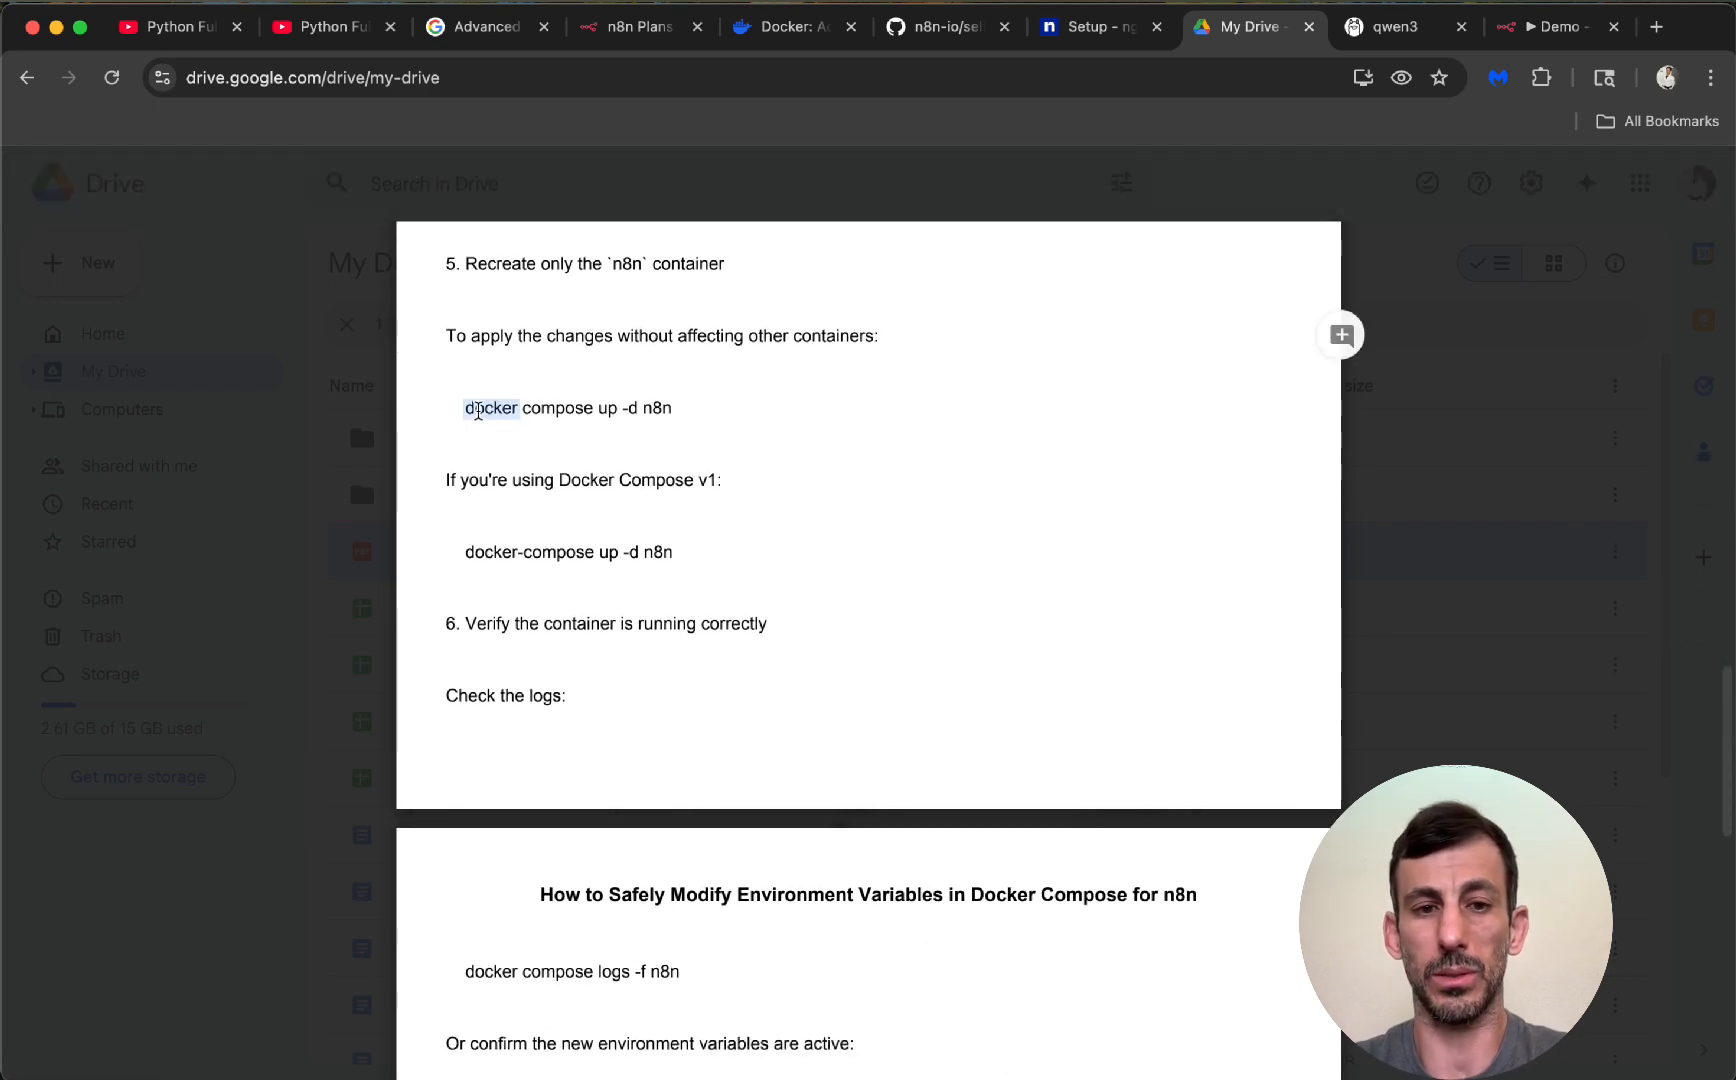
pyautogui.moveTo(462, 410); pyautogui.dragTo(697, 411)
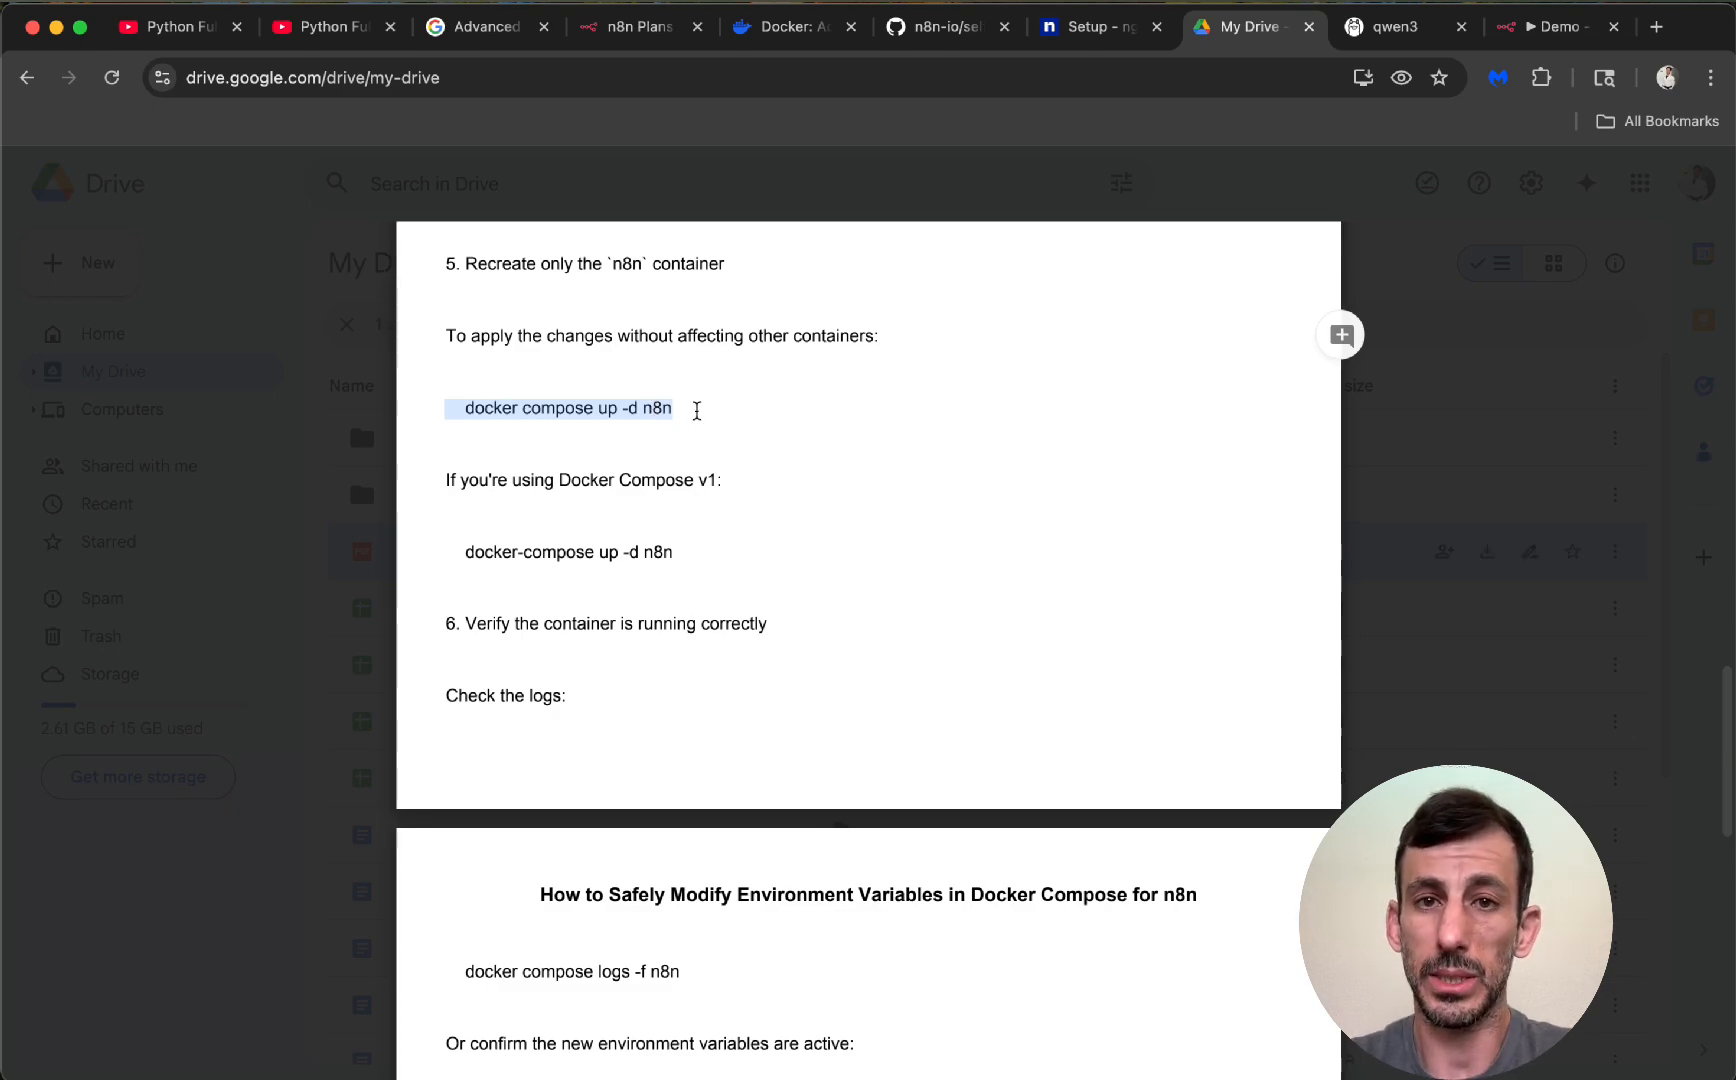
pyautogui.press('super+Tab')
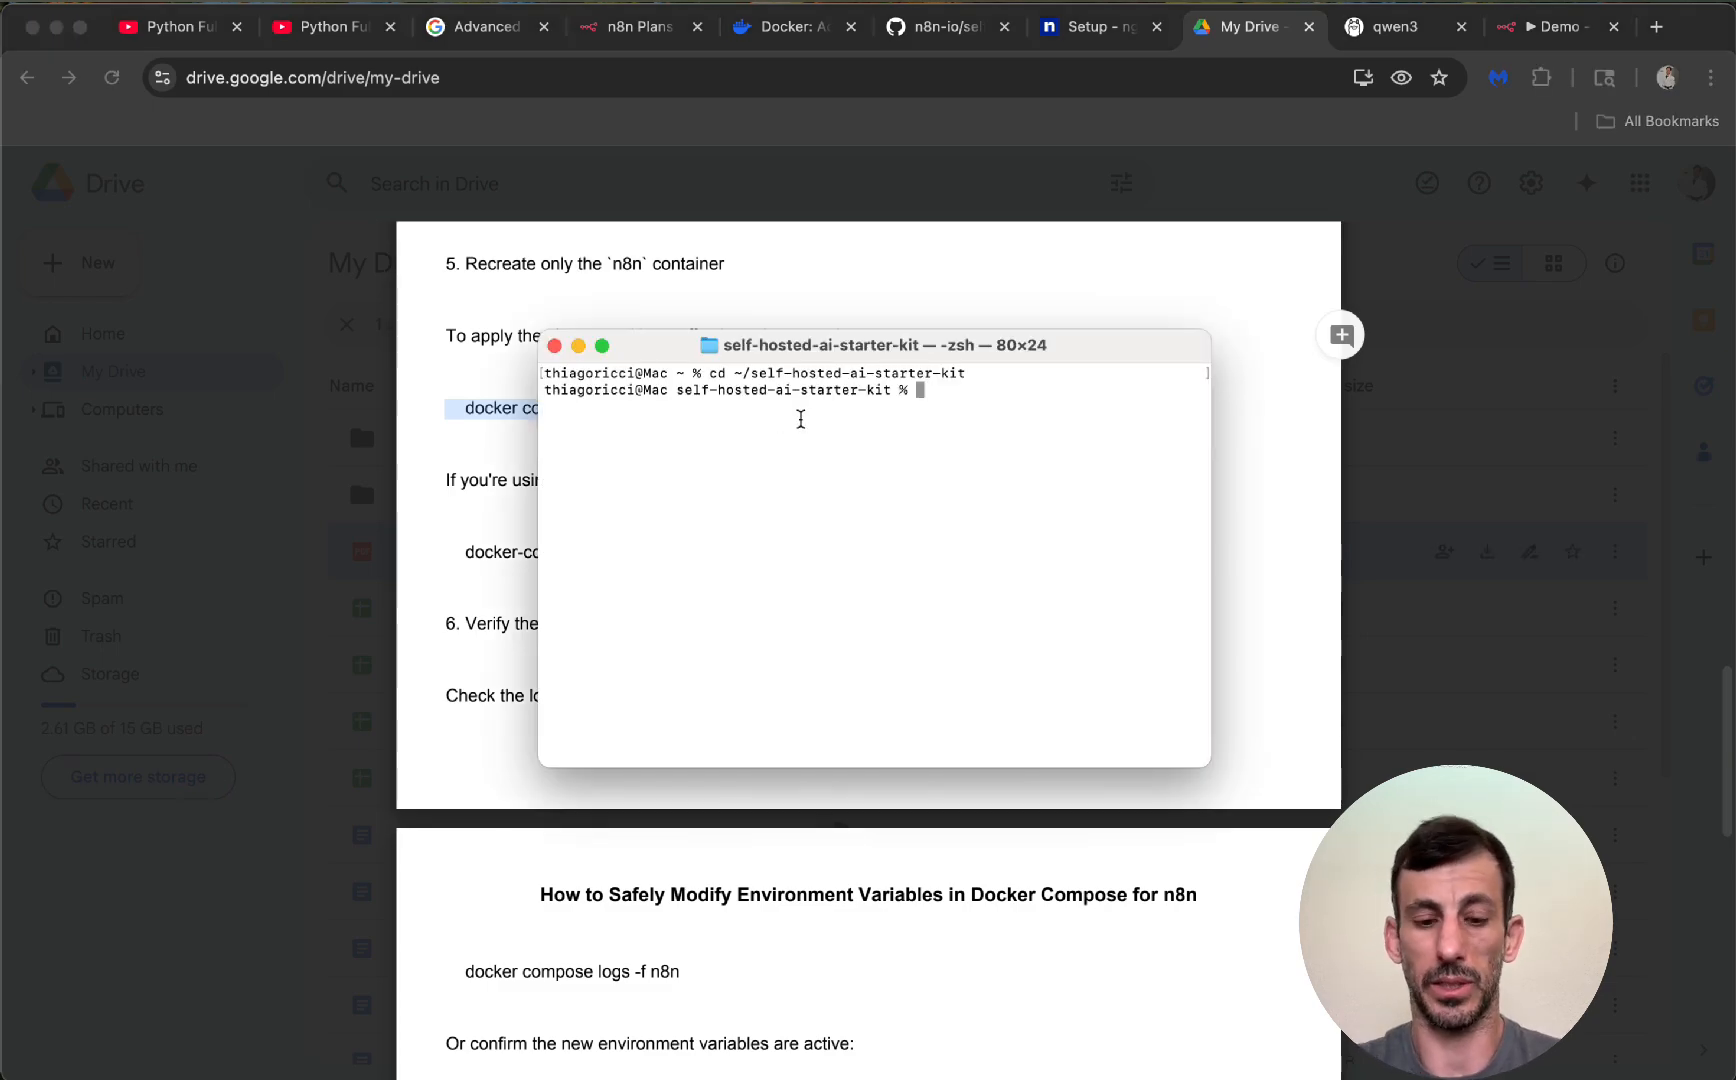
pyautogui.press('super+v')
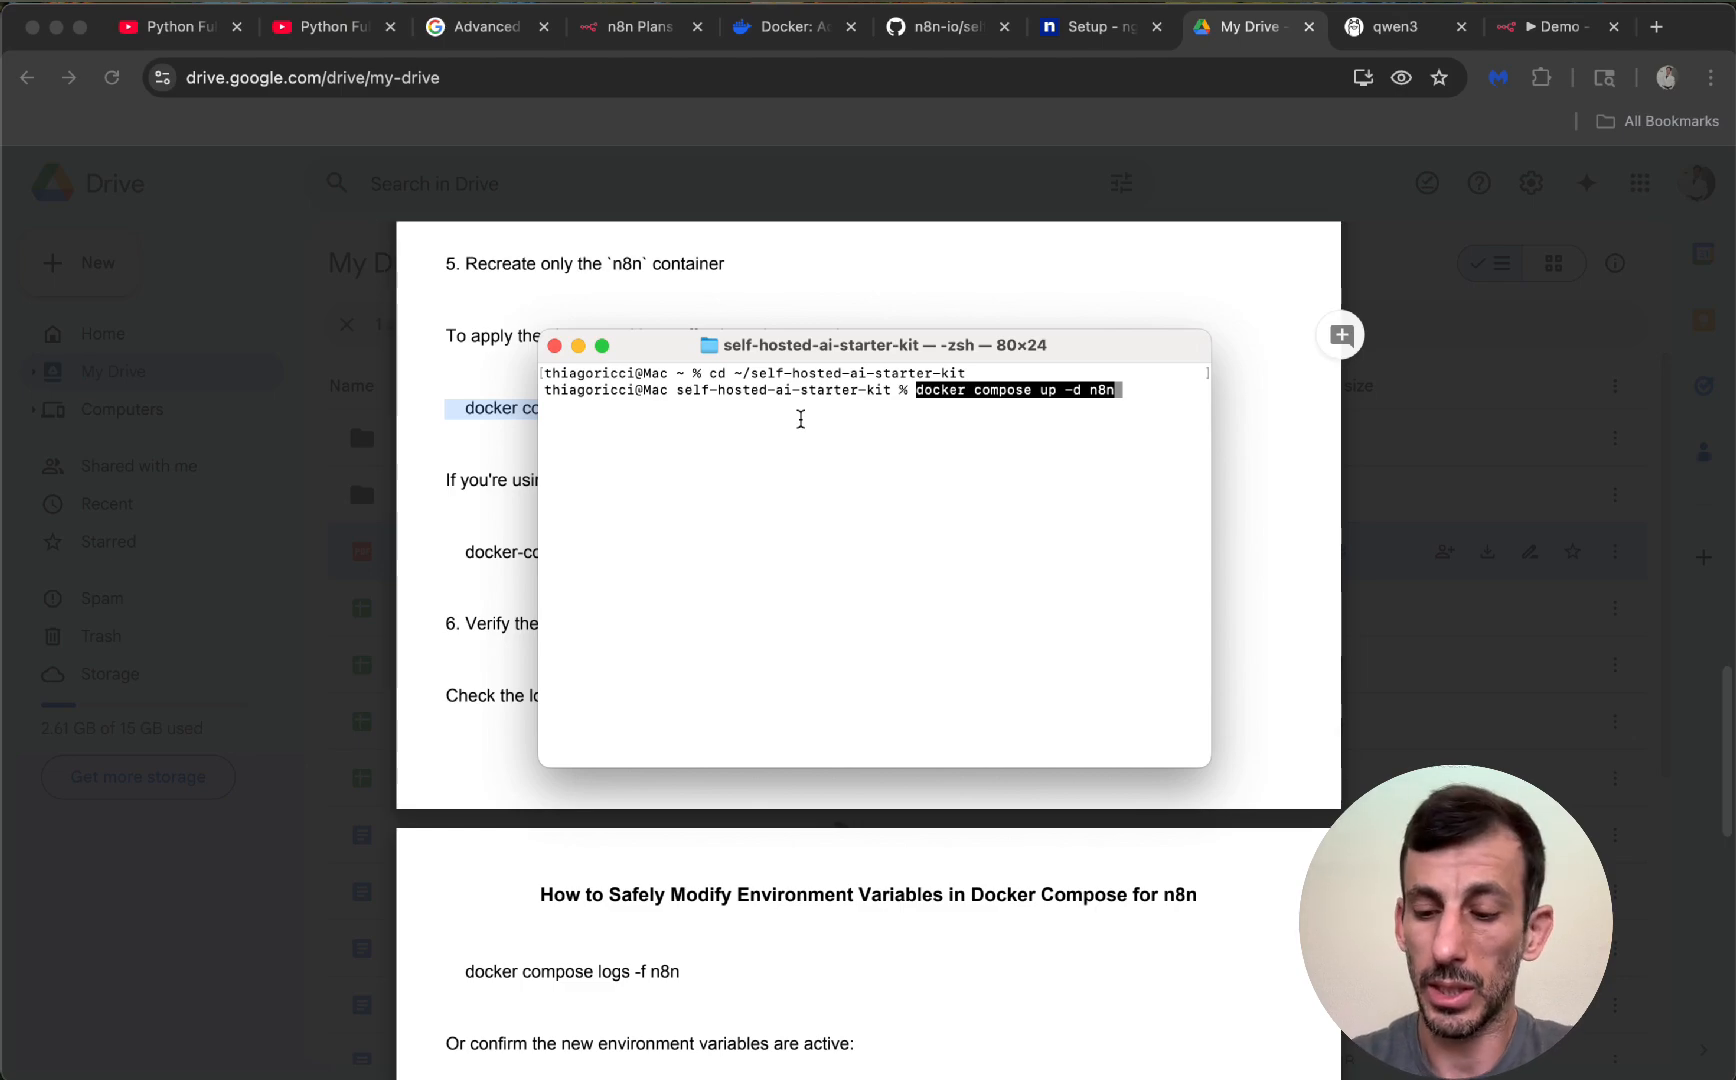
pyautogui.press('Return')
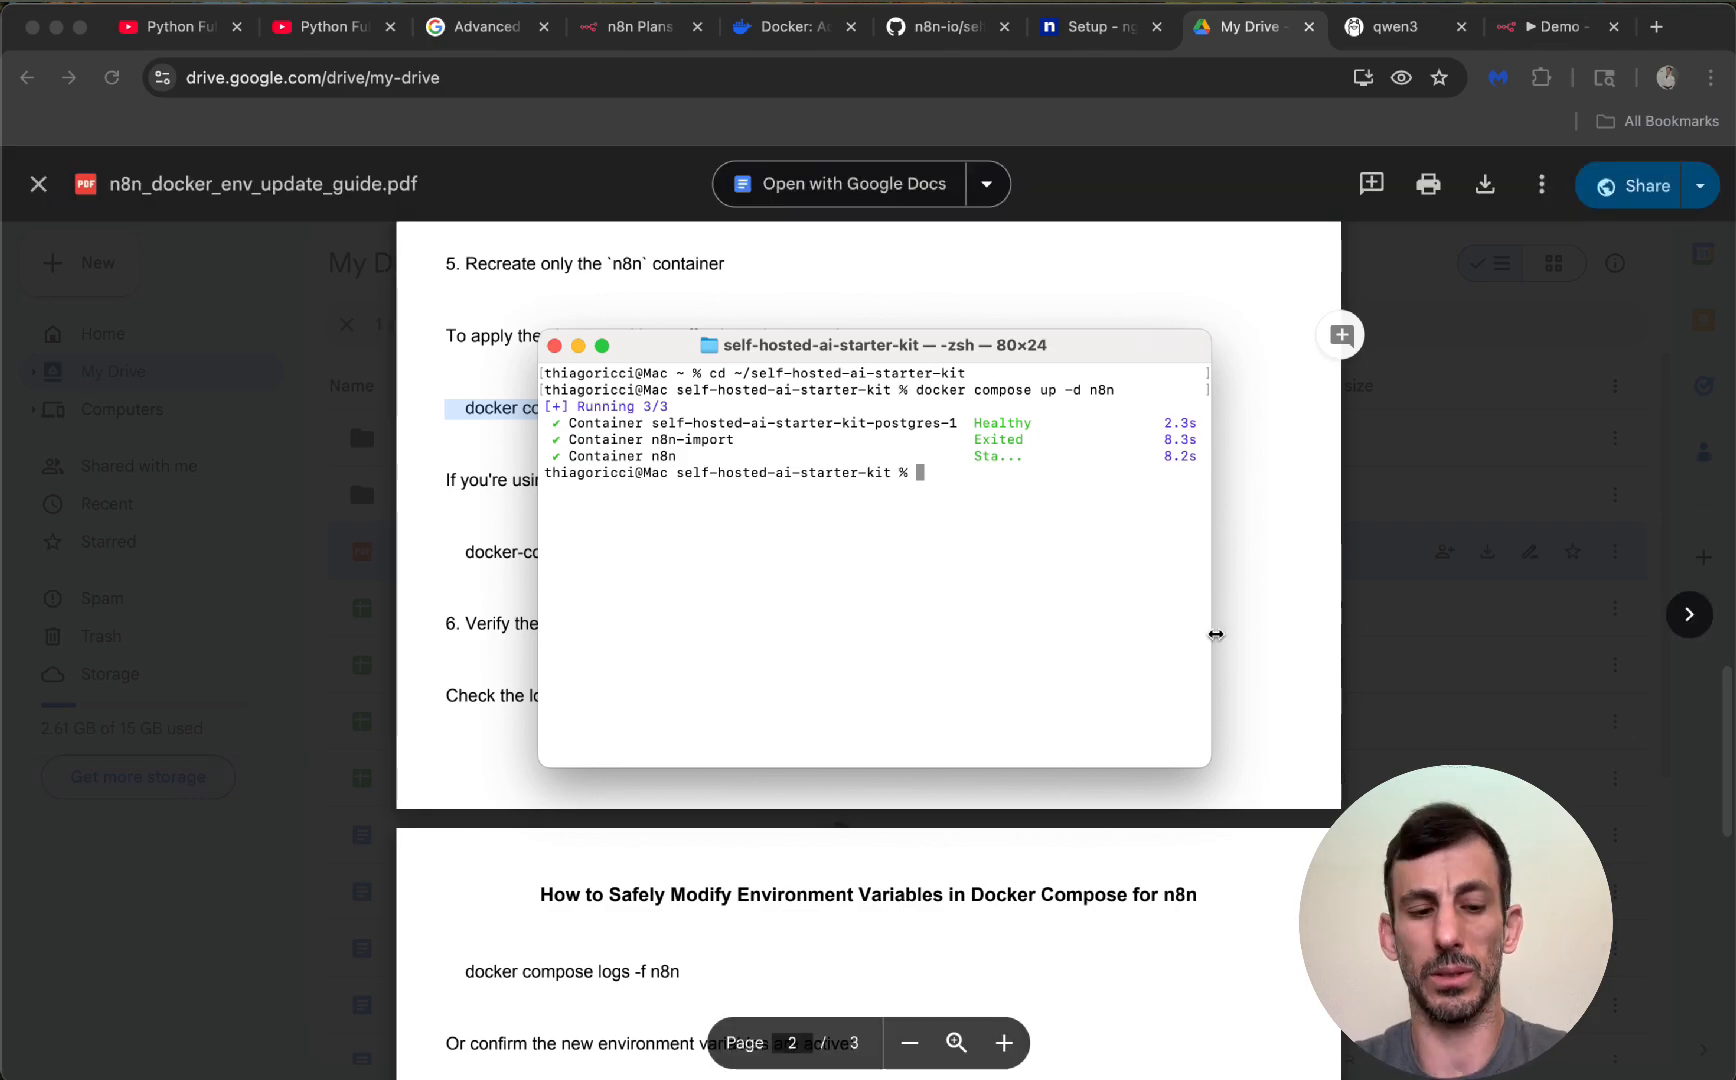
# Switch to Docker Desktop and open the n8n container's logs to check the editor address
pyautogui.press('super+Tab')
pyautogui.press('super+Tab')
pyautogui.press('super+Tab')
pyautogui.press('super+Tab')
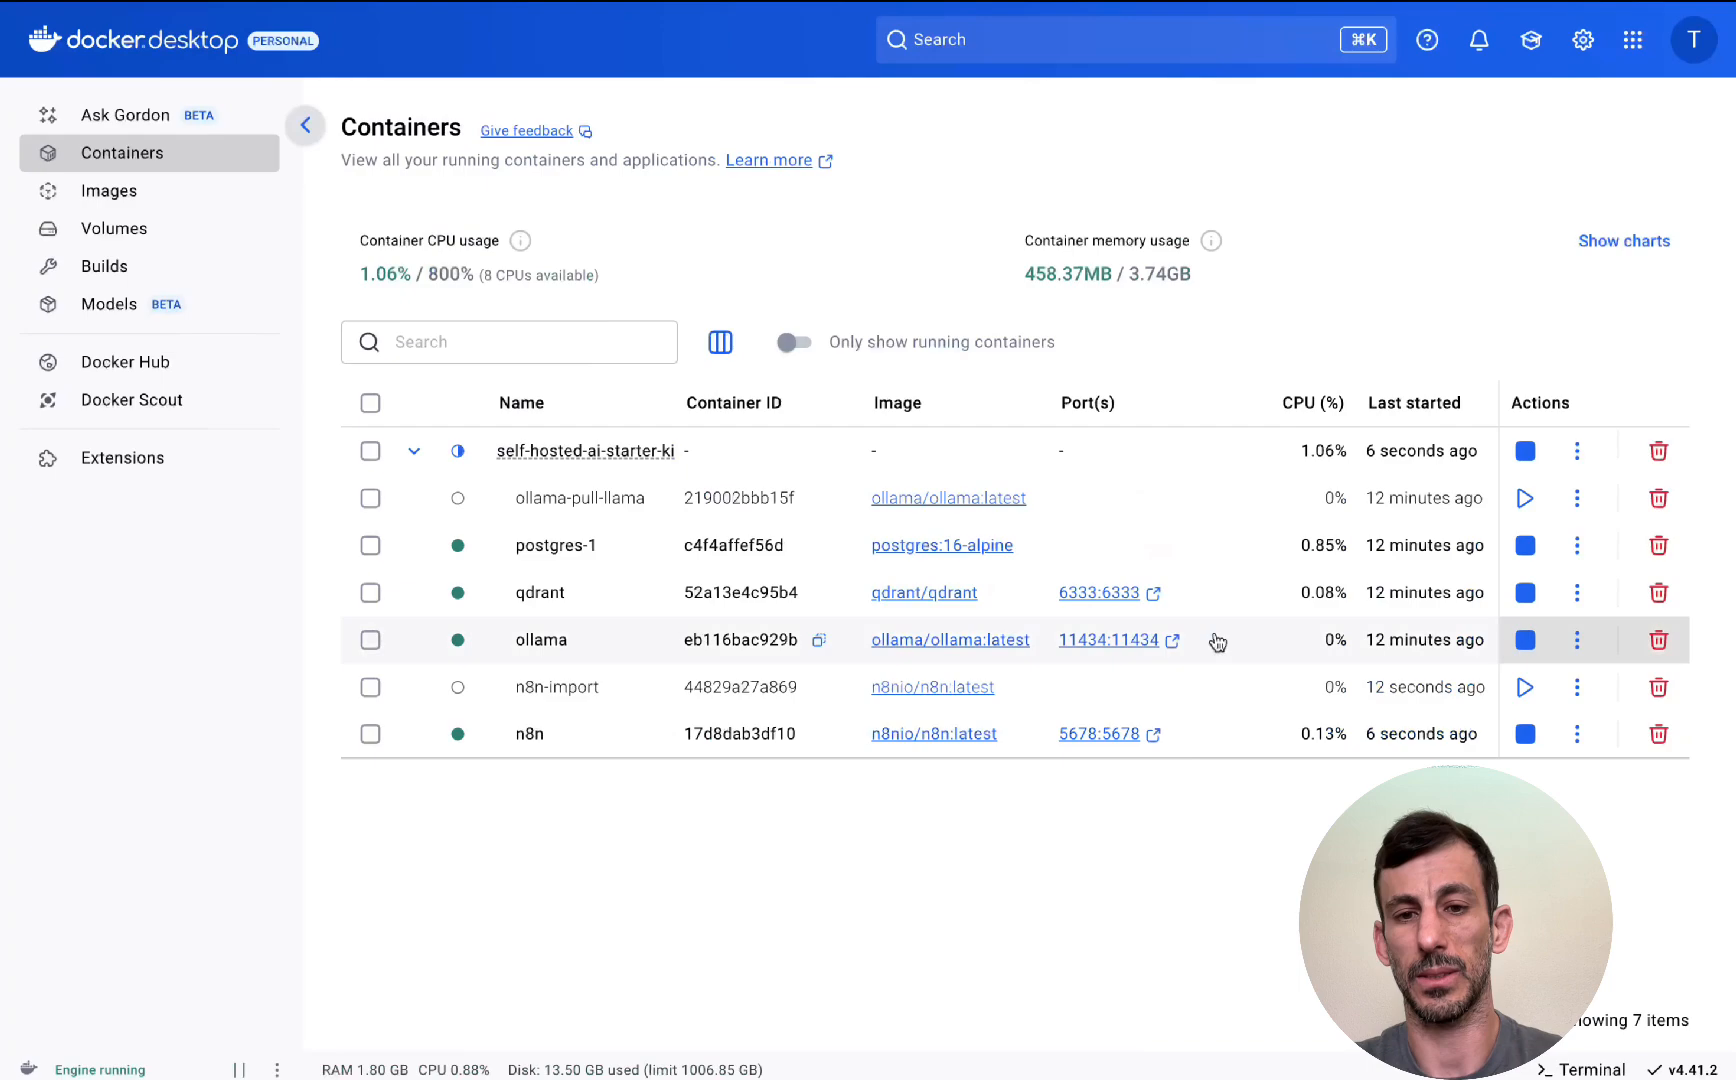
pyautogui.click(530, 737)
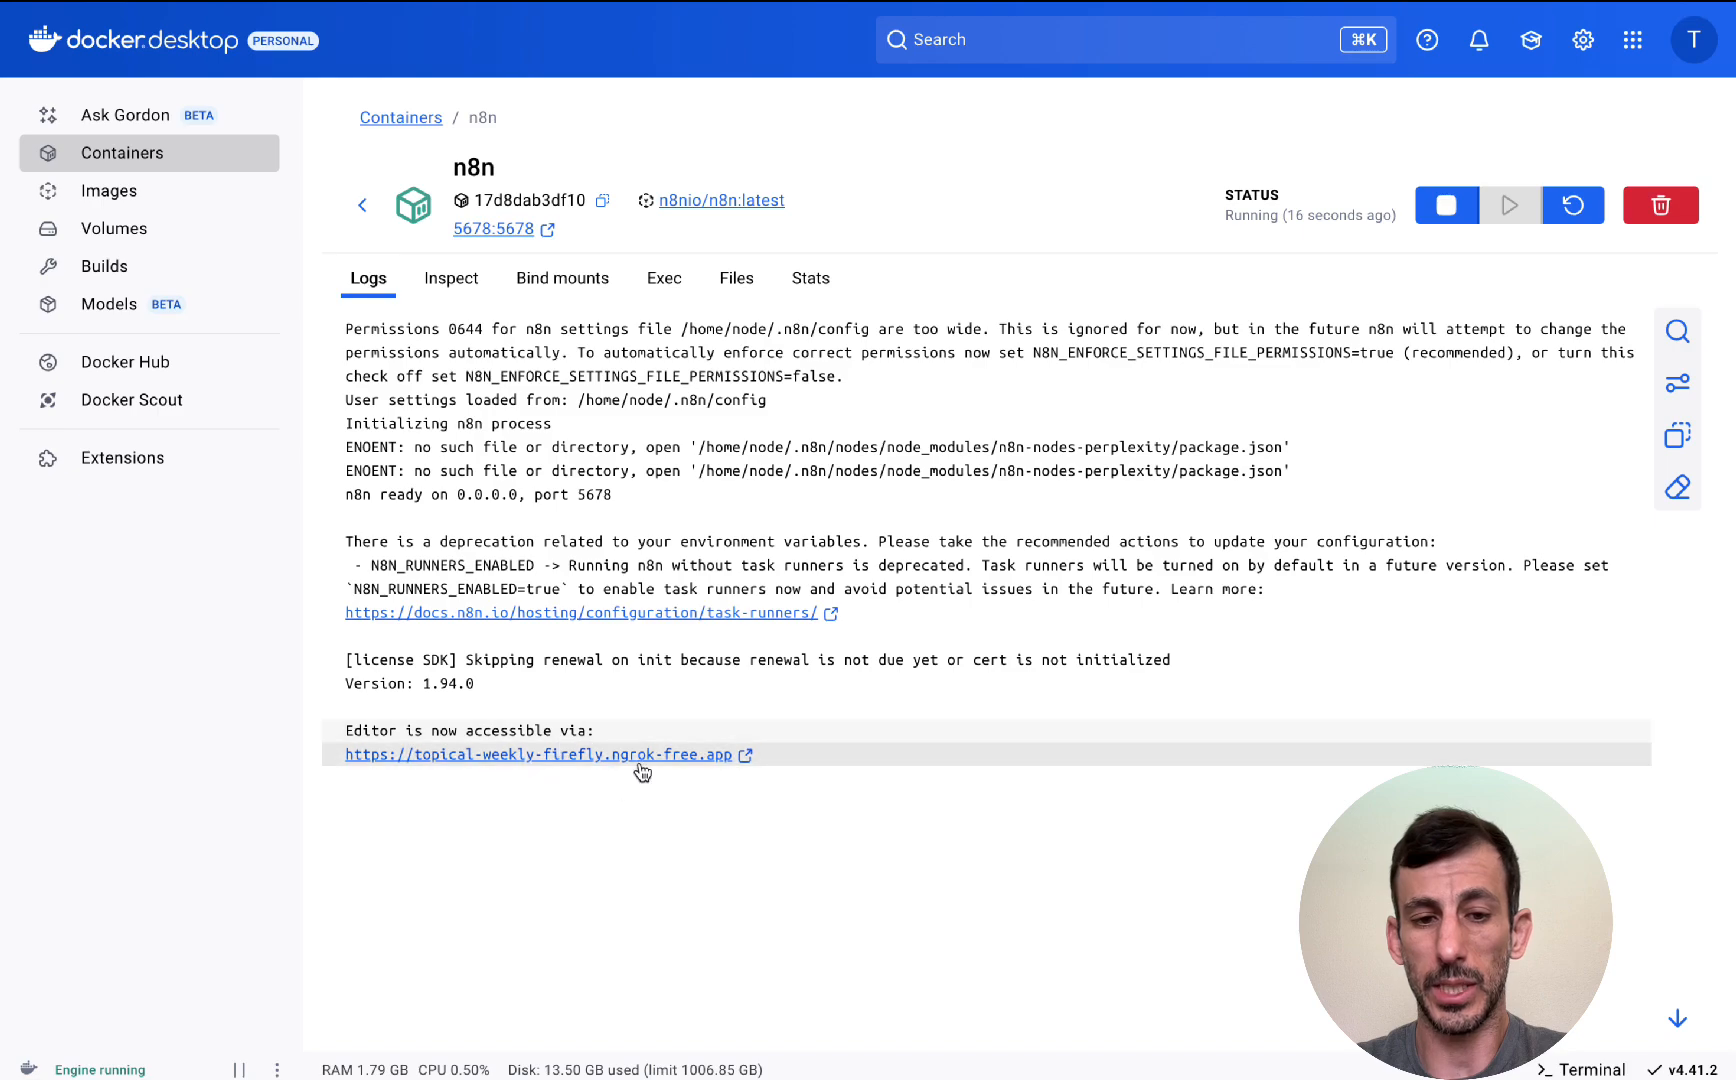
# Open the n8n editor's ngrok address from the container logs and copy the static-domain deploy command from the ngrok setup page
pyautogui.click(520, 753)
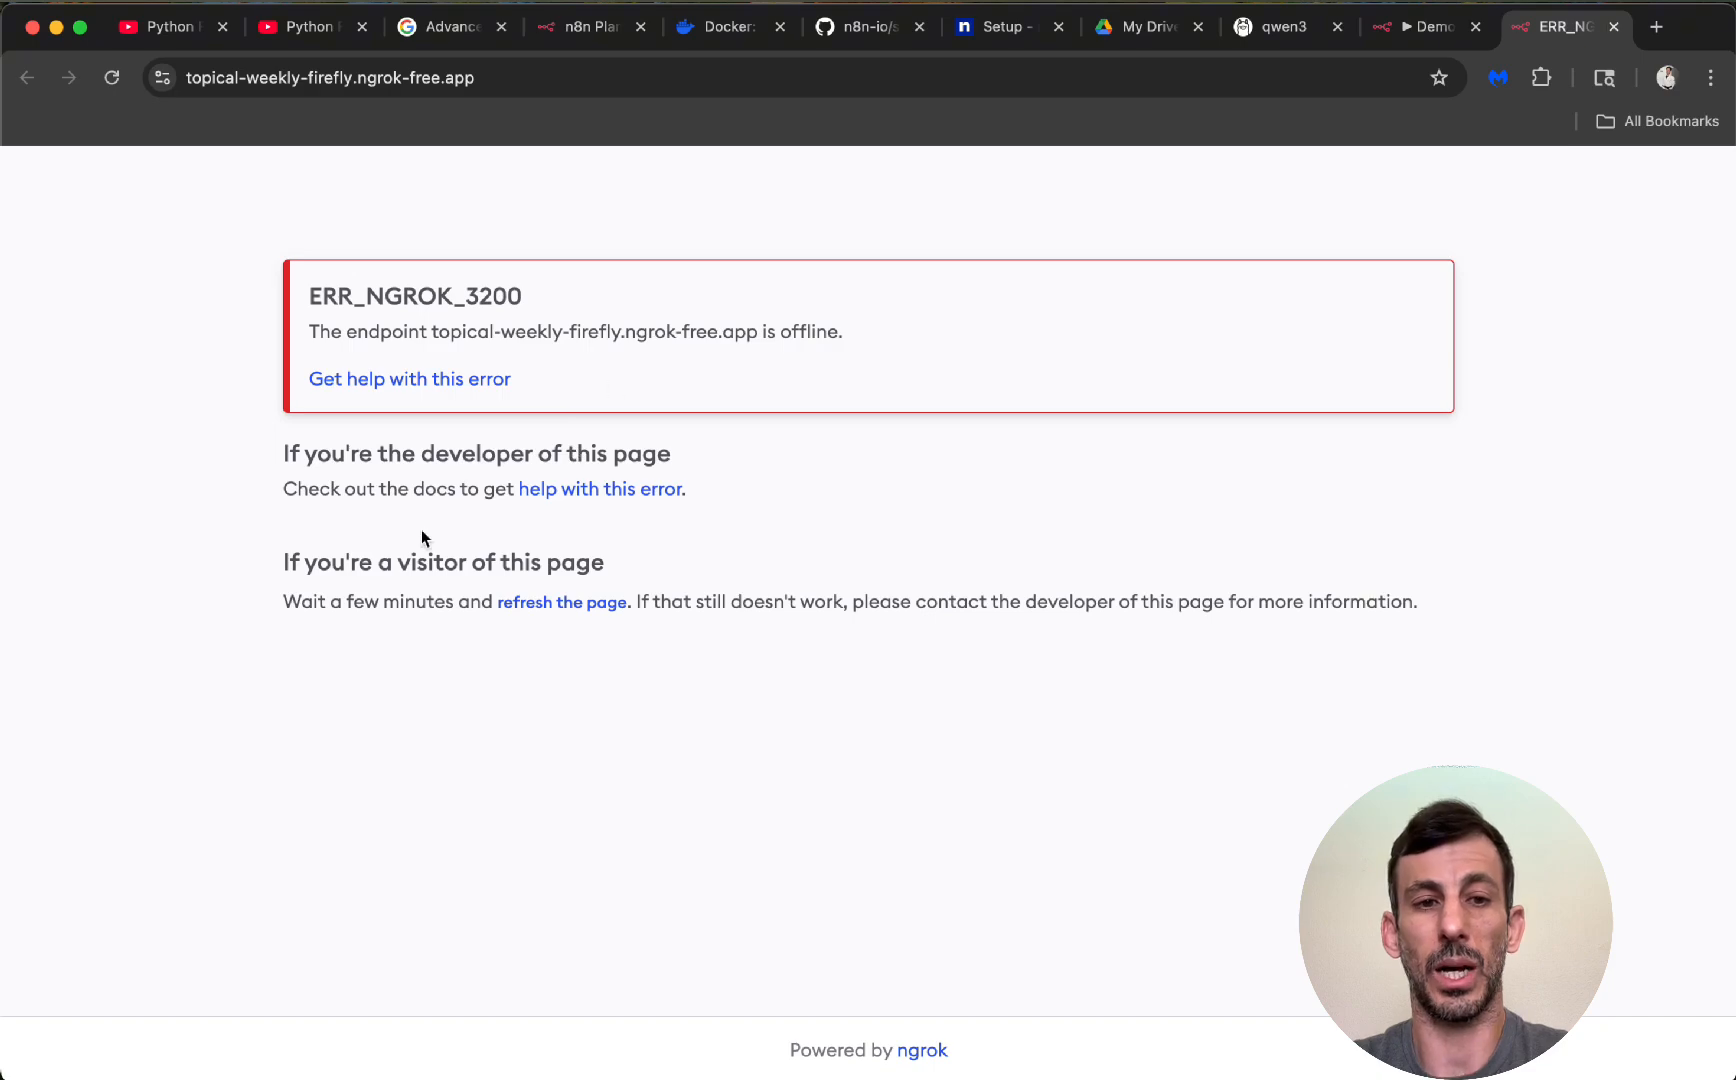
pyautogui.click(991, 28)
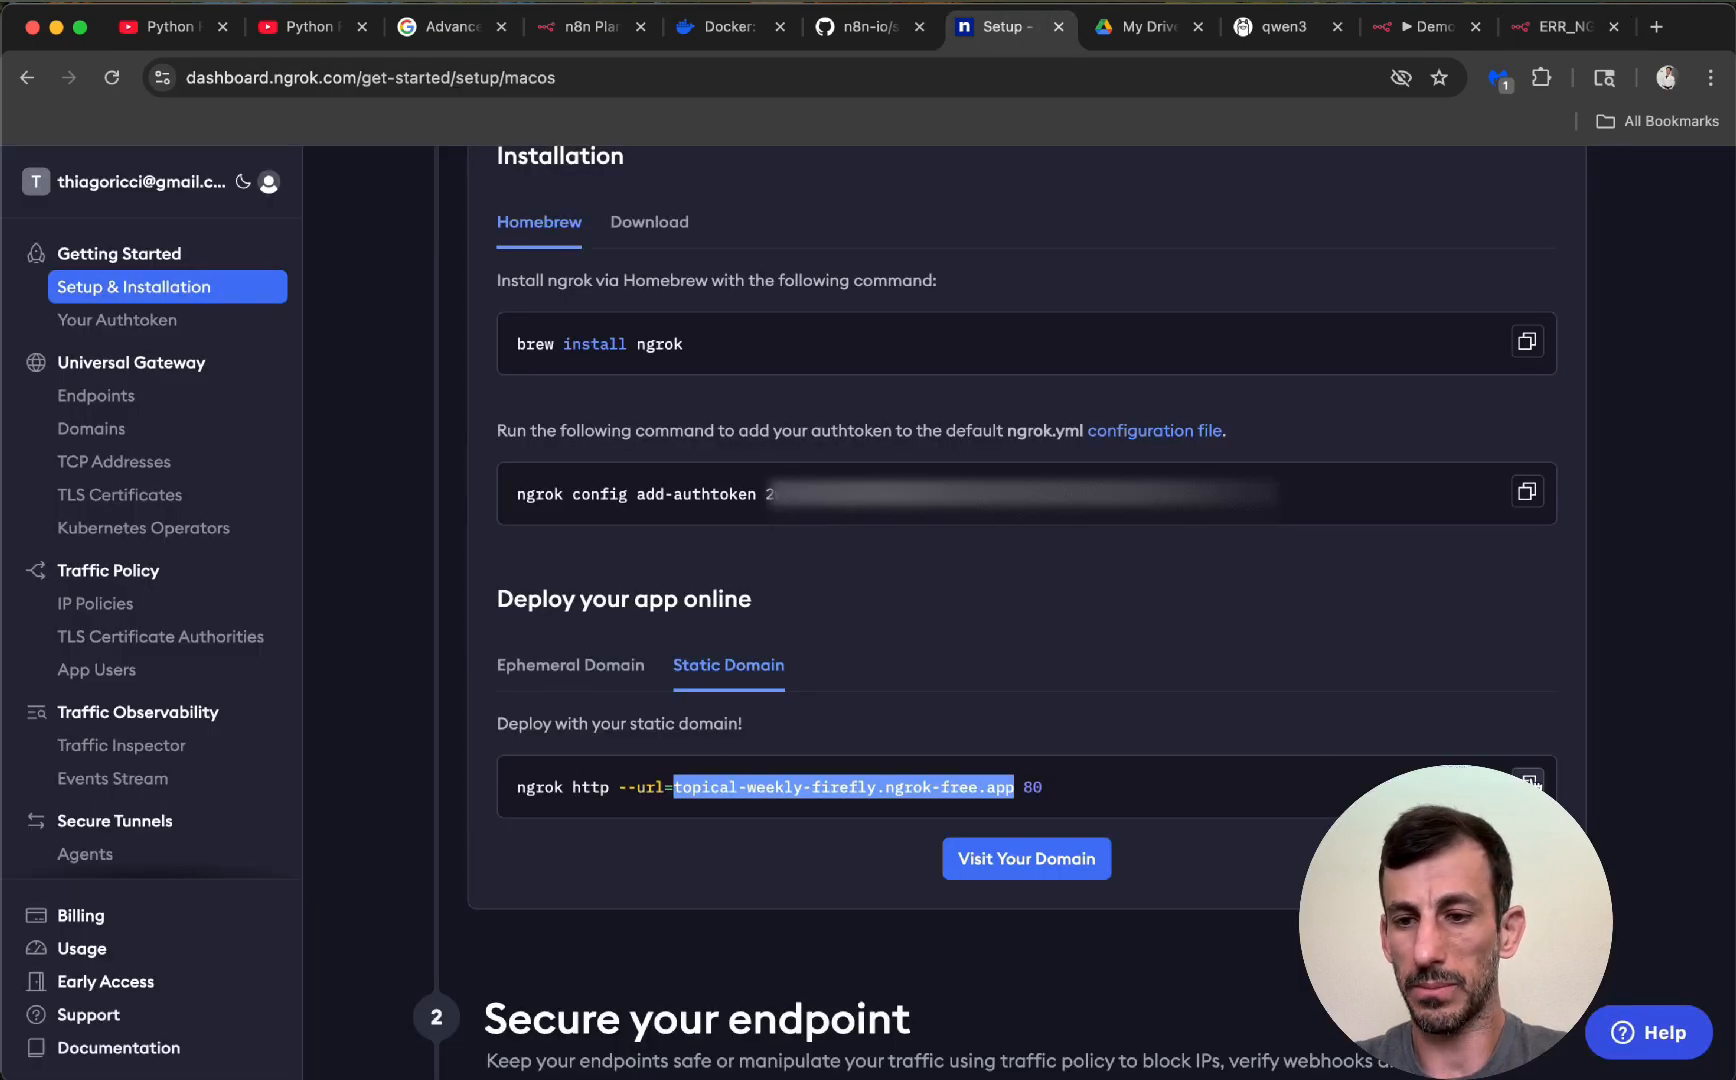
pyautogui.click(1298, 800)
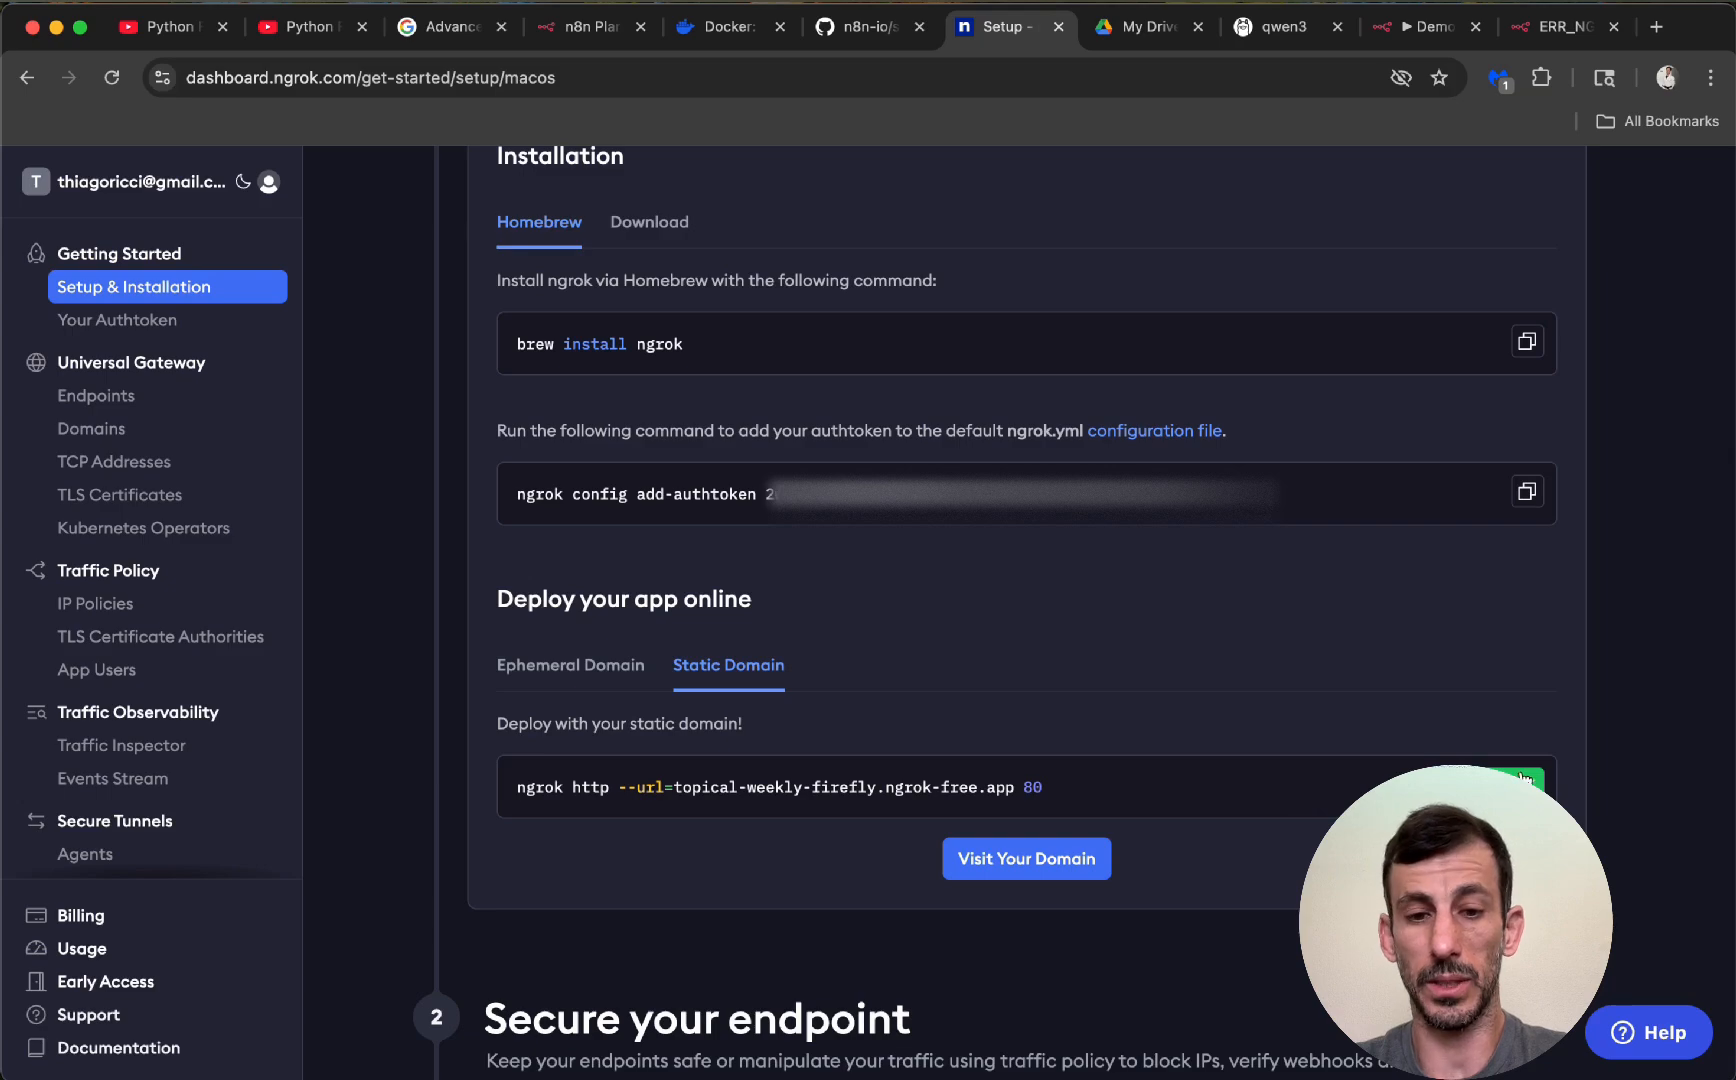
# Switch to Terminal, clear the screen and return to the home directory with cd
pyautogui.press('super+Tab')
pyautogui.press('super+Tab')
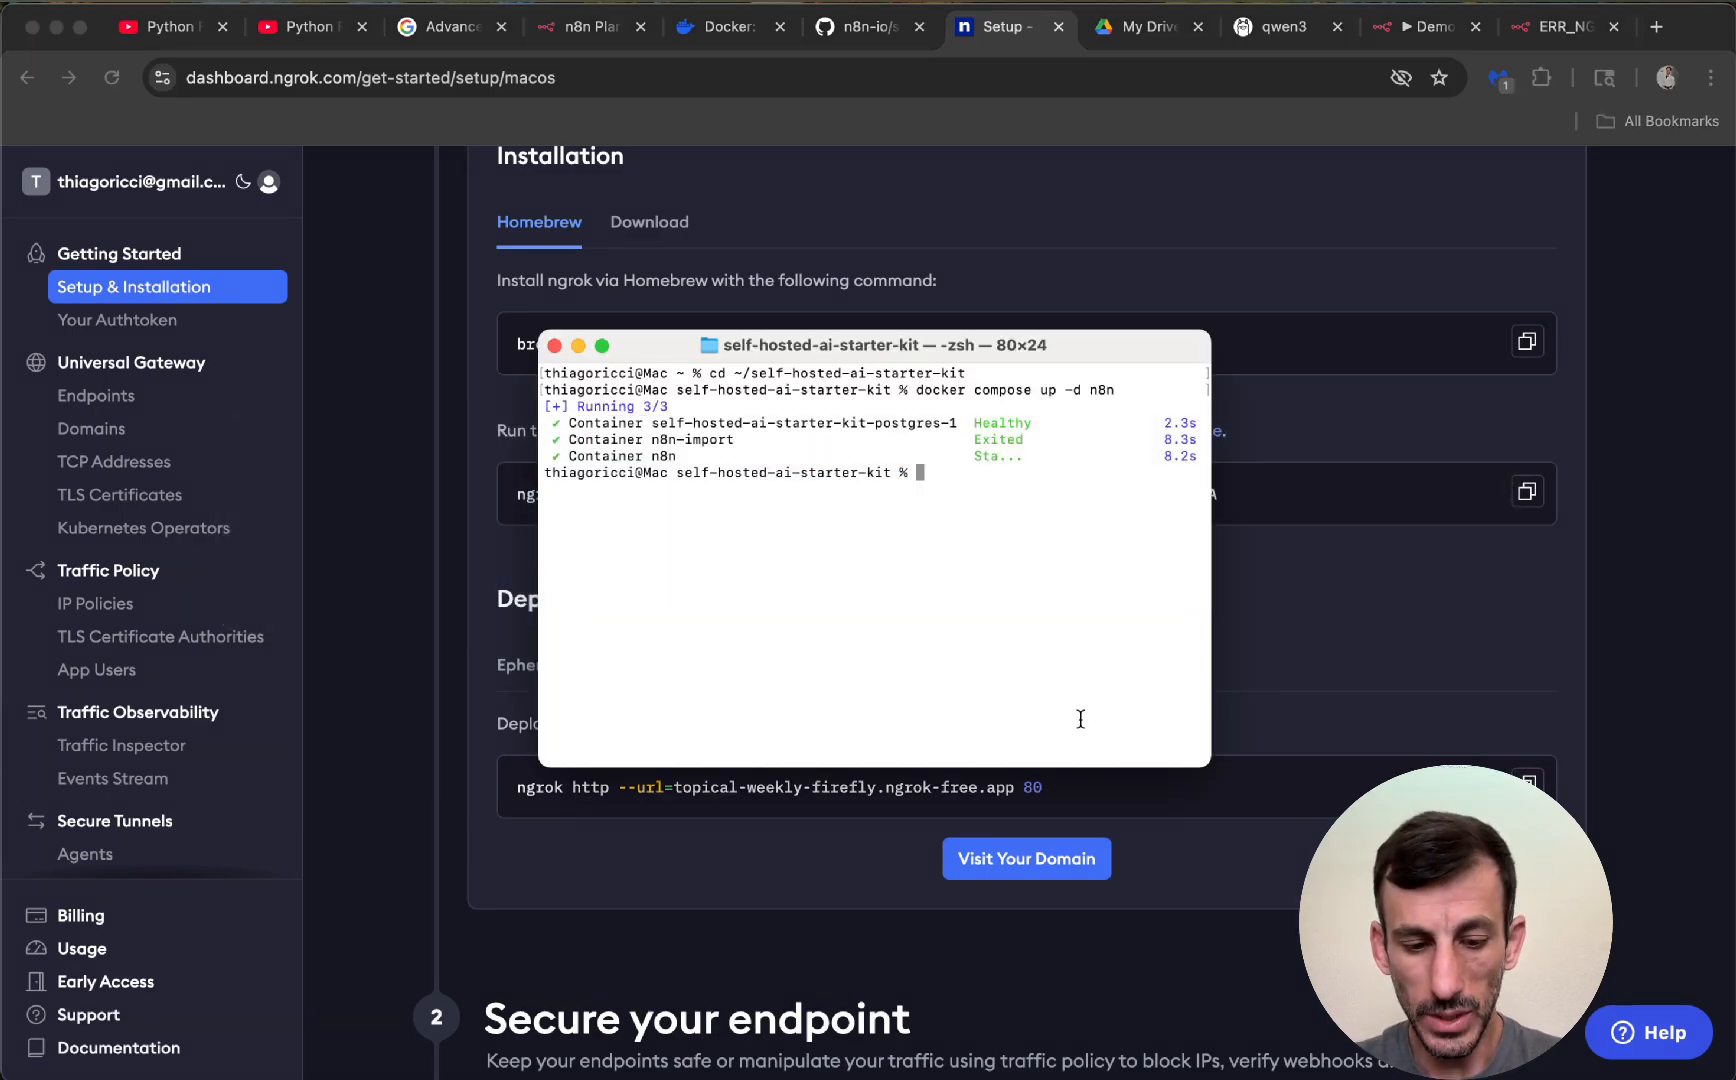
pyautogui.write('clear')
pyautogui.press('Return')
pyautogui.write('cd')
pyautogui.press('Return')
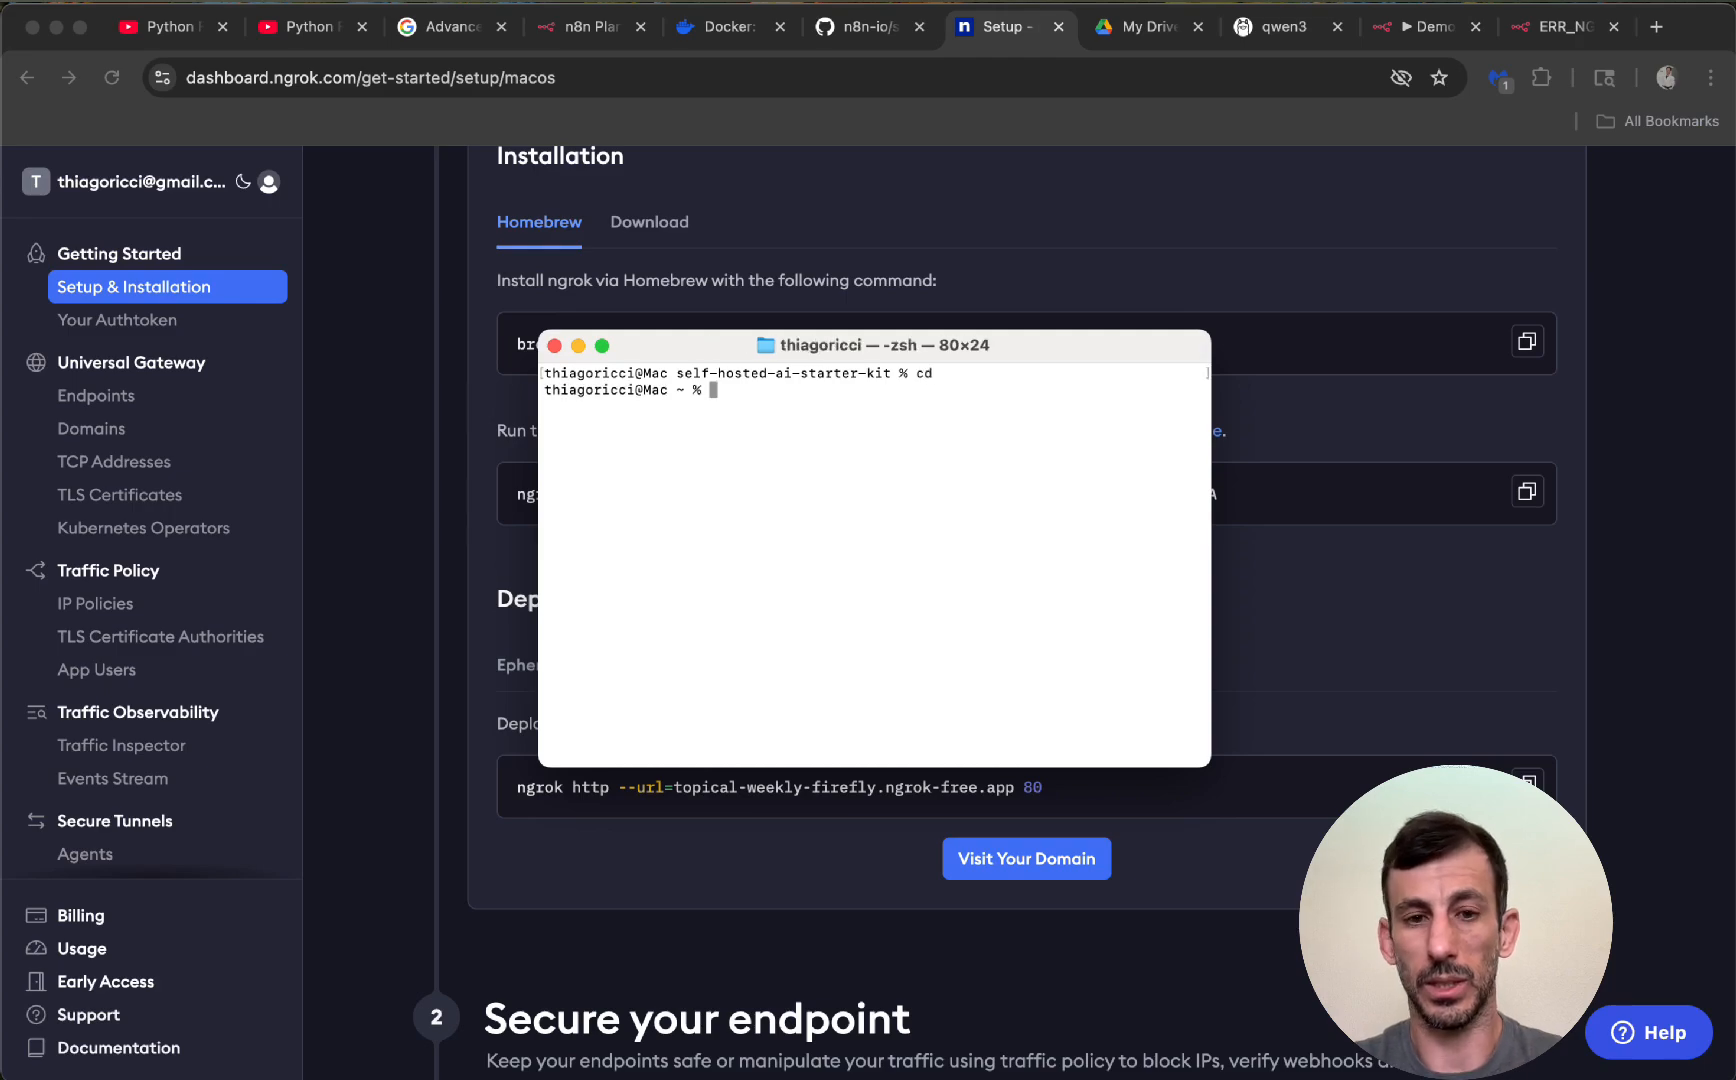
# Paste the copied ngrok command, change its port to 5678 and run ngrok http --url=topical-weekly-firefly.ngrok-free.app 5678 in Terminal
pyautogui.write('ngrok http --url=topical-weekly-firefly.ngrok-free.app 80')
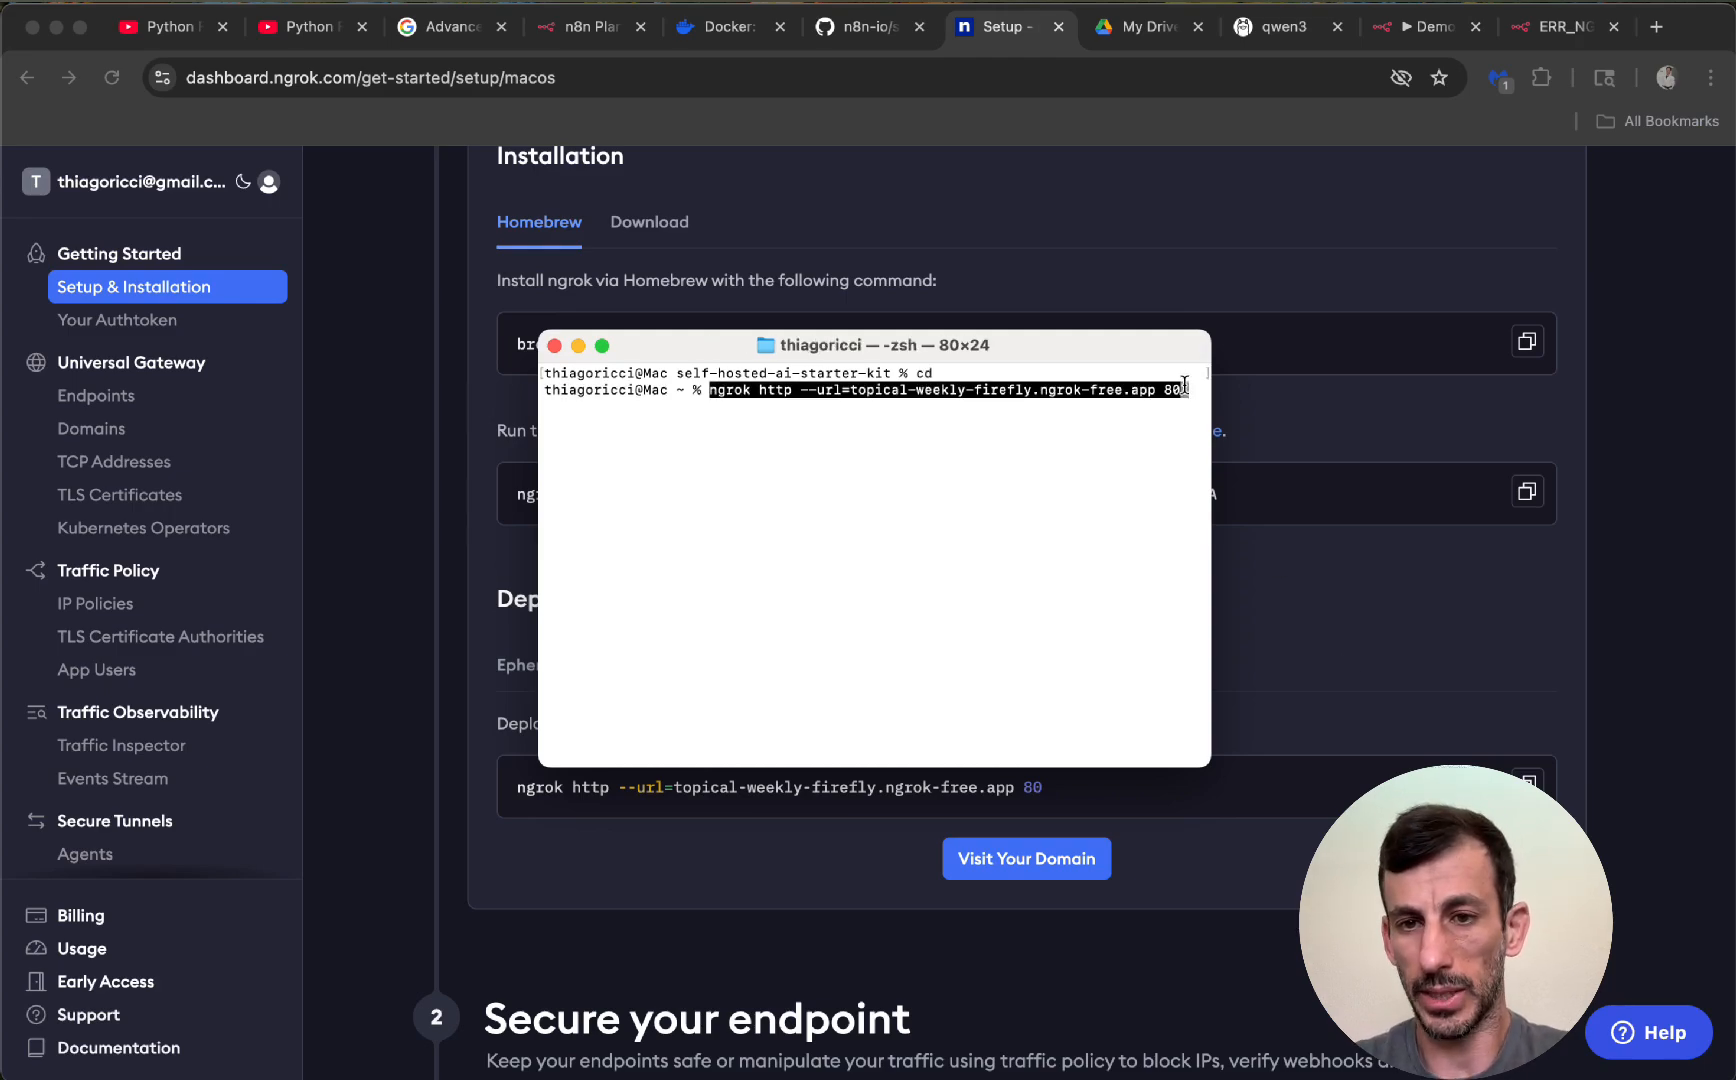
pyautogui.press('BackSpace')
pyautogui.press('BackSpace')
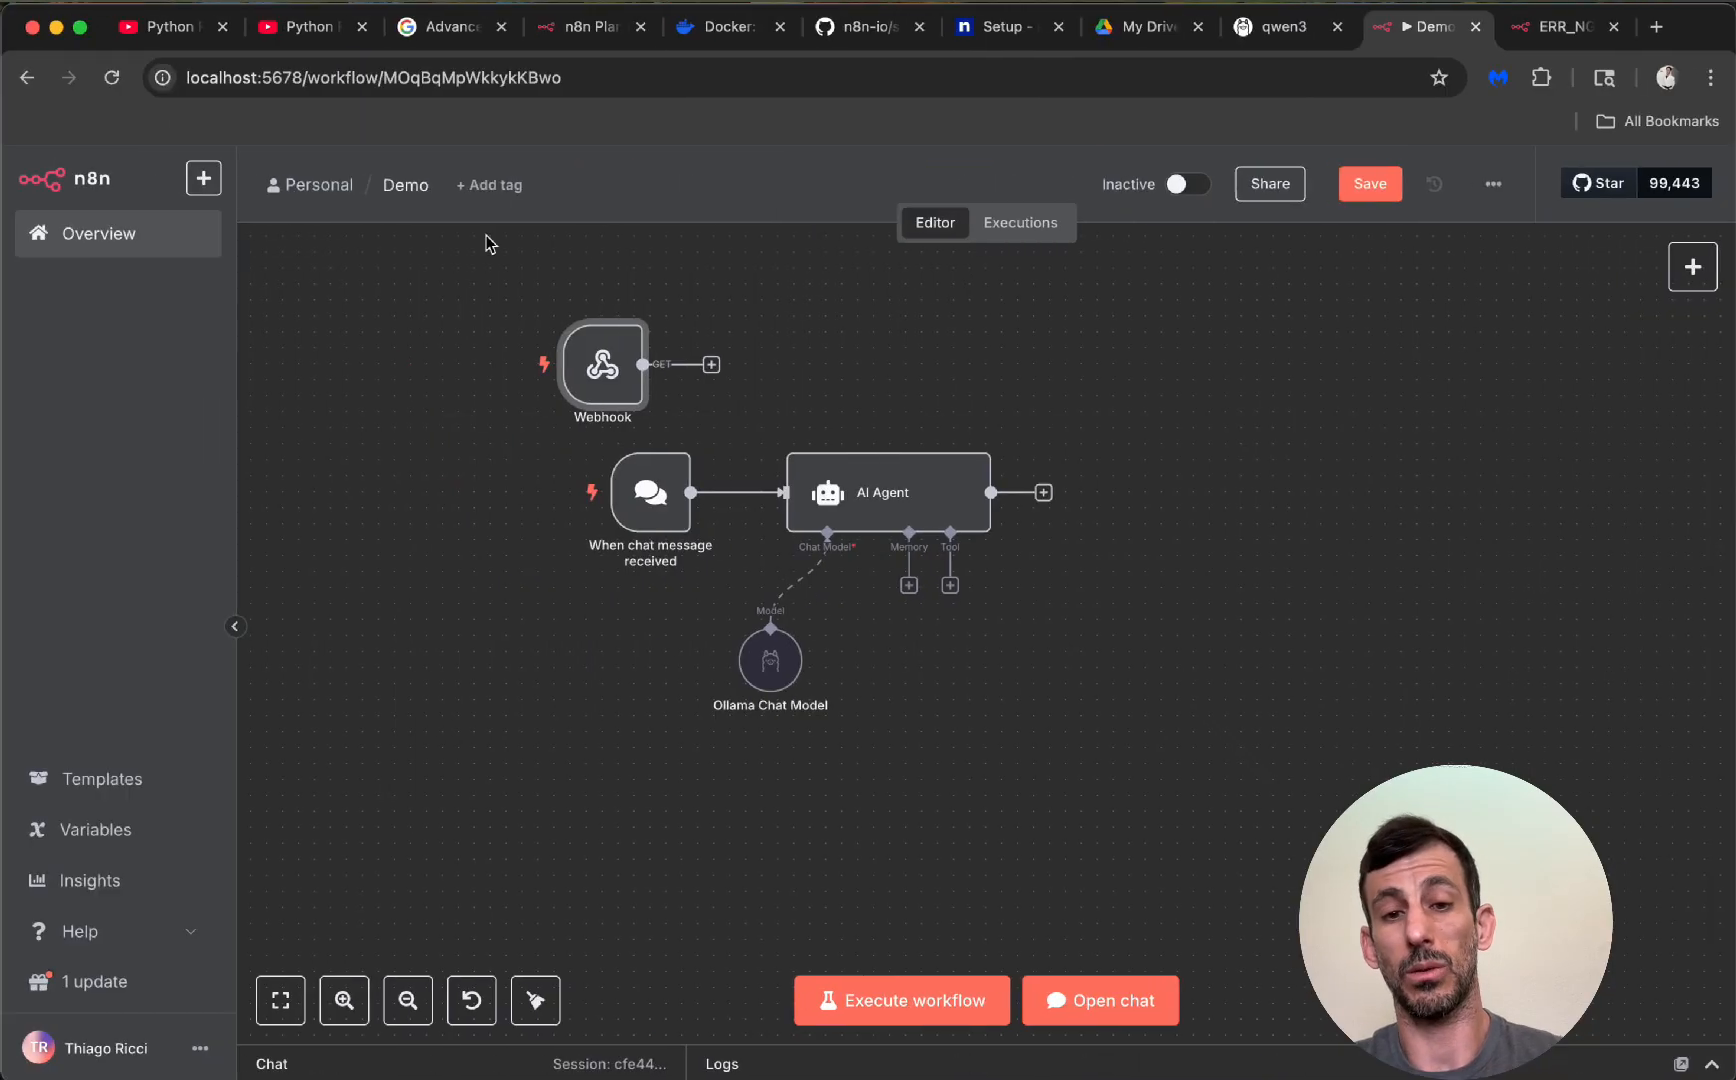
pyautogui.press('super+Tab')
pyautogui.press('super+Tab')
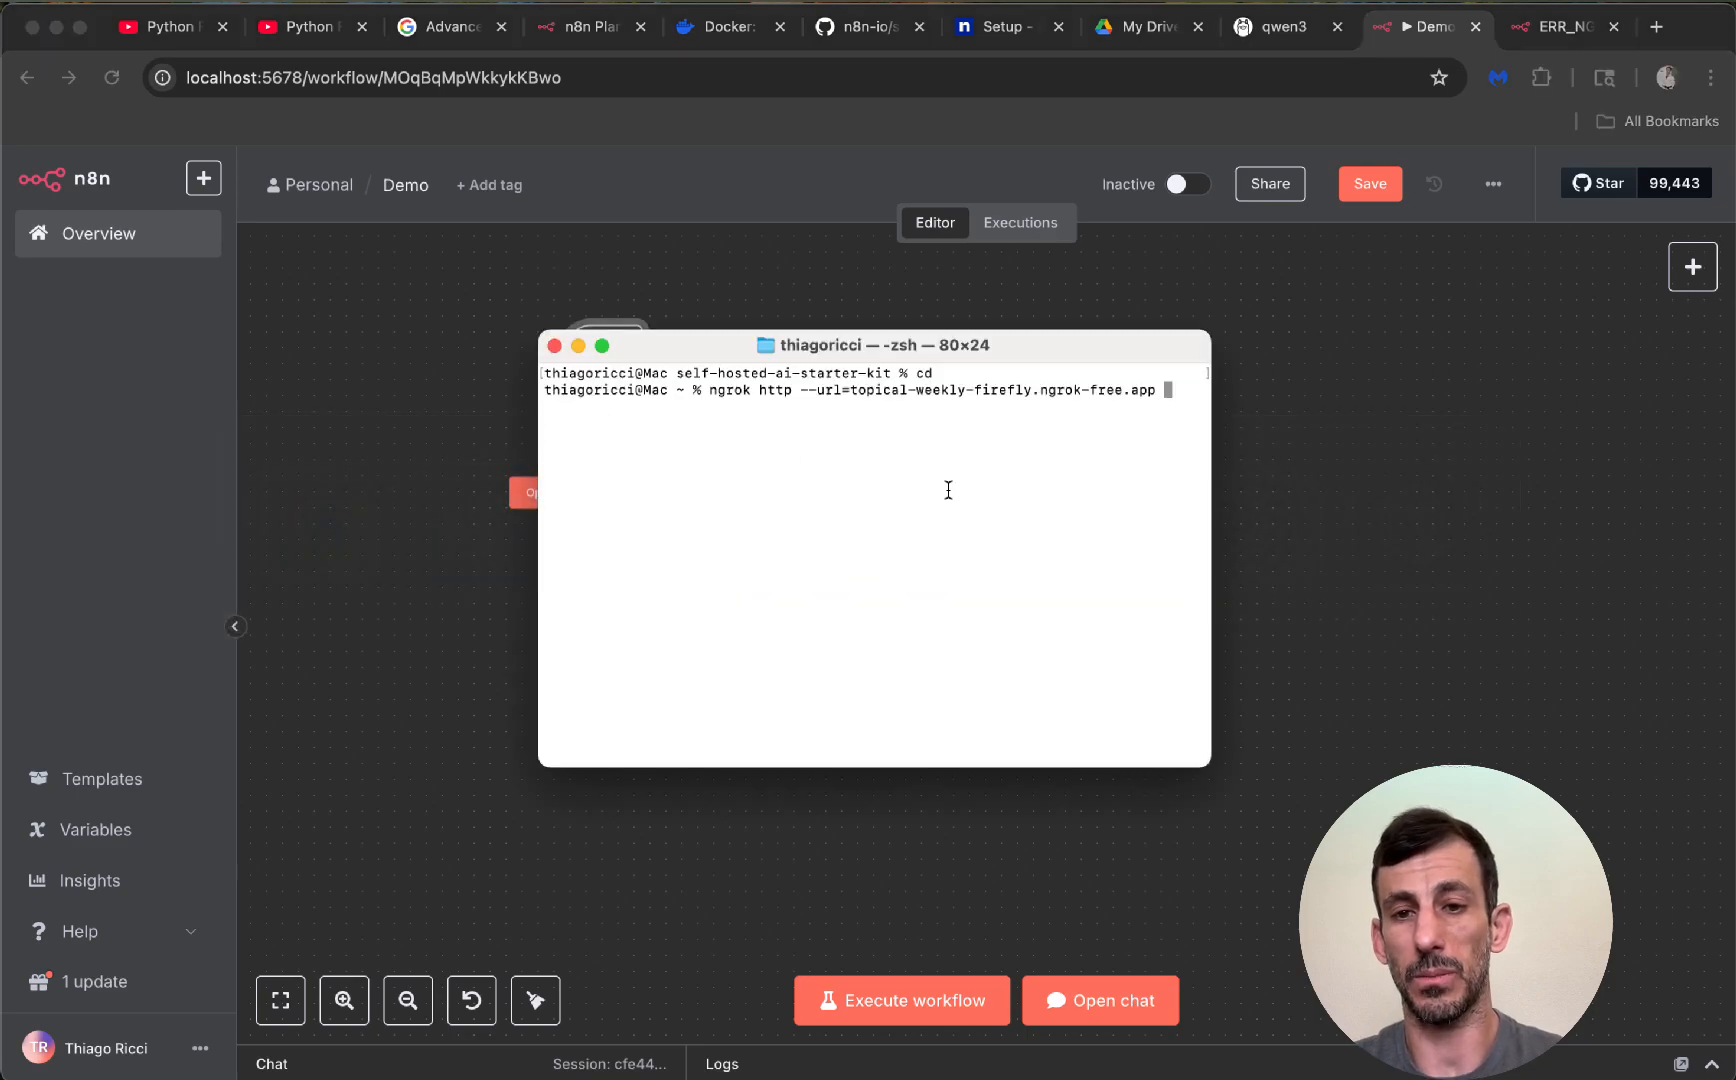
pyautogui.write('5')
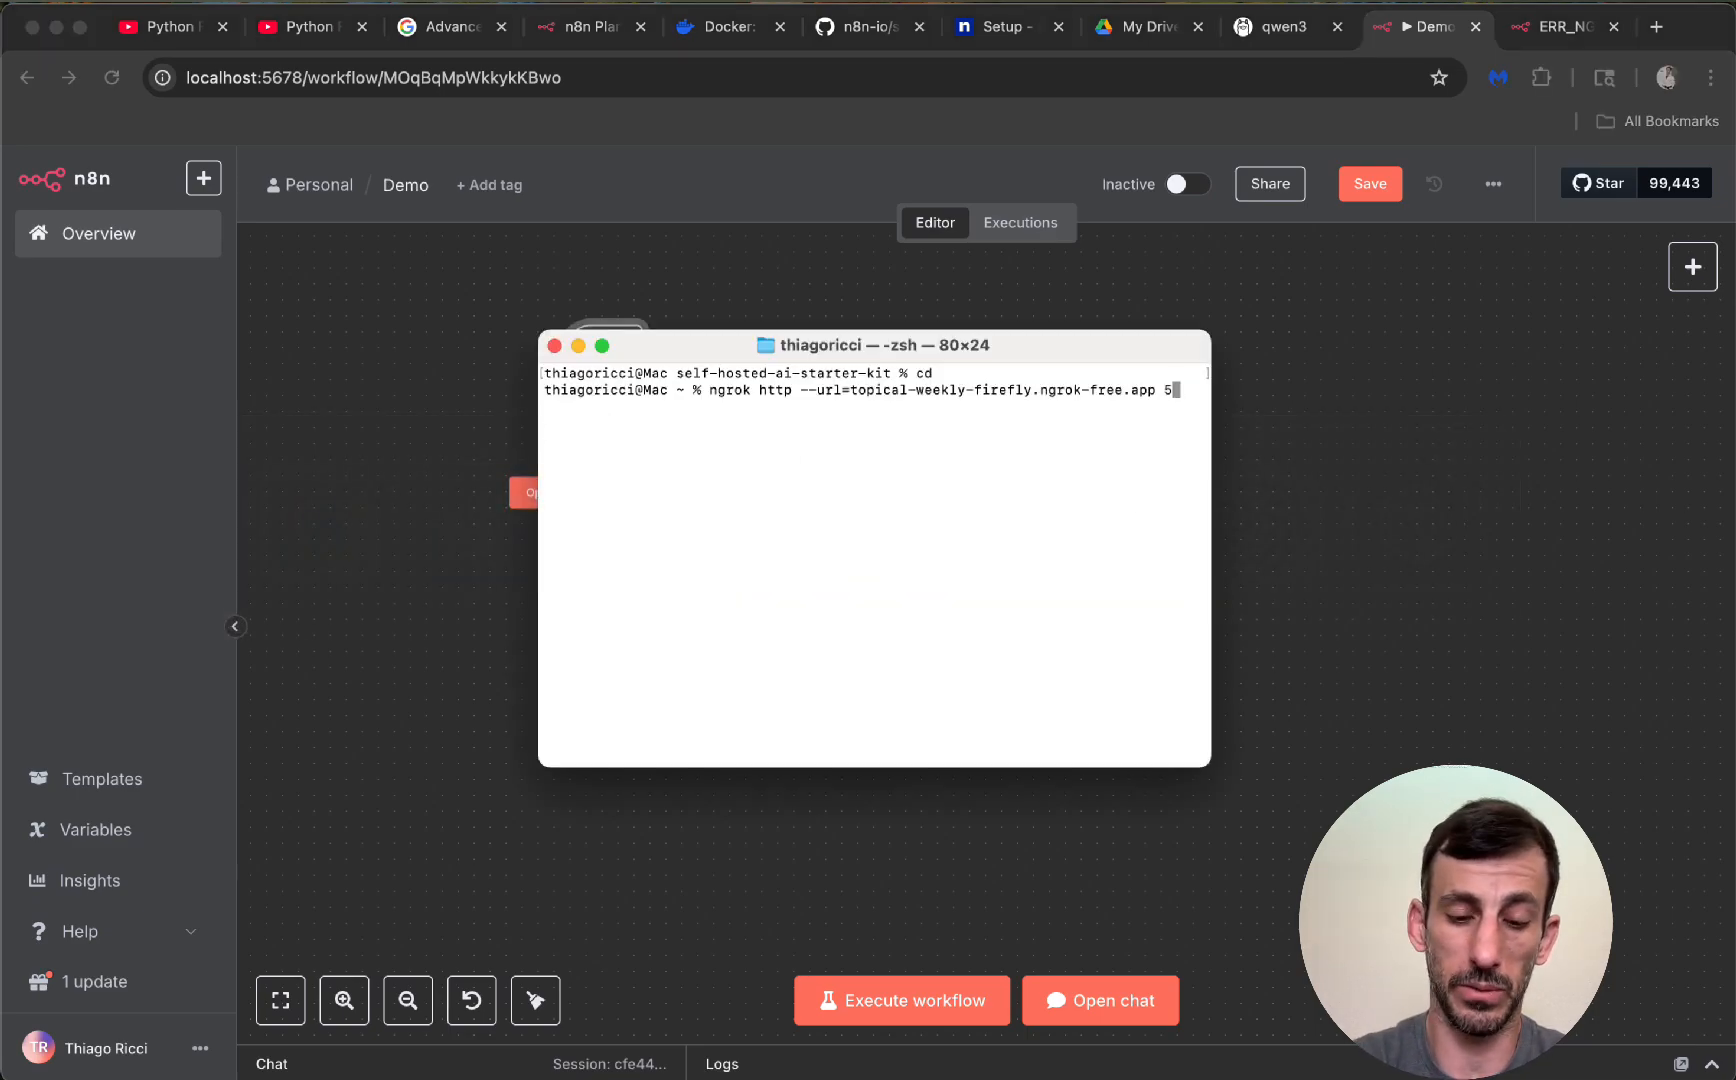
pyautogui.write('678')
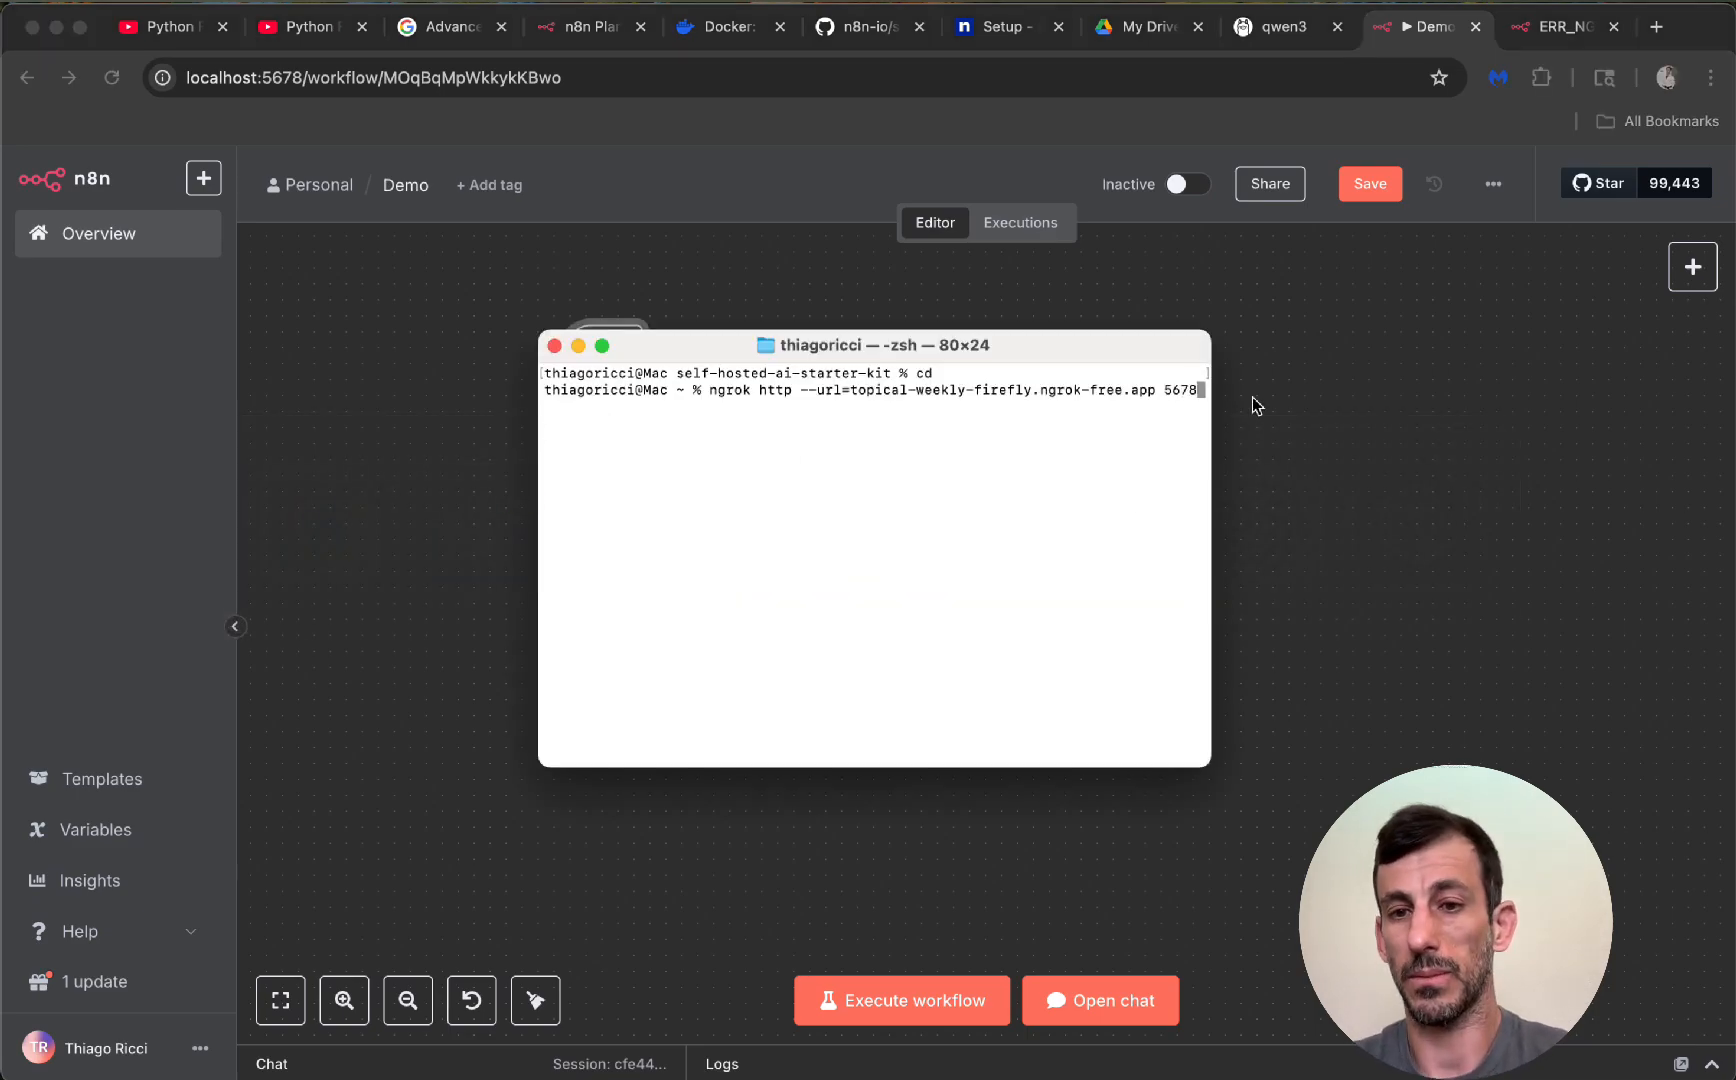
pyautogui.click(993, 26)
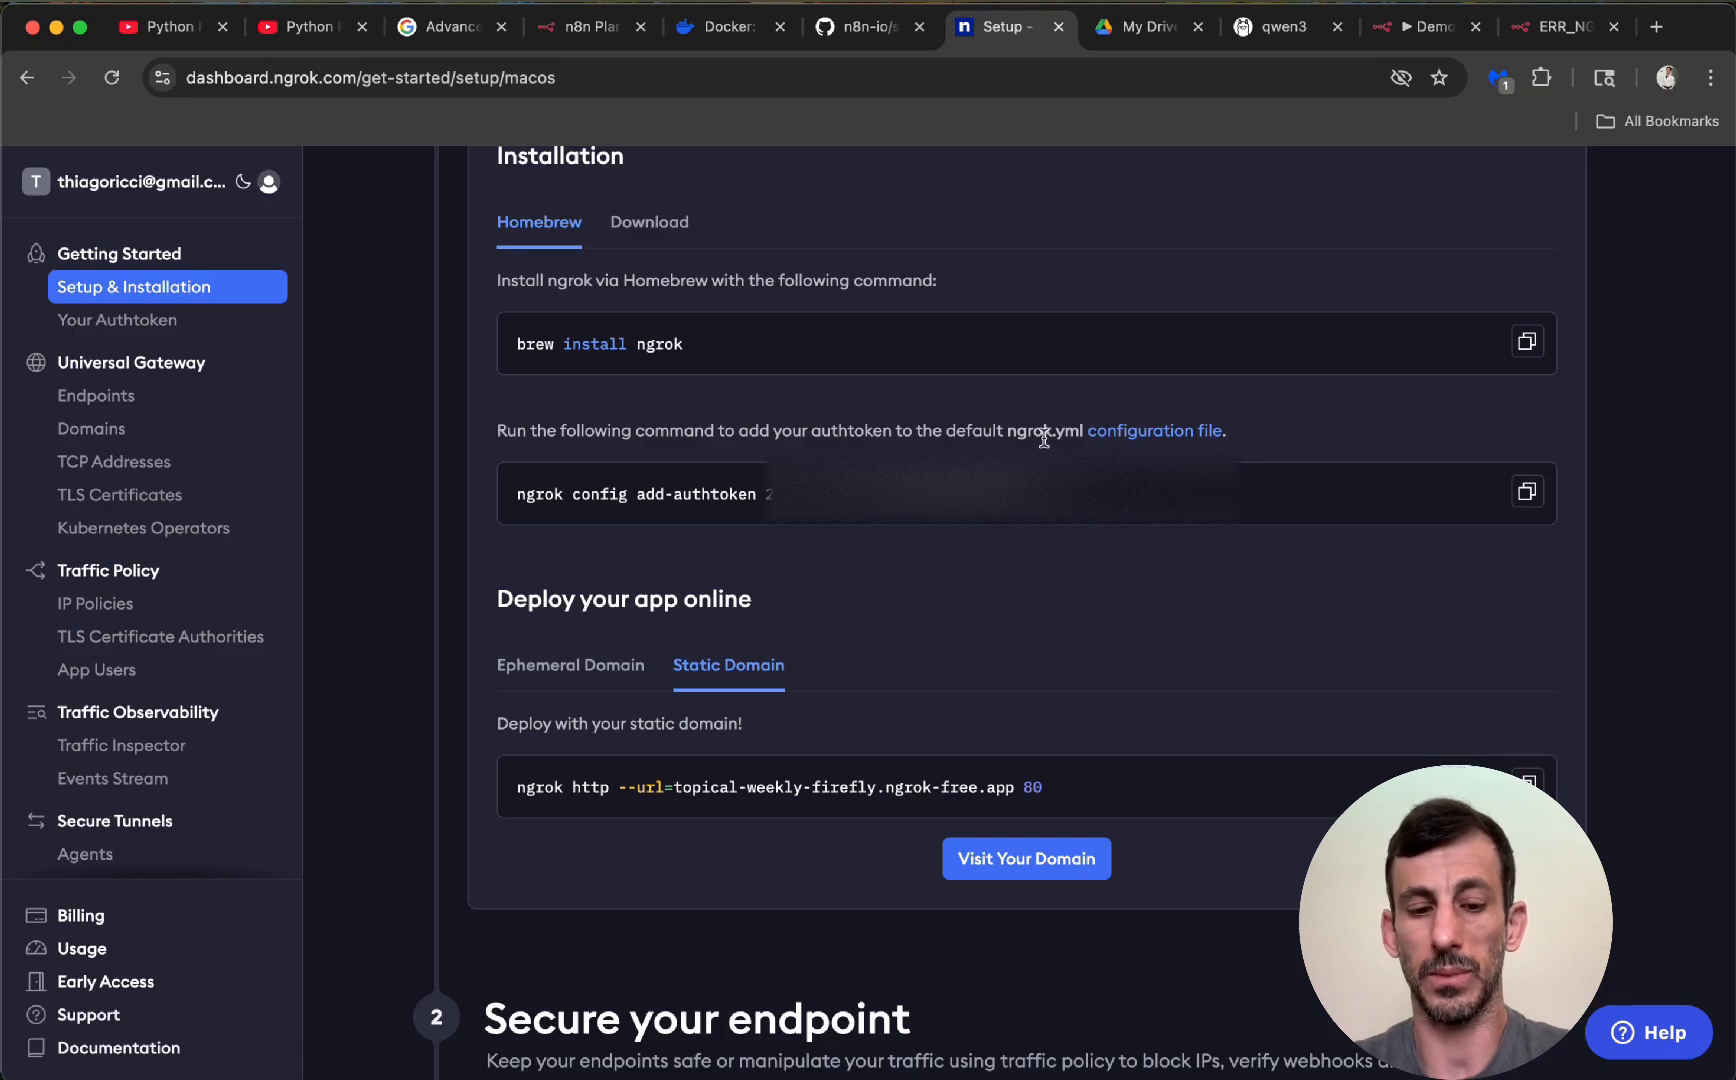
pyautogui.press('super+Tab')
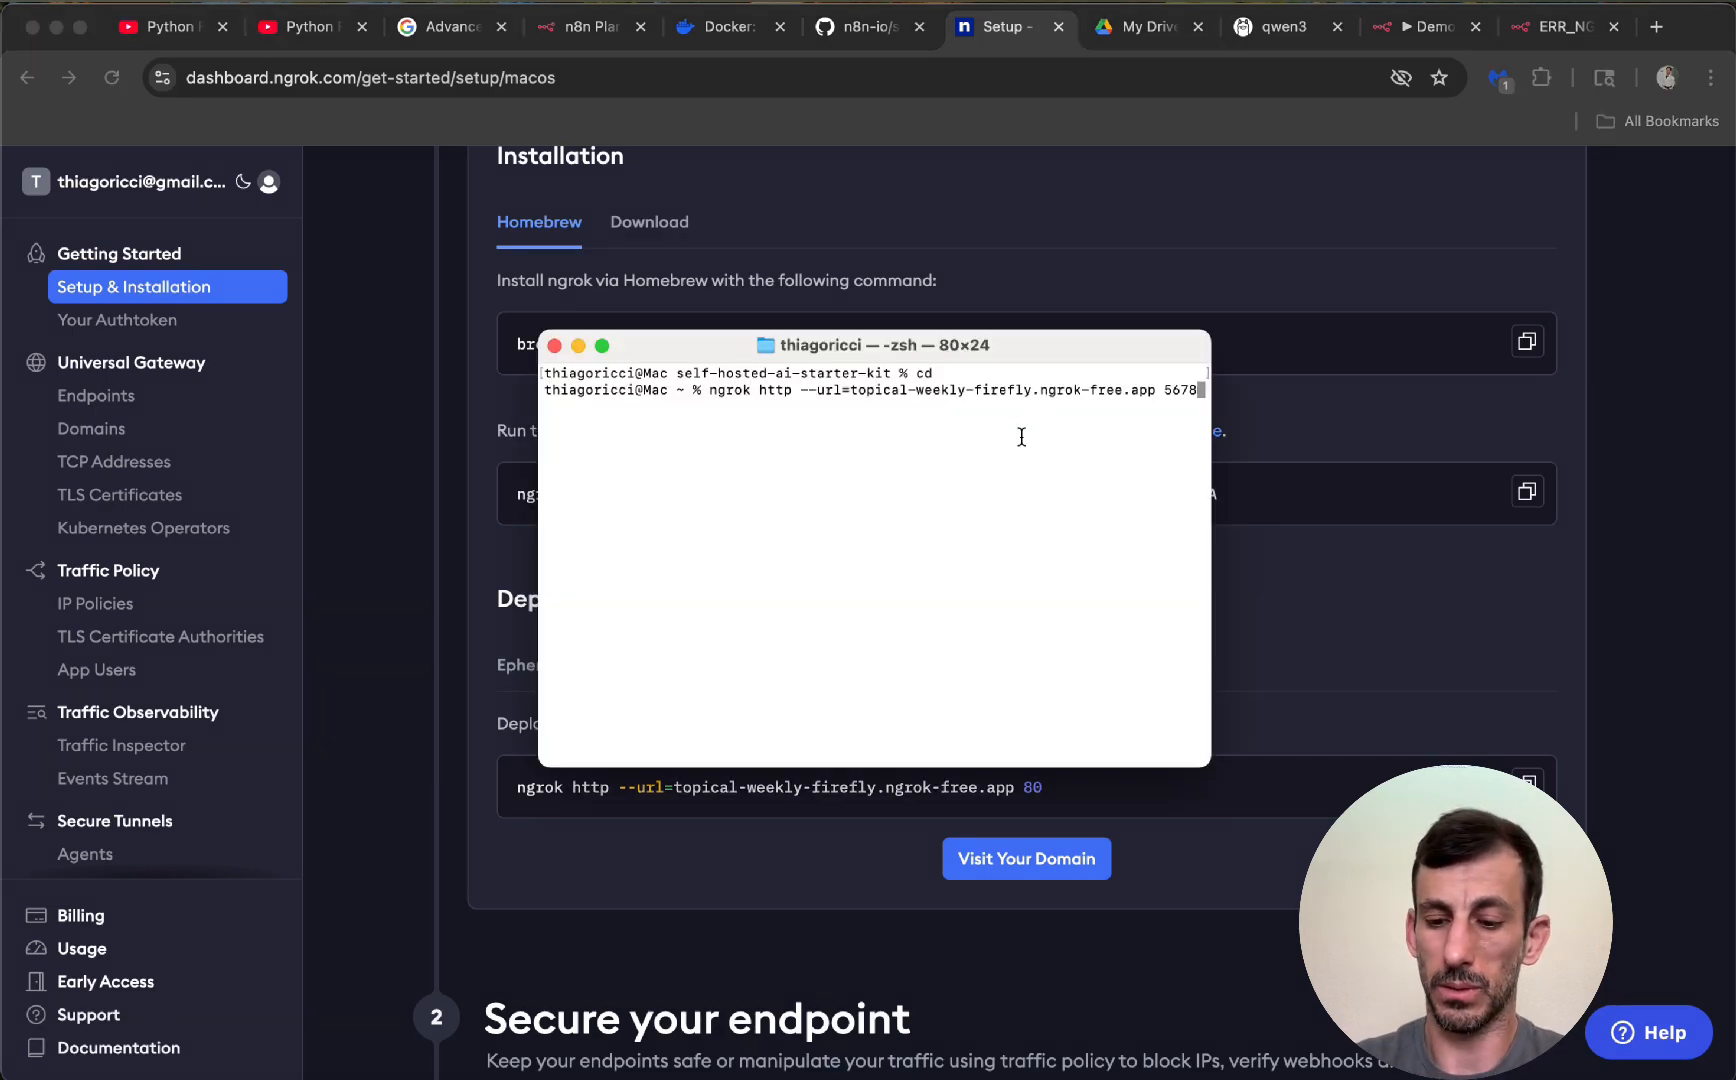
pyautogui.press('Return')
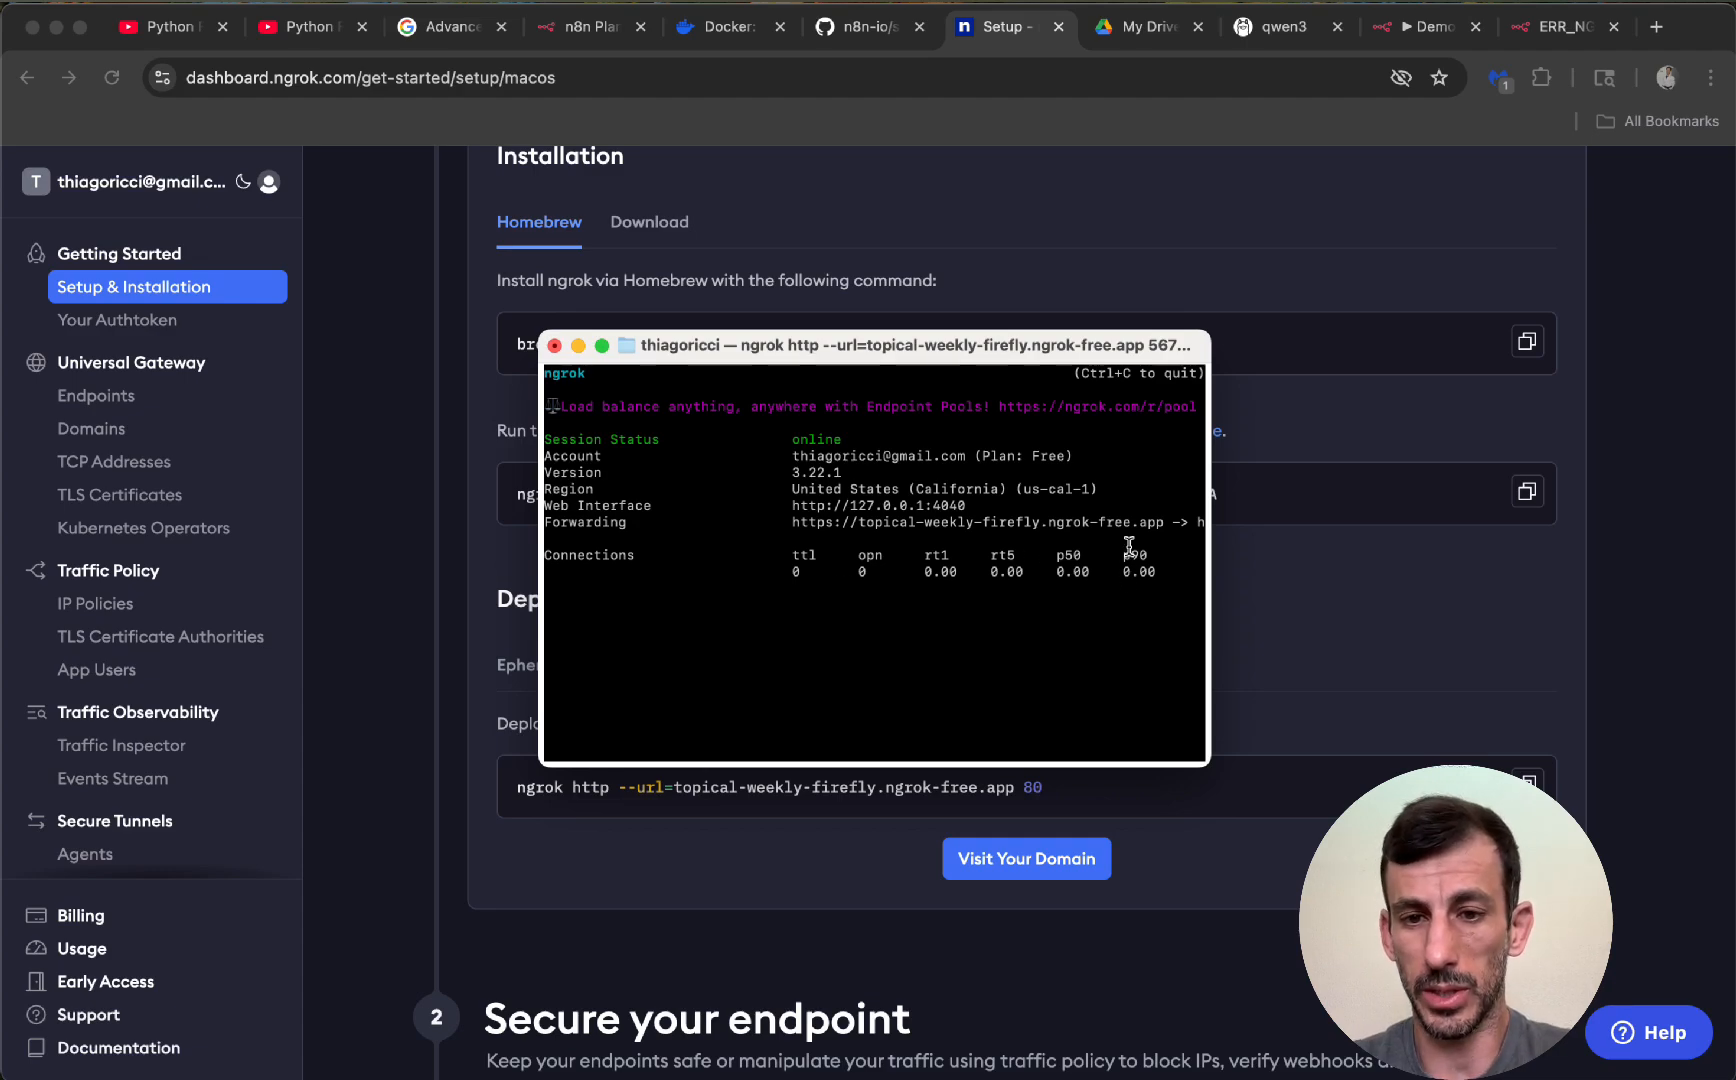
# Switch to Chrome and reload topical-weekly-firefly.ngrok-free.app to check access to n8n through the static domain
pyautogui.click(1556, 27)
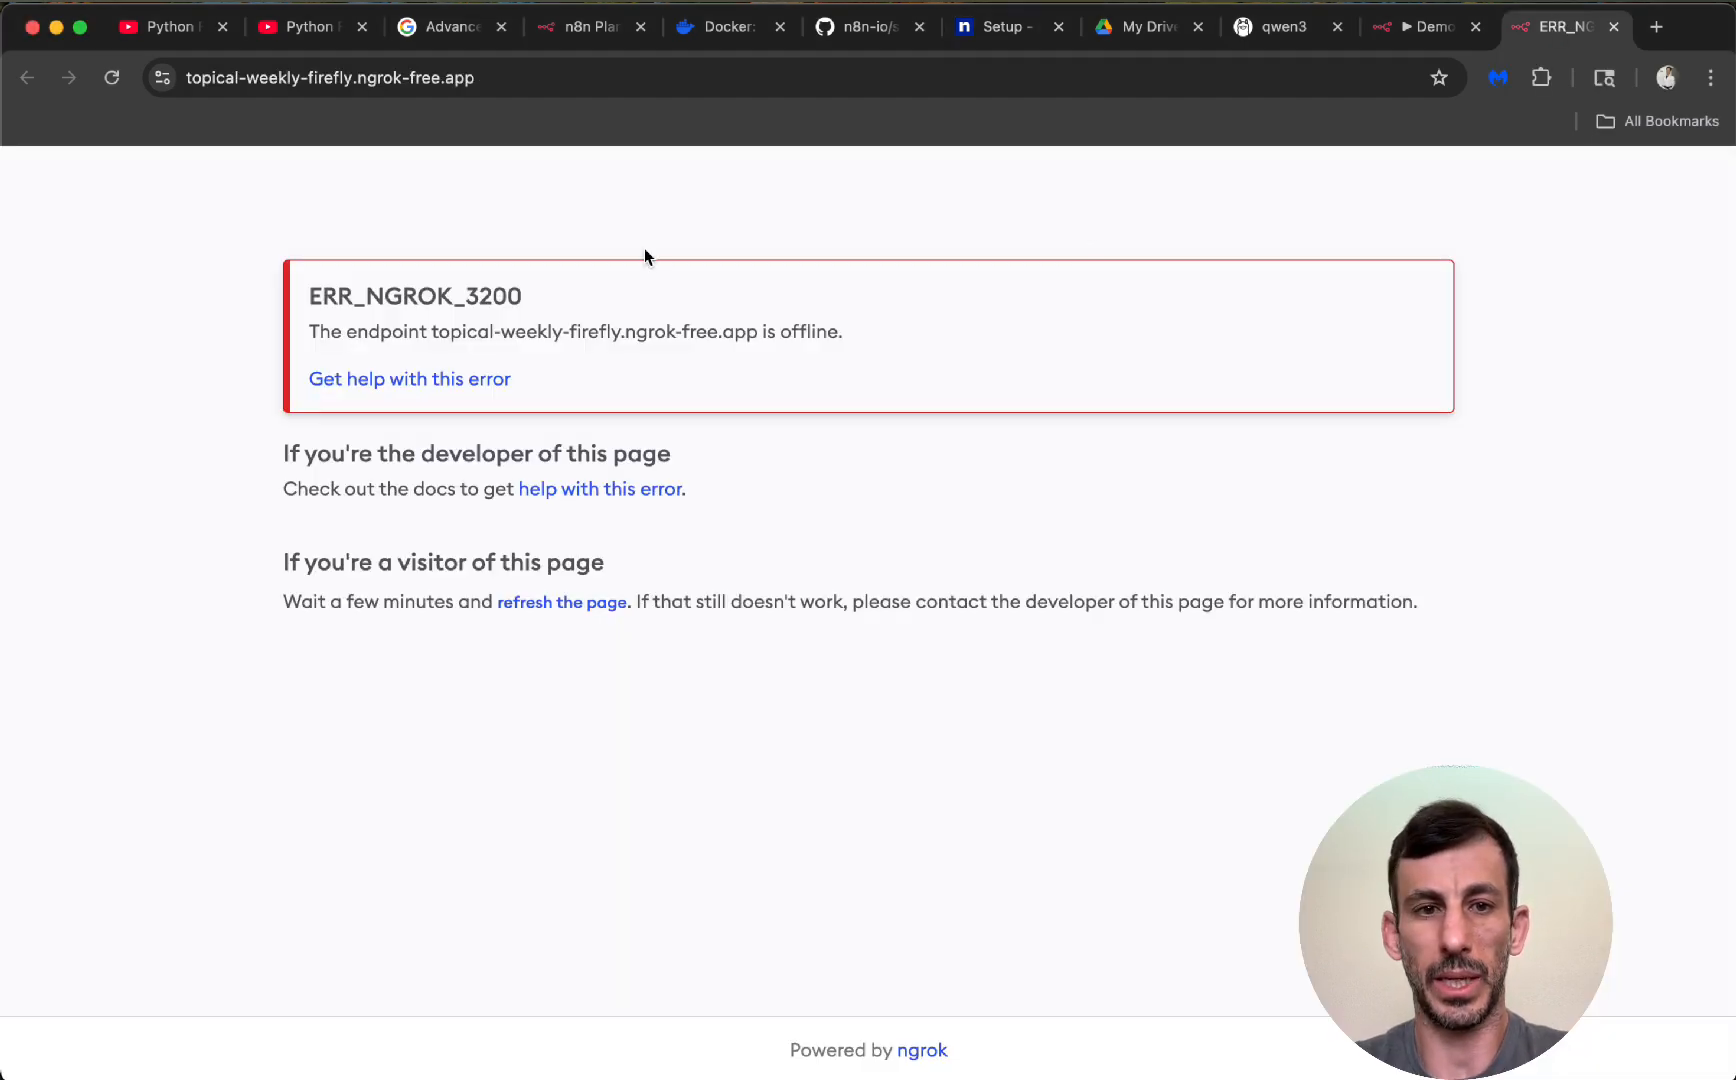
pyautogui.click(539, 81)
pyautogui.press('Return')
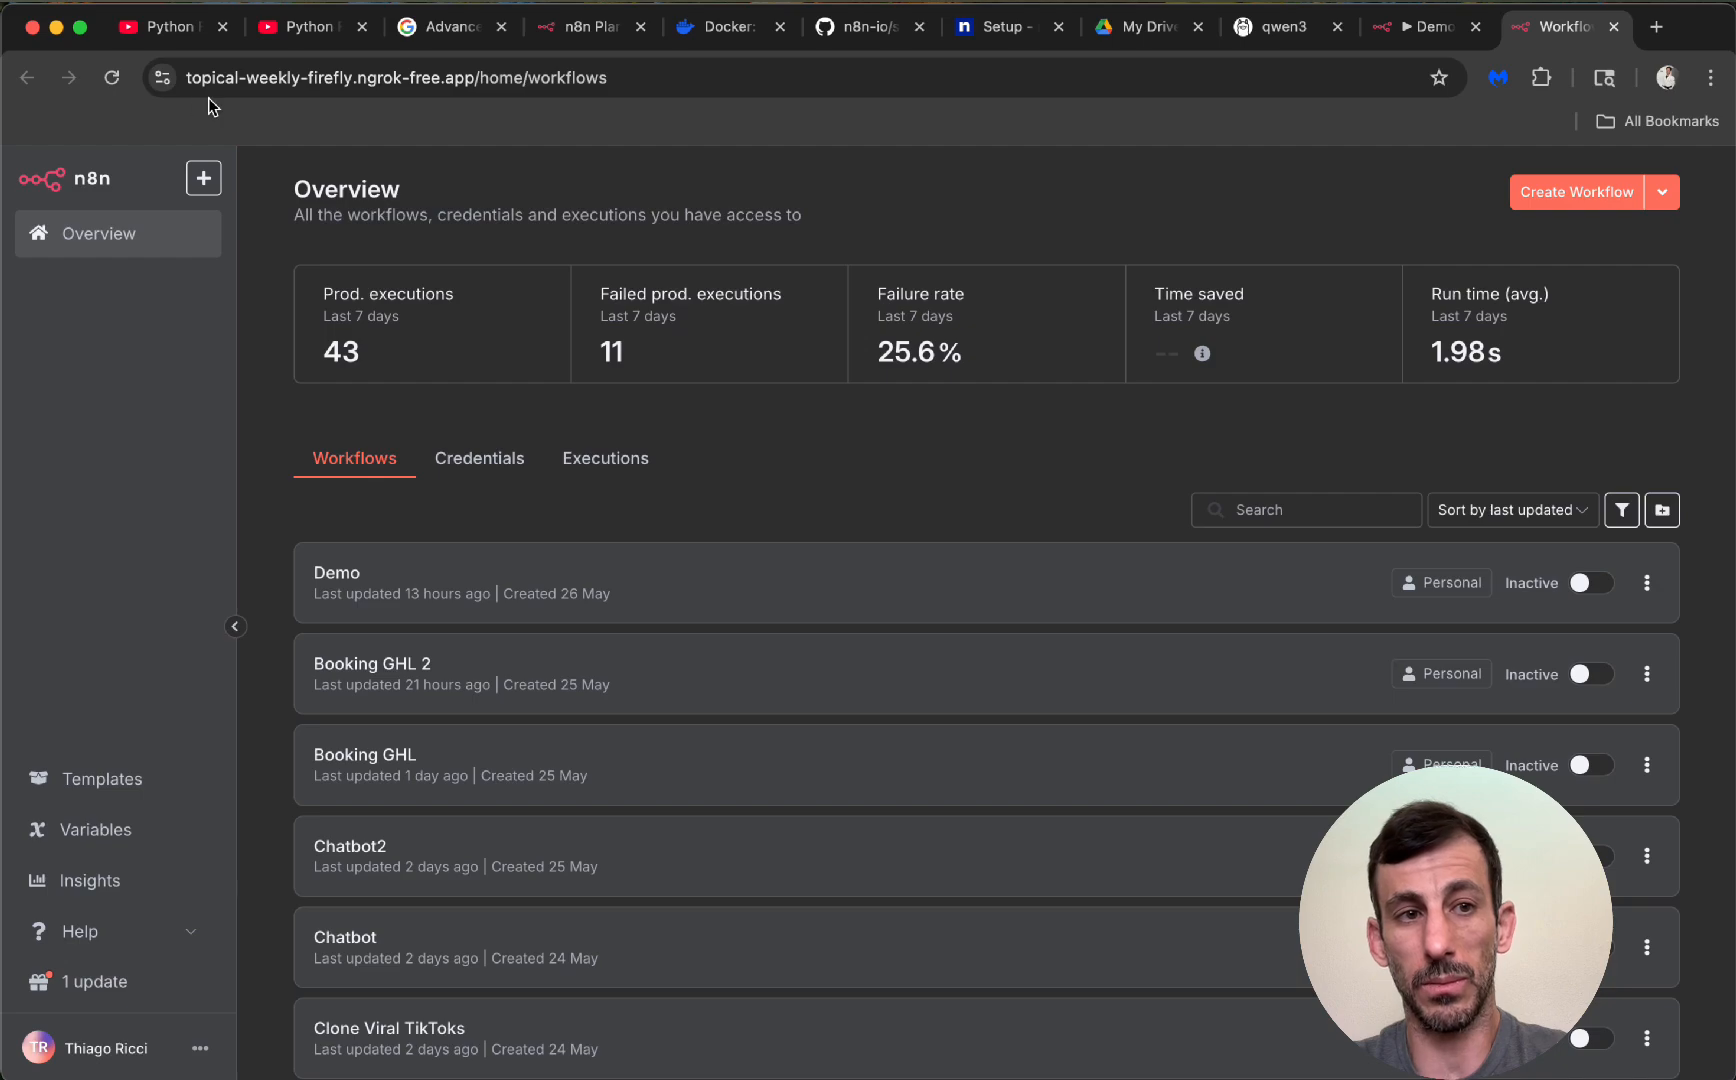
pyautogui.click(350, 94)
pyautogui.press('Right')
pyautogui.hotkey('alt', 'shift', 'Left')
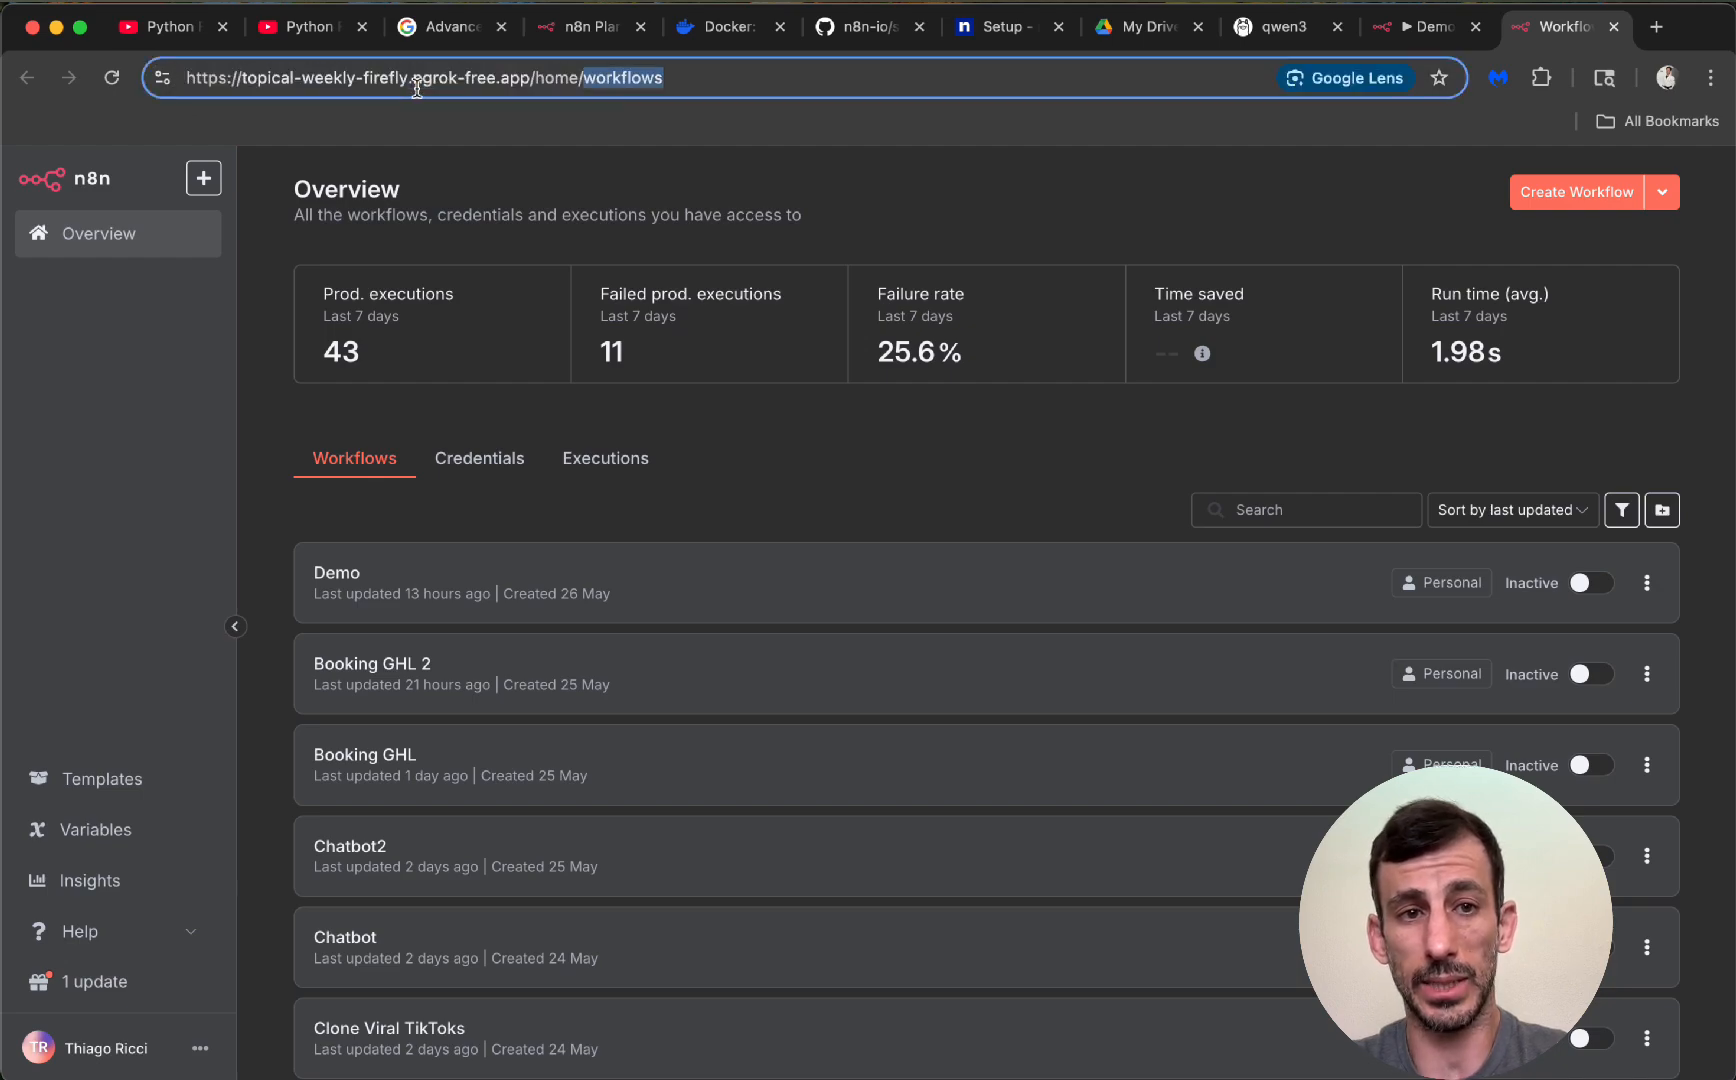
pyautogui.tripleClick(303, 78)
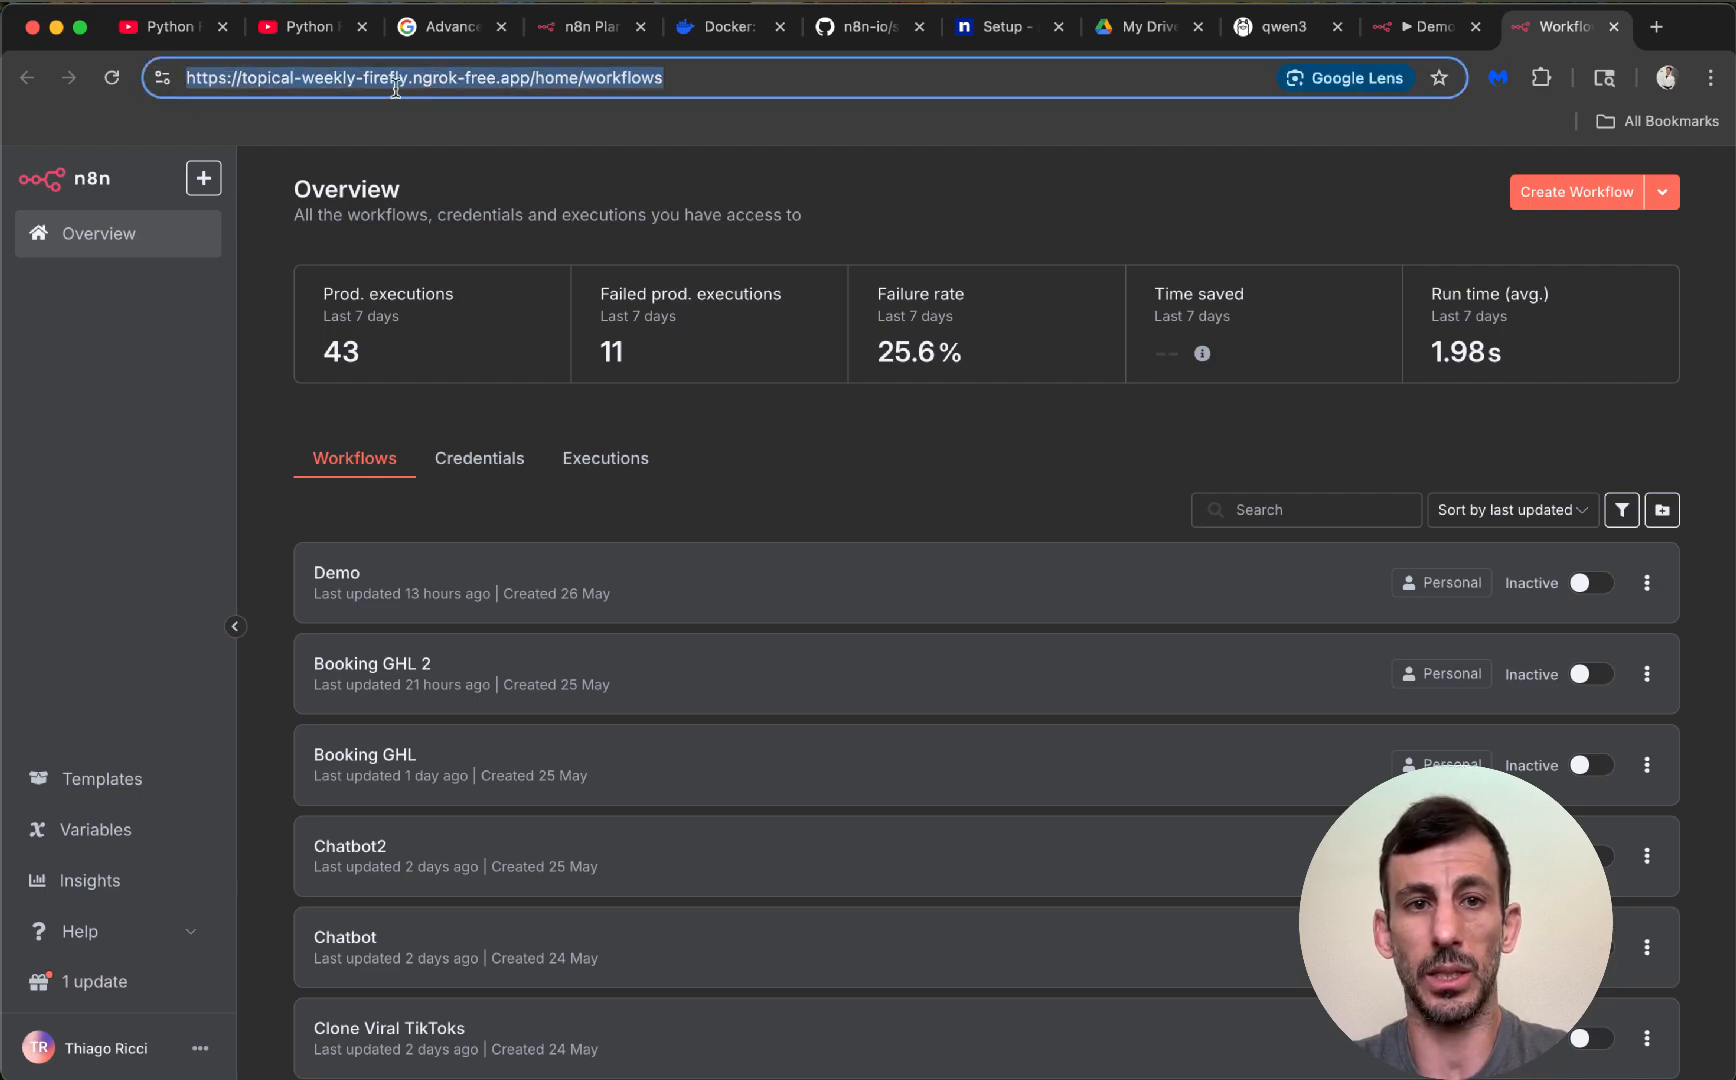
# Add a Webhook trigger node to the Demo workflow and move it left of the canvas centre
pyautogui.click(631, 590)
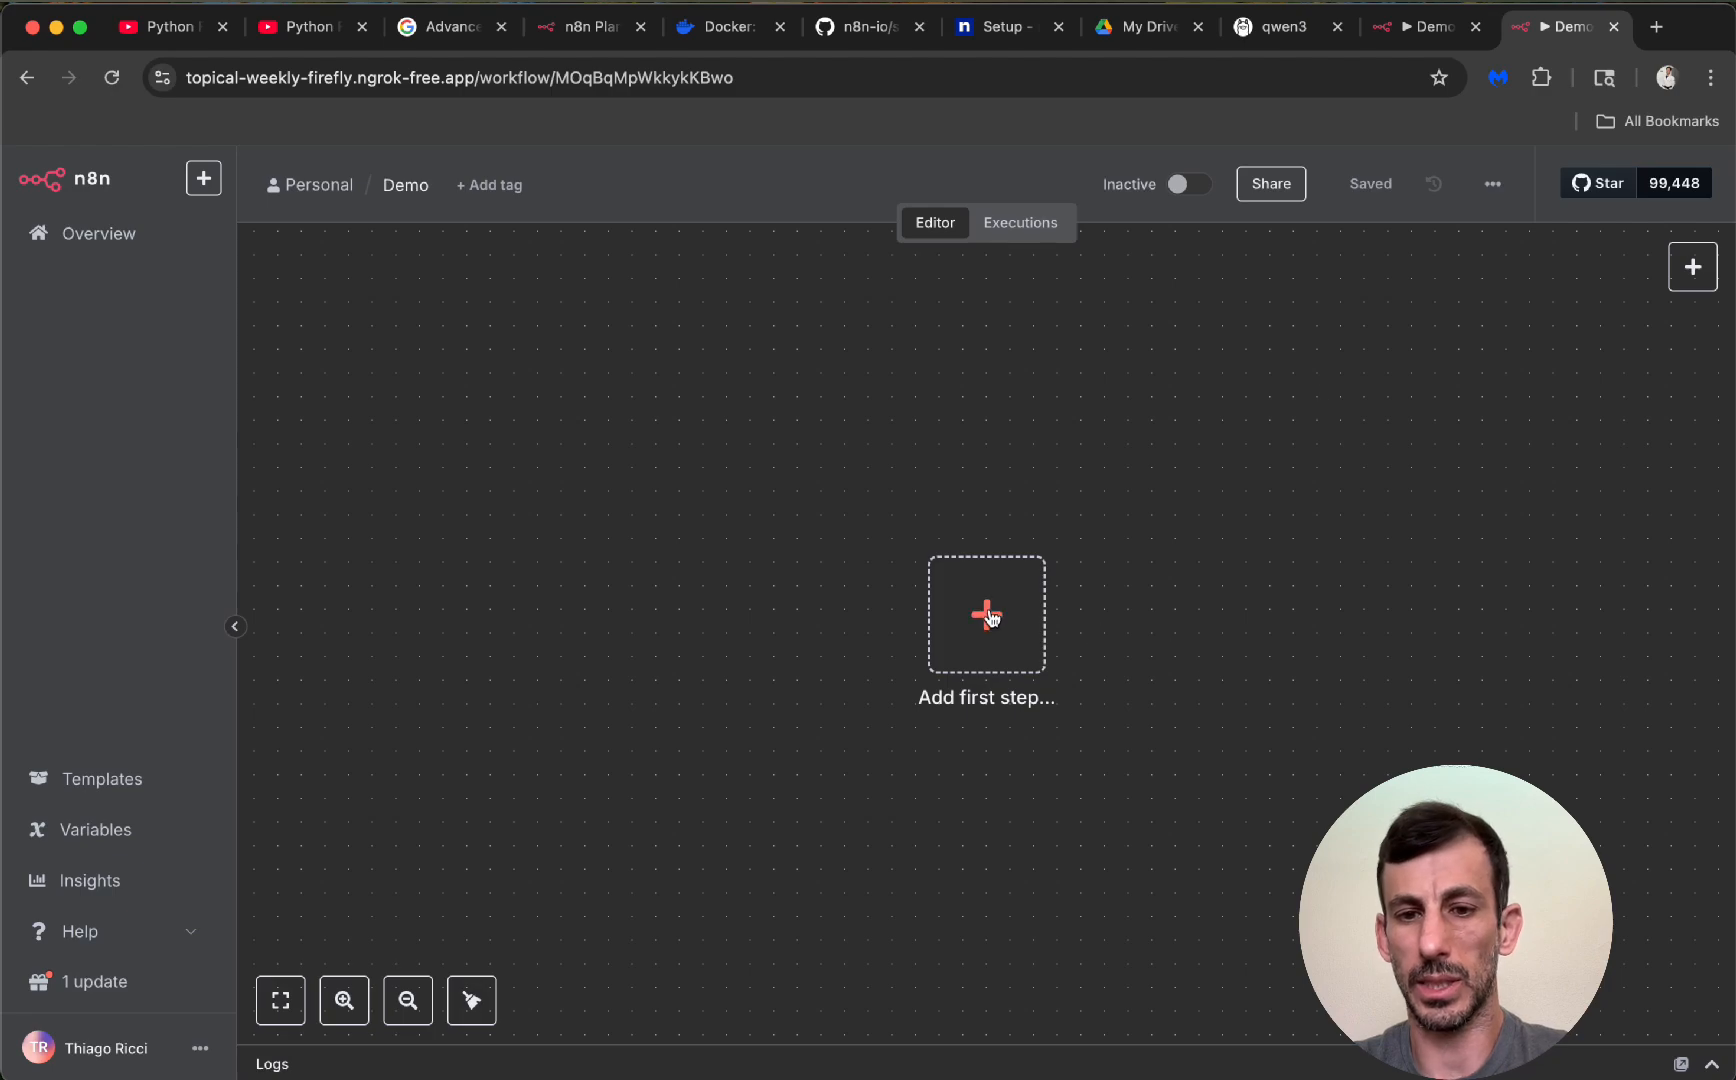
pyautogui.click(988, 617)
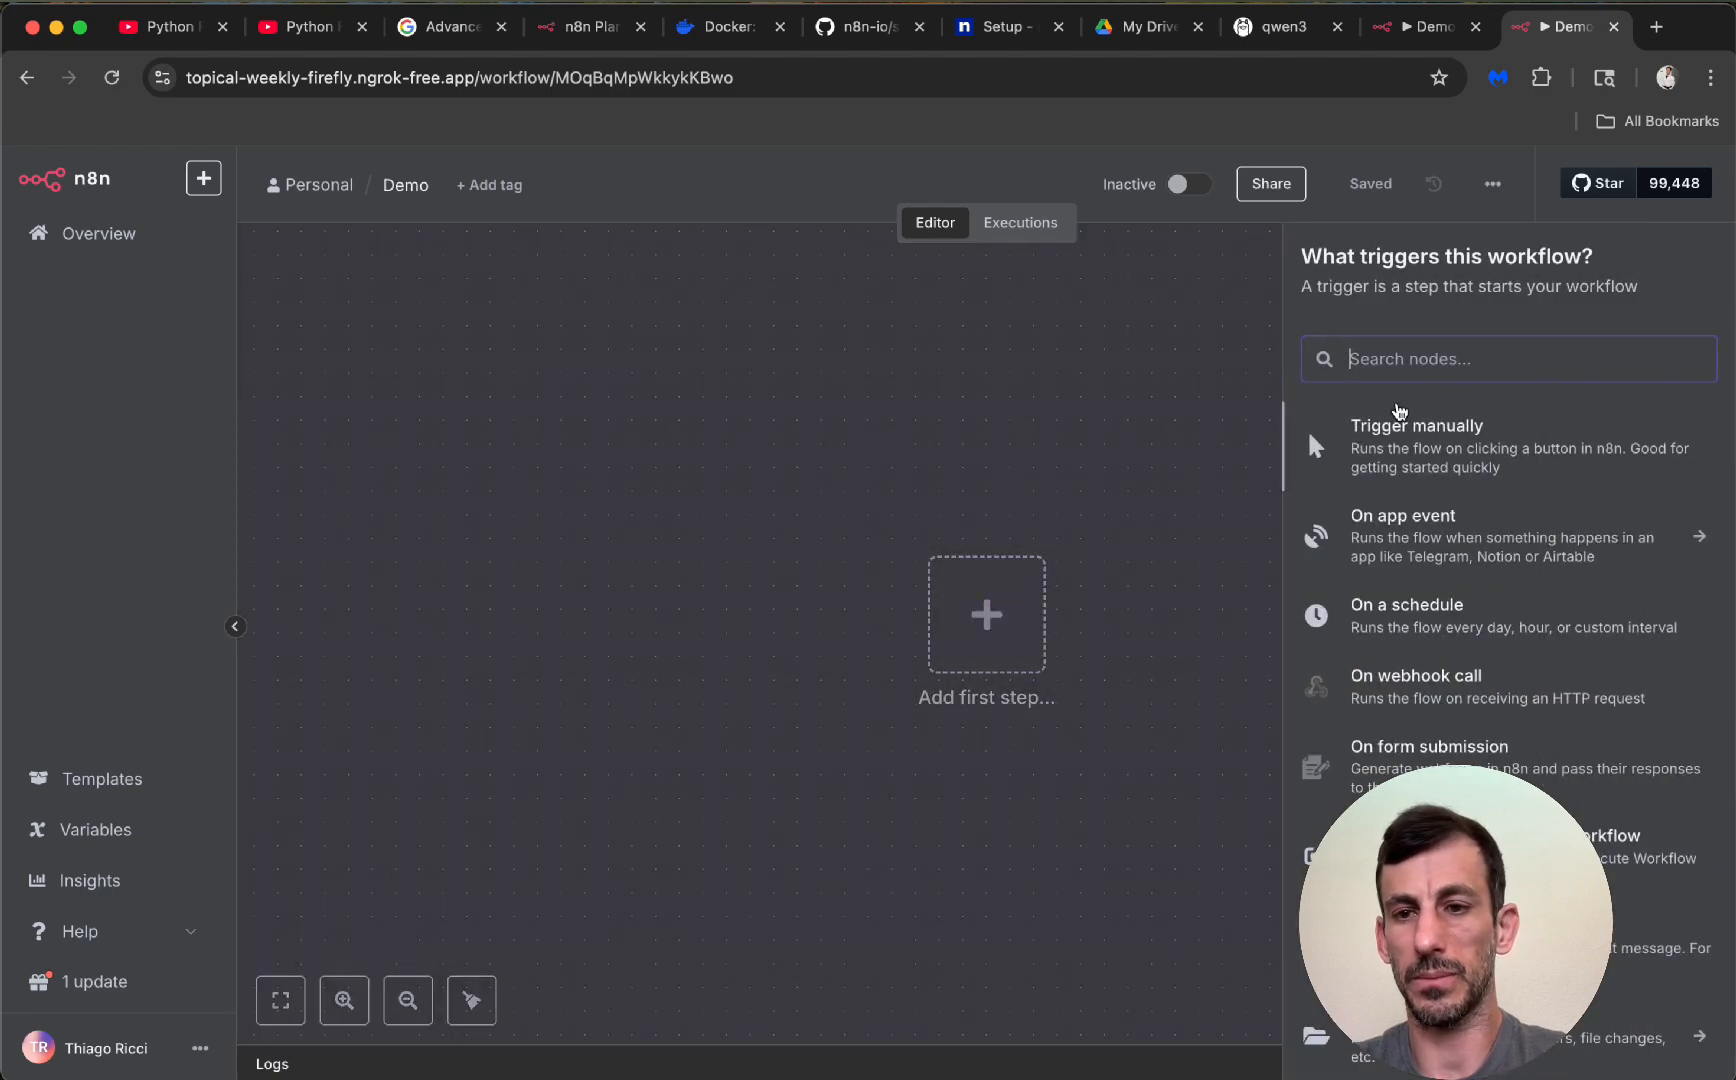
pyautogui.write('web')
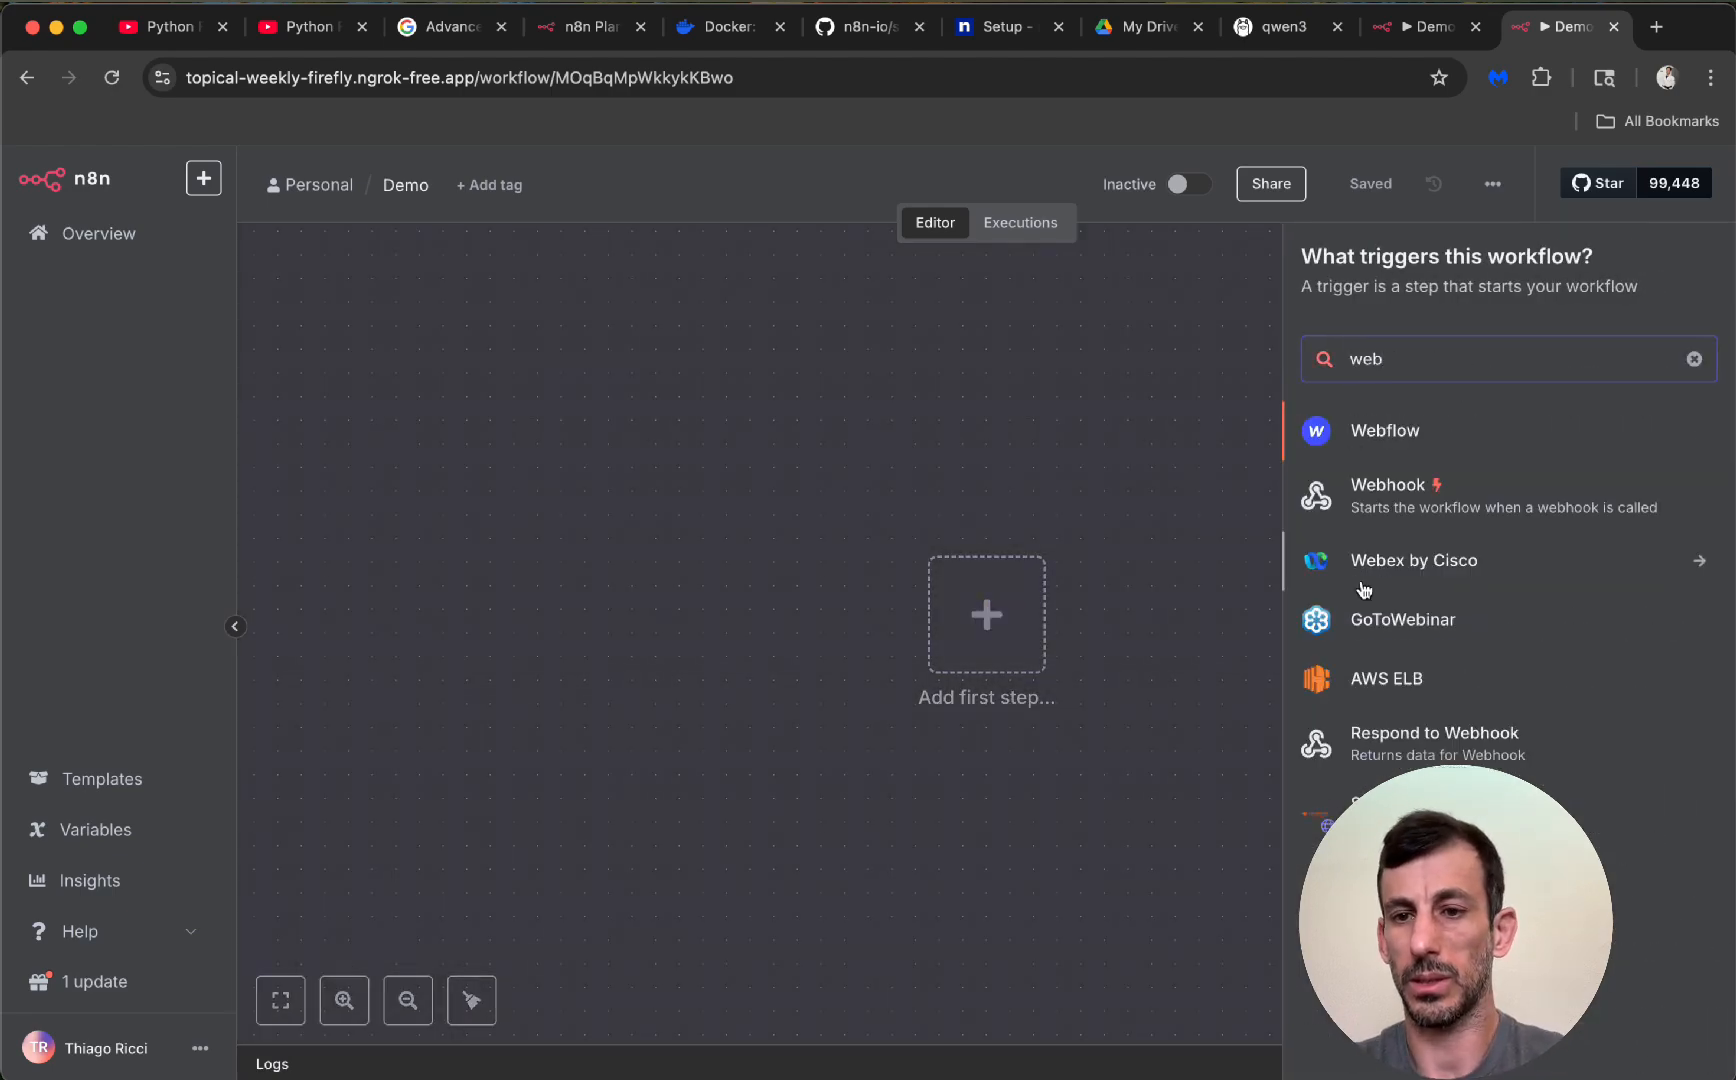
pyautogui.click(1370, 495)
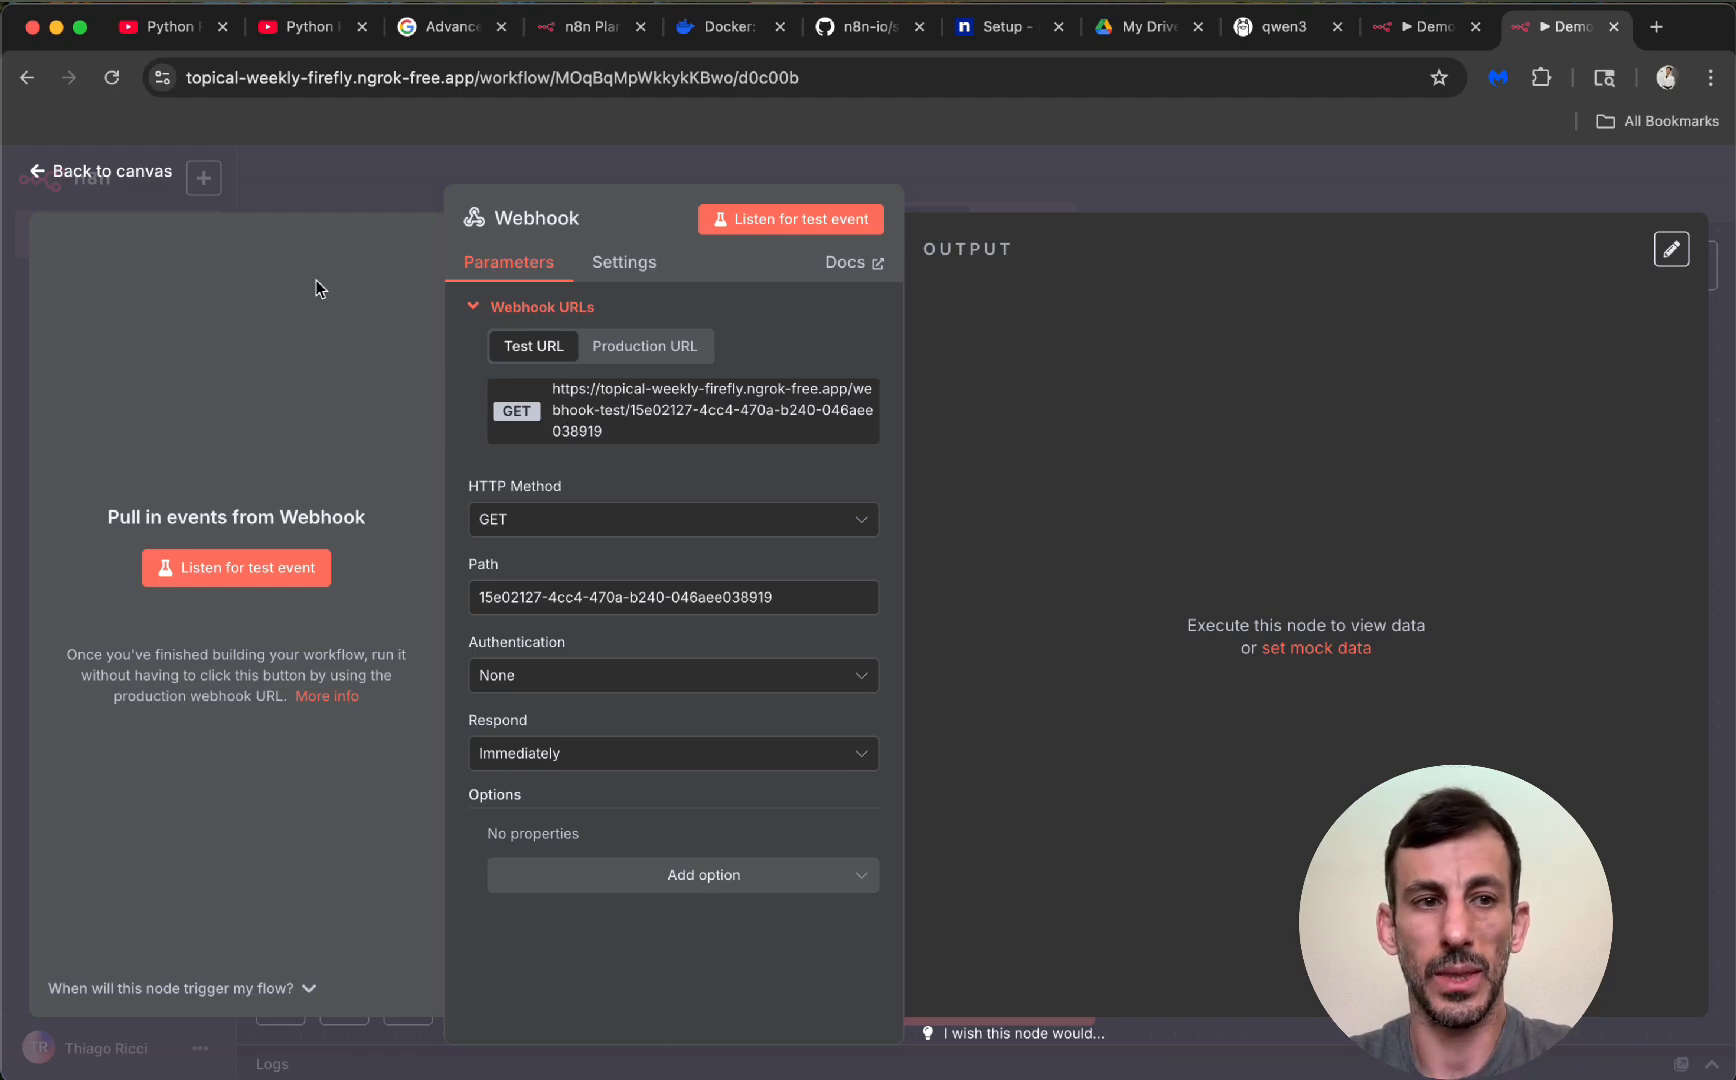
pyautogui.click(82, 180)
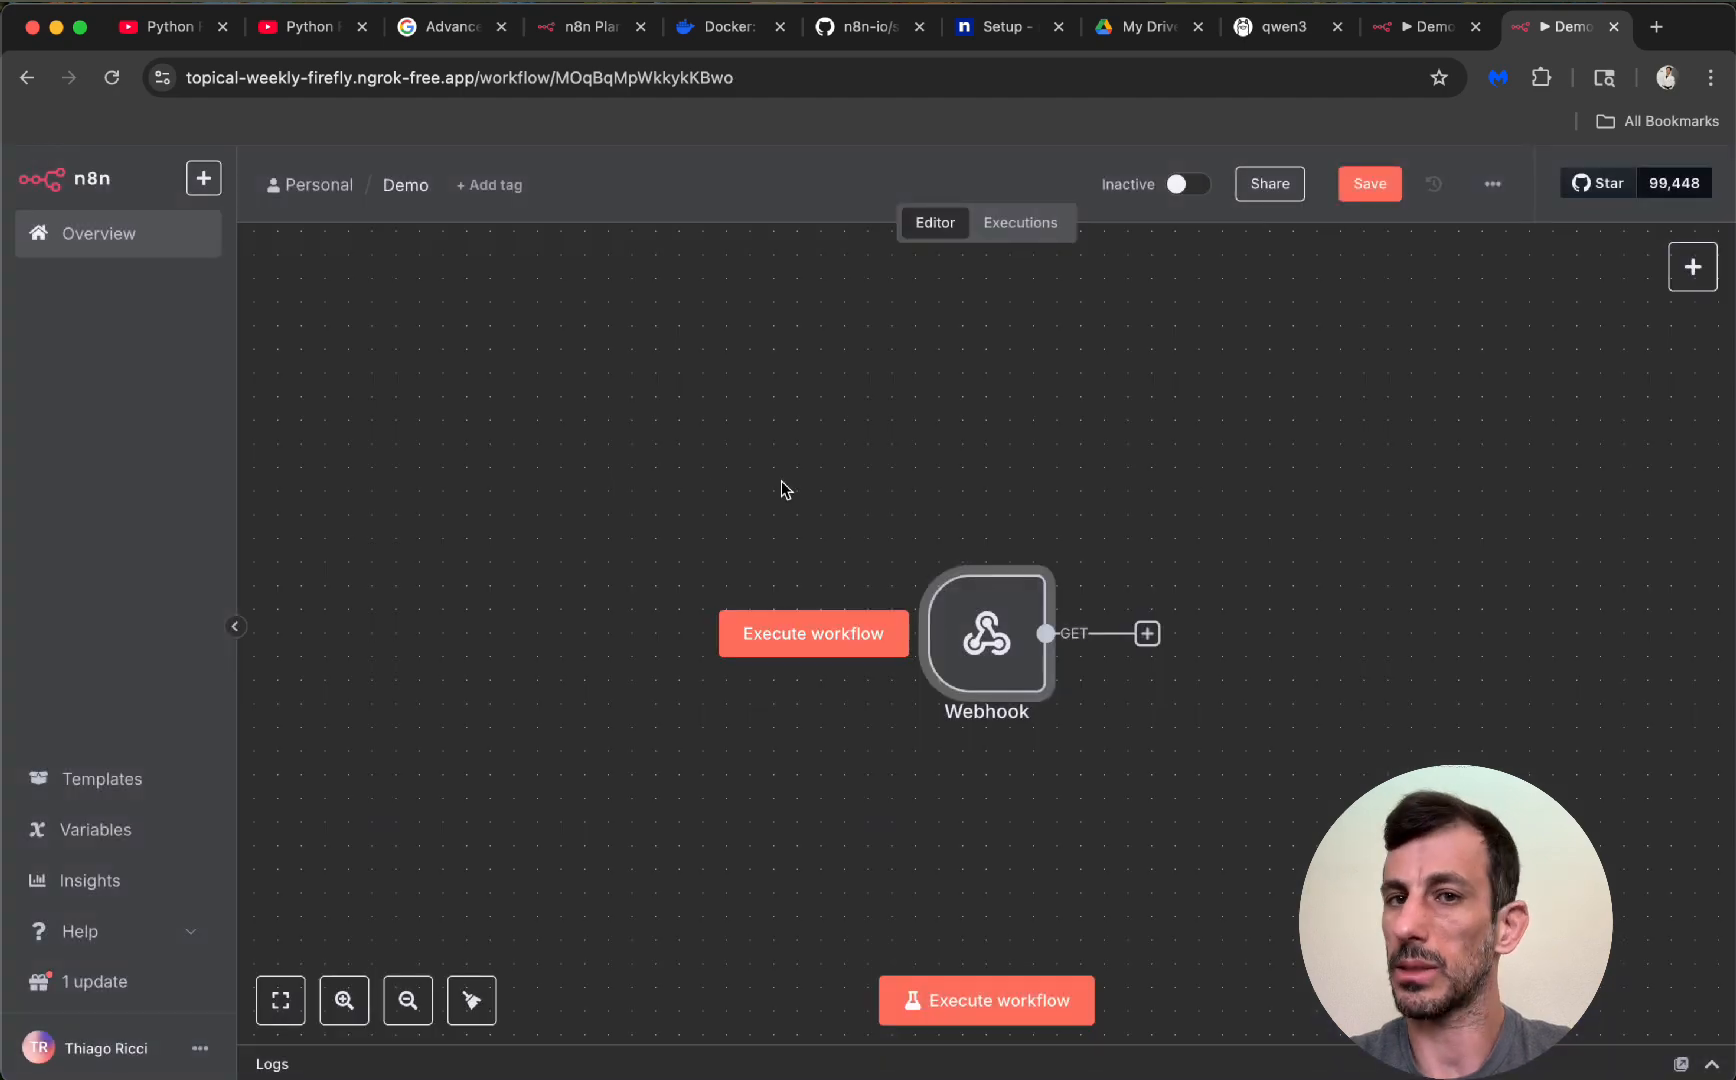
pyautogui.moveTo(1012, 716)
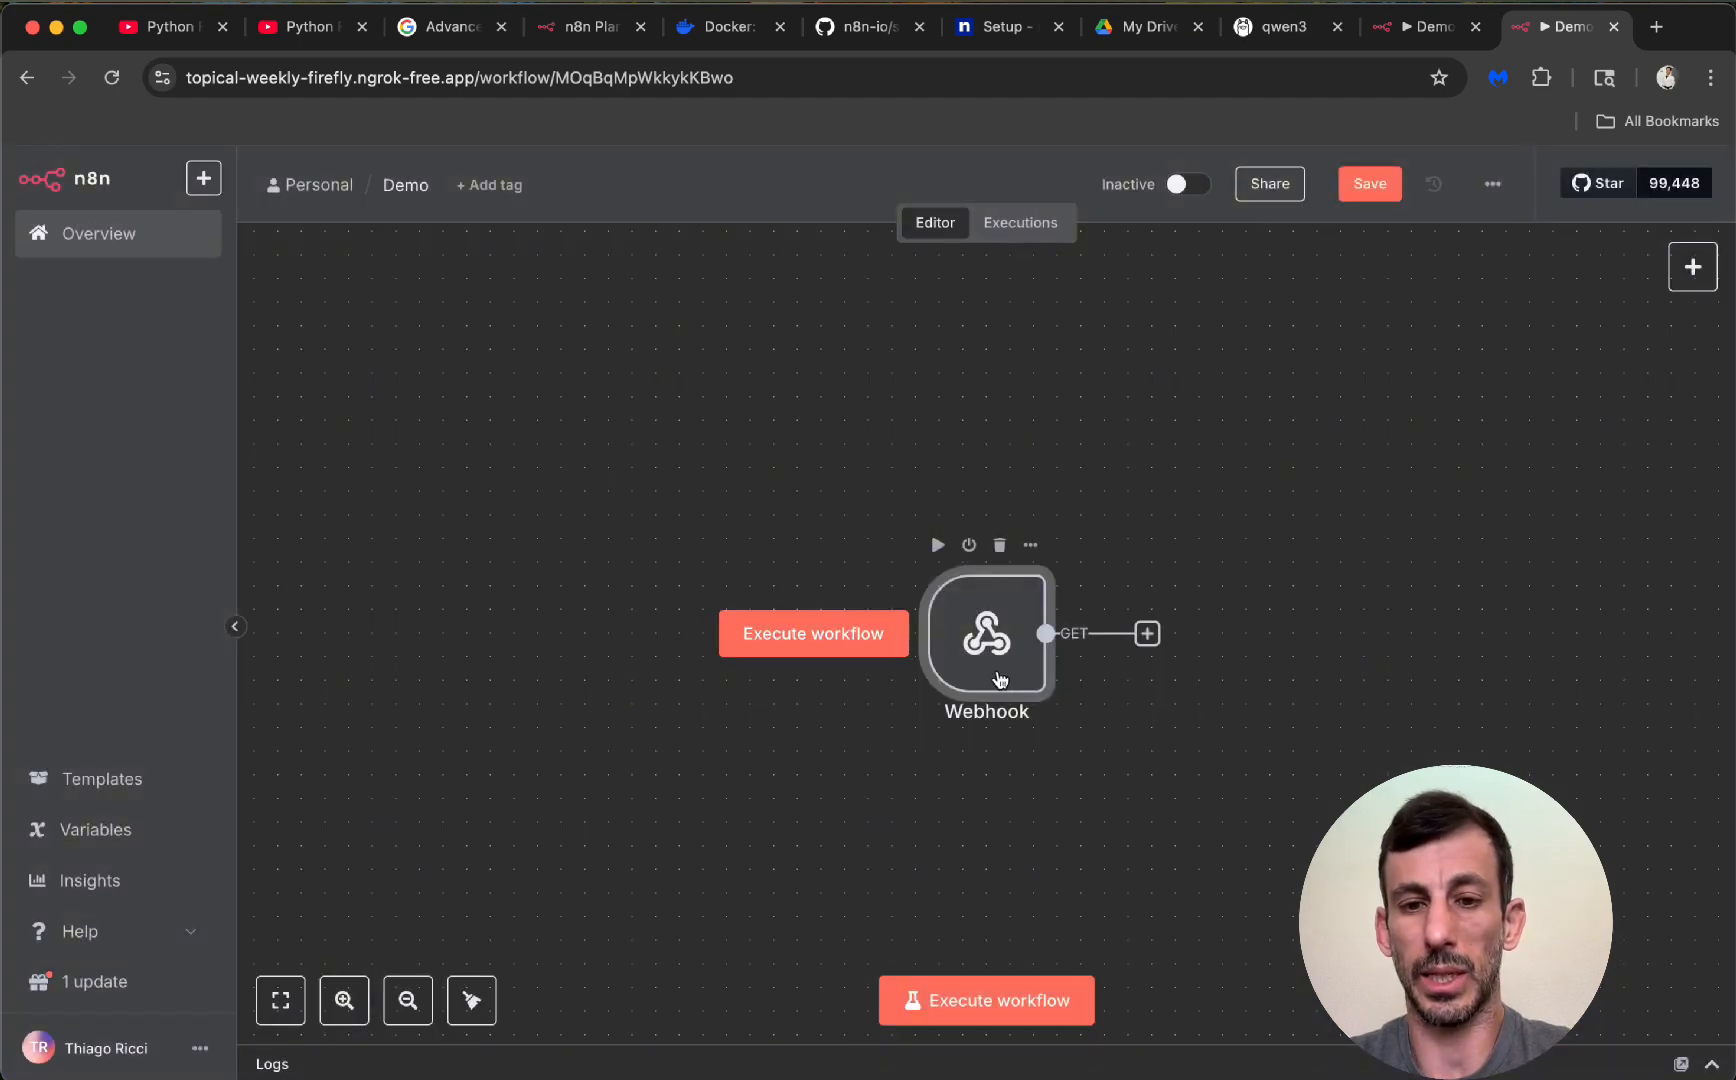
pyautogui.moveTo(965, 679); pyautogui.dragTo(681, 632)
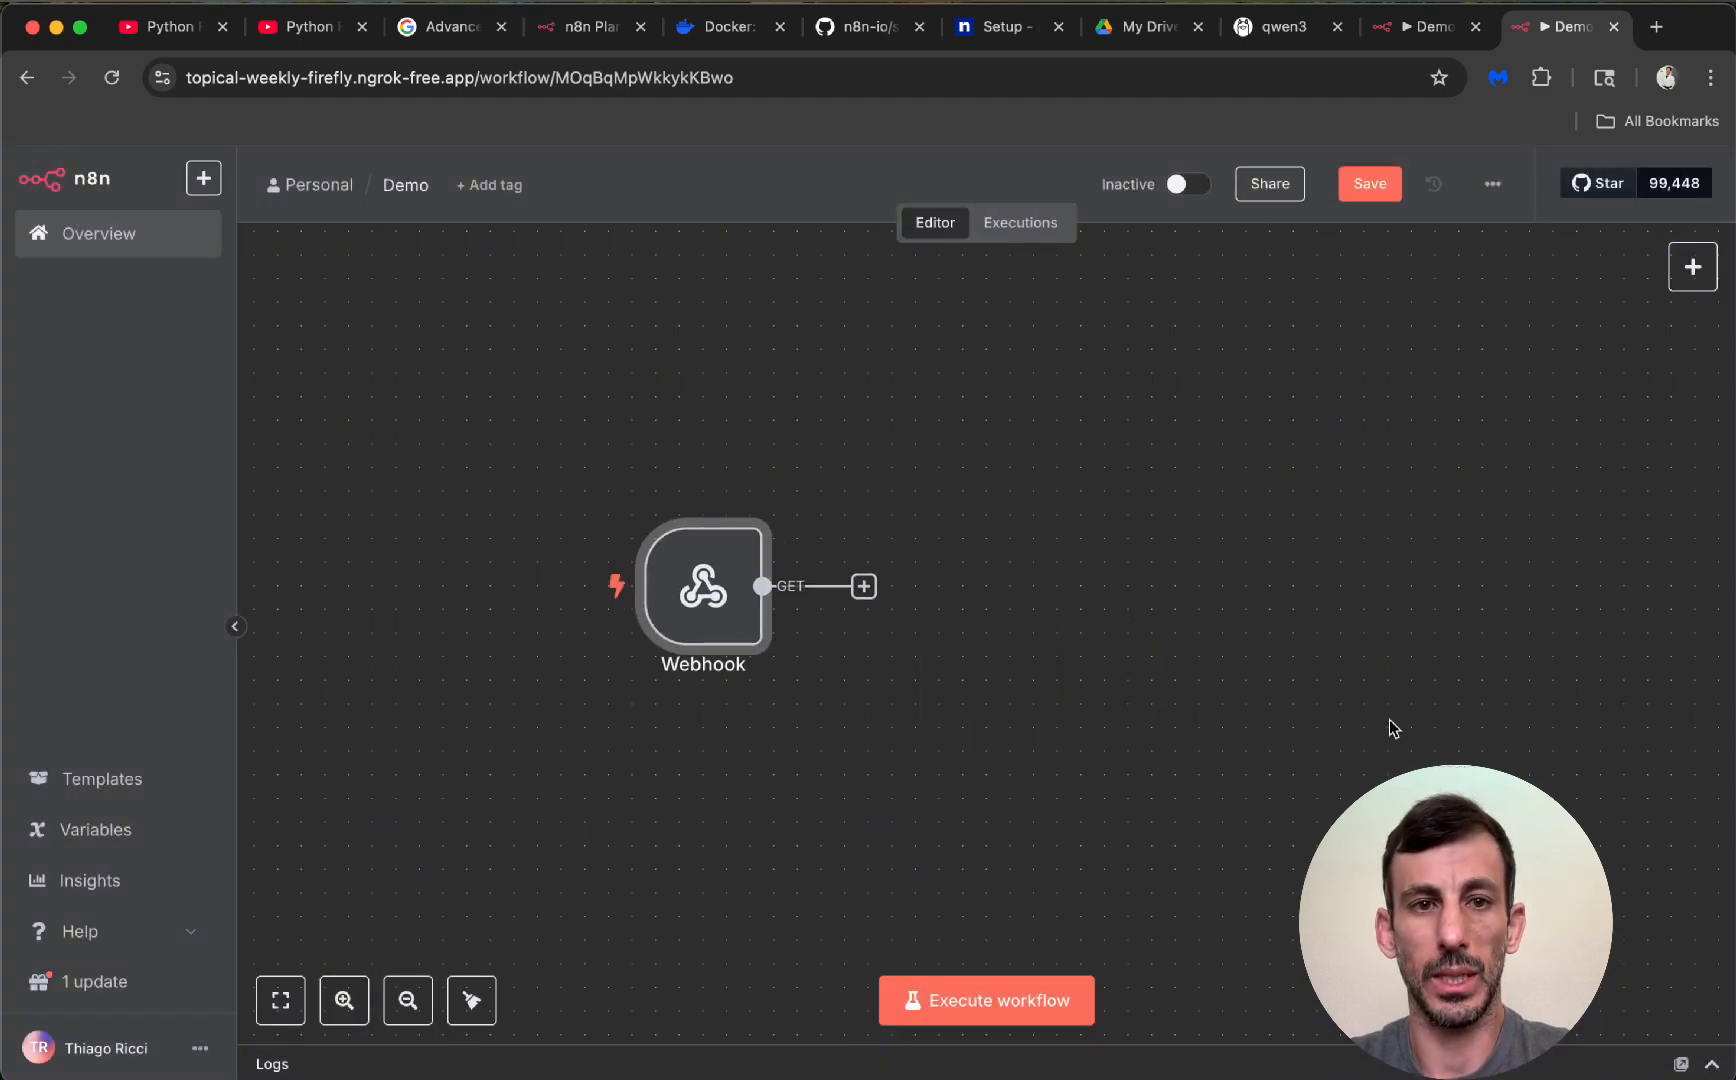
# Browse the popular models in Ollama's library, examining their sizes and whether they support tools or vision
pyautogui.click(1292, 36)
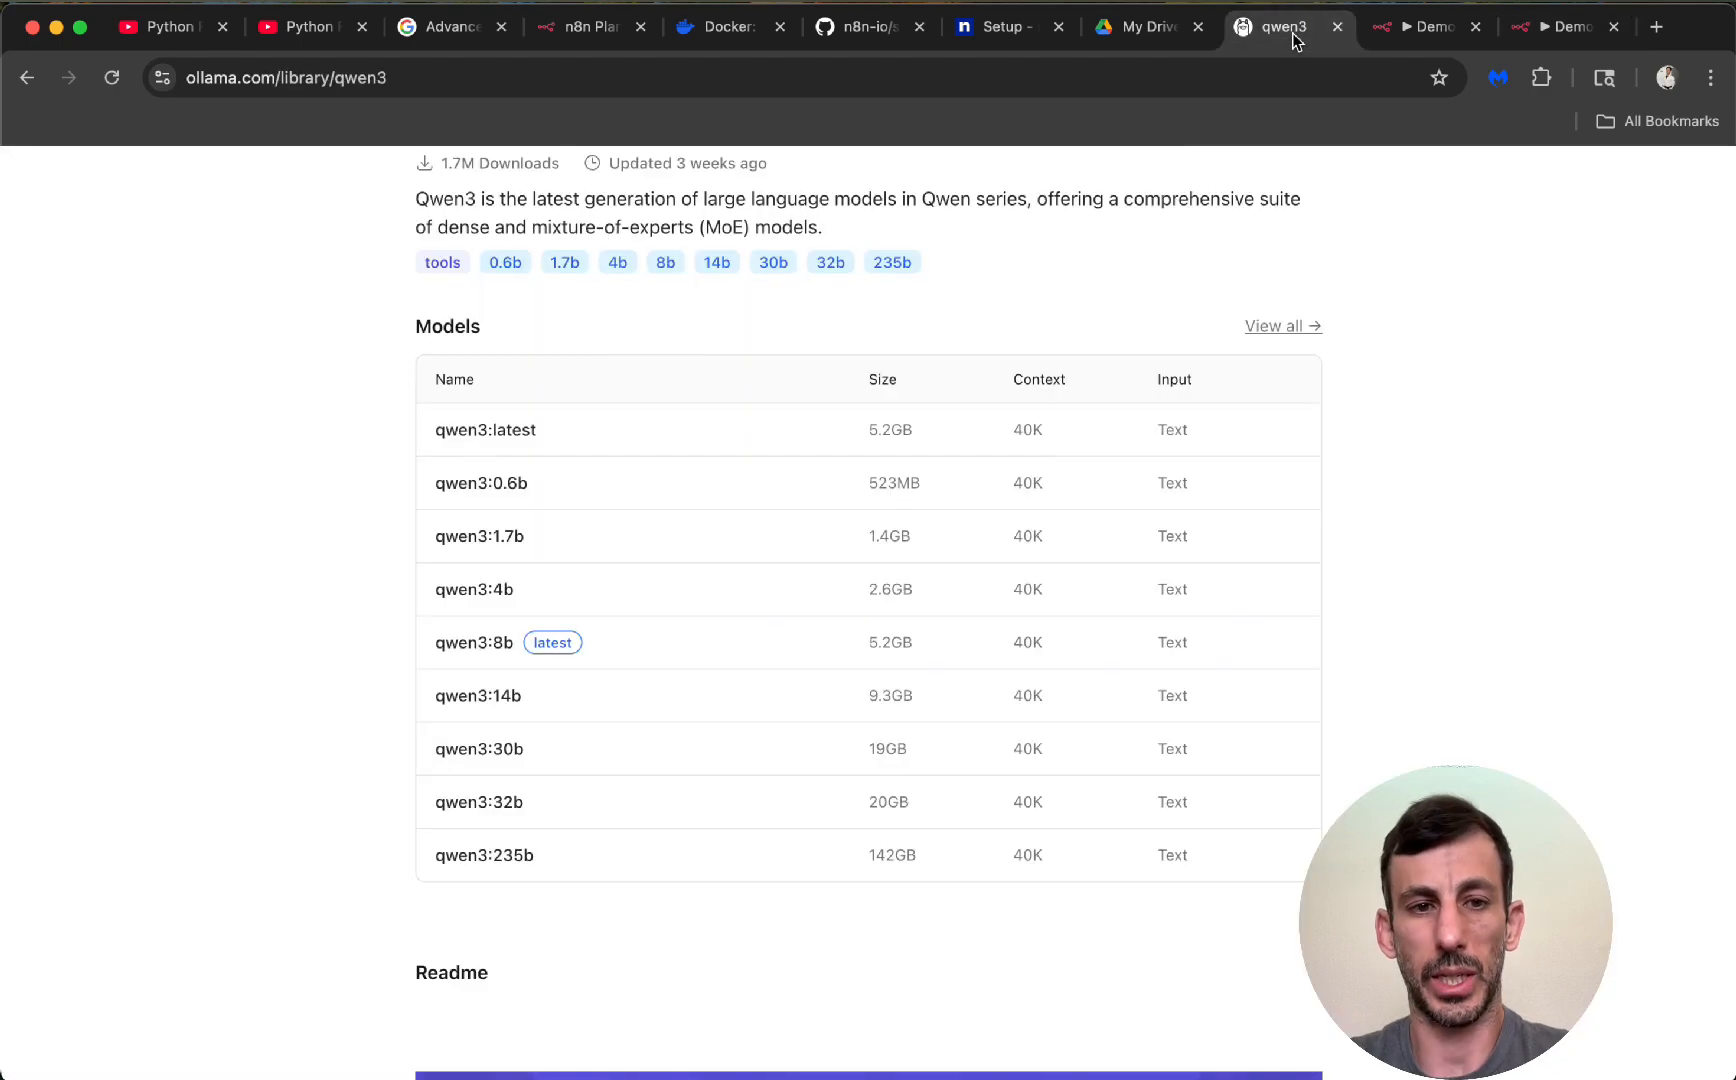
pyautogui.scroll(3, 546, 500)
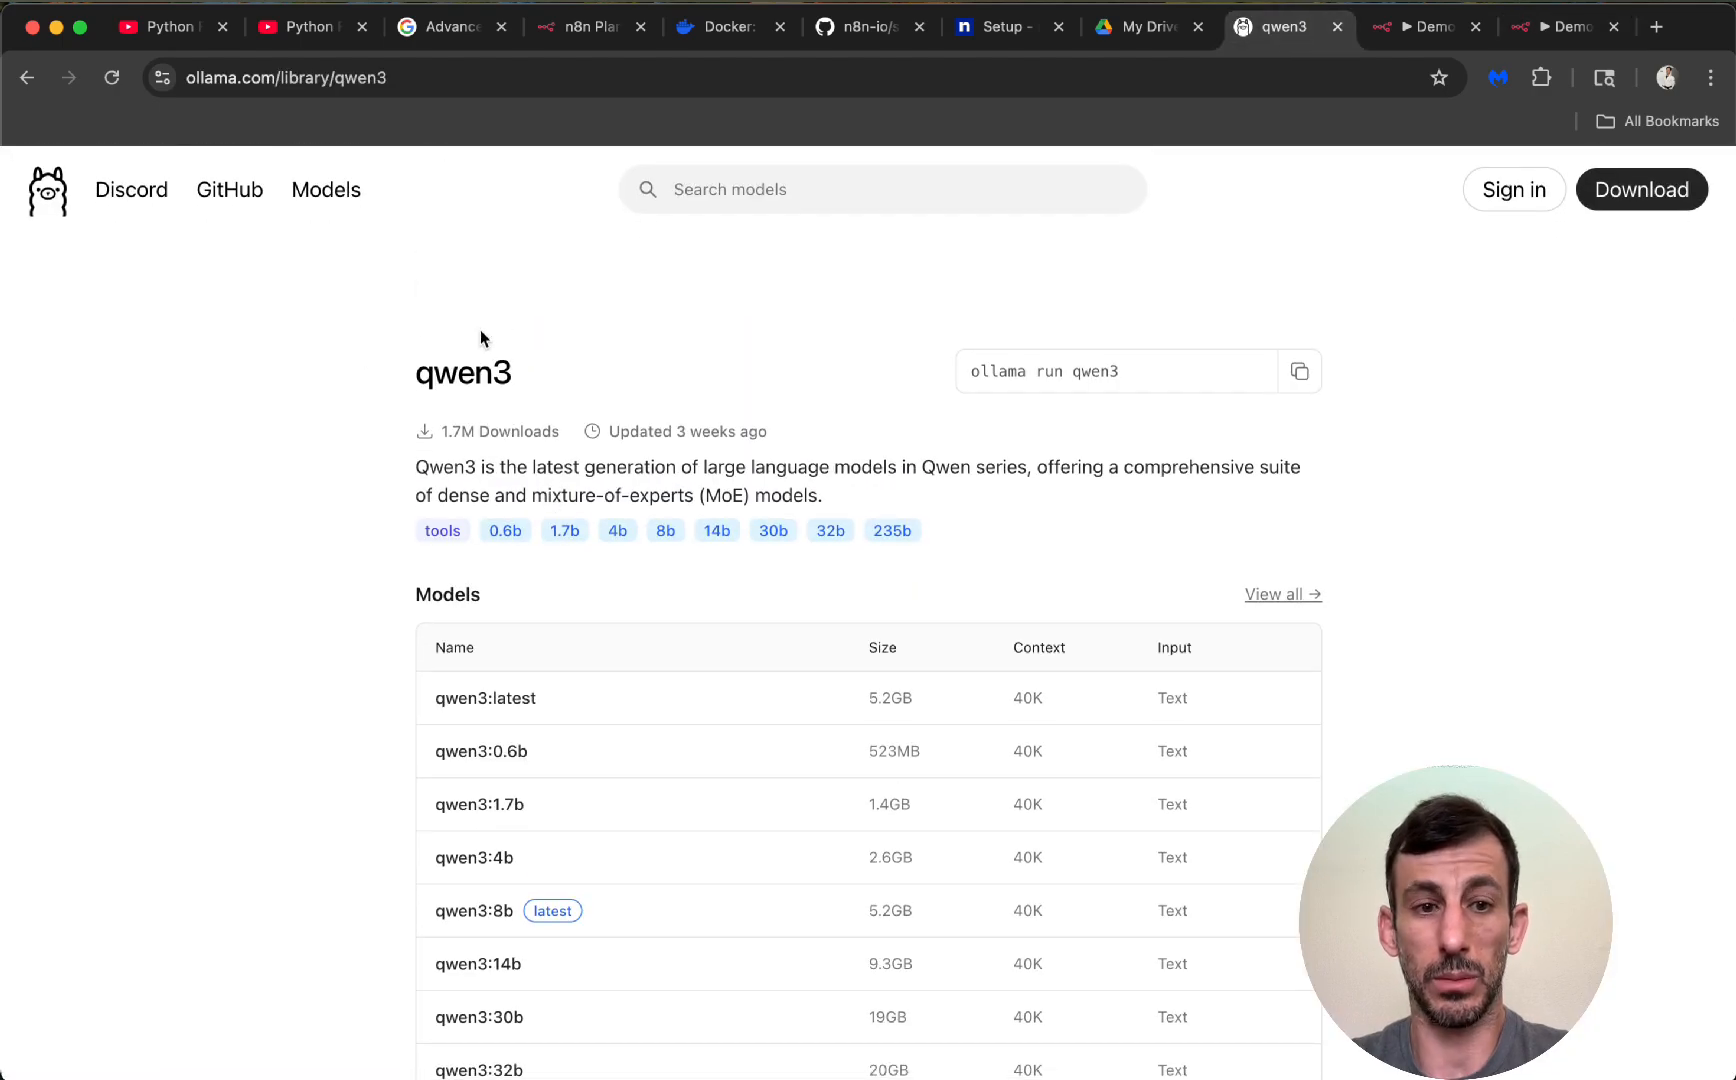
pyautogui.click(328, 195)
pyautogui.scroll(5, 819, 645)
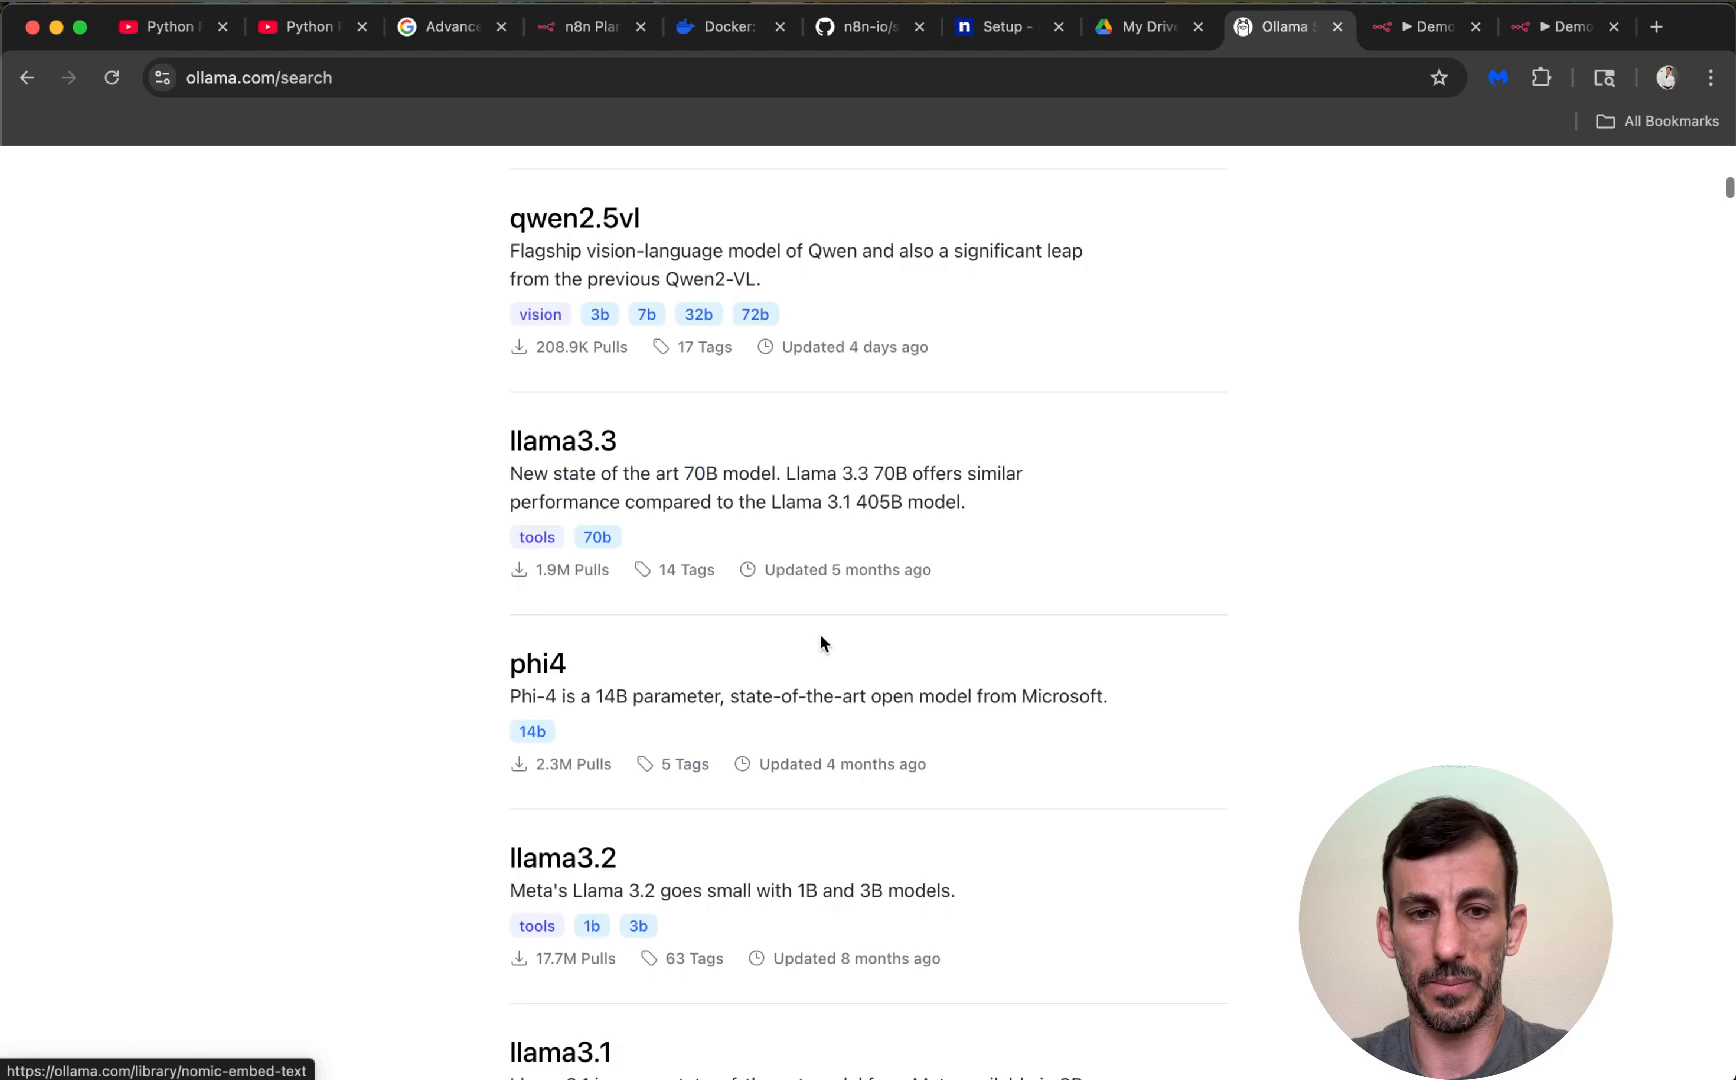
pyautogui.scroll(10, 821, 643)
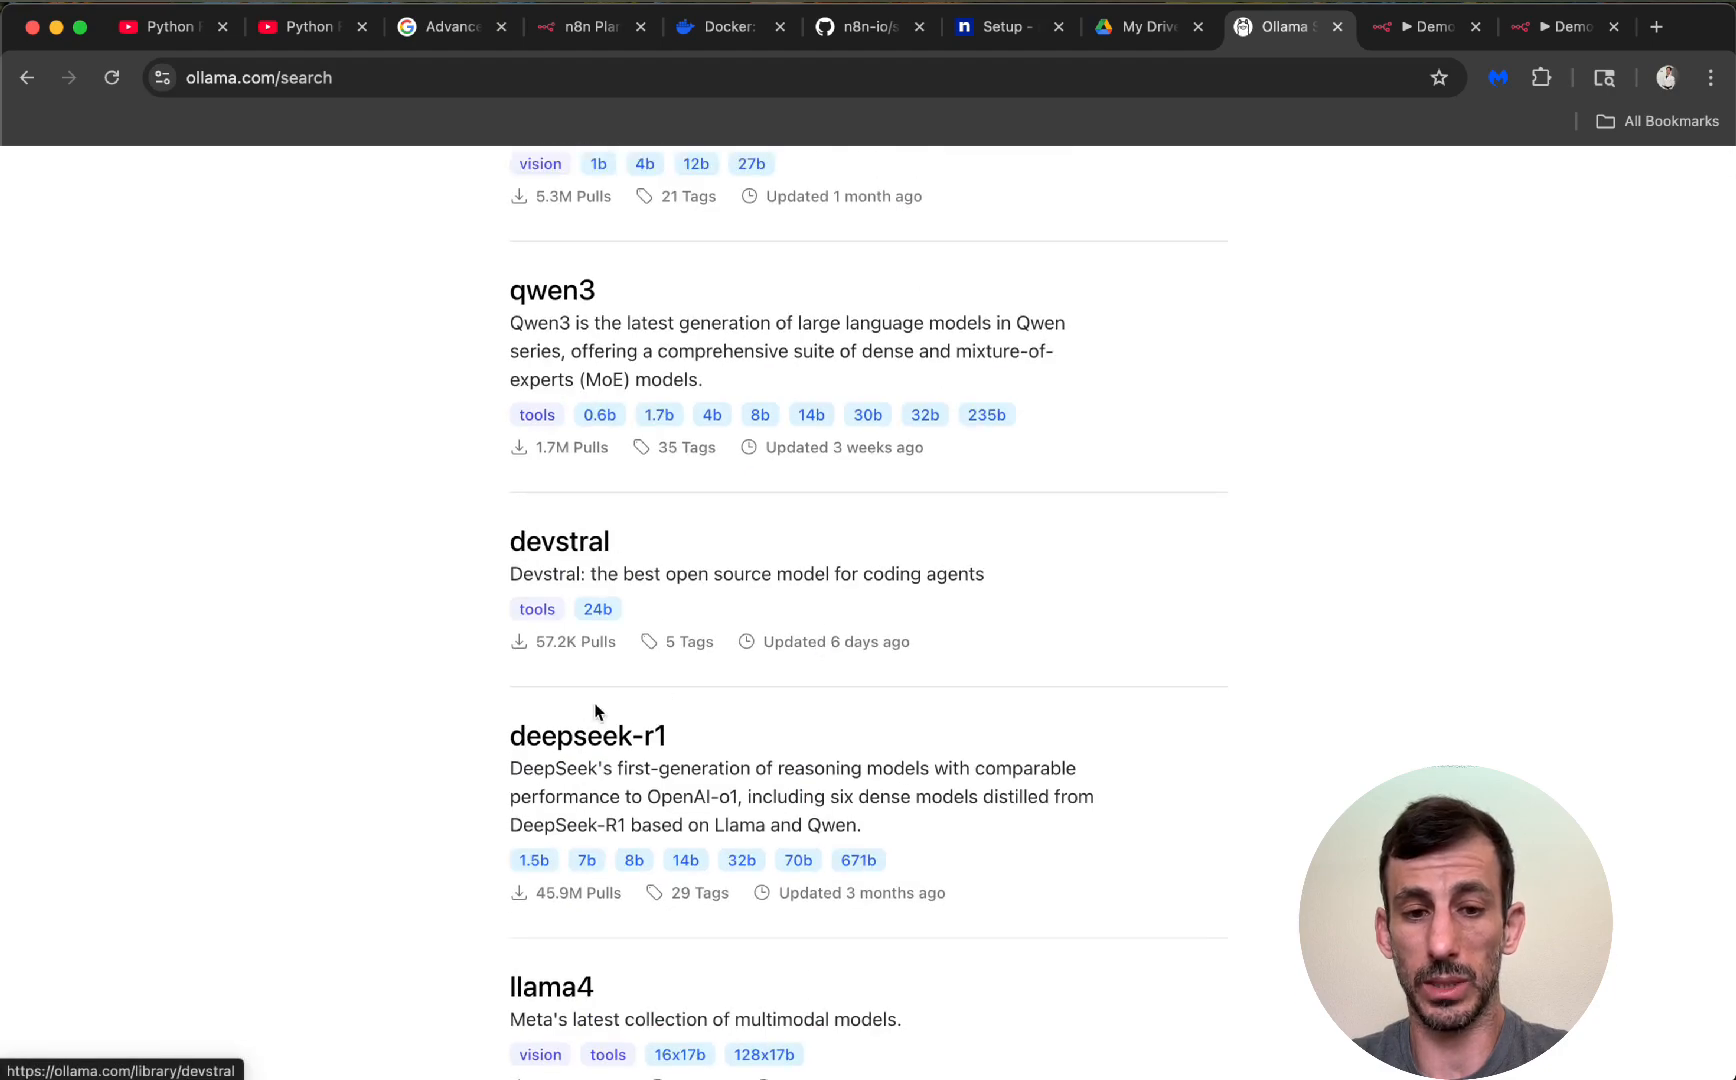
pyautogui.scroll(-4, 659, 752)
pyautogui.scroll(7, 659, 760)
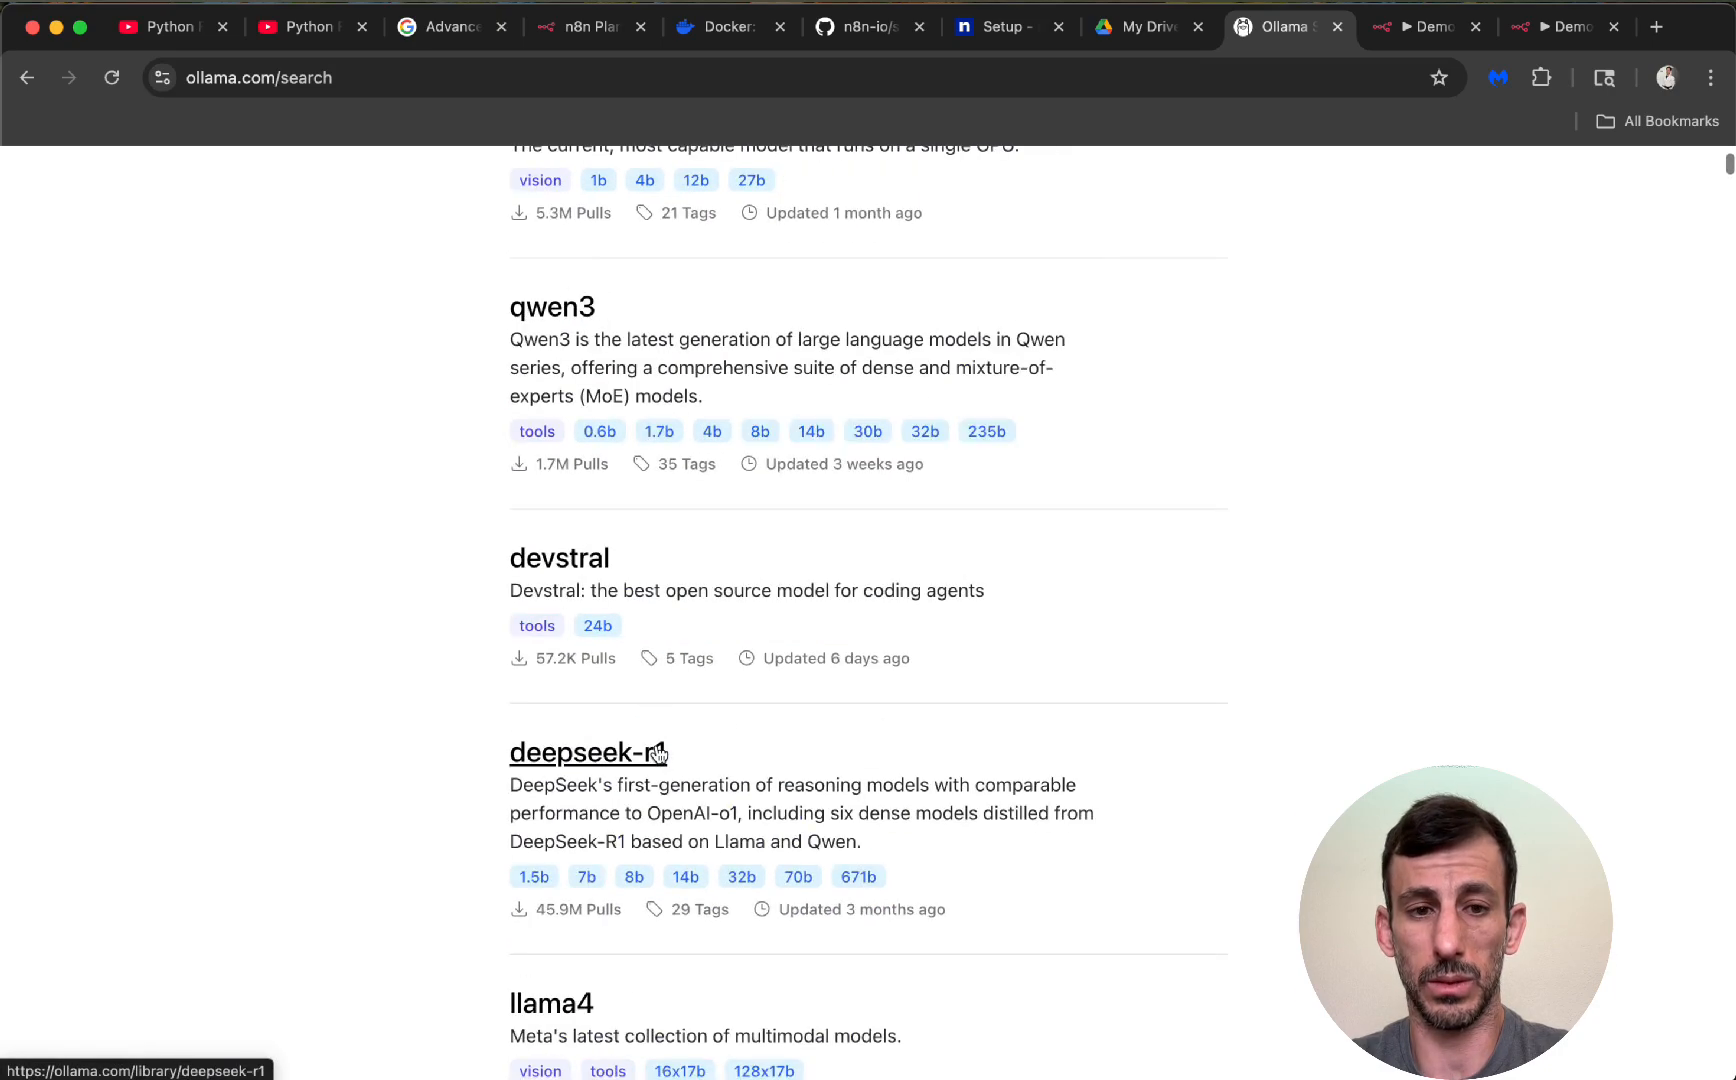
pyautogui.scroll(-15, 803, 597)
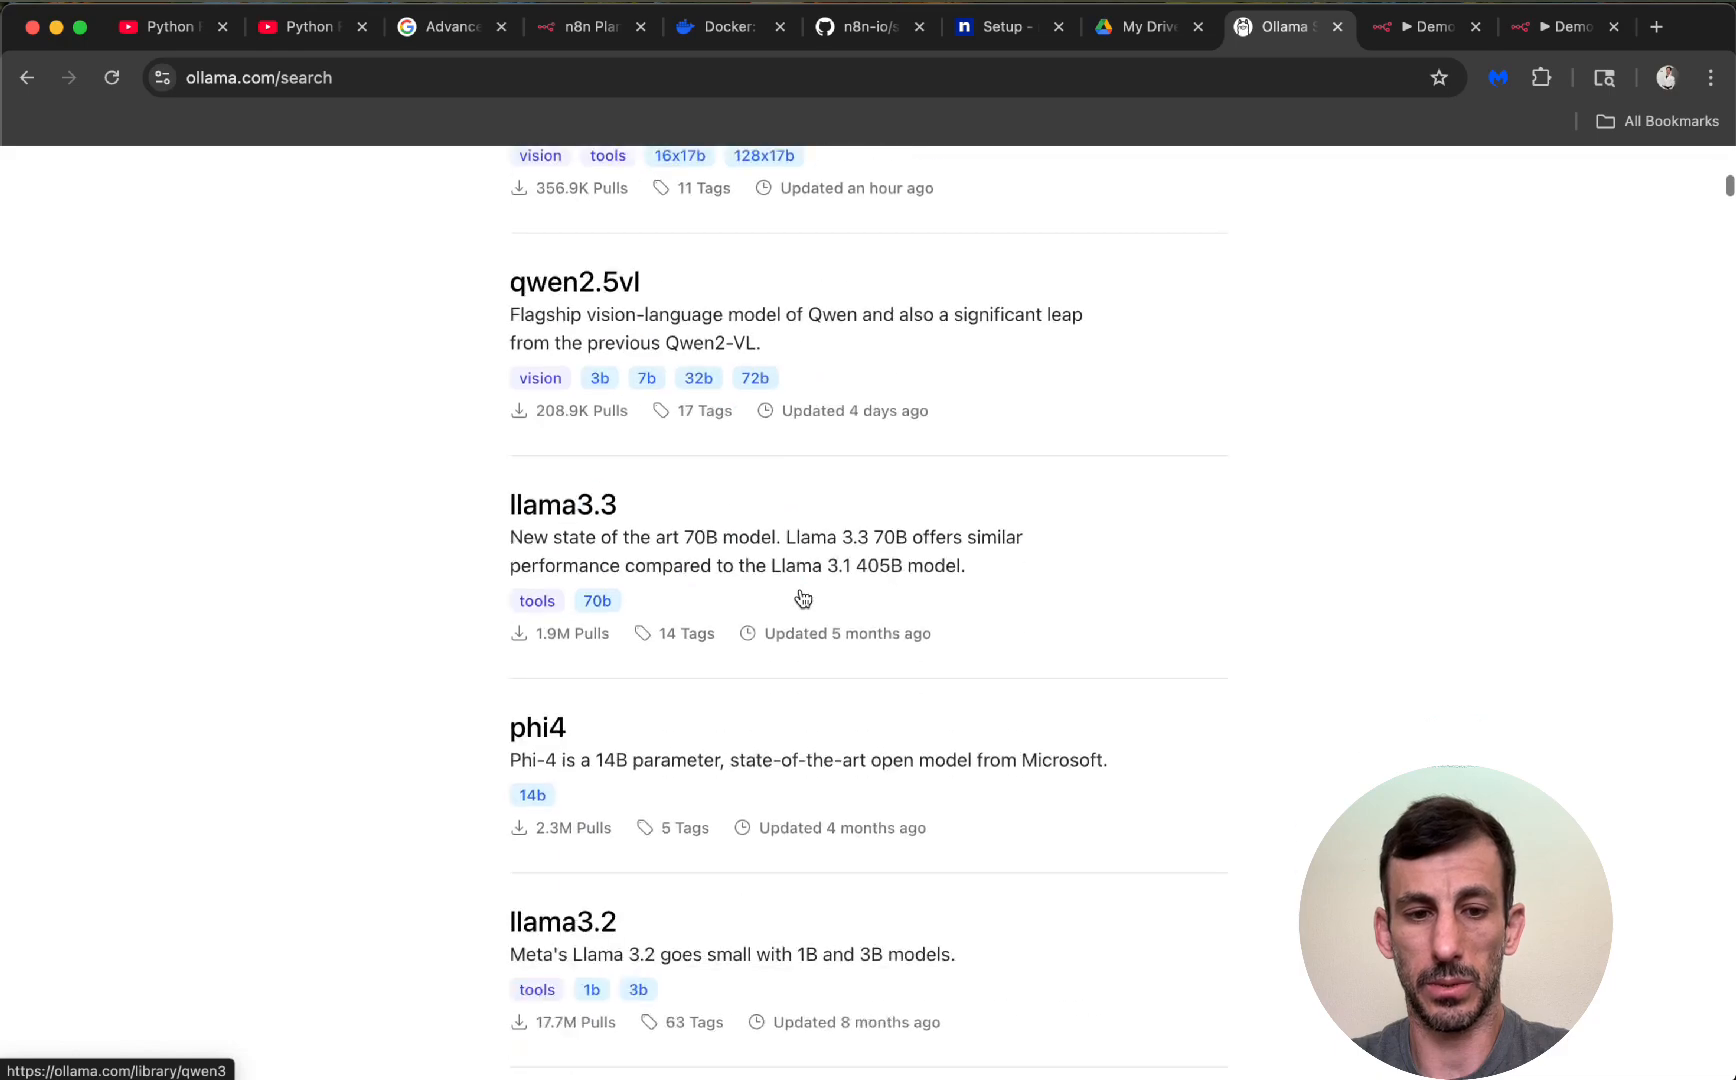
pyautogui.scroll(15, 803, 597)
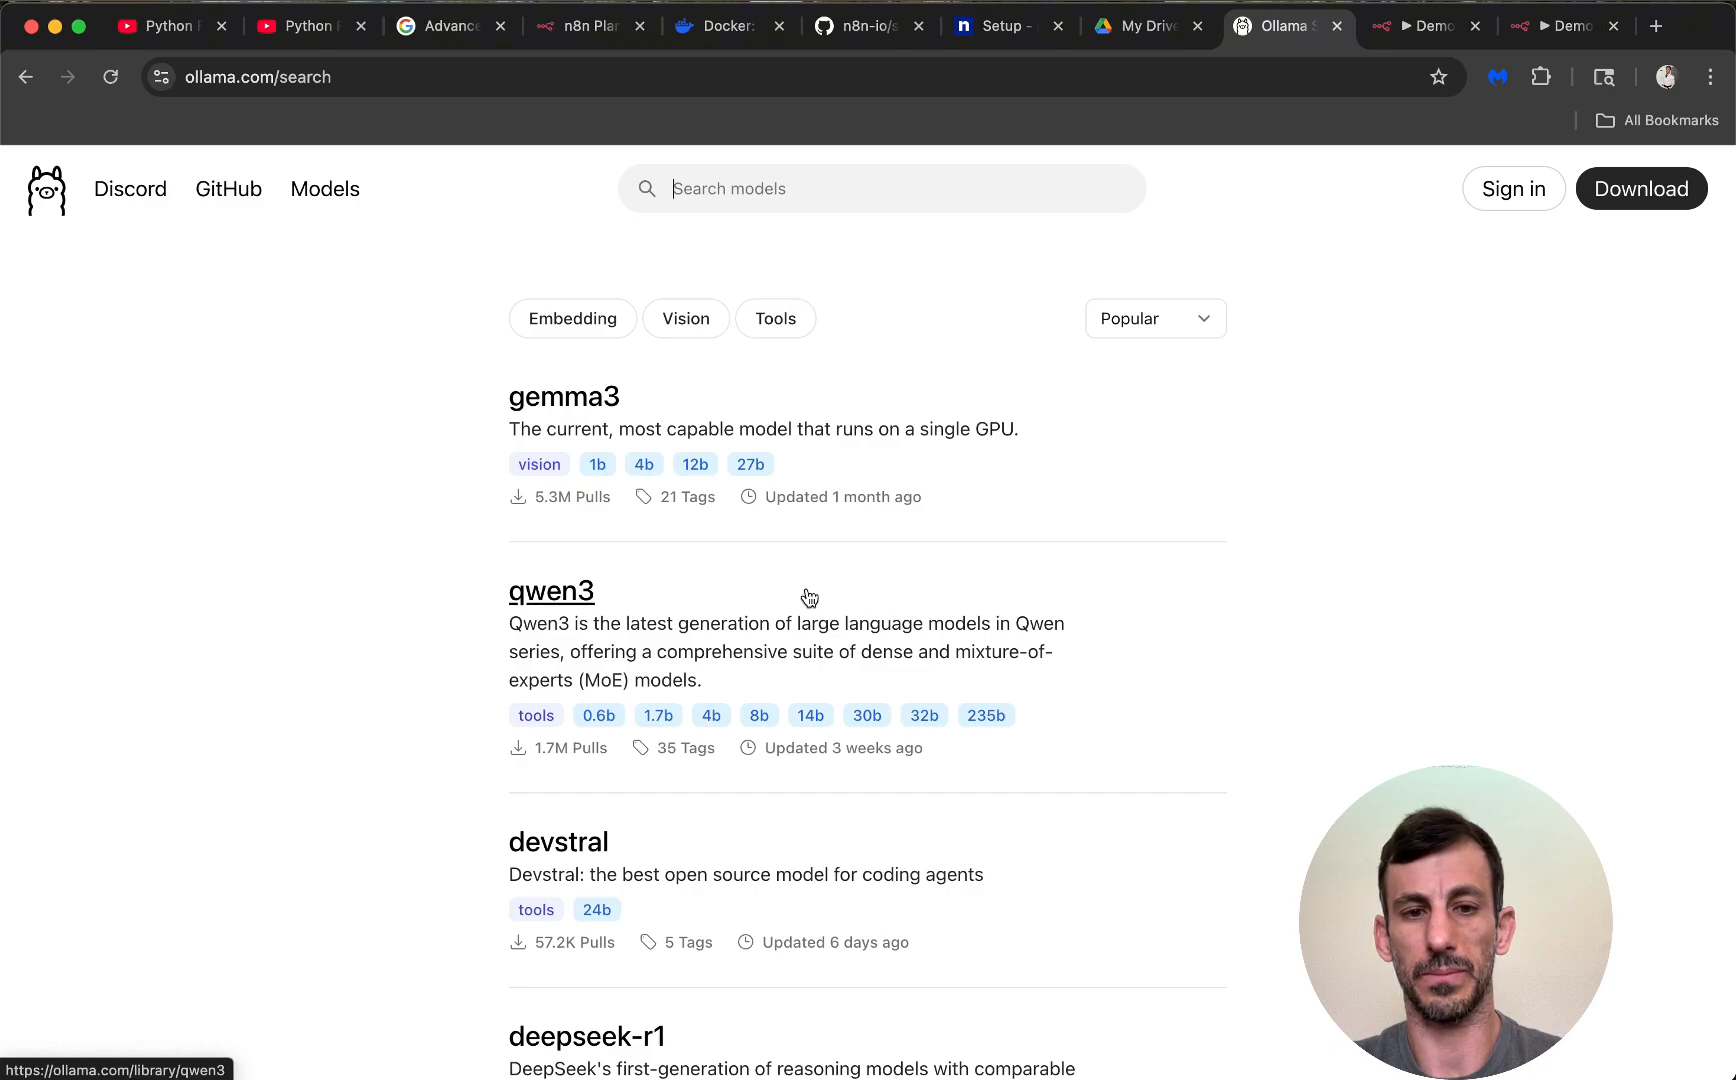
# Switch to Docker Desktop and open the command shell of the ollama container
pyautogui.press('super+Tab')
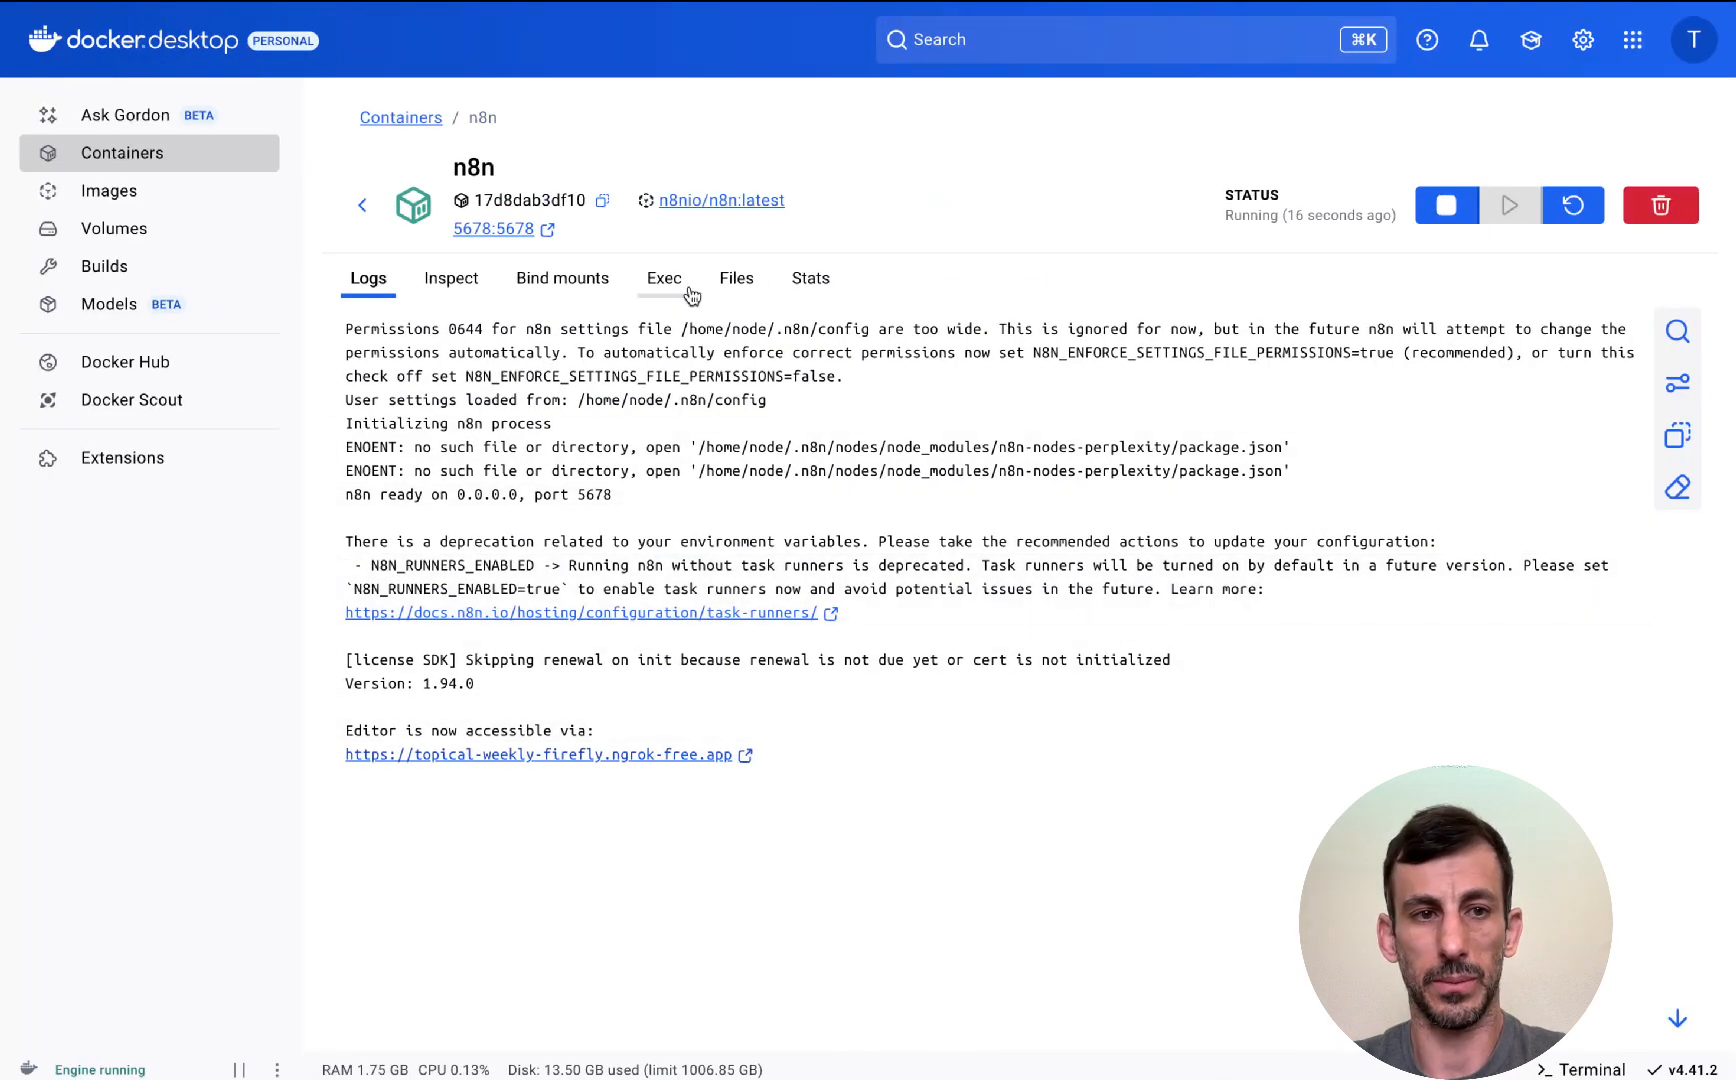
pyautogui.click(362, 205)
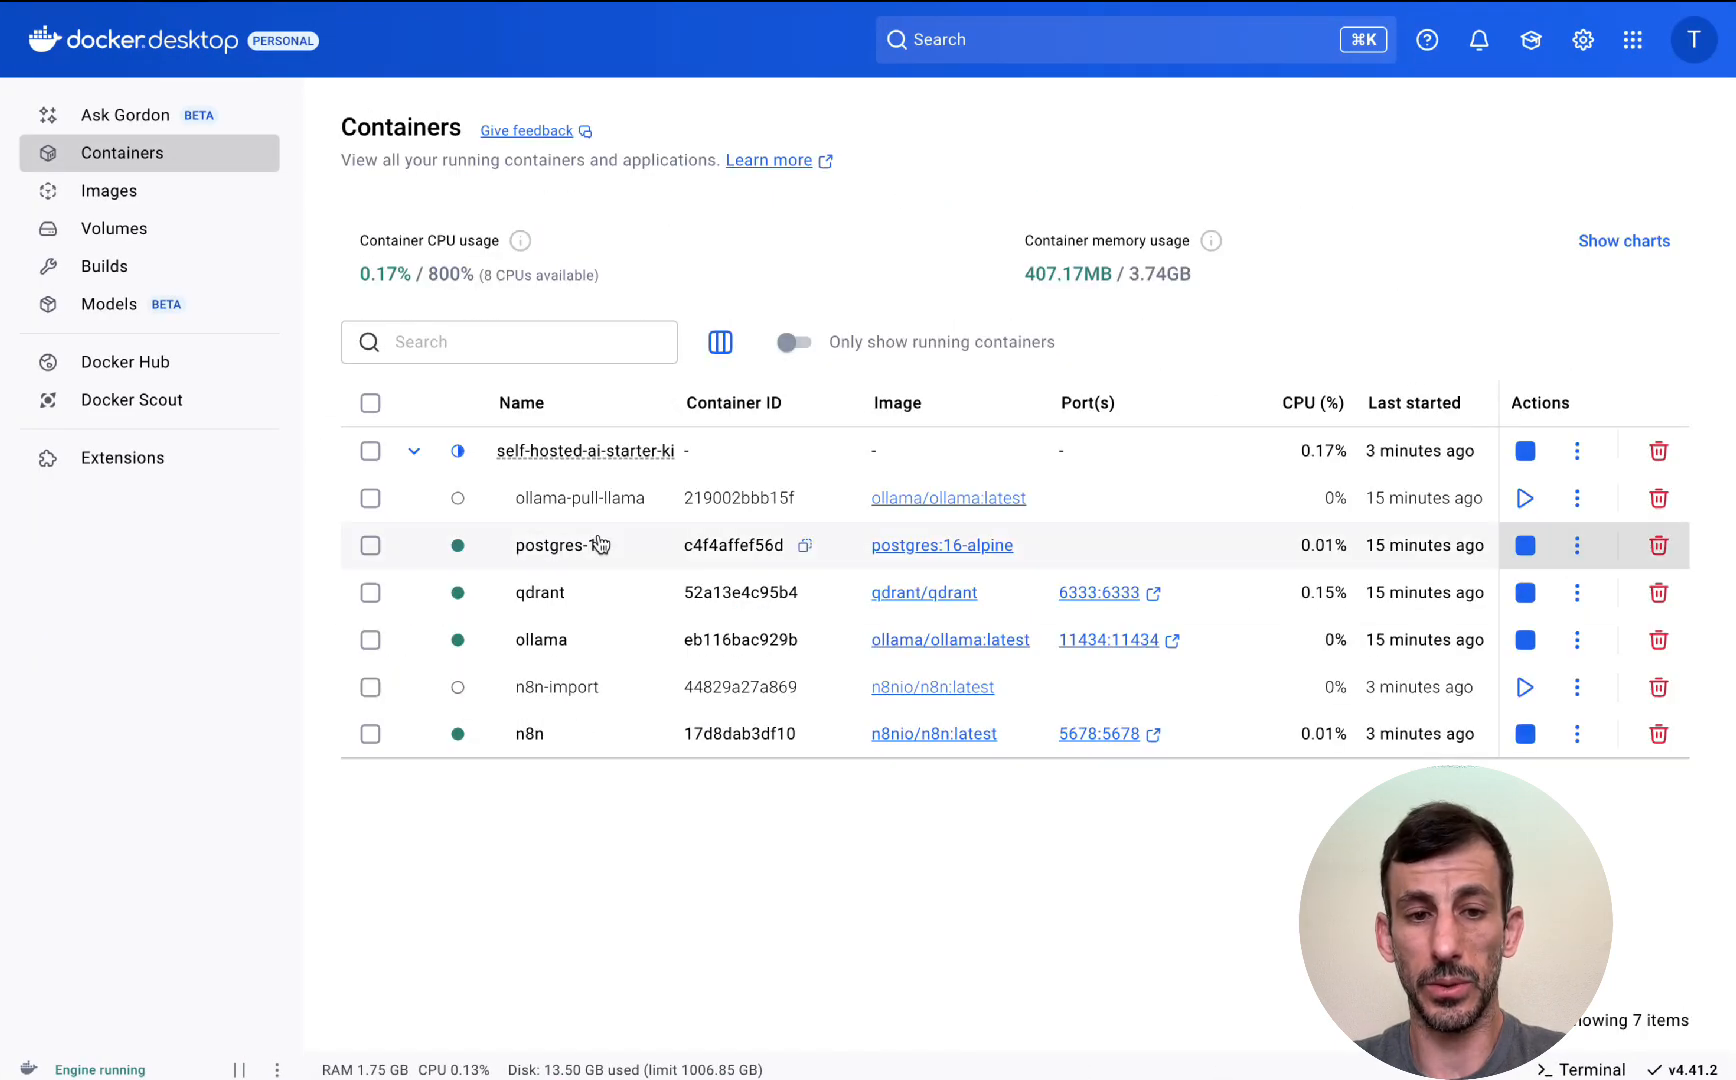
pyautogui.click(570, 643)
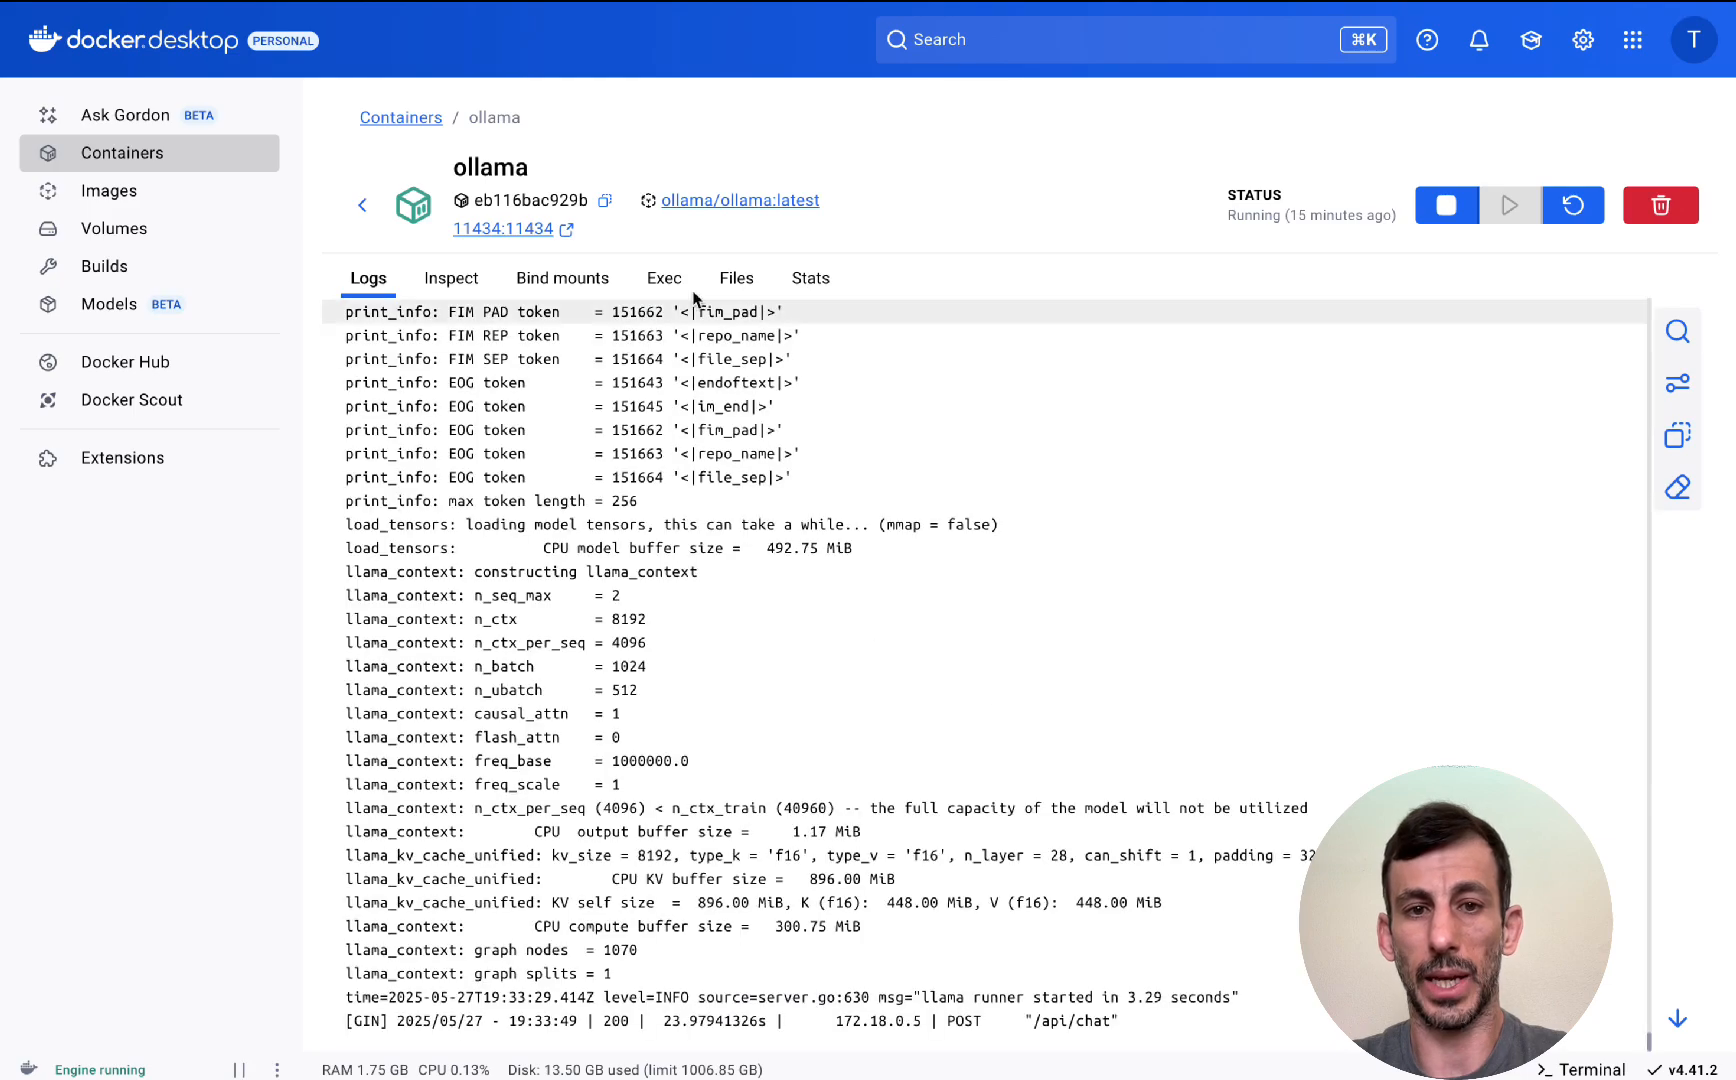
pyautogui.click(662, 281)
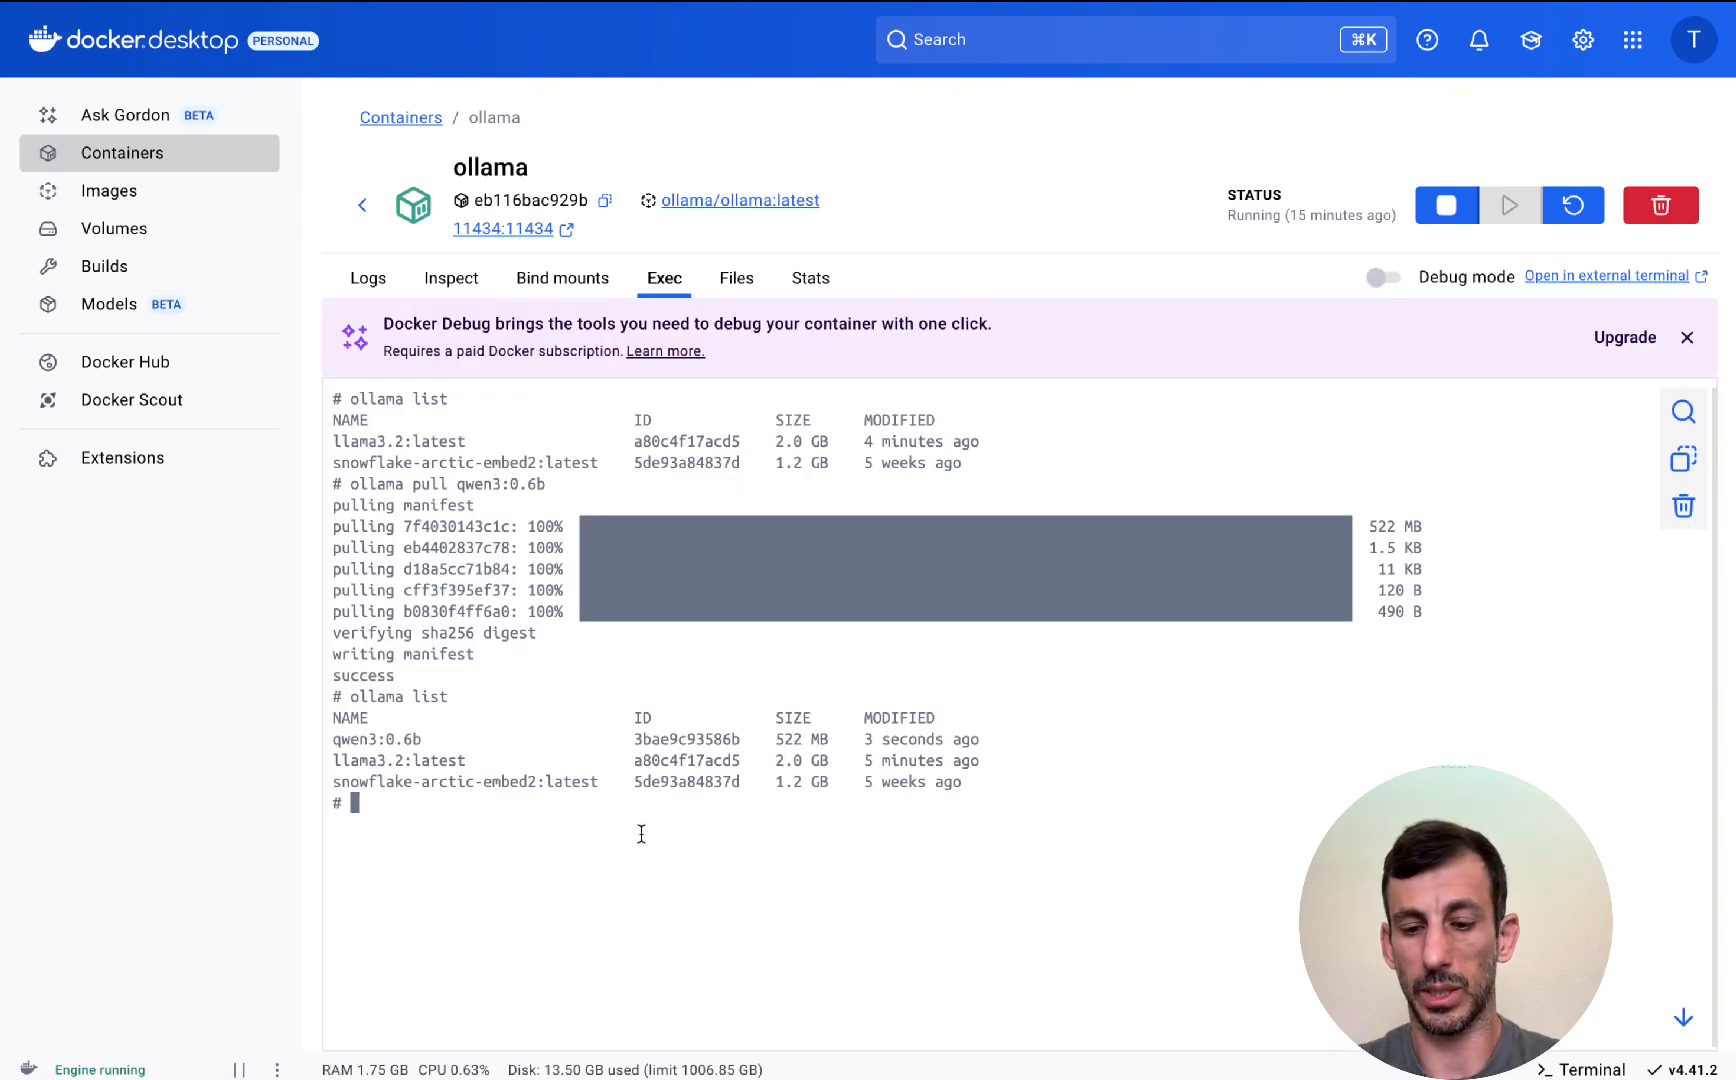
# Delete the qwen3:0.6b model from the ollama container with the command ollama rm qwen3:0.6b
pyautogui.write('ollama')
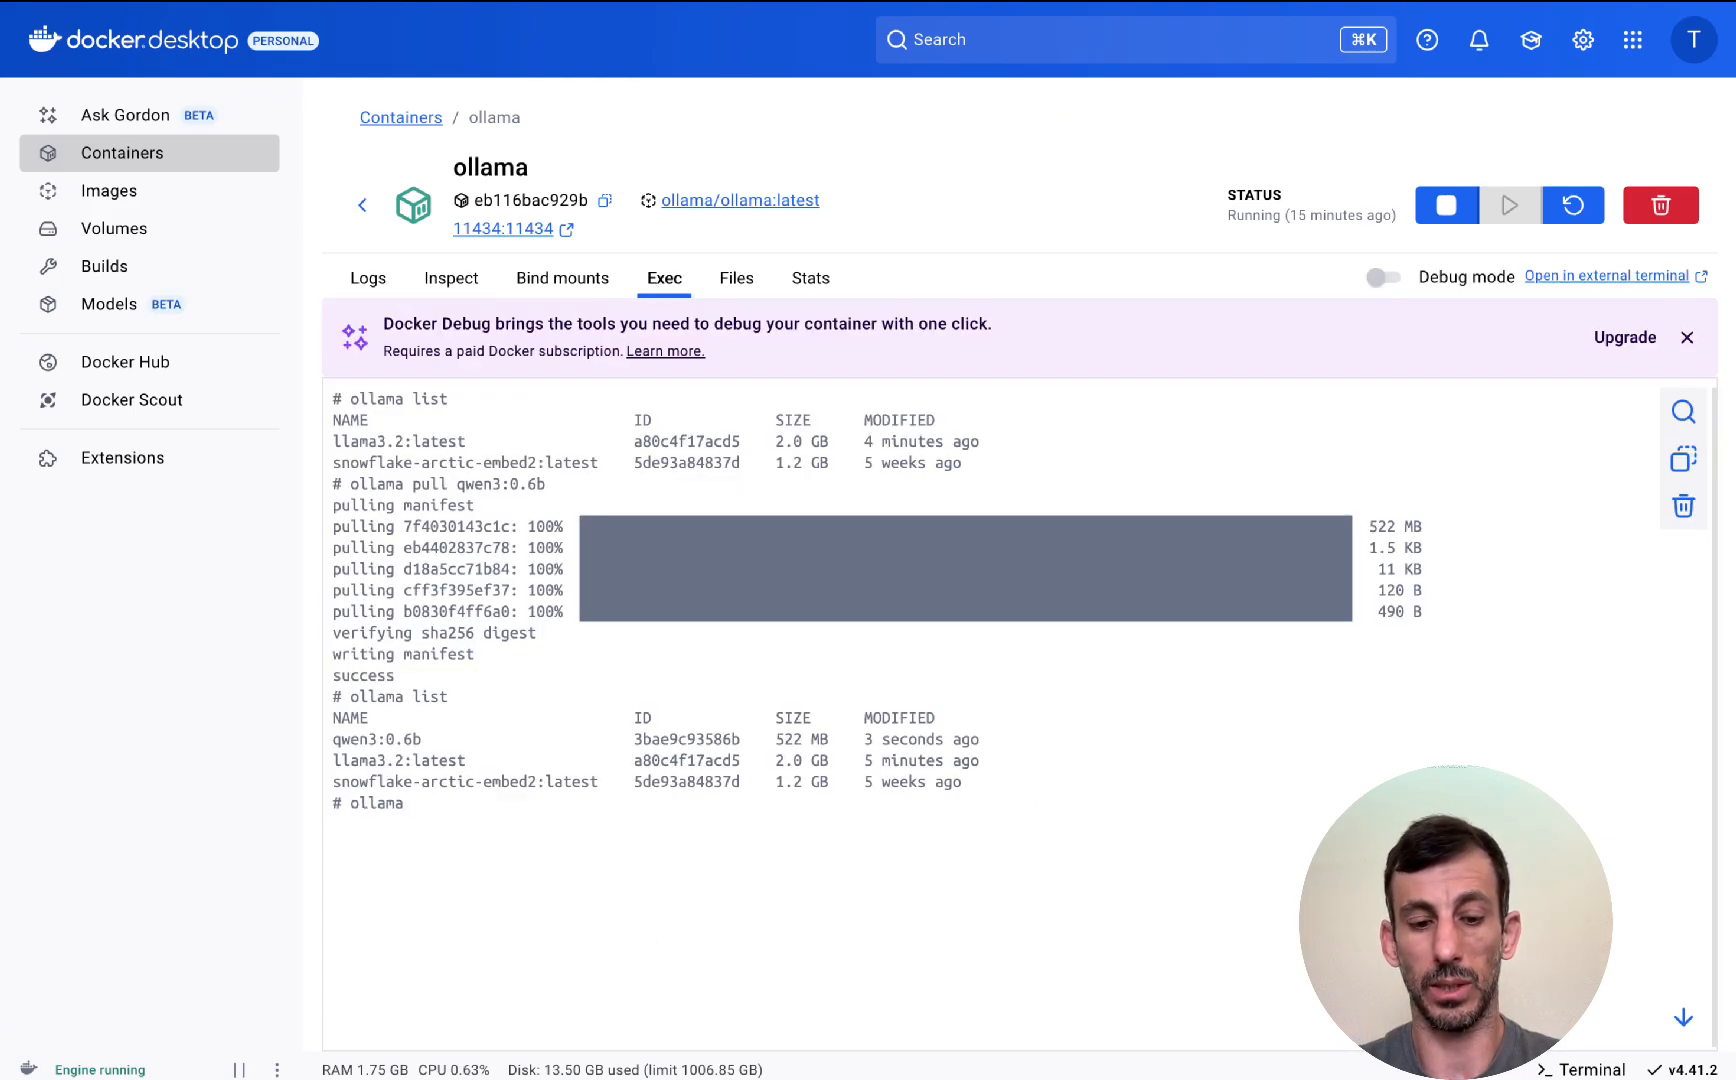
pyautogui.write(' rm')
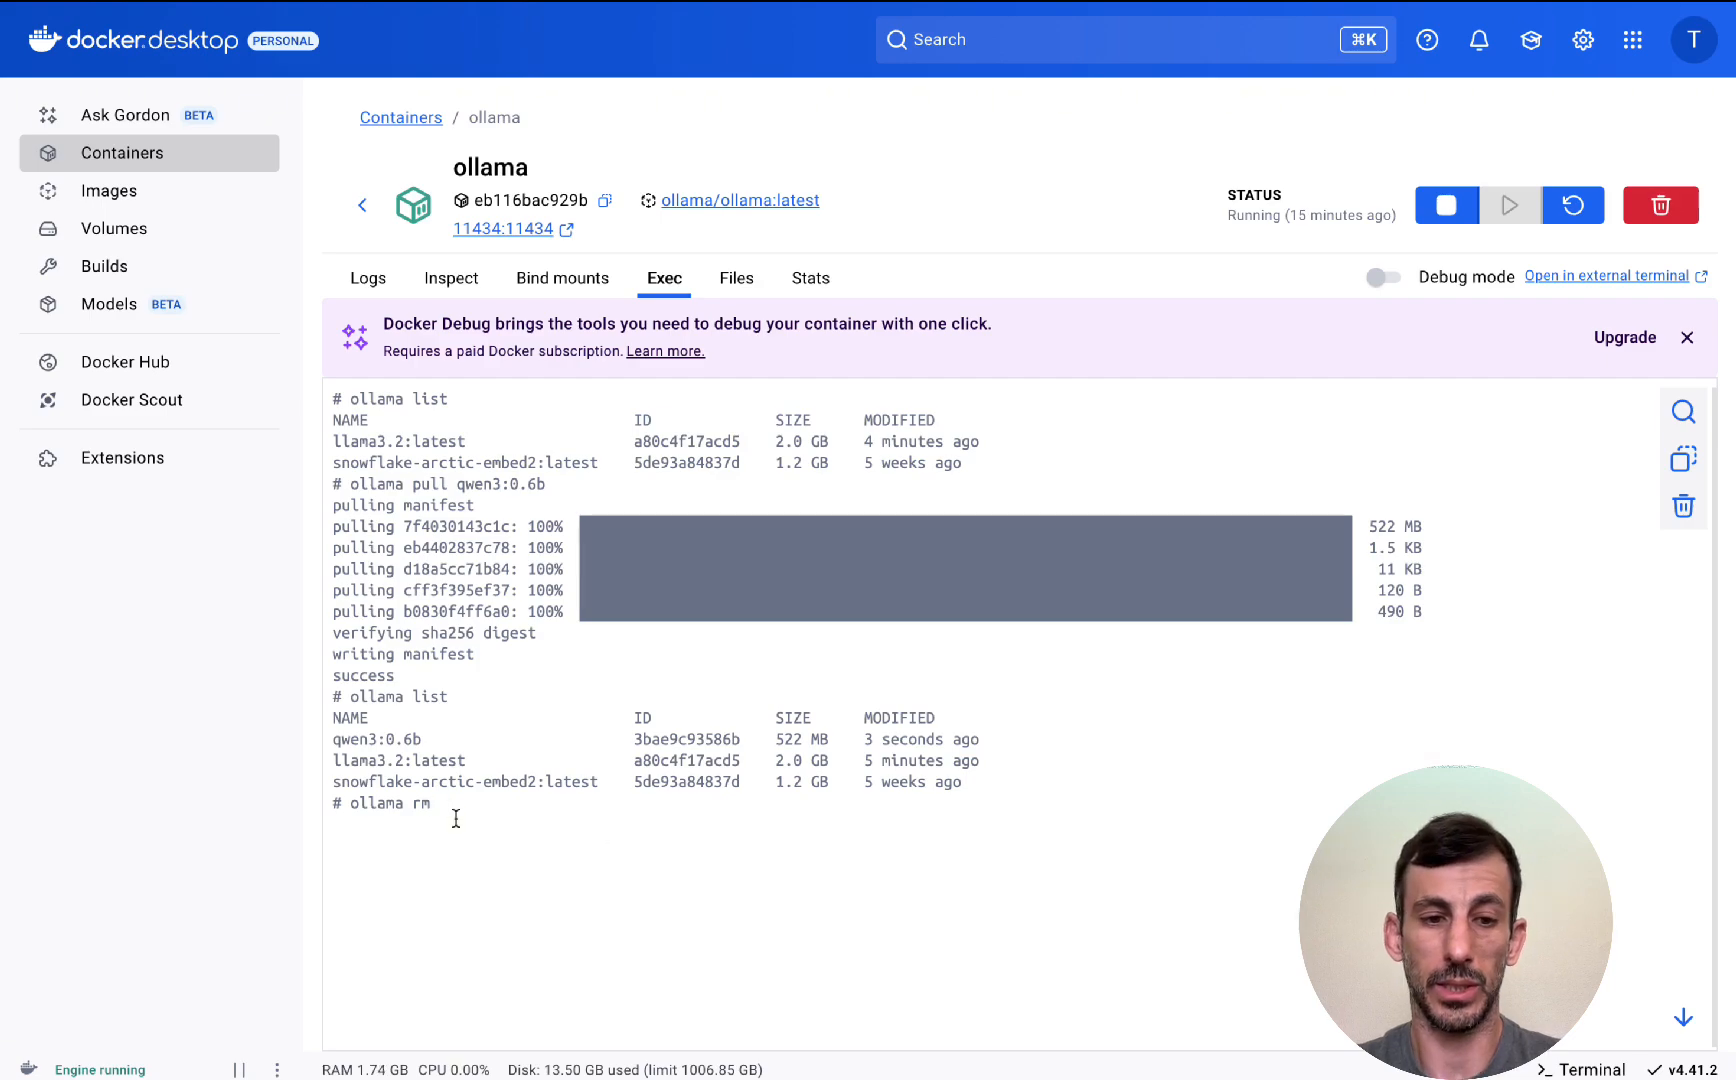
pyautogui.doubleClick(369, 741)
pyautogui.press('super+c')
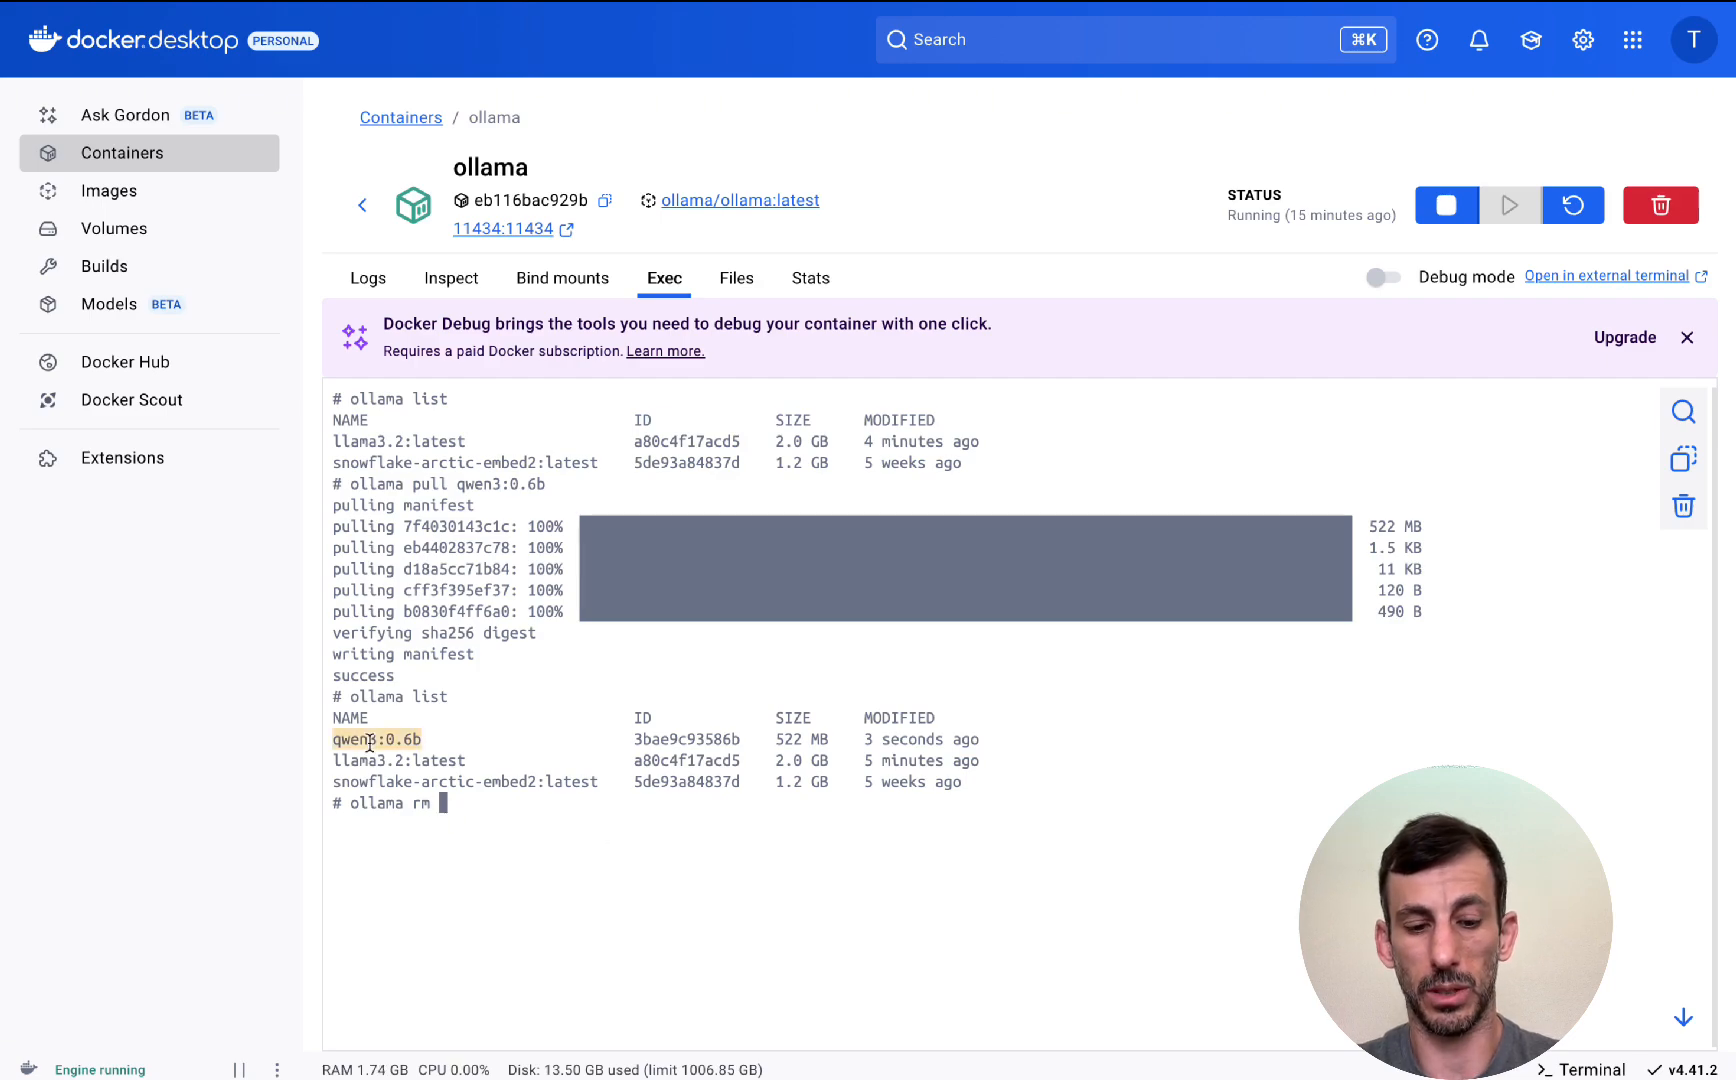
pyautogui.click(464, 797)
pyautogui.press('super+v')
pyautogui.press('Return')
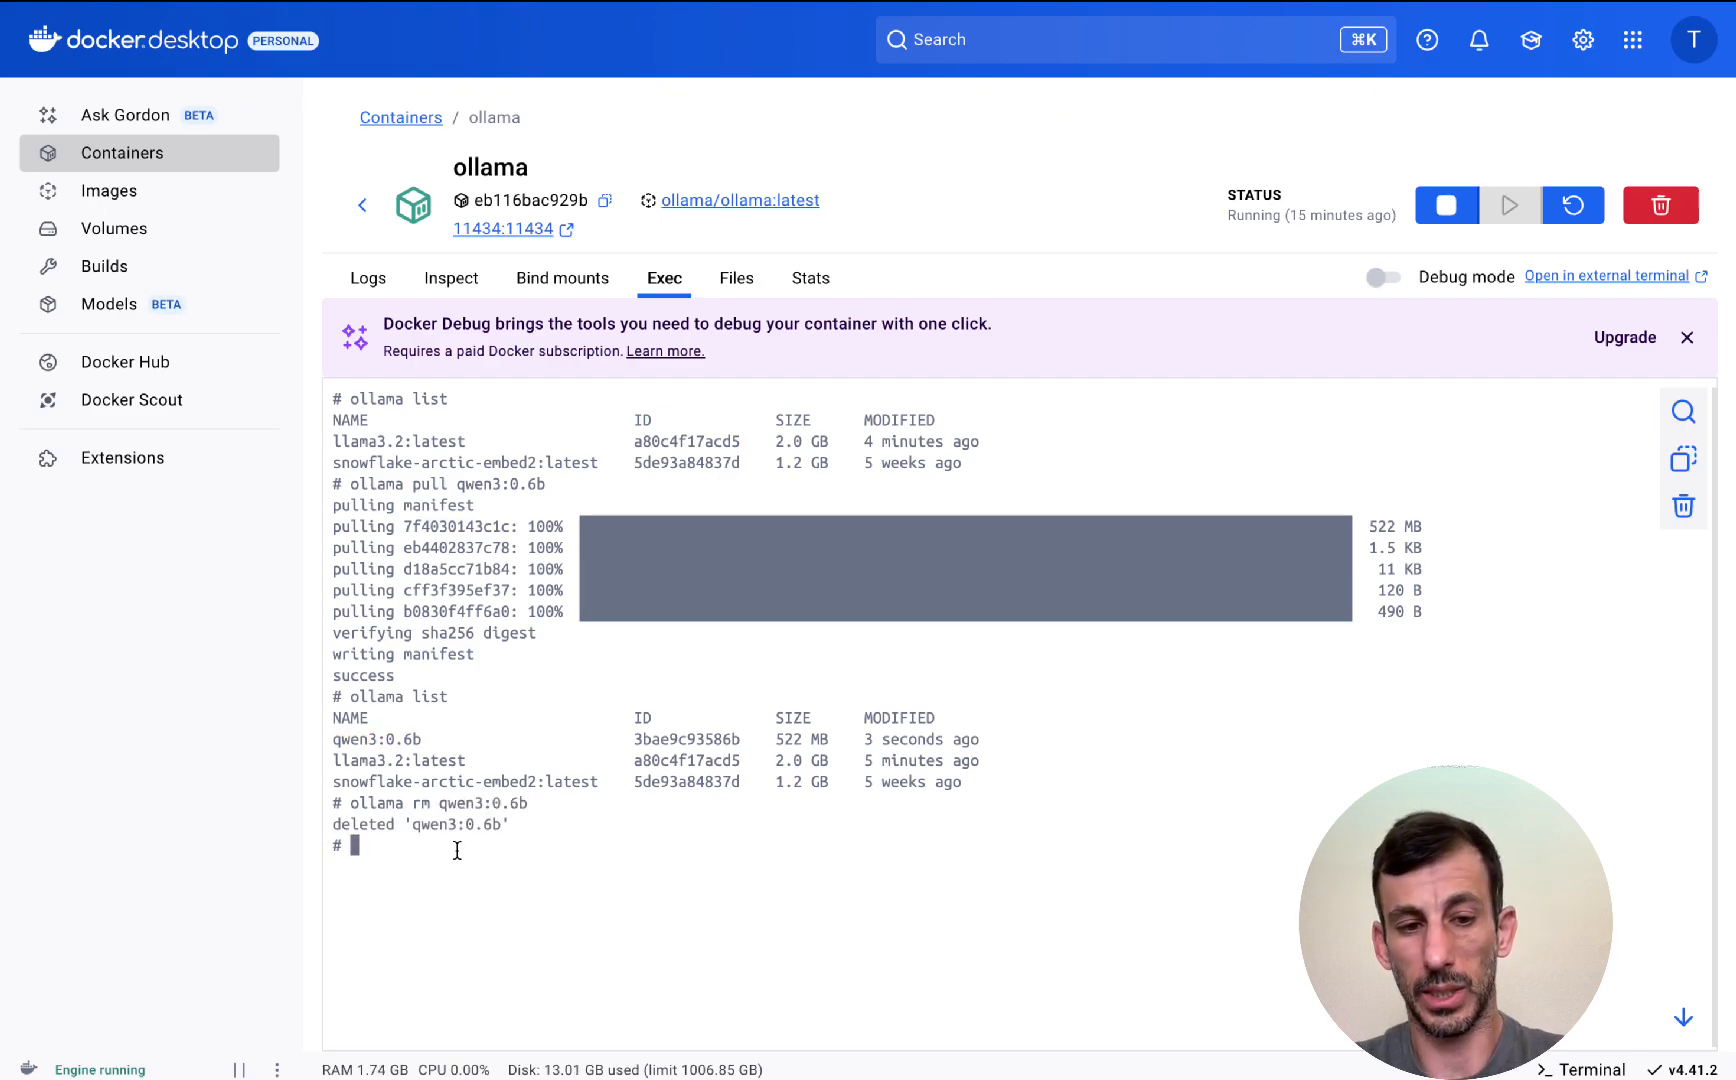
# List the installed models with ollama list and return to the overview of all containers
pyautogui.write('ollam')
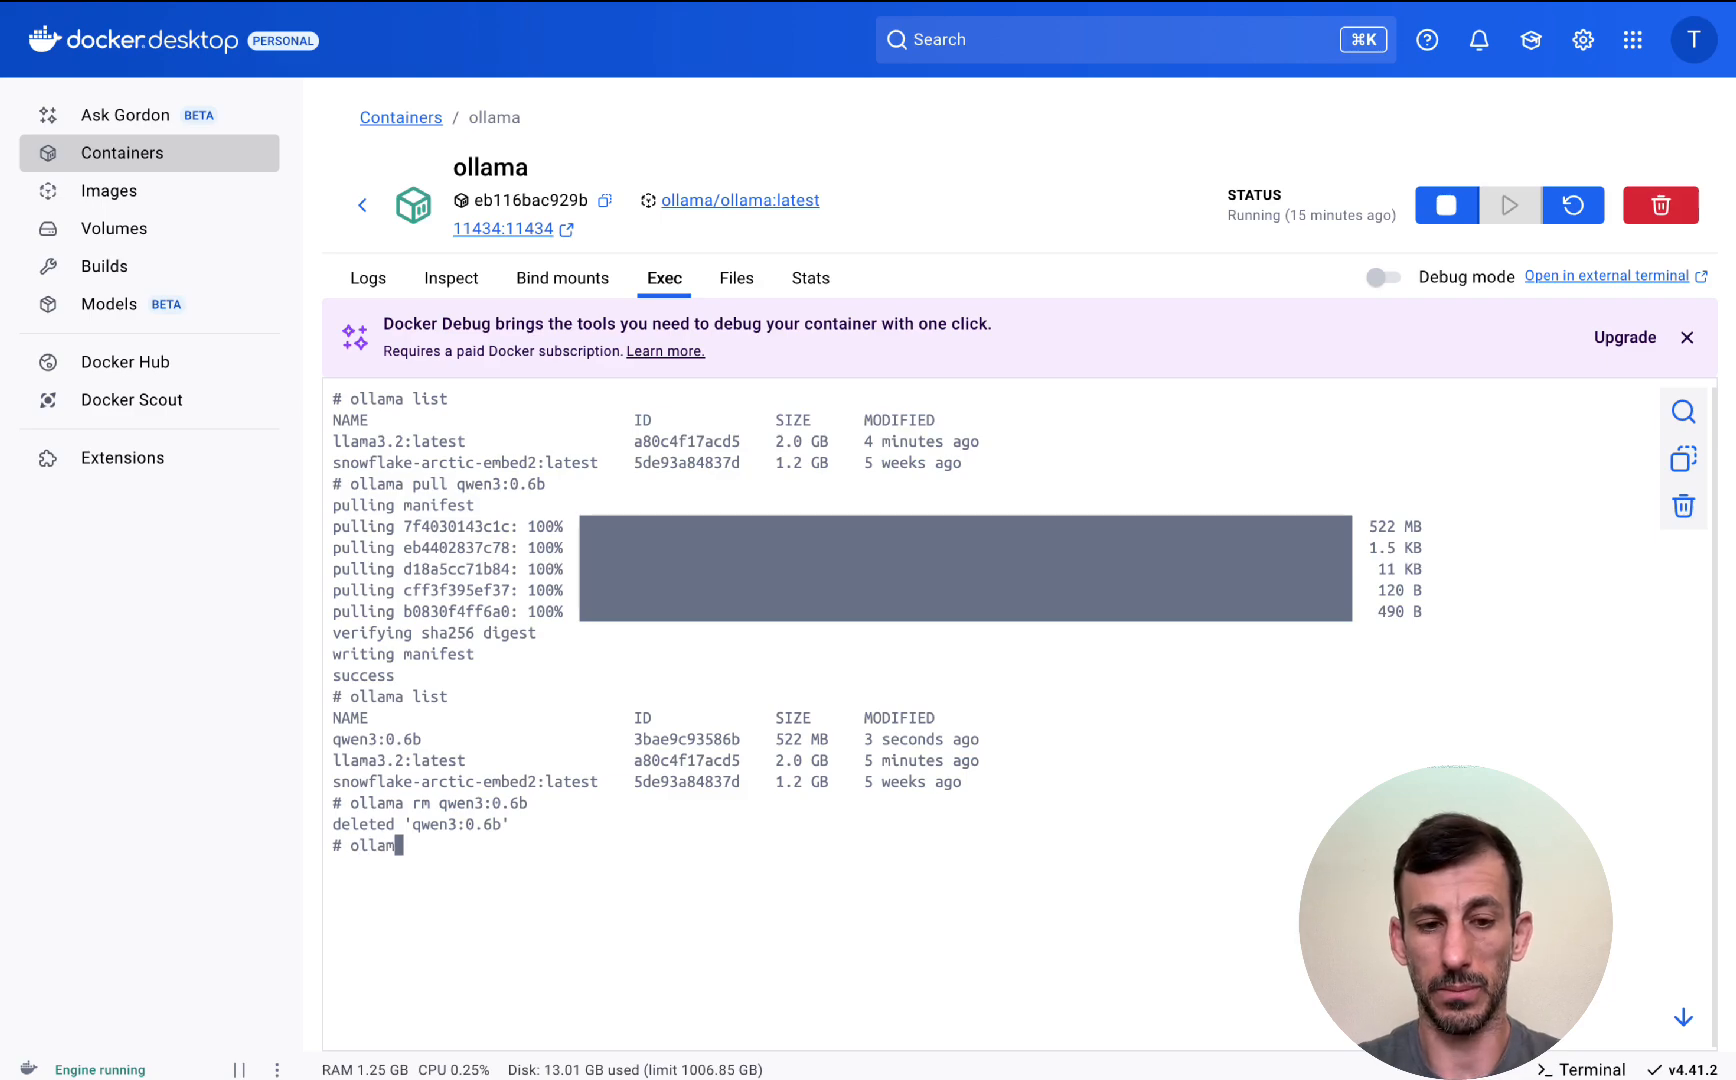
pyautogui.write('a list')
pyautogui.press('Return')
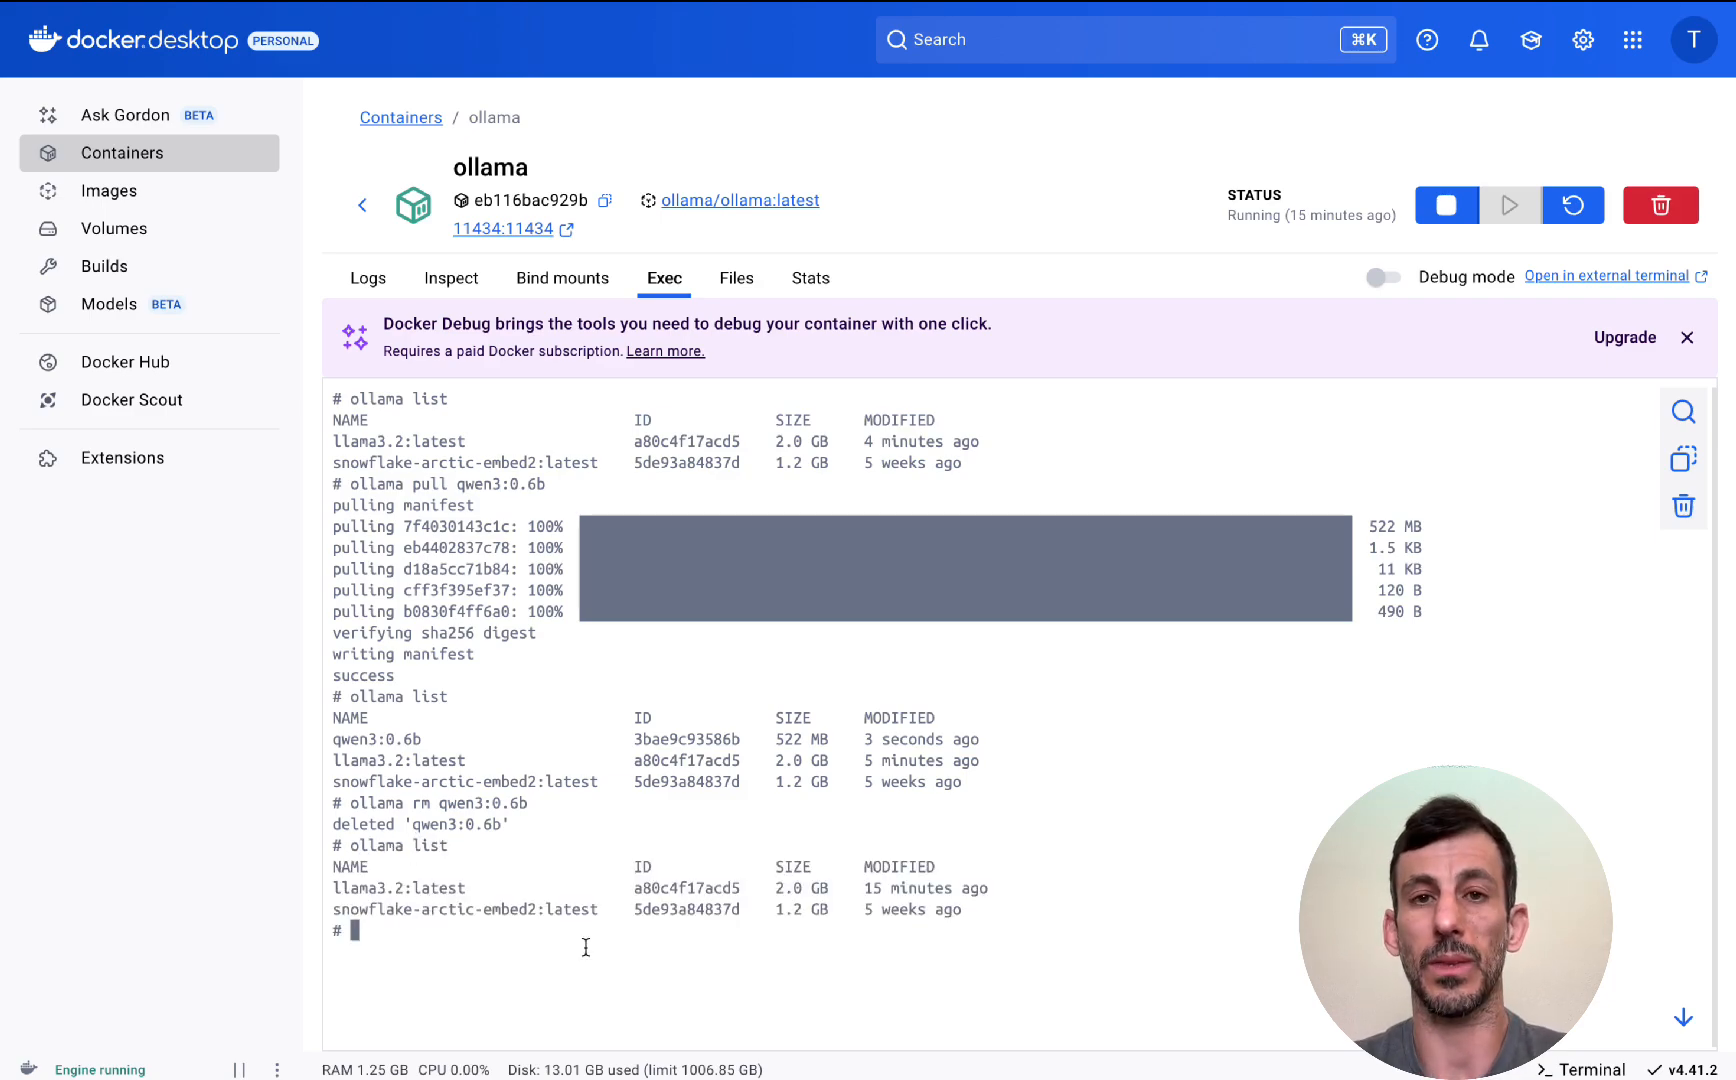
pyautogui.click(364, 207)
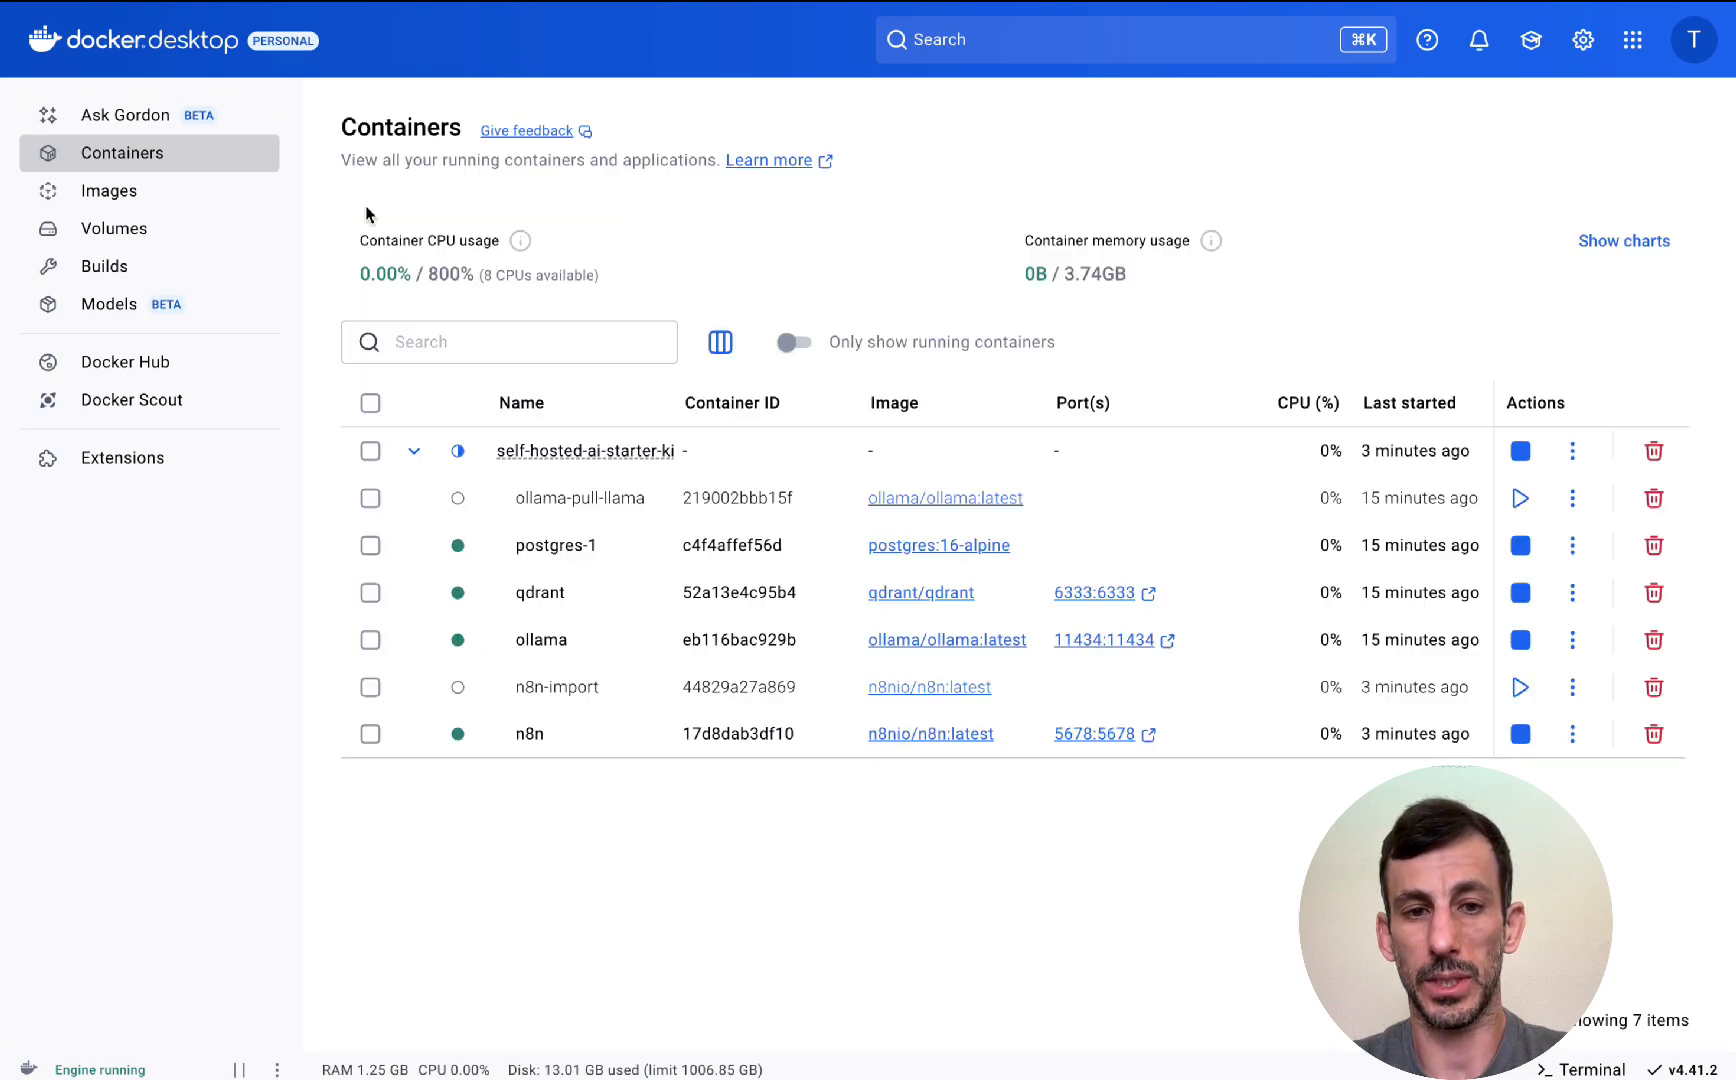